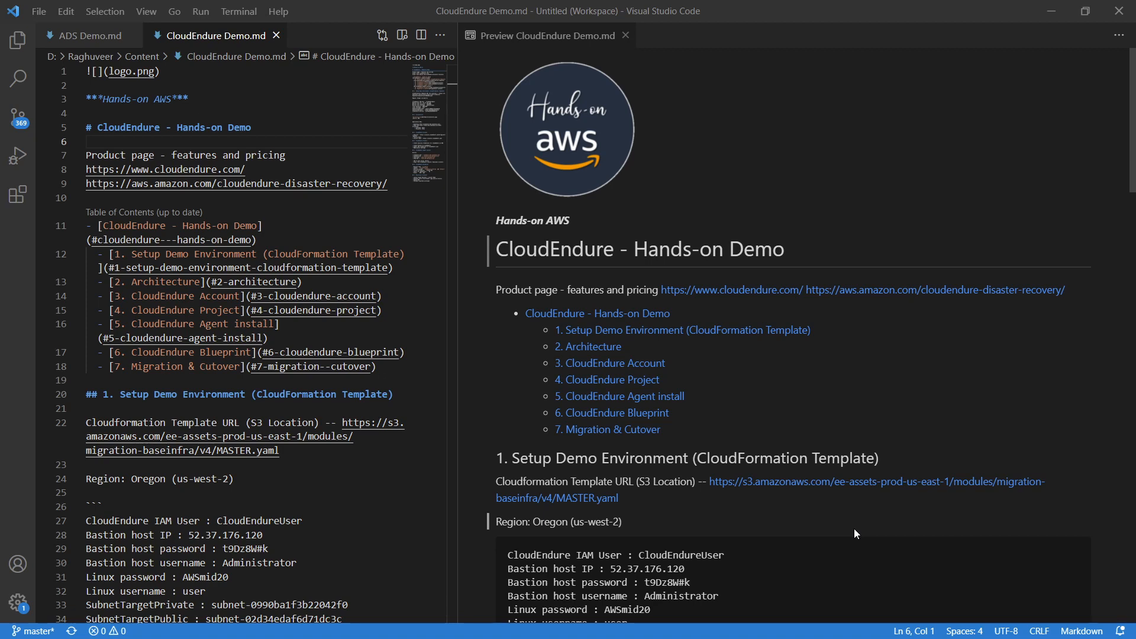
Review CloudEndure Demo.md and select the register URL under section 3.
scroll(854, 528, "down", 9)
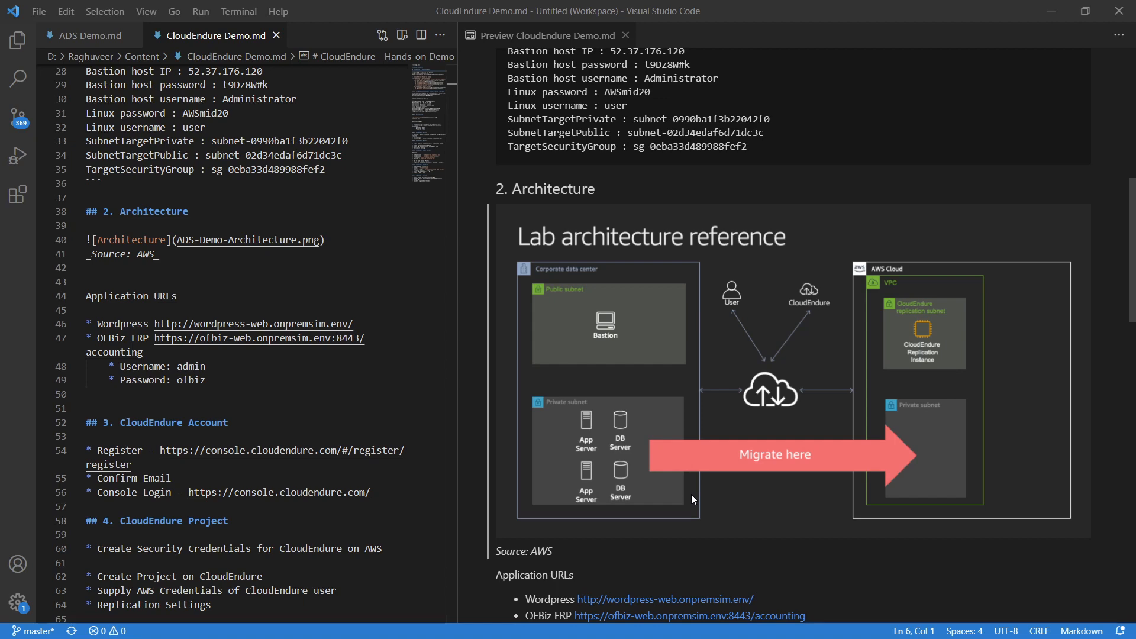
scroll(314, 285, "up", 5)
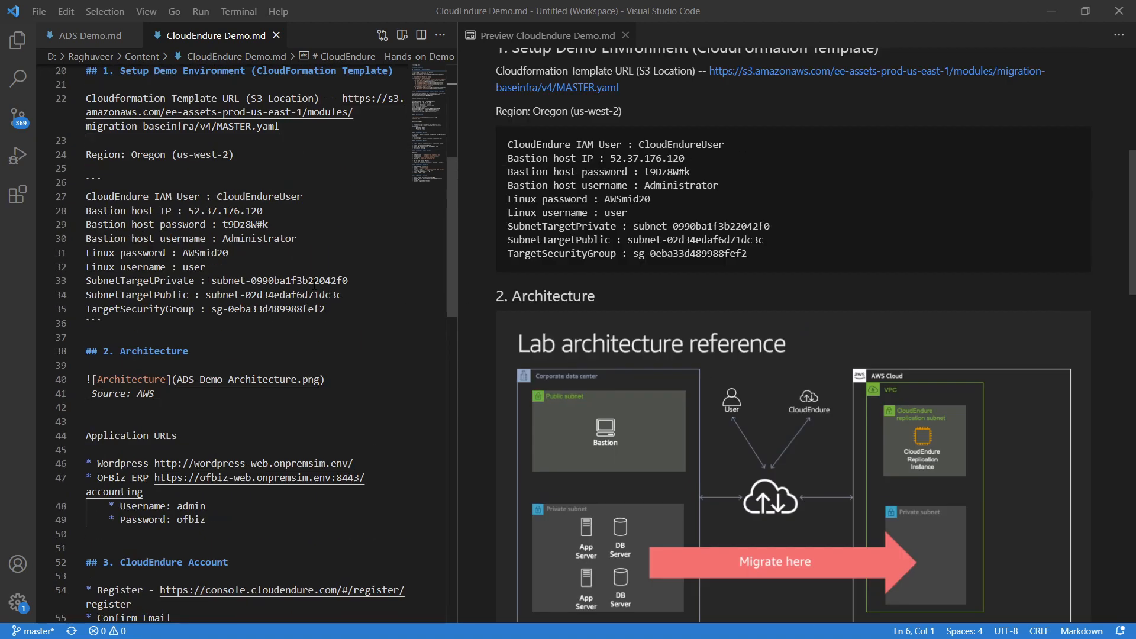
scroll(314, 285, "up", 4)
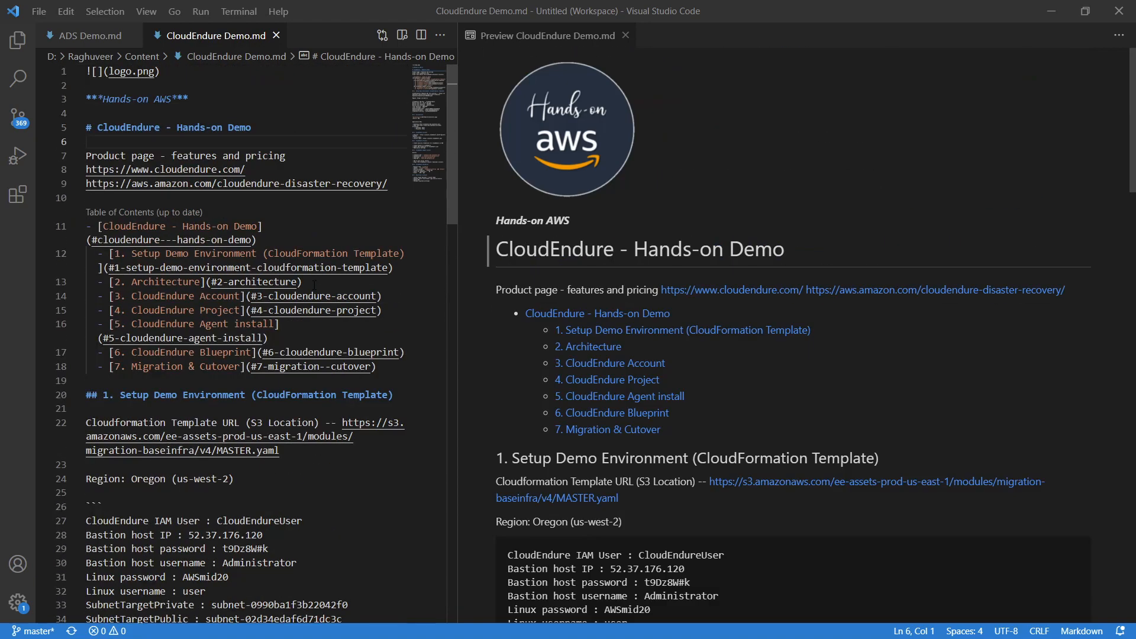
scroll(349, 318, "down", 1)
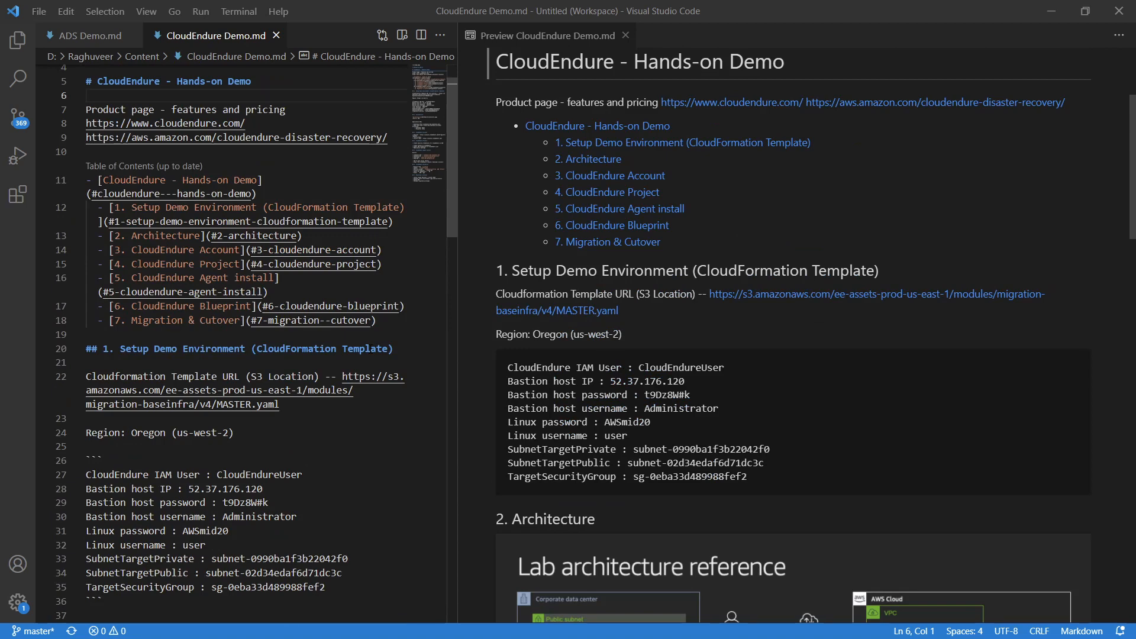
scroll(353, 472, "down", 6)
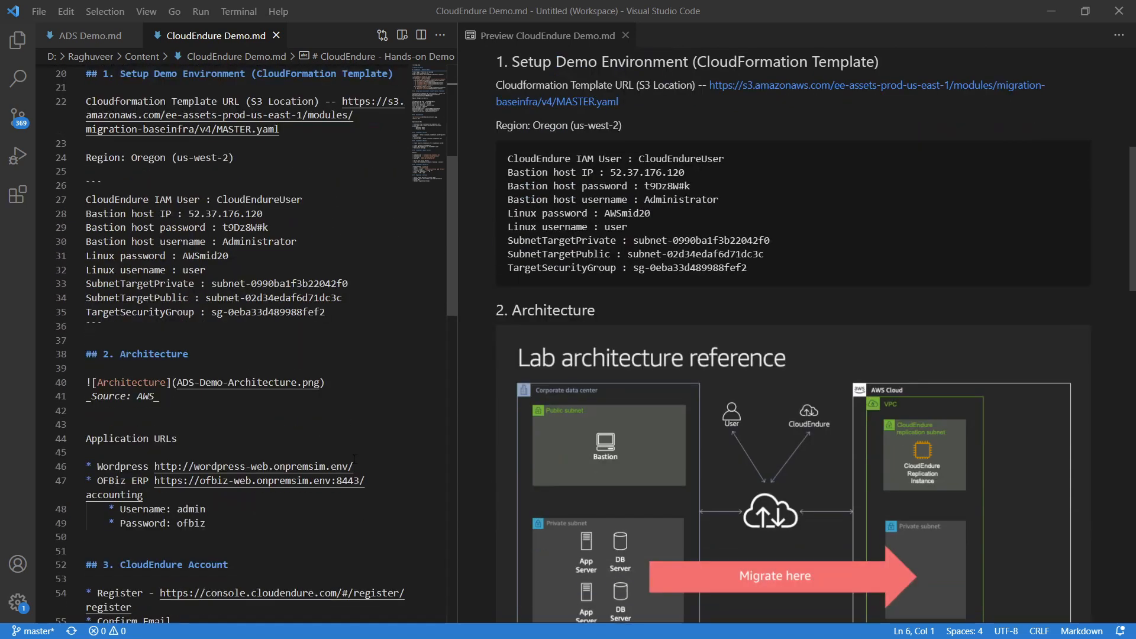
scroll(353, 472, "down", 2)
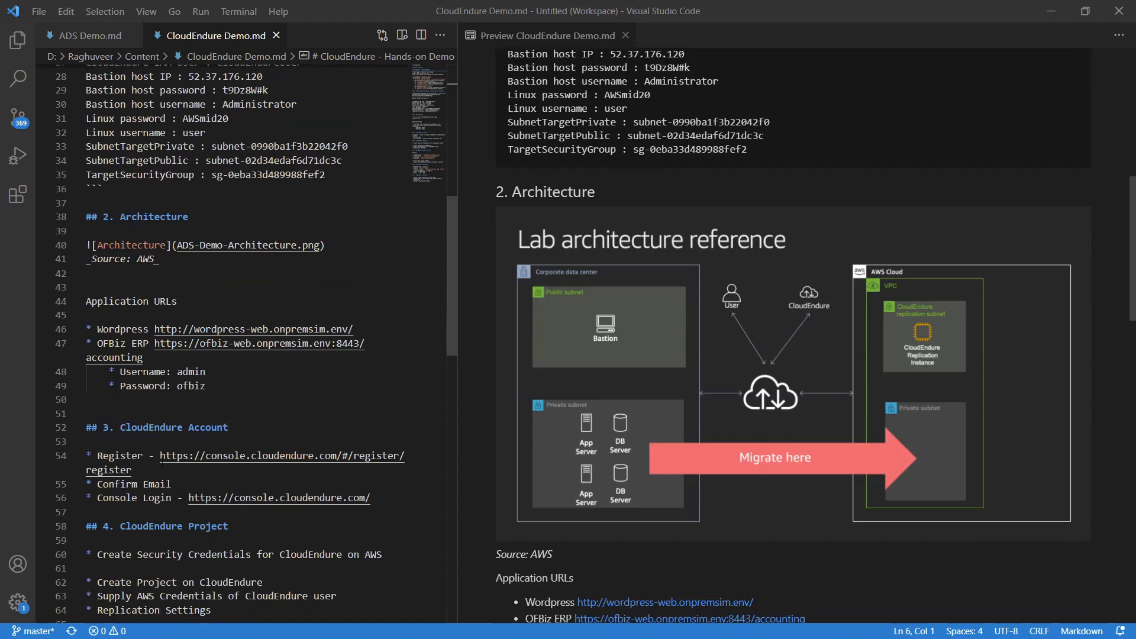
left_click_drag(160, 455, 133, 470)
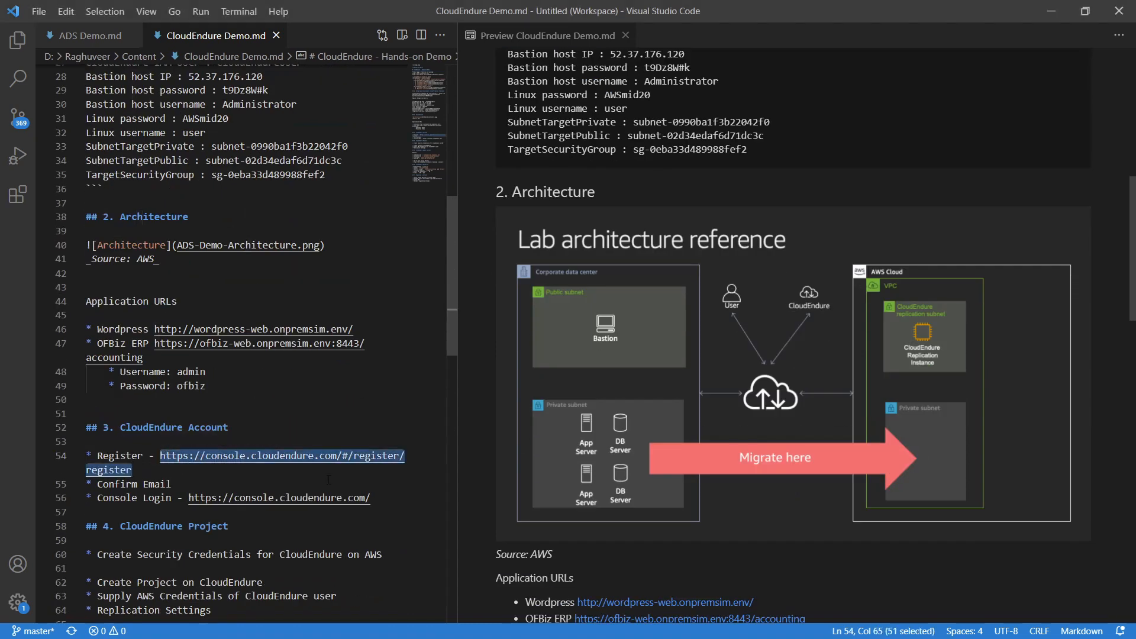
scroll(414, 480, "down", 1)
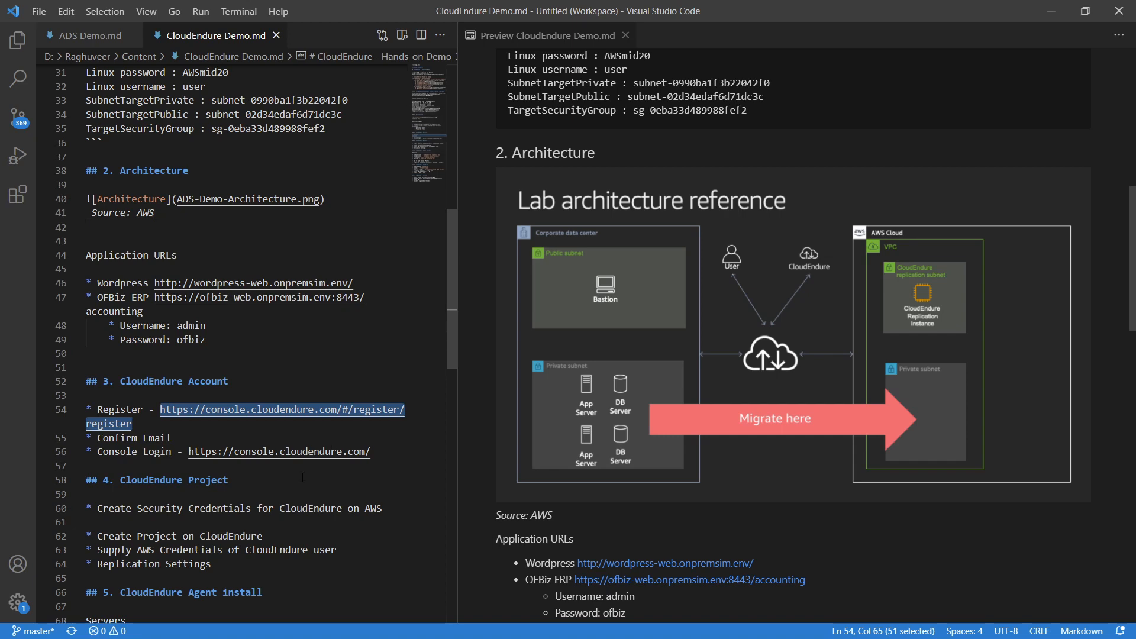
scroll(286, 468, "down", 1)
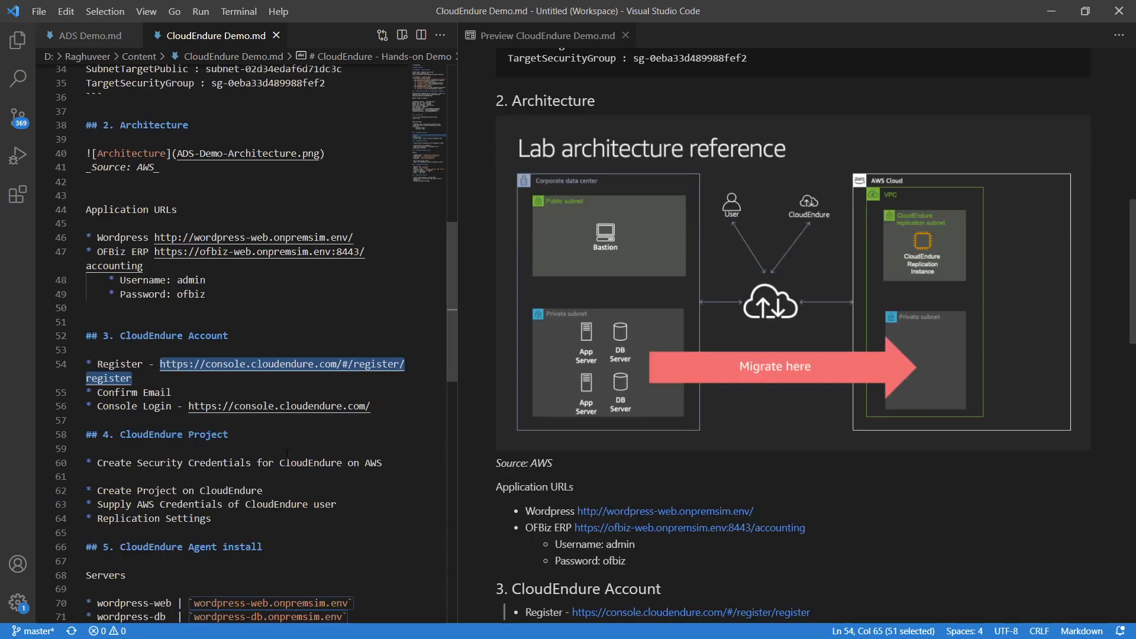
scroll(287, 452, "down", 1)
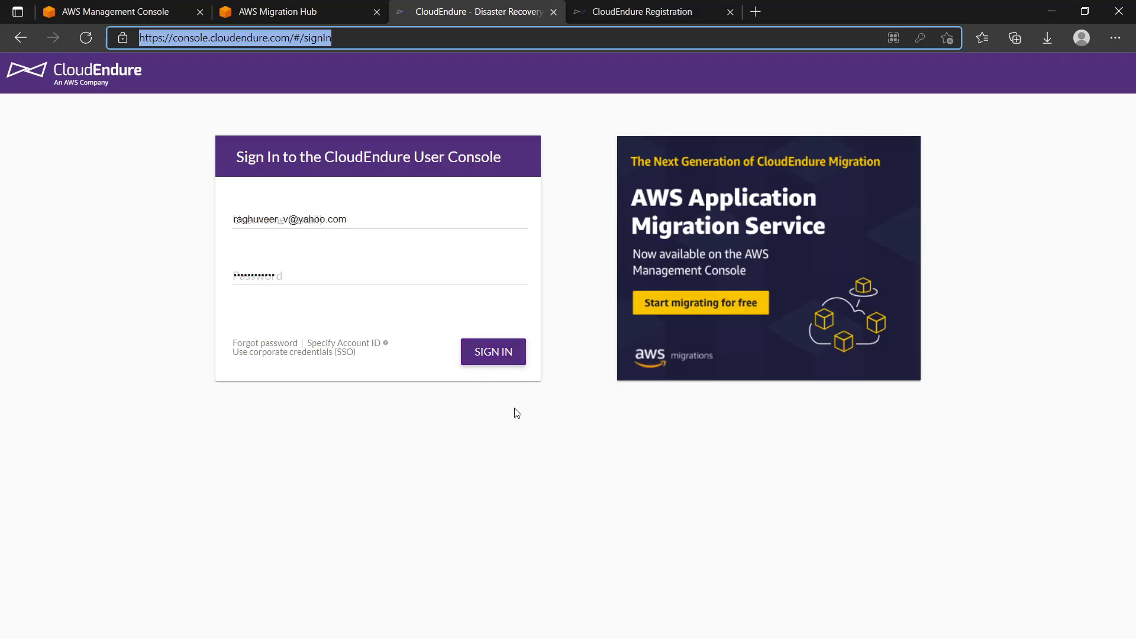
Sign in to the CloudEndure console and dismiss the Project Not Set Up notice.
left_click(499, 354)
left_click(498, 354)
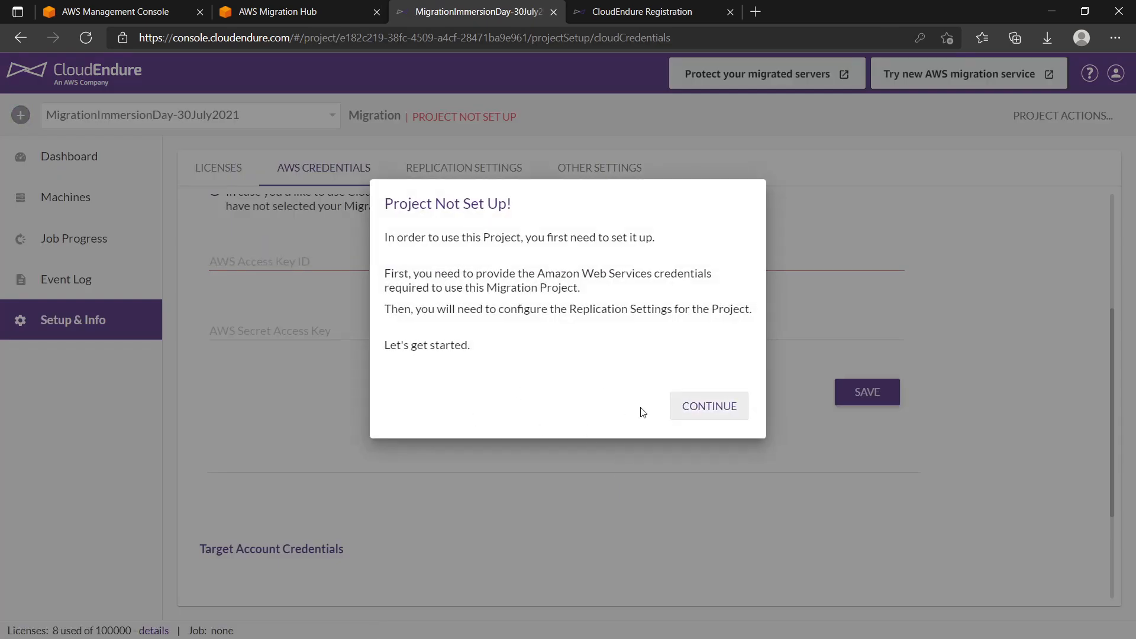
left_click(719, 413)
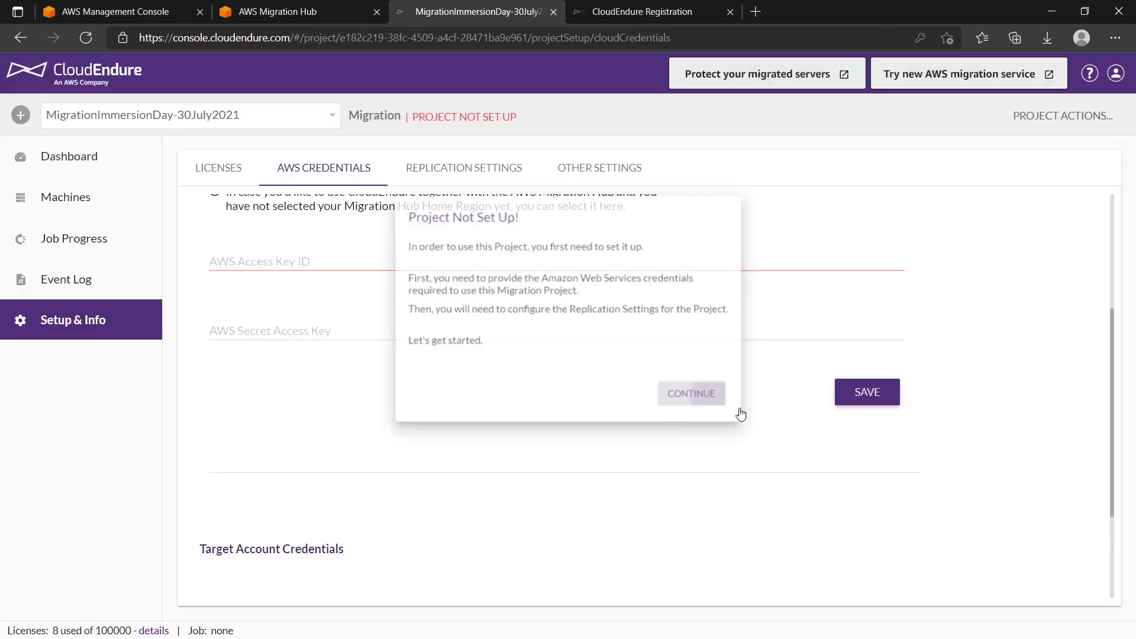
Create the project HandsOnAWSDemo, then go to the AWS Management Console.
left_click(23, 116)
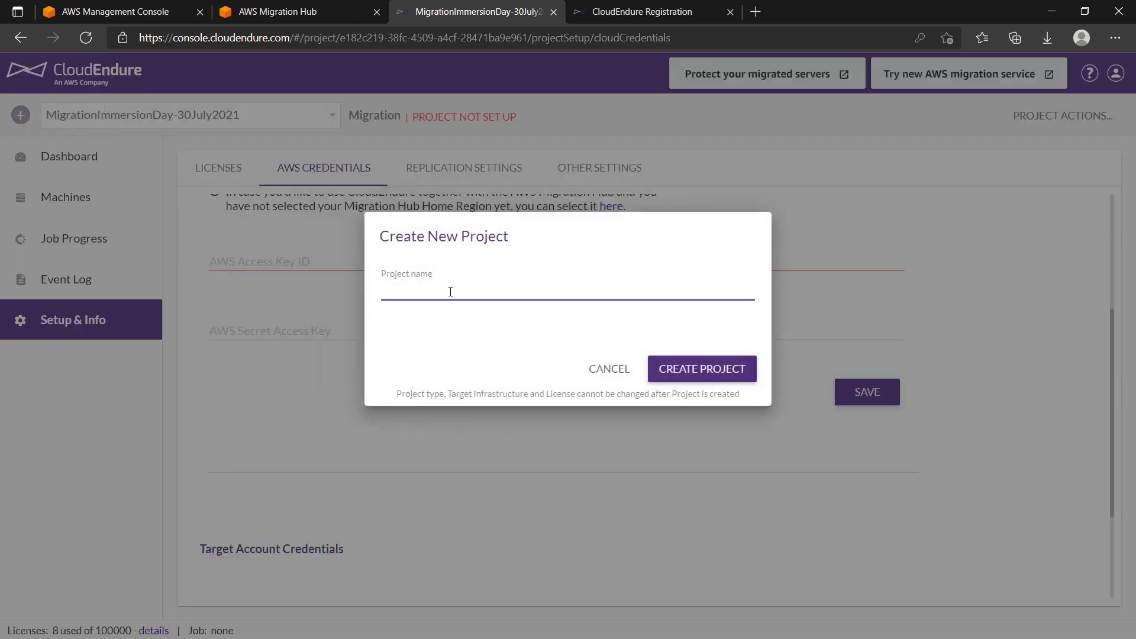
type("HandsOnAWSDemo")
left_click(697, 370)
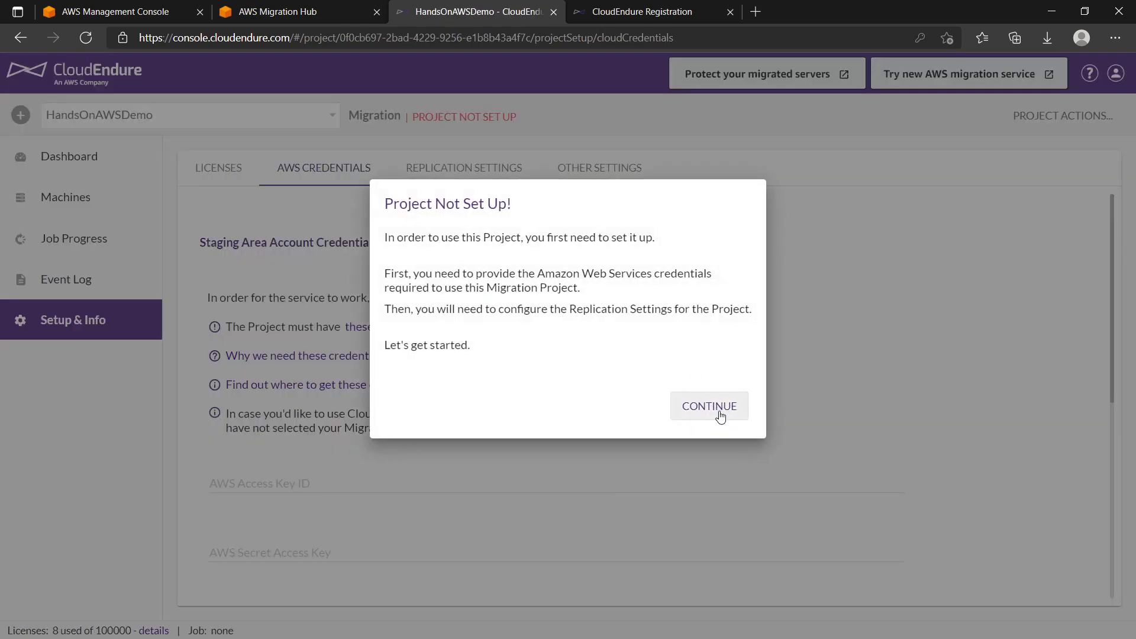
left_click(719, 413)
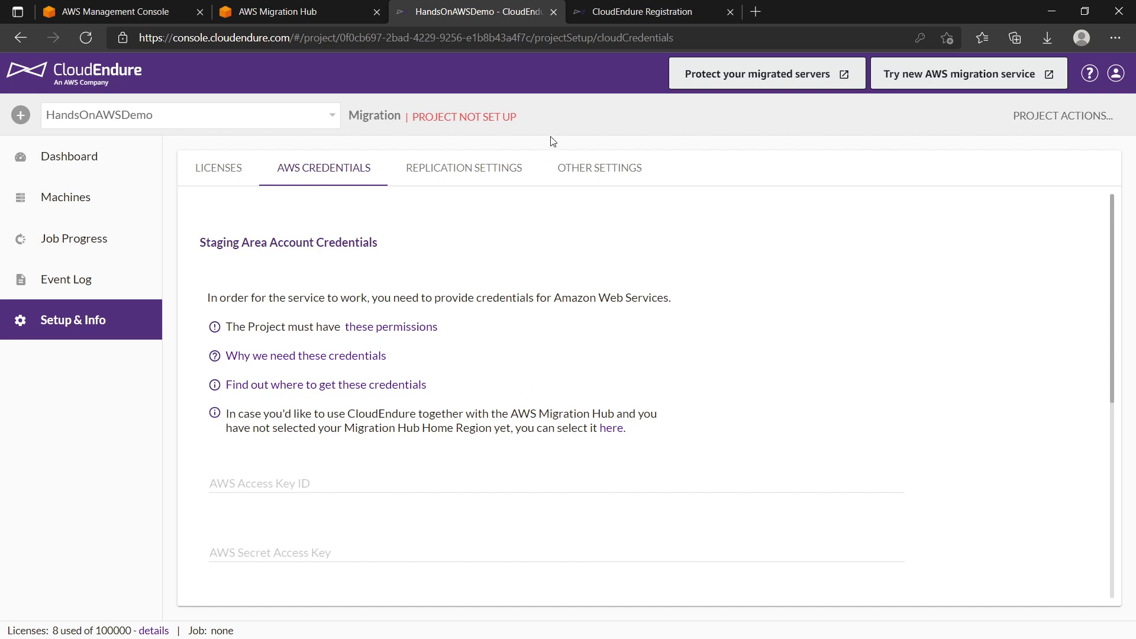
left_click(122, 17)
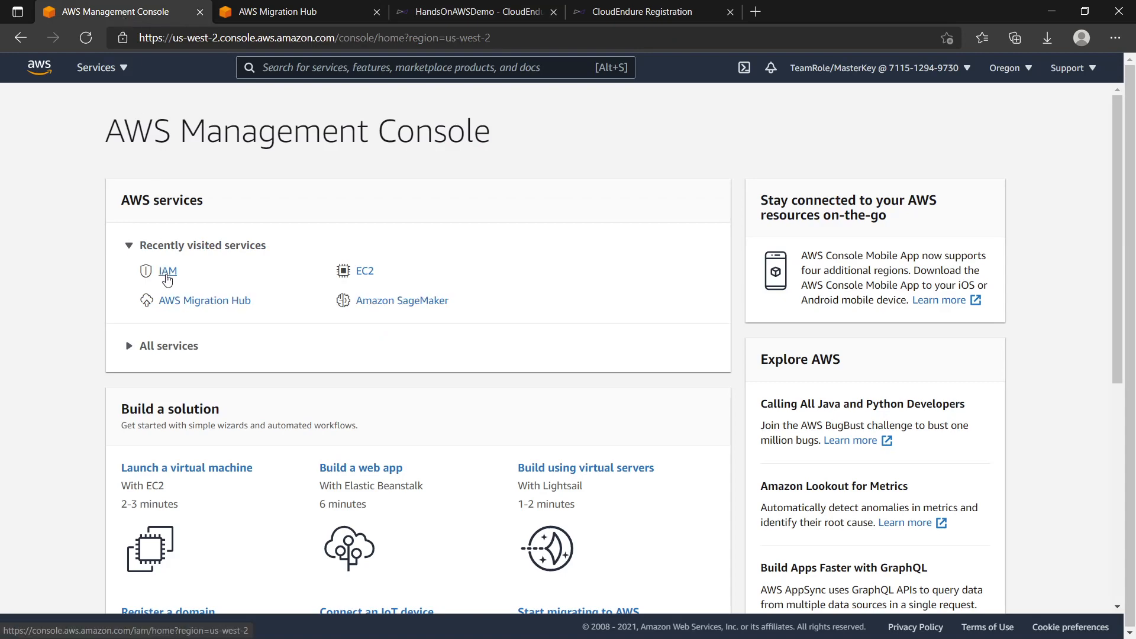
Check CloudEndureUser's access keys in IAM Security credentials, then open CloudEndureUser_accessKeys.csv from Downloads.
left_click(167, 276)
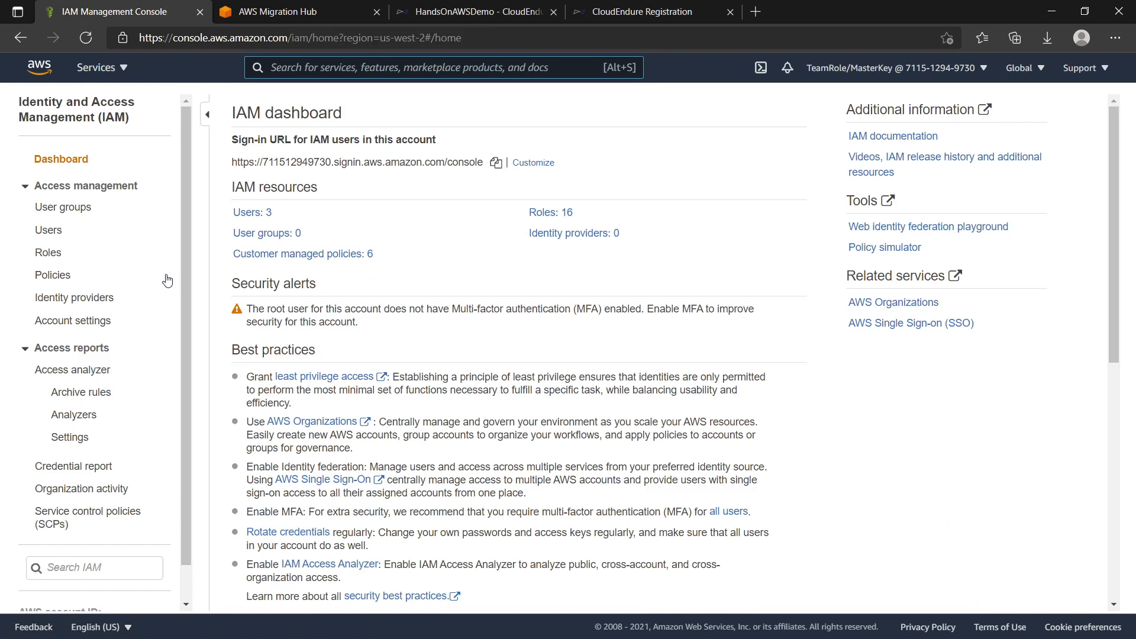
left_click(263, 216)
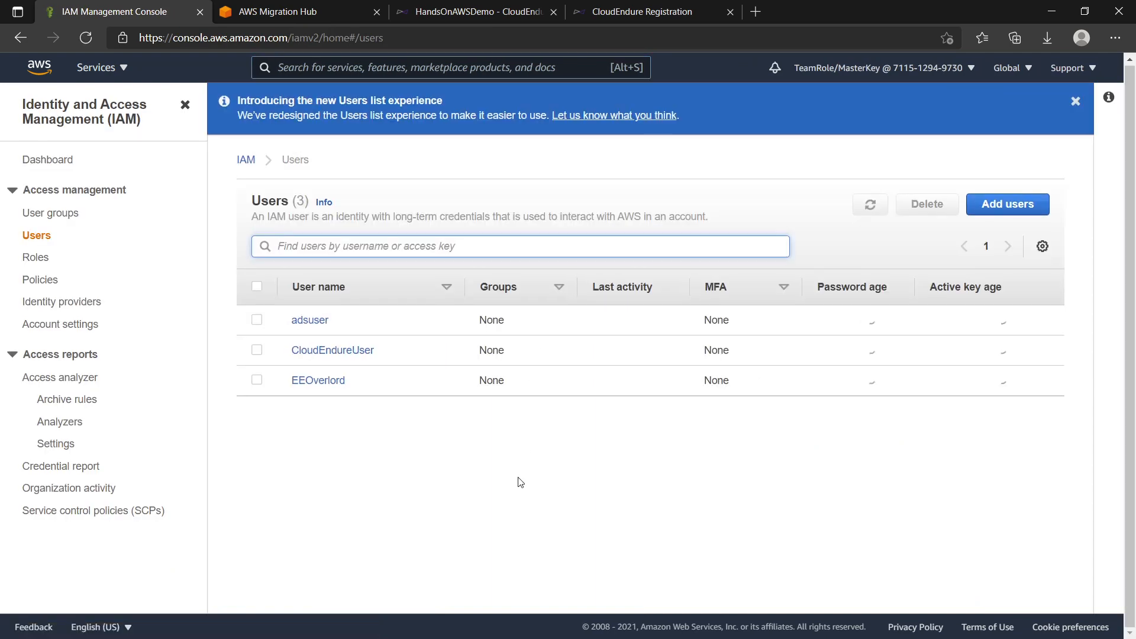
left_click(348, 359)
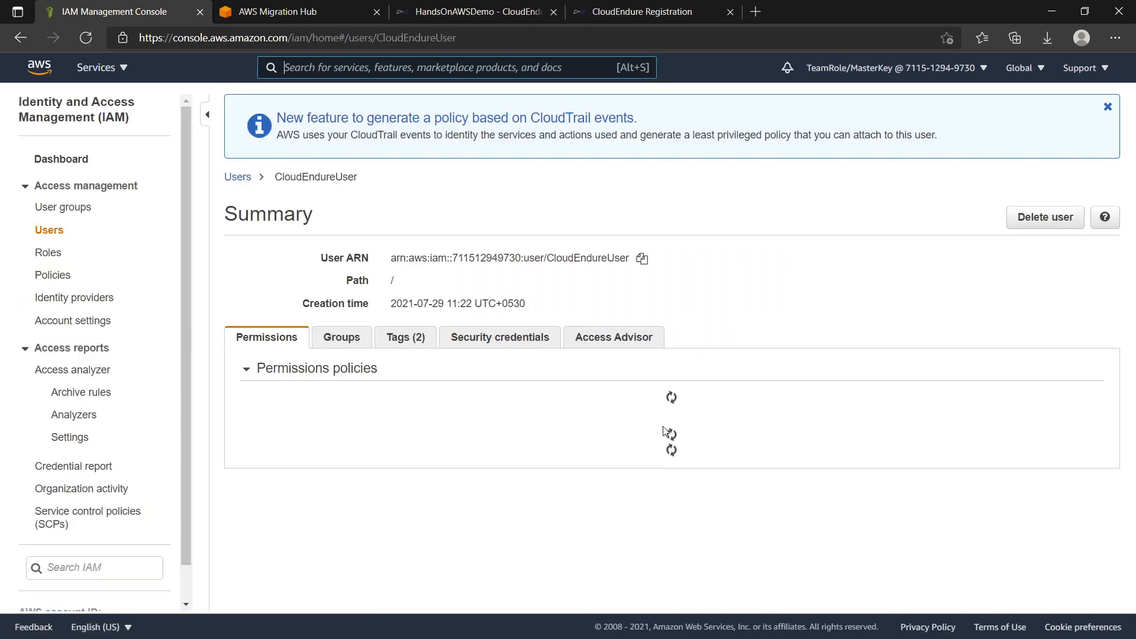
left_click(526, 336)
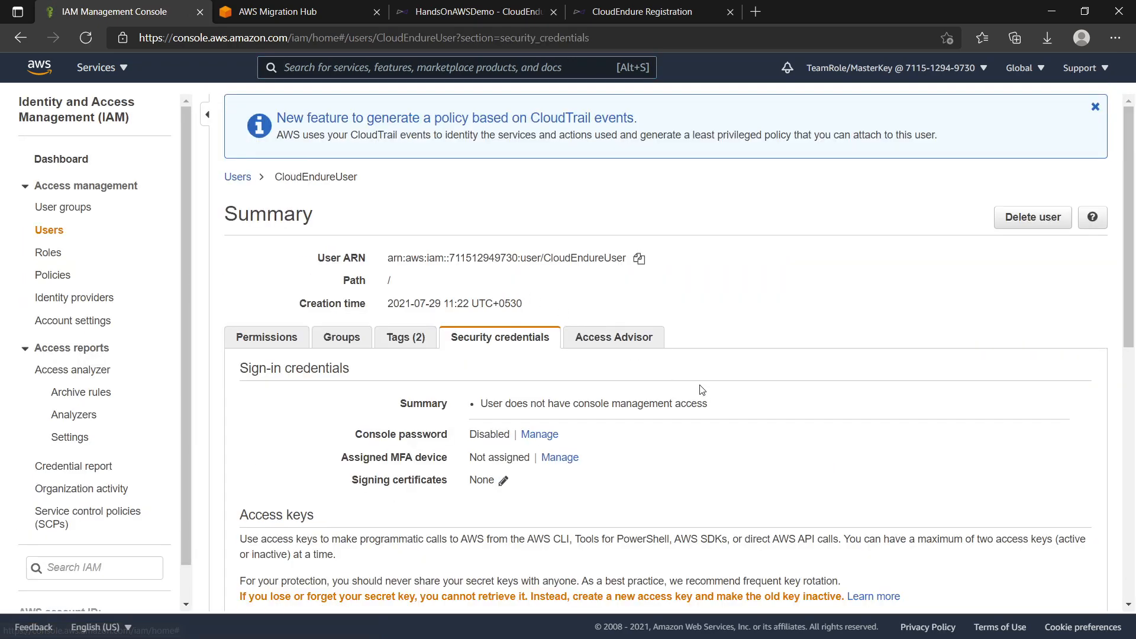
scroll(548, 381, "down", 4)
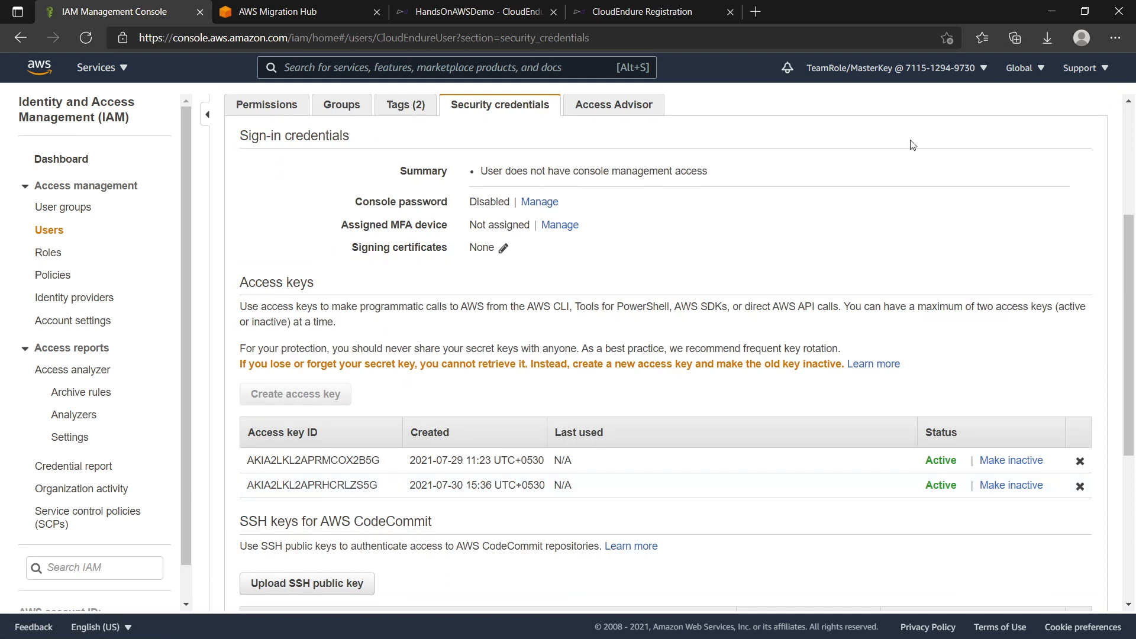
left_click(1048, 38)
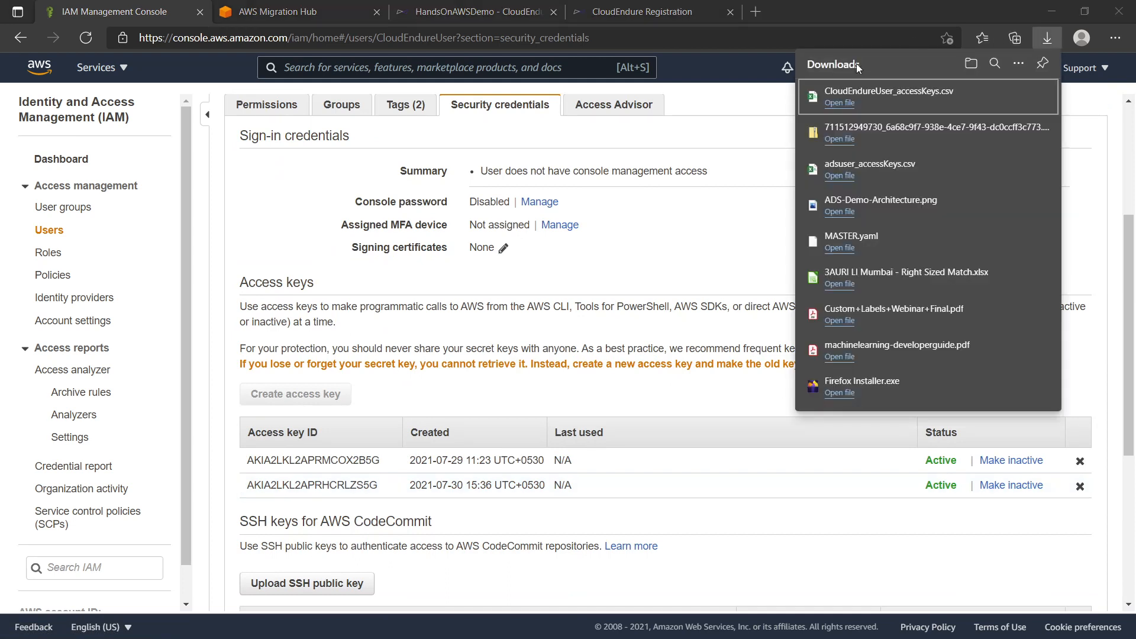
left_click(947, 95)
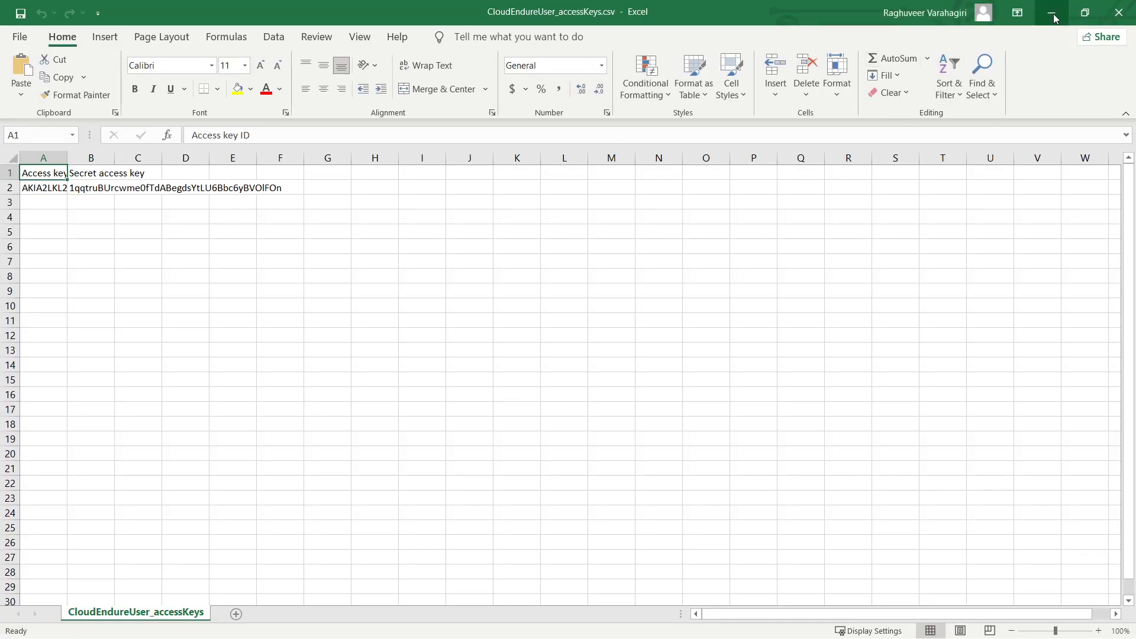
Copy the access key ID from cell A2 into CloudEndure's AWS Access Key ID field.
left_click(44, 188)
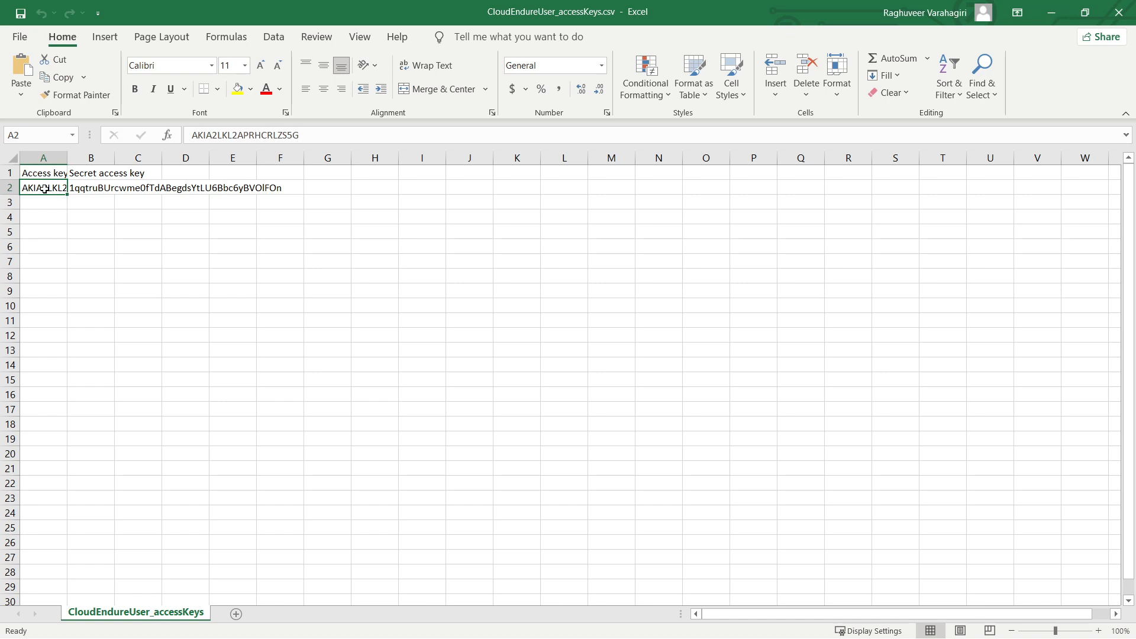
key("ctrl+c")
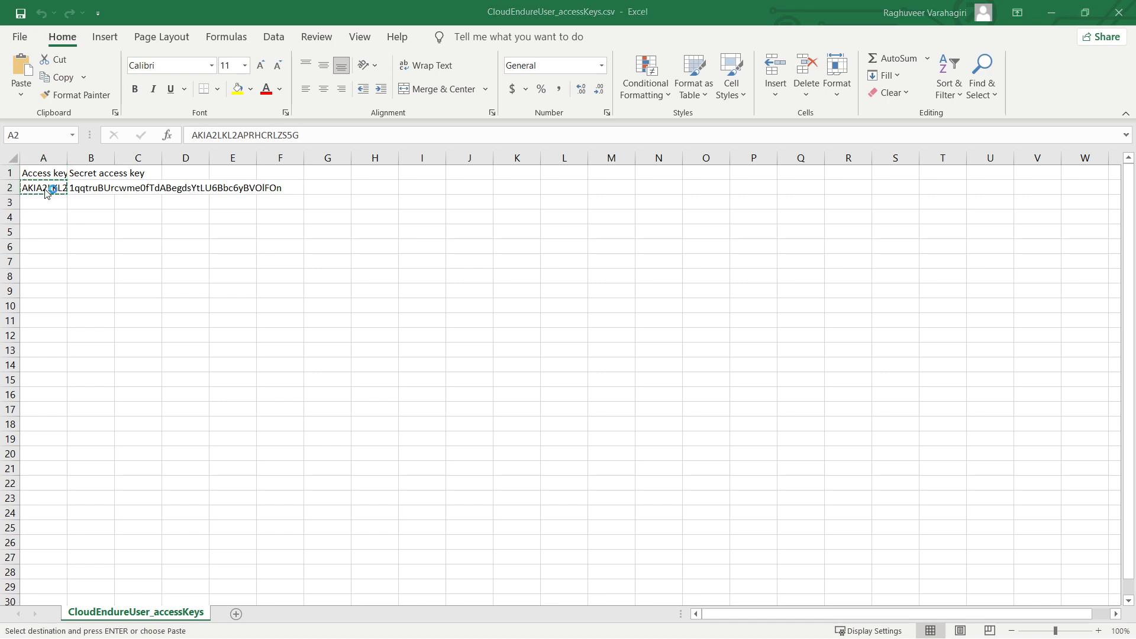
key("alt+Tab")
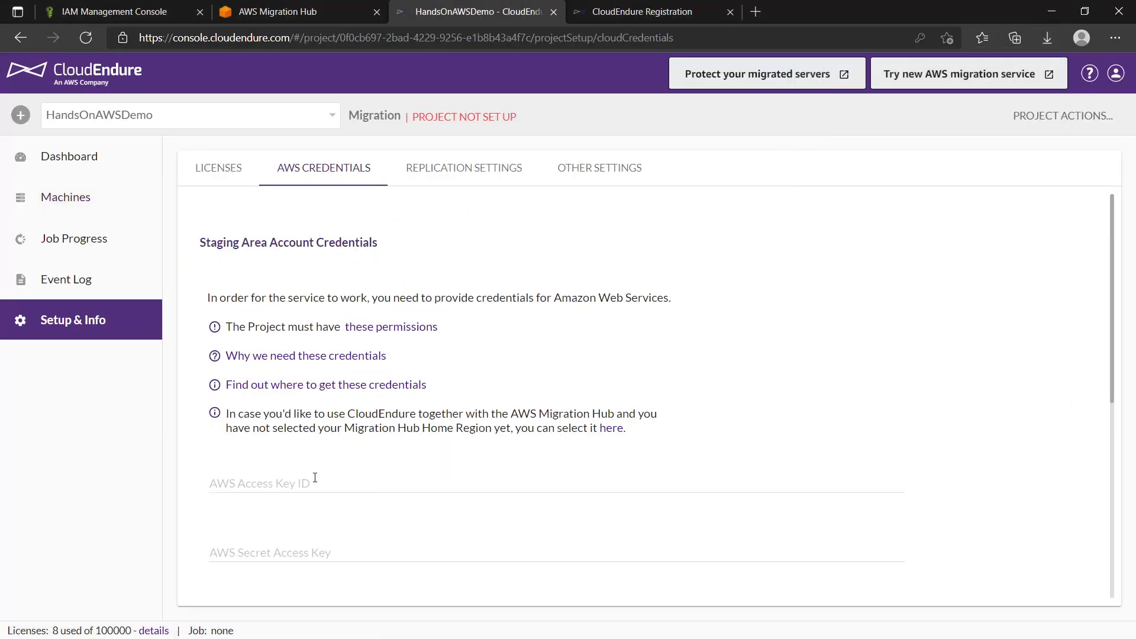
left_click(315, 478)
key("ctrl+v")
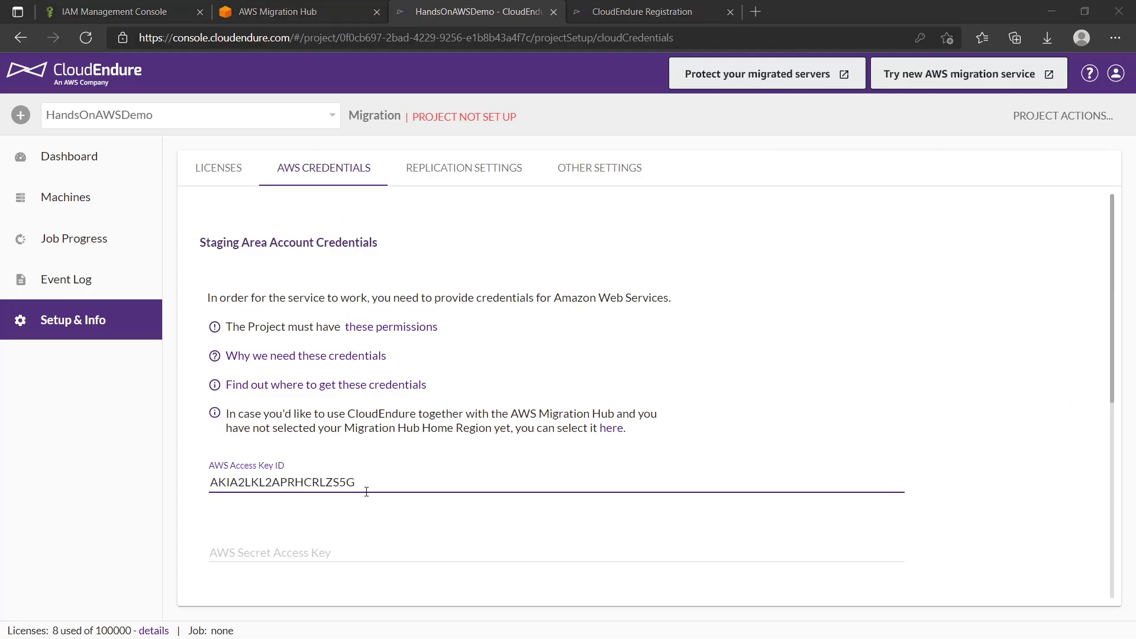
Copy the secret access key from cell B2 into the AWS Secret Access Key field.
key("alt+Tab")
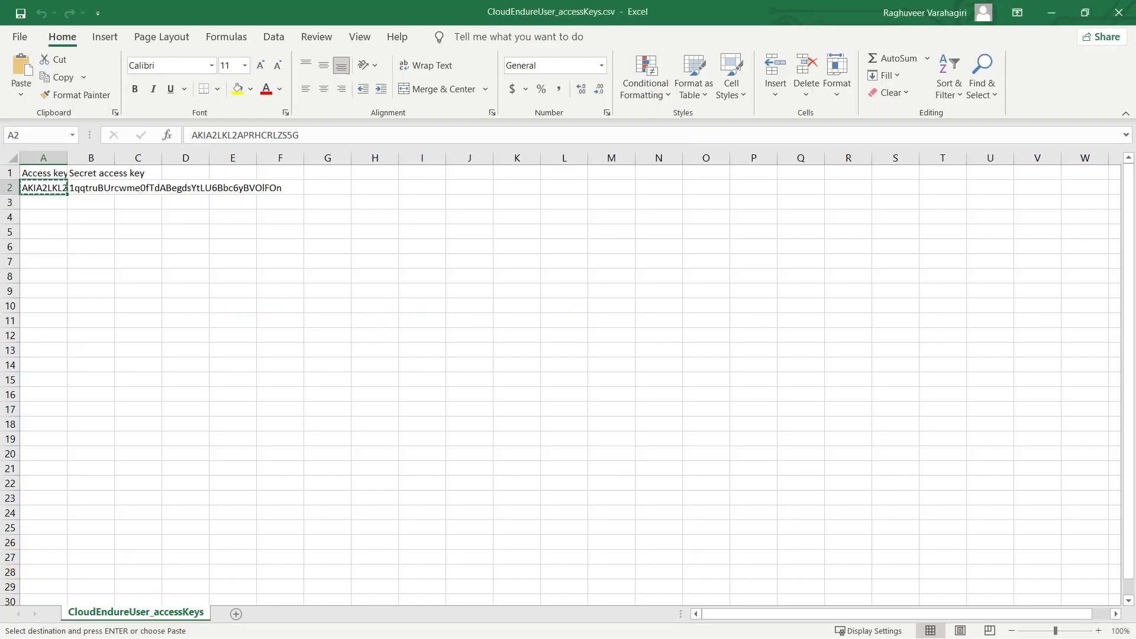
left_click(95, 190)
key("ctrl+c")
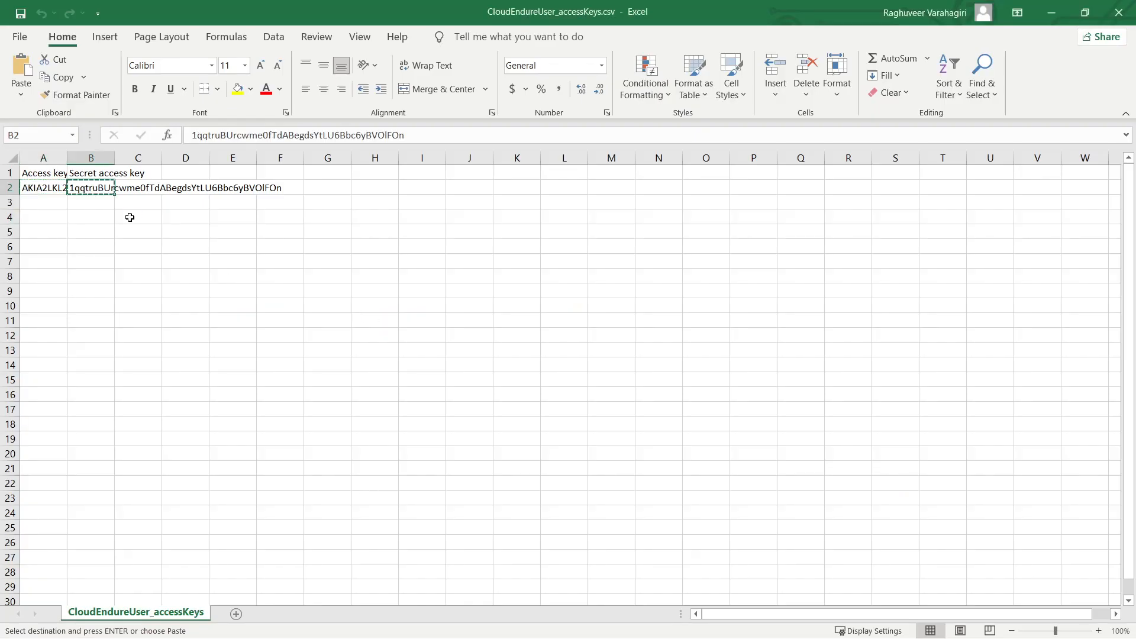
key("alt+Tab")
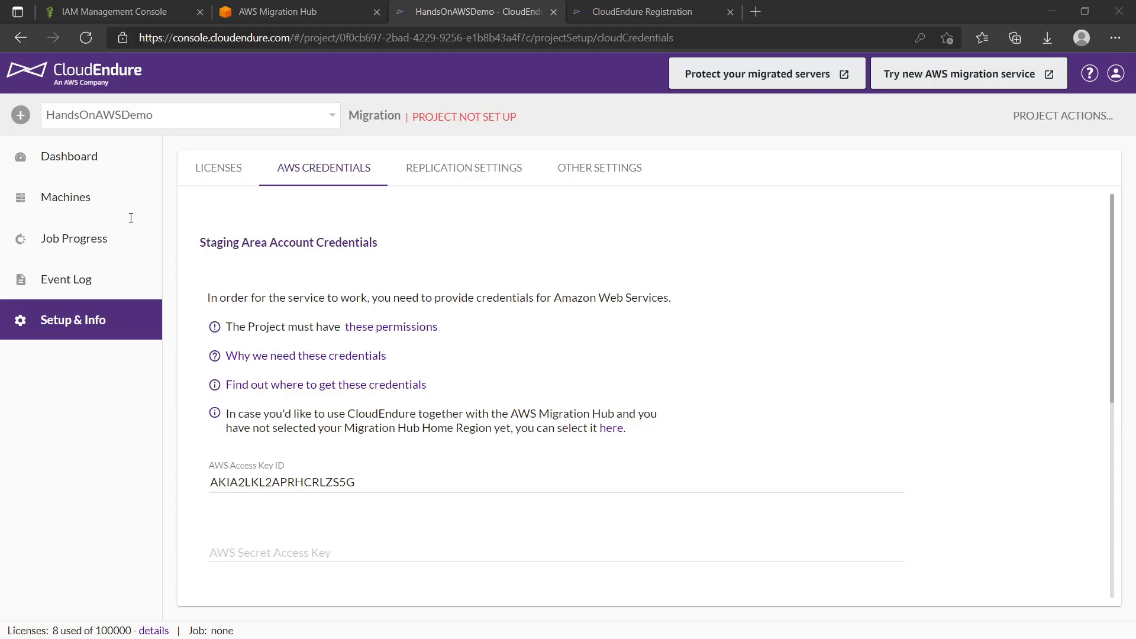
key("alt+Tab")
key("alt+Tab")
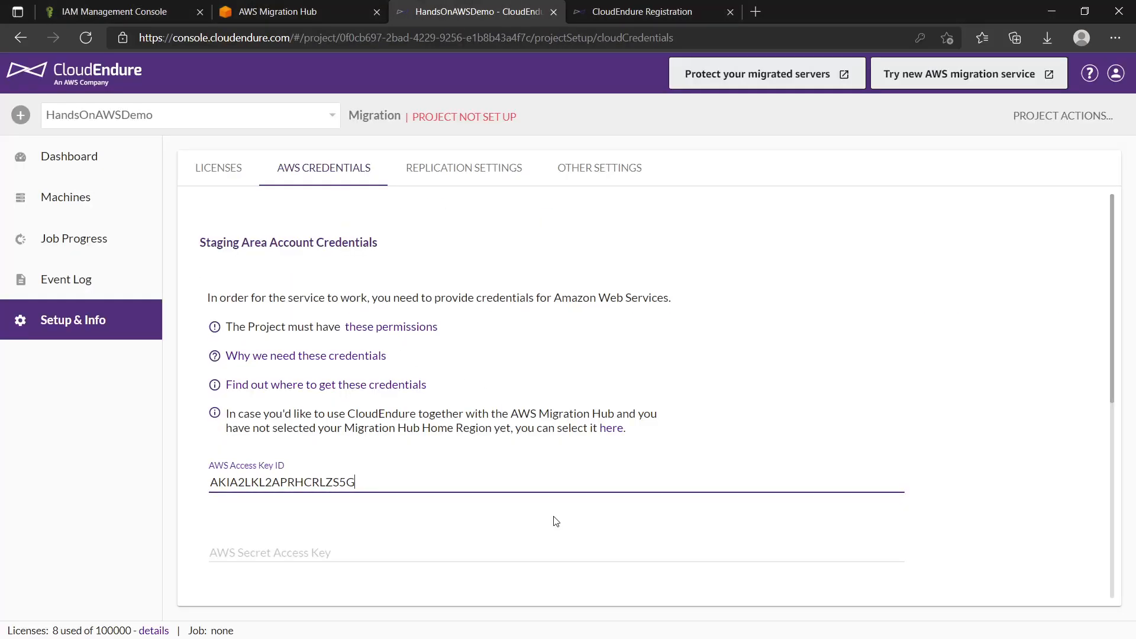
left_click(382, 553)
key("ctrl+v")
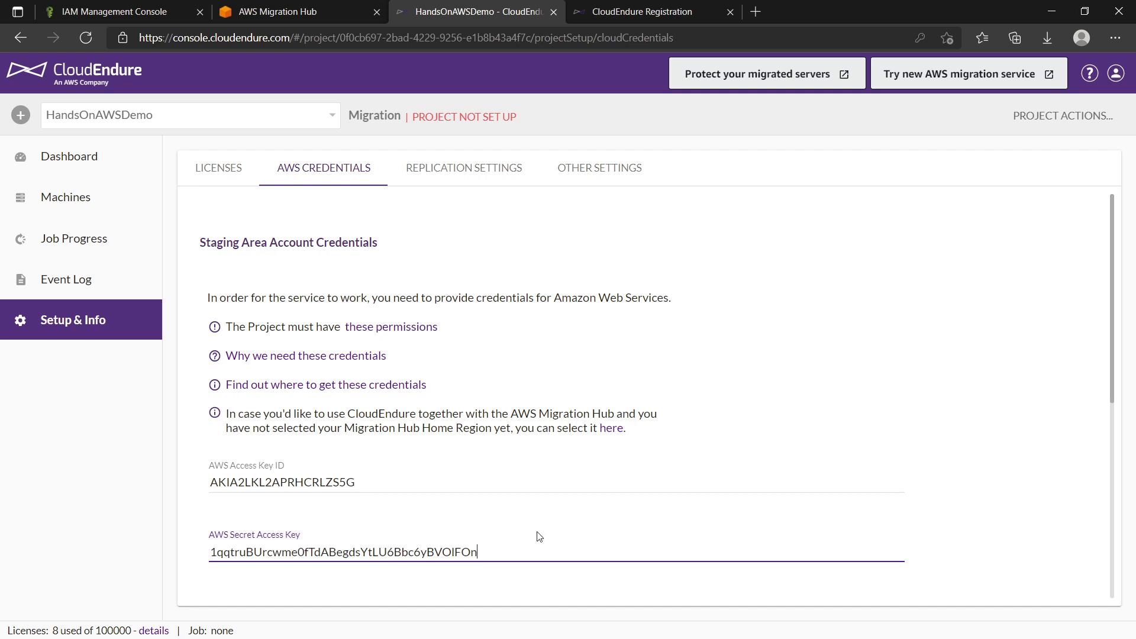
scroll(591, 527, "down", 2)
Save the HandsOnAWSDemo project's AWS credentials.
left_click(894, 501)
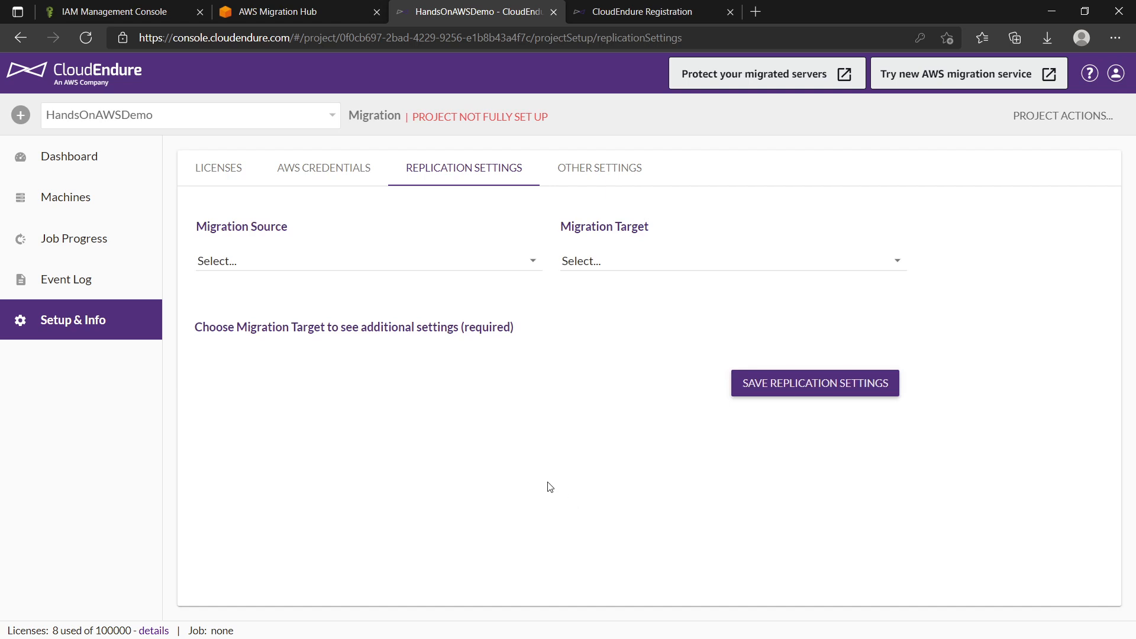
Set Migration Source to Other Infrastructure and Migration Target to AWS US West (Oregon).
left_click(462, 273)
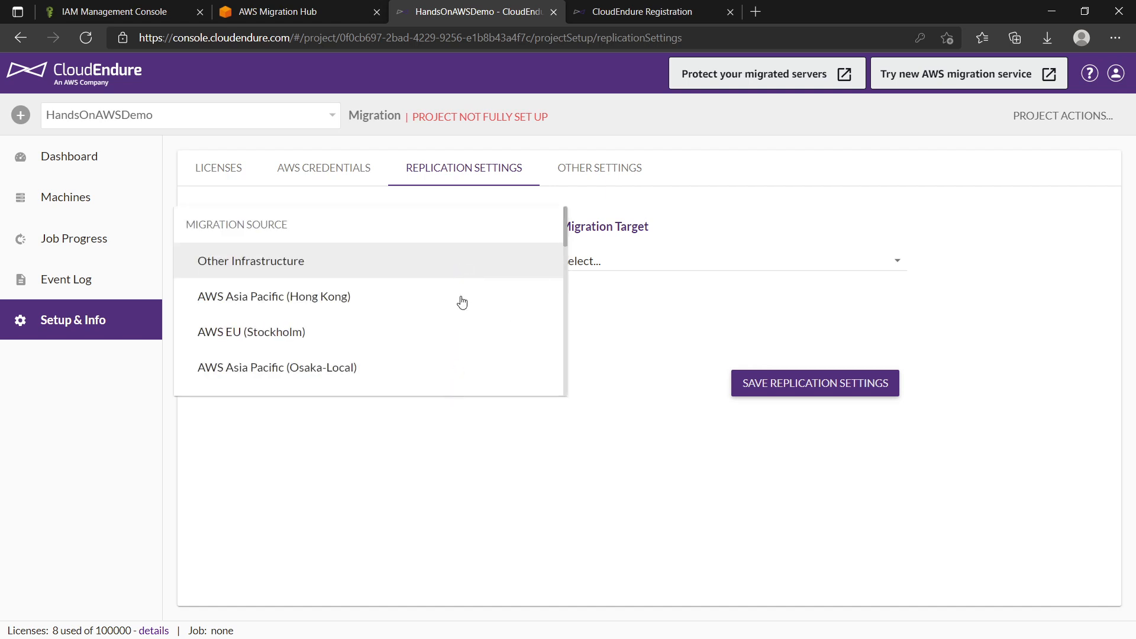
scroll(453, 317, "down", 6)
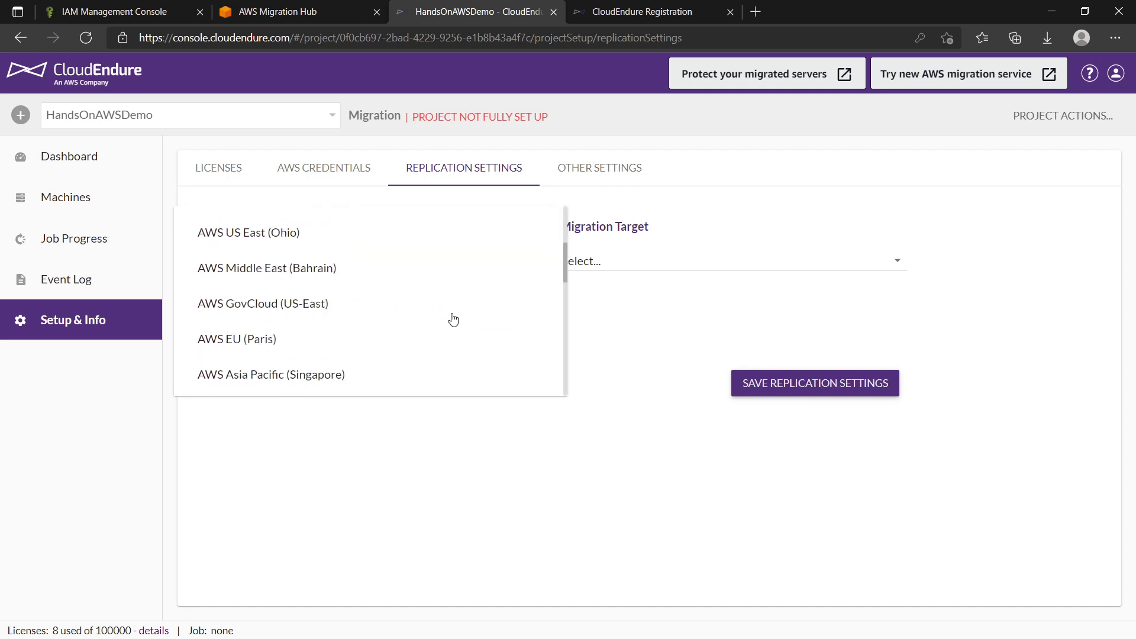
scroll(454, 319, "down", 6)
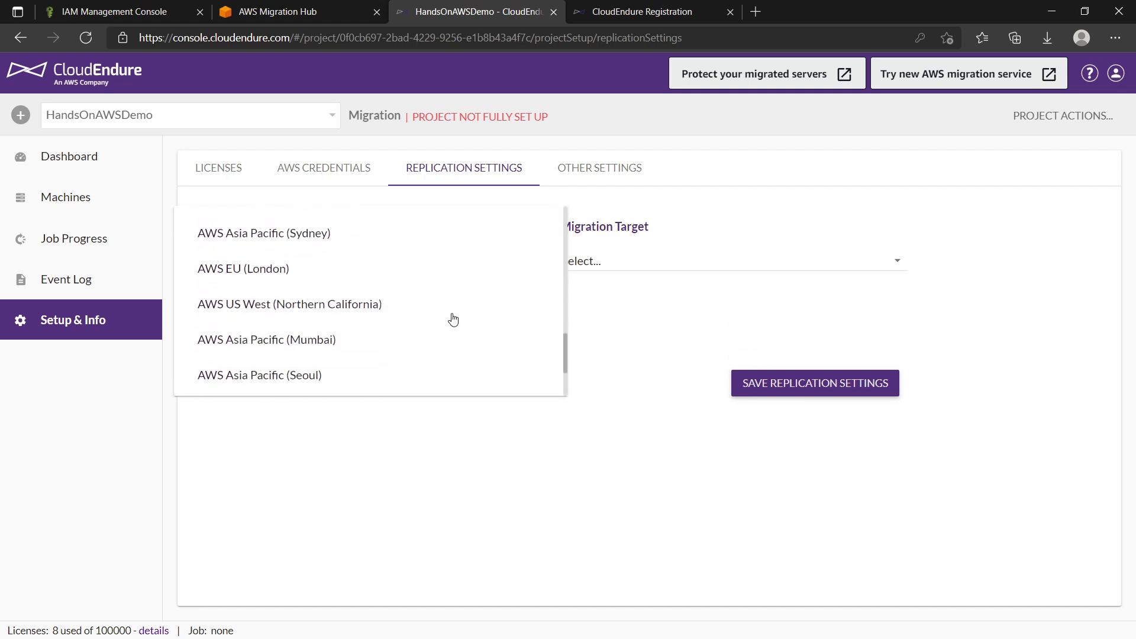
scroll(454, 319, "up", 12)
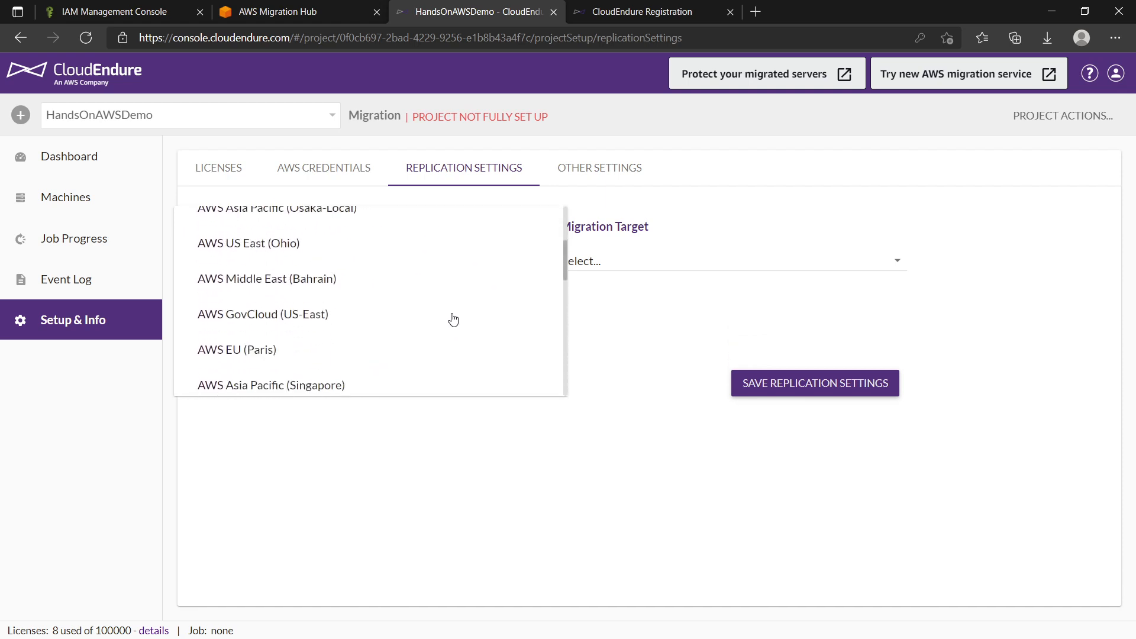
left_click(363, 268)
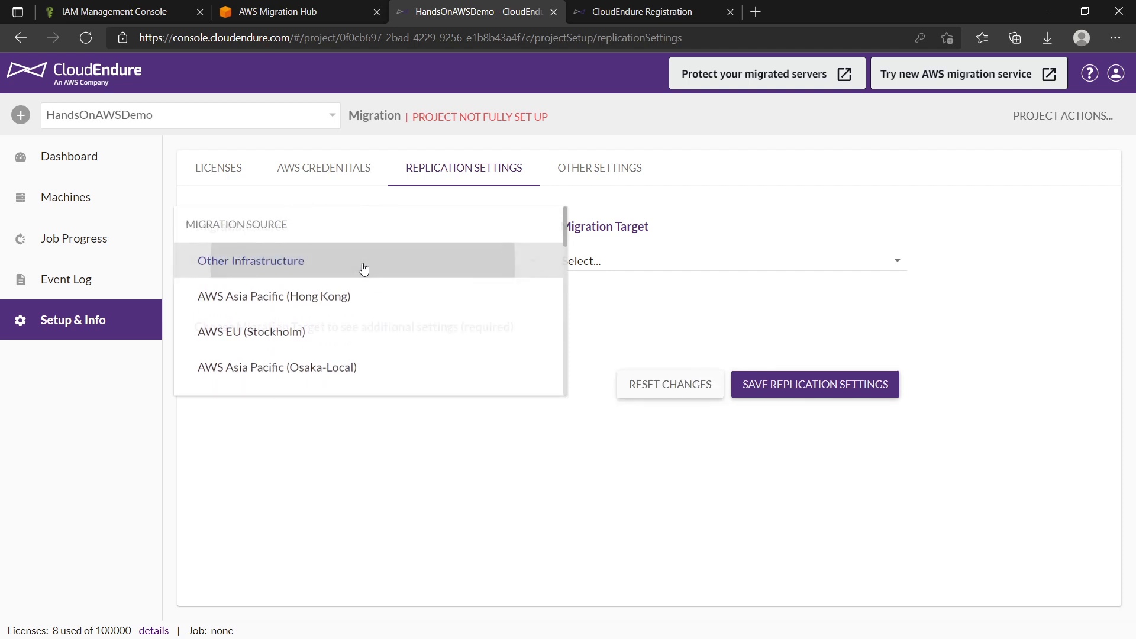
left_click(632, 259)
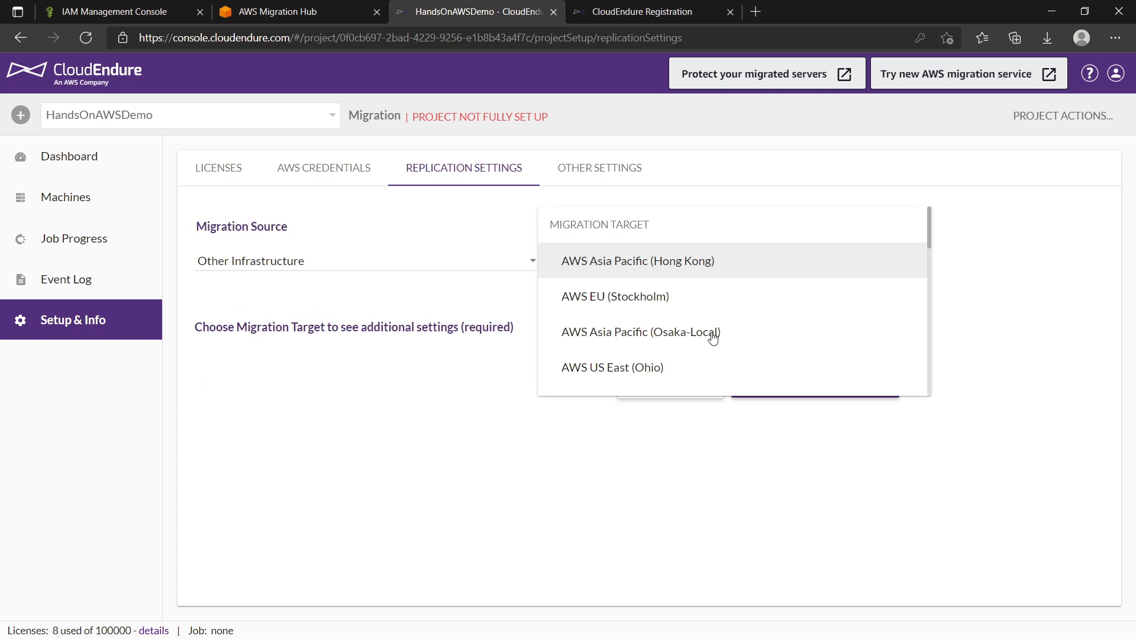
scroll(716, 335, "down", 1)
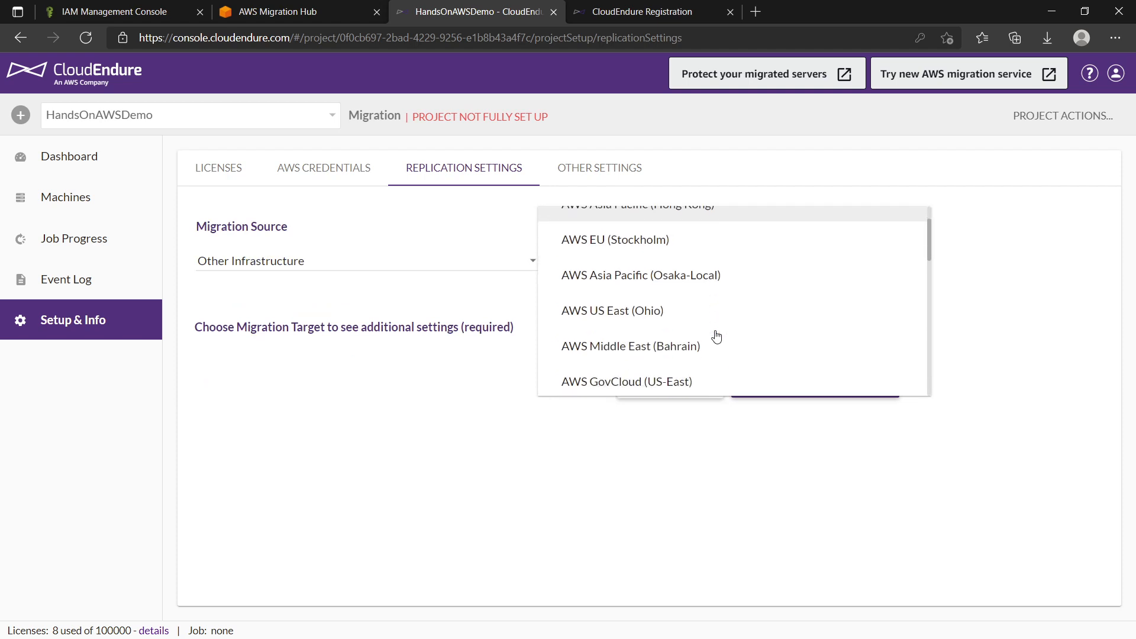
scroll(716, 335, "down", 2)
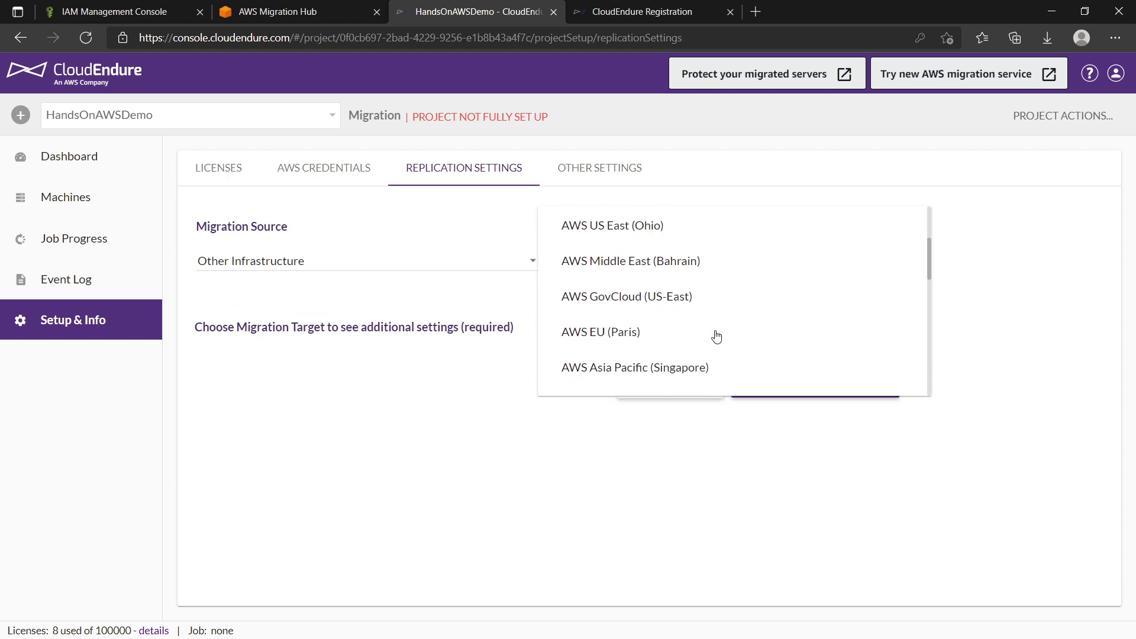
scroll(715, 336, "down", 6)
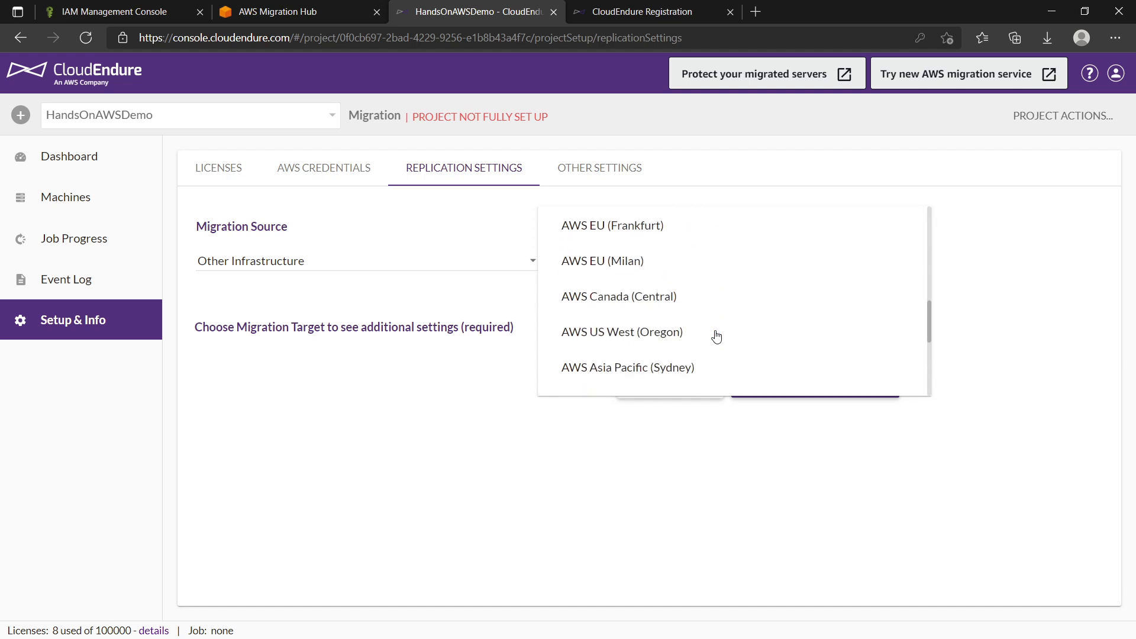
left_click(653, 334)
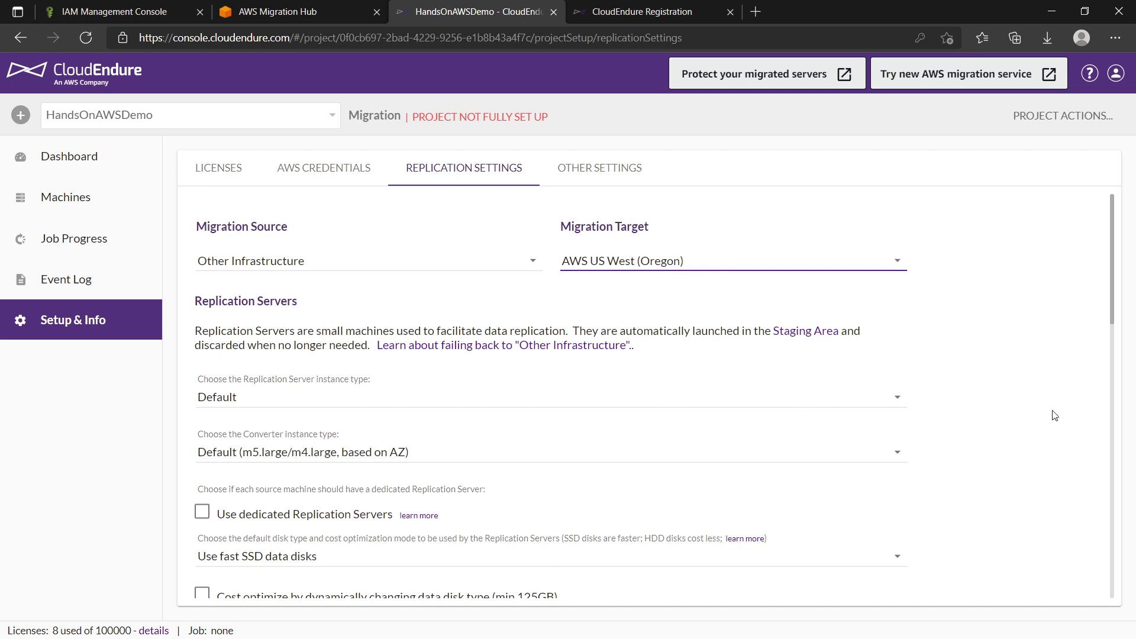
Choose the TargetPublic subnet for replication servers and review the remaining replication settings.
scroll(981, 413, "down", 1)
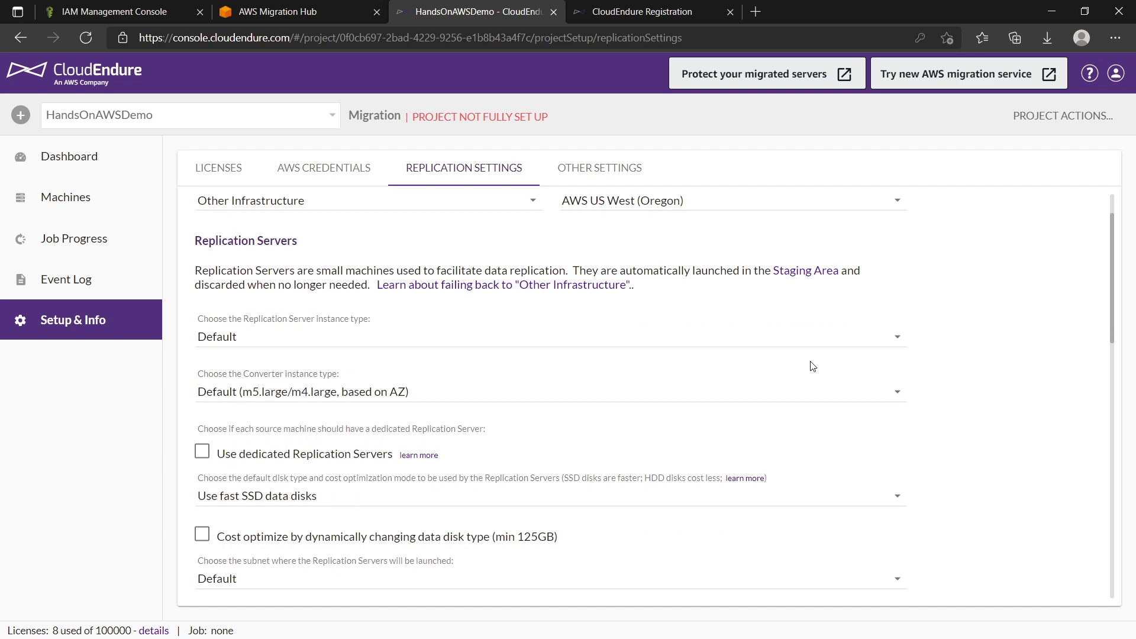
scroll(812, 366, "down", 7)
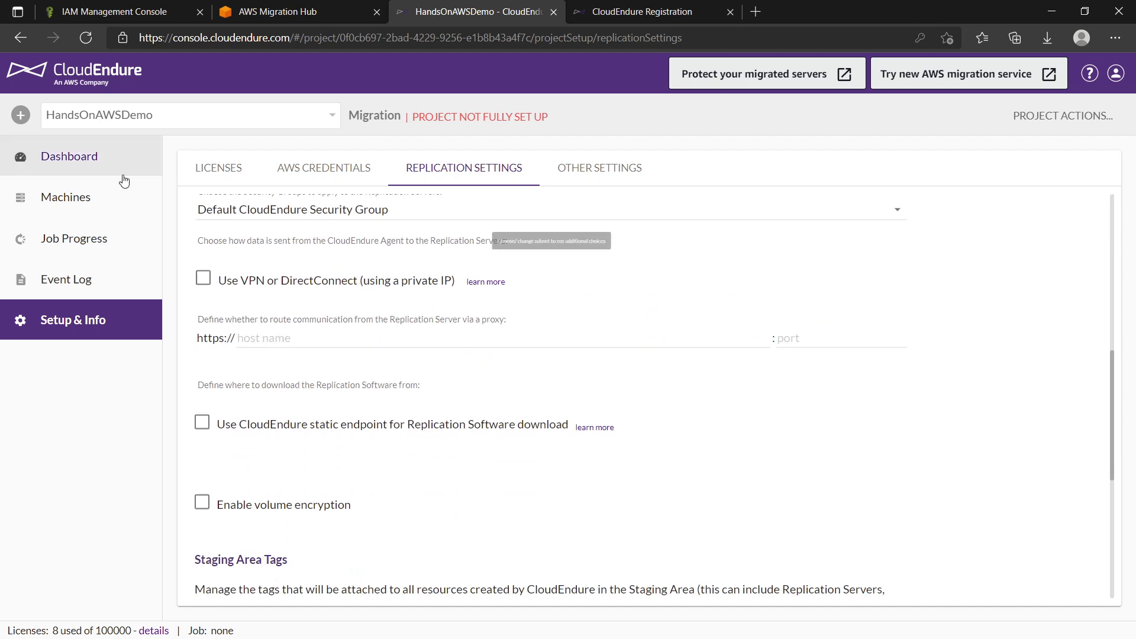
scroll(1030, 433, "up", 6)
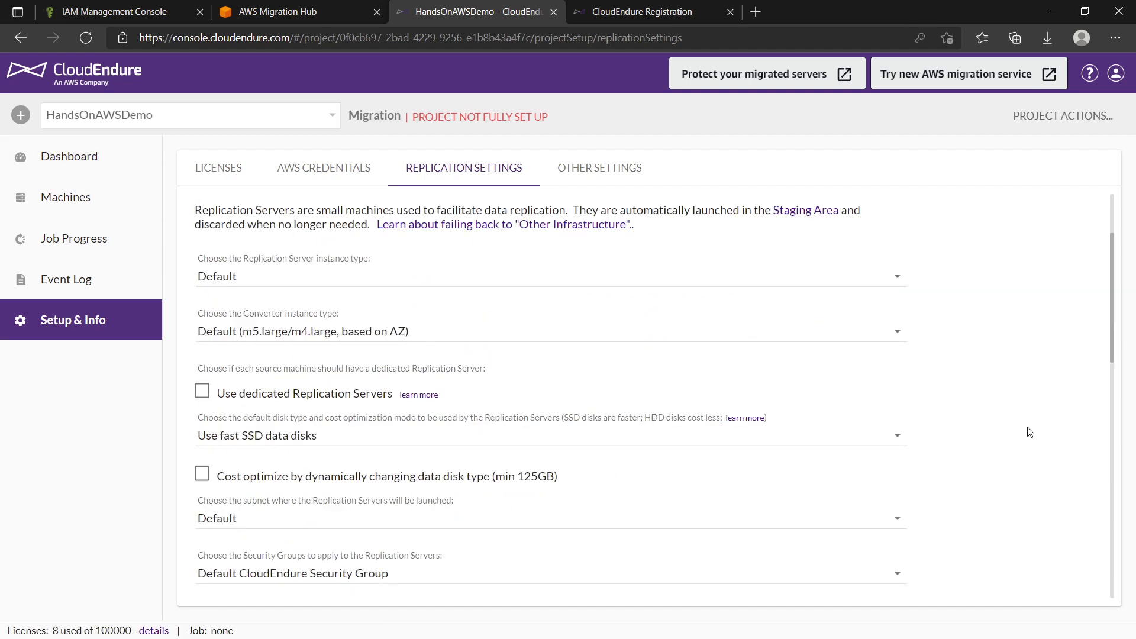
left_click(404, 517)
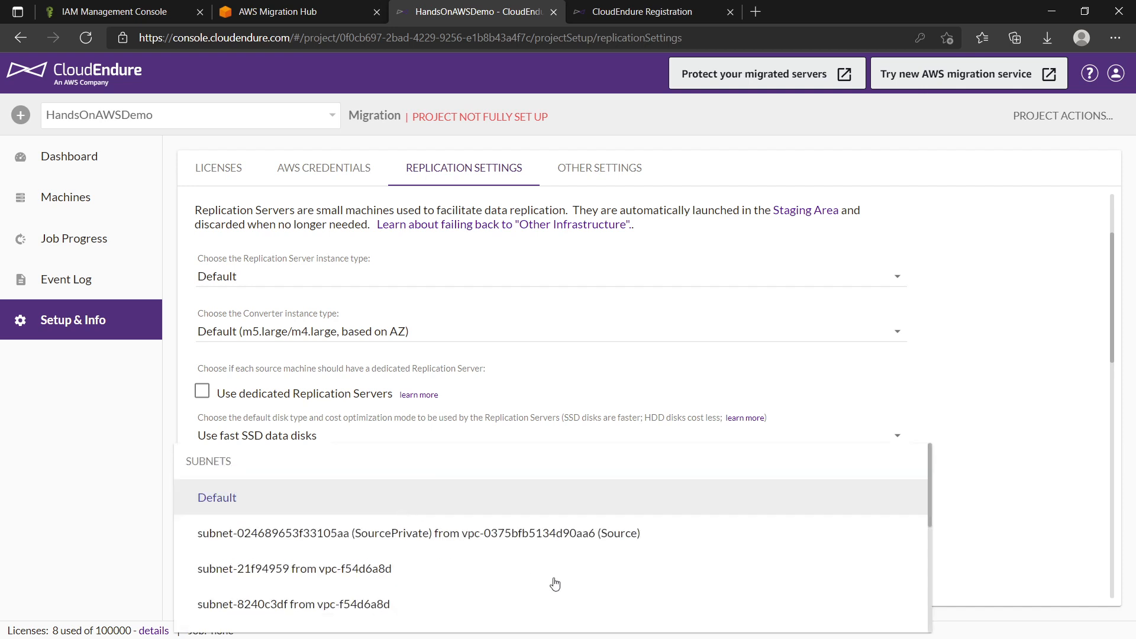
scroll(604, 570, "down", 1)
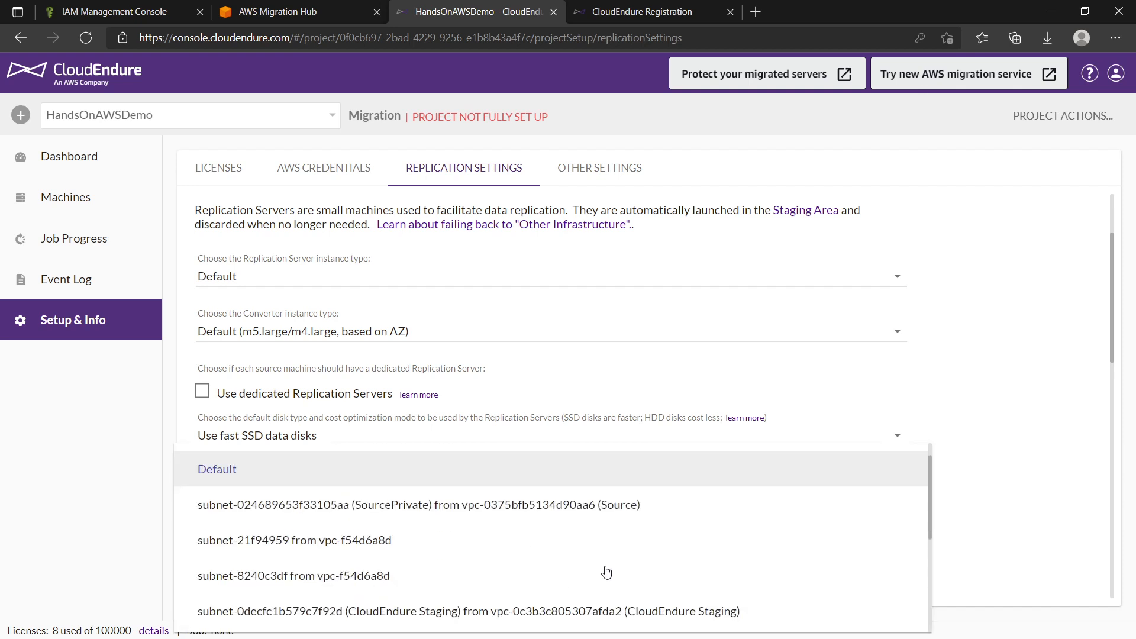
scroll(547, 622, "down", 4)
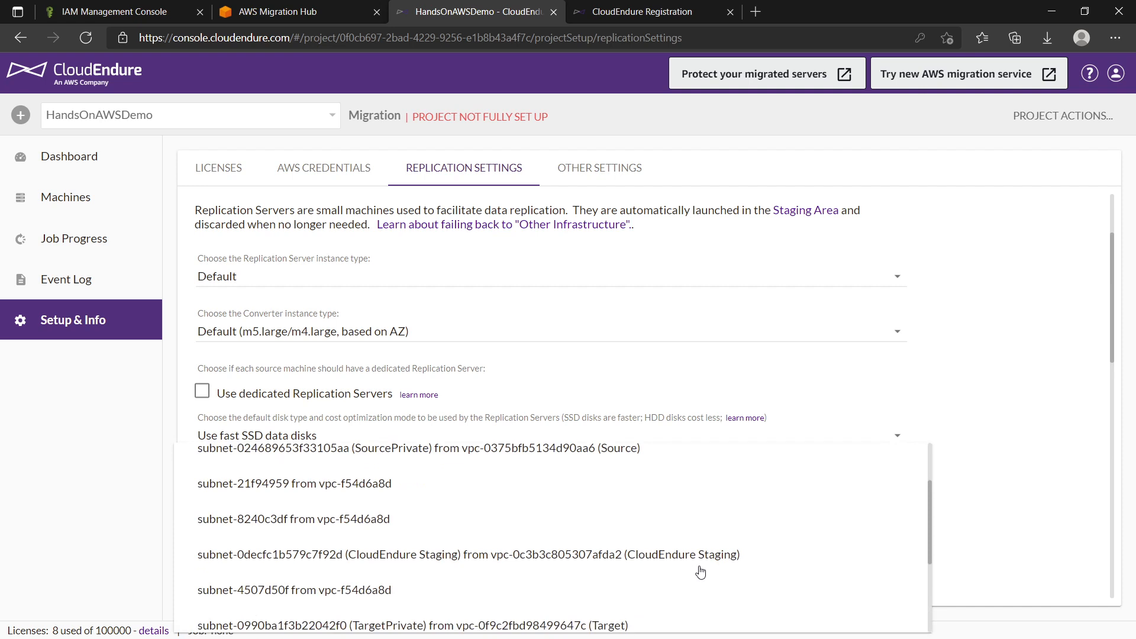
scroll(524, 565, "down", 1)
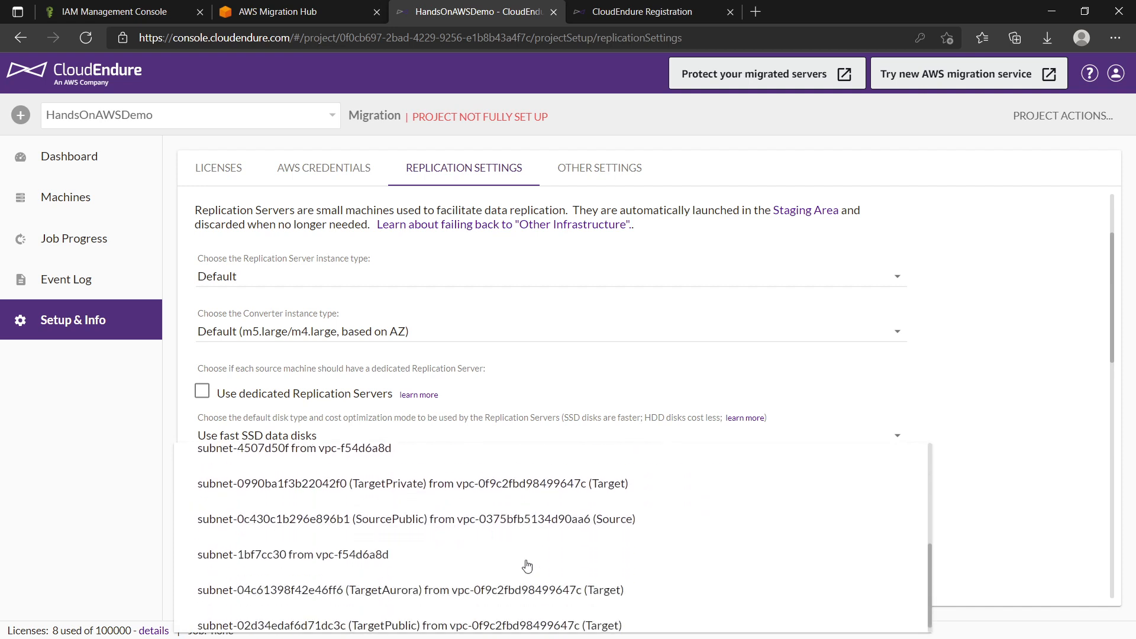
scroll(524, 565, "down", 1)
left_click(466, 617)
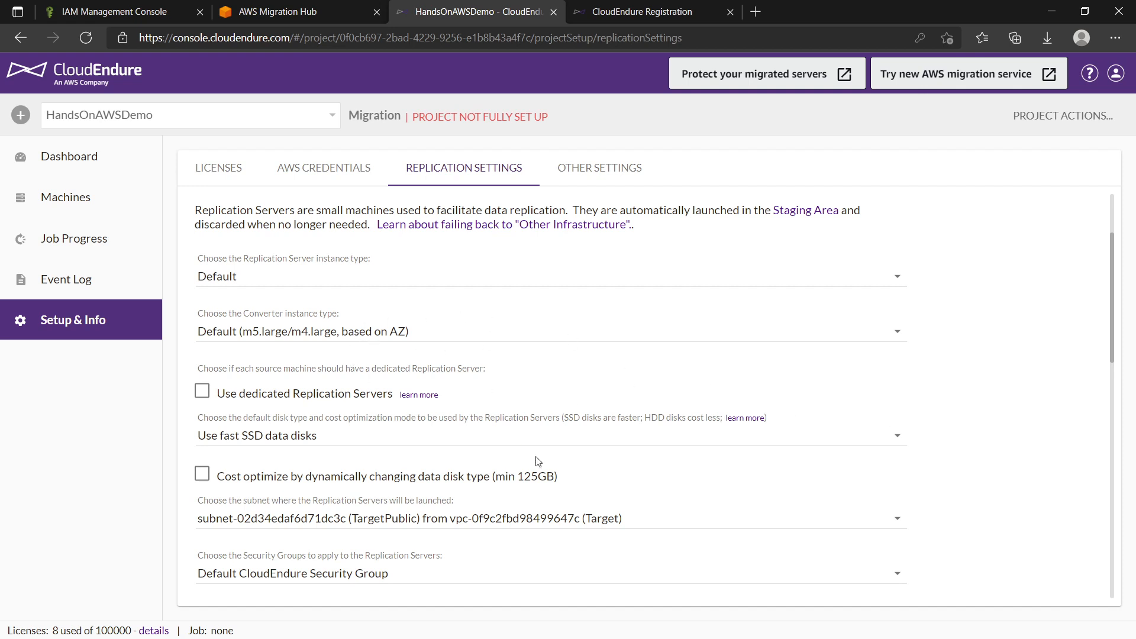
scroll(845, 454, "down", 2)
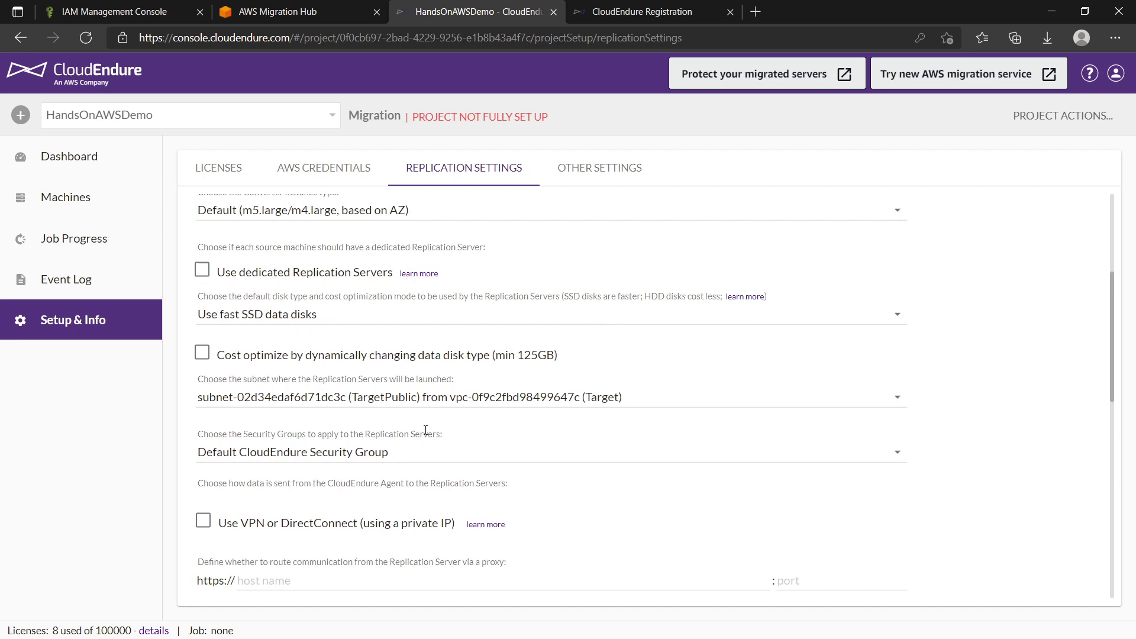
scroll(651, 450, "down", 7)
scroll(751, 471, "down", 3)
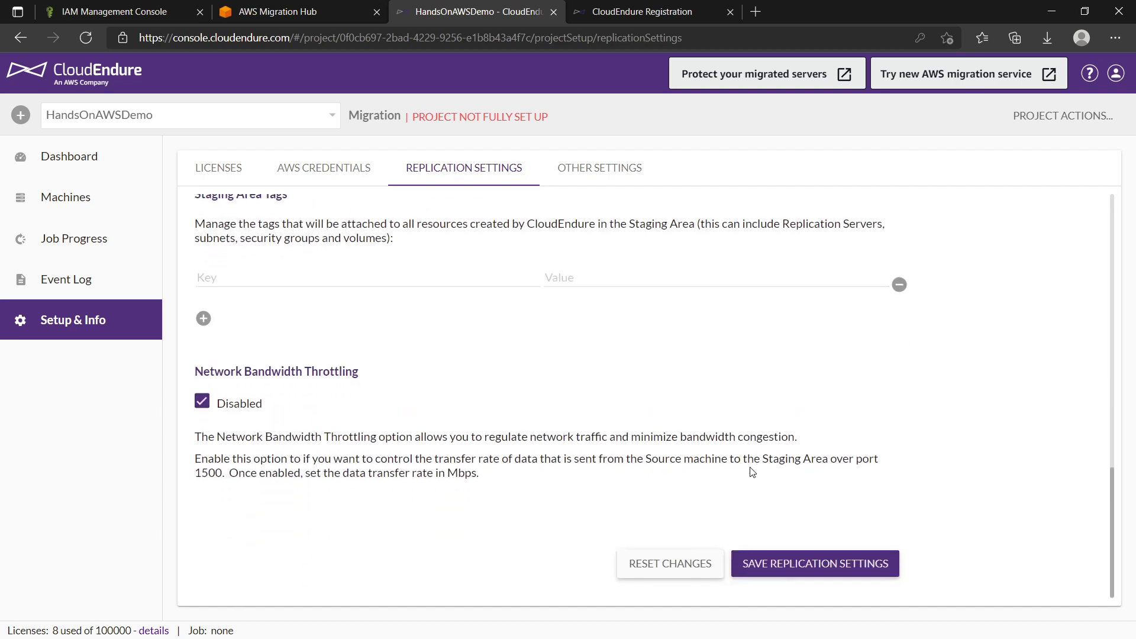
Save the replication settings, close the setup-complete dialog, and return to the VS Code notes.
left_click(811, 565)
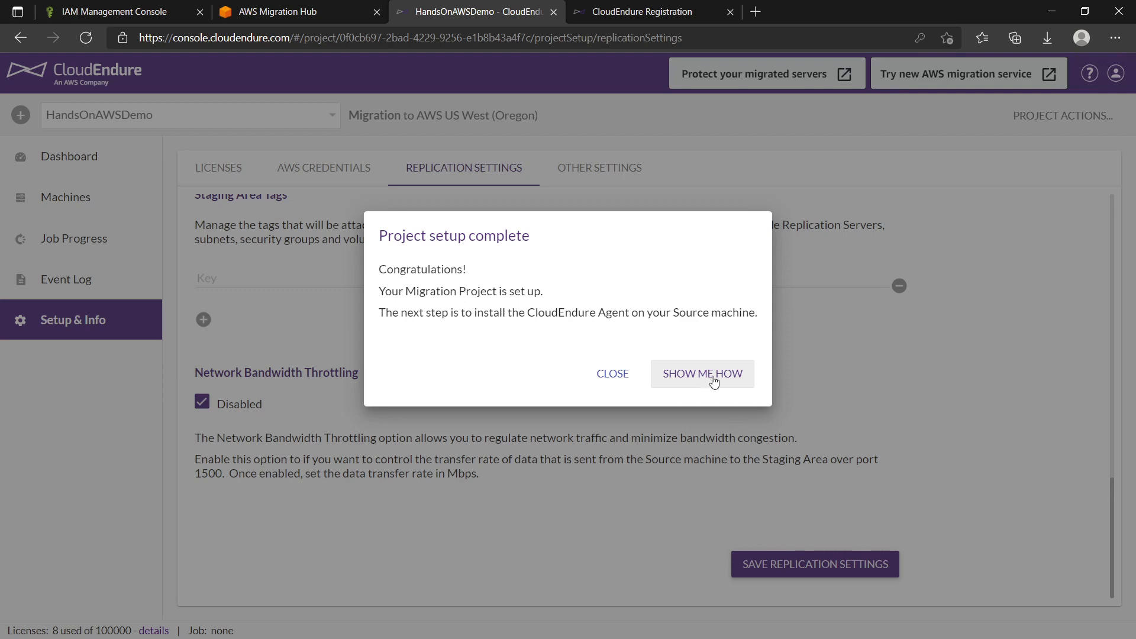
left_click(610, 377)
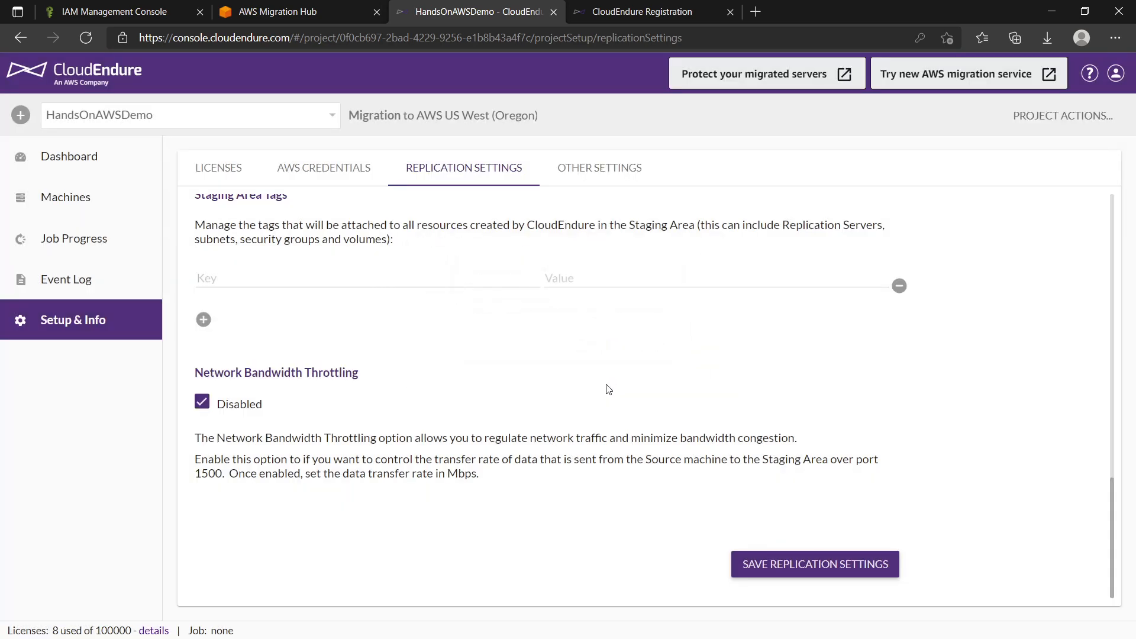
scroll(273, 385, "up", 15)
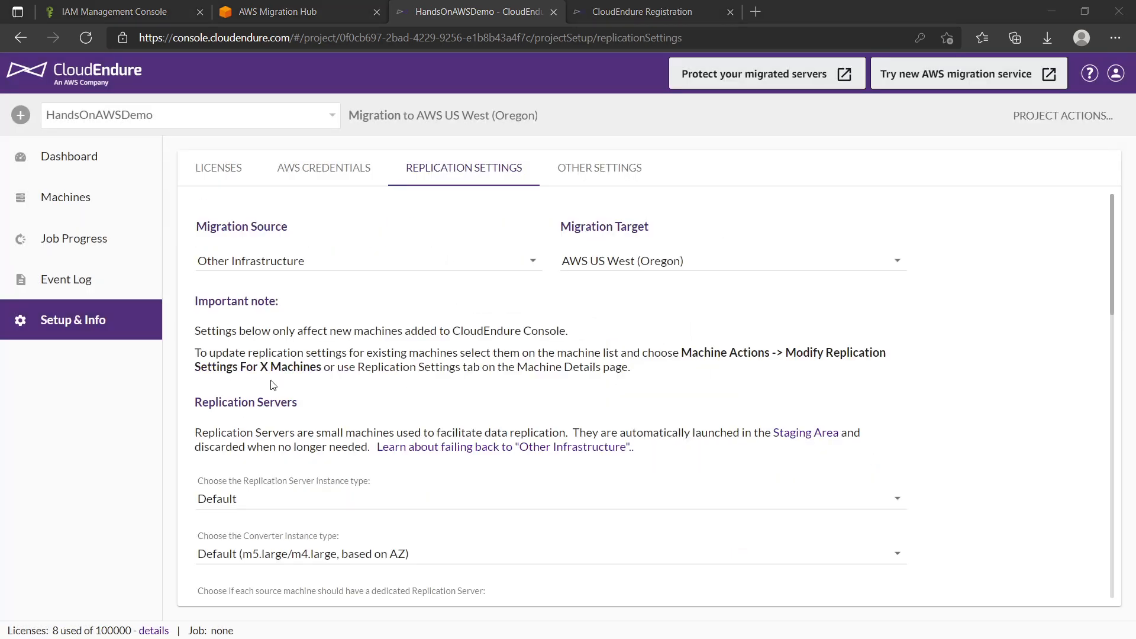
key("alt+Tab")
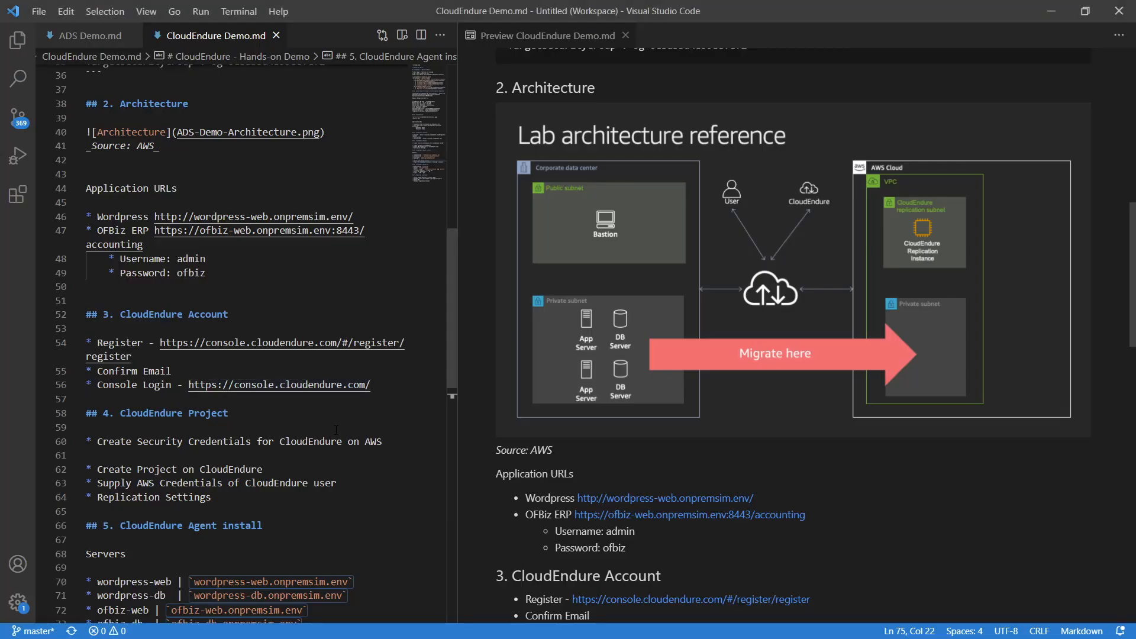
Select the bastion host details in the notes and launch Remote Desktop Connection via mstsc.
scroll(348, 445, "down", 3)
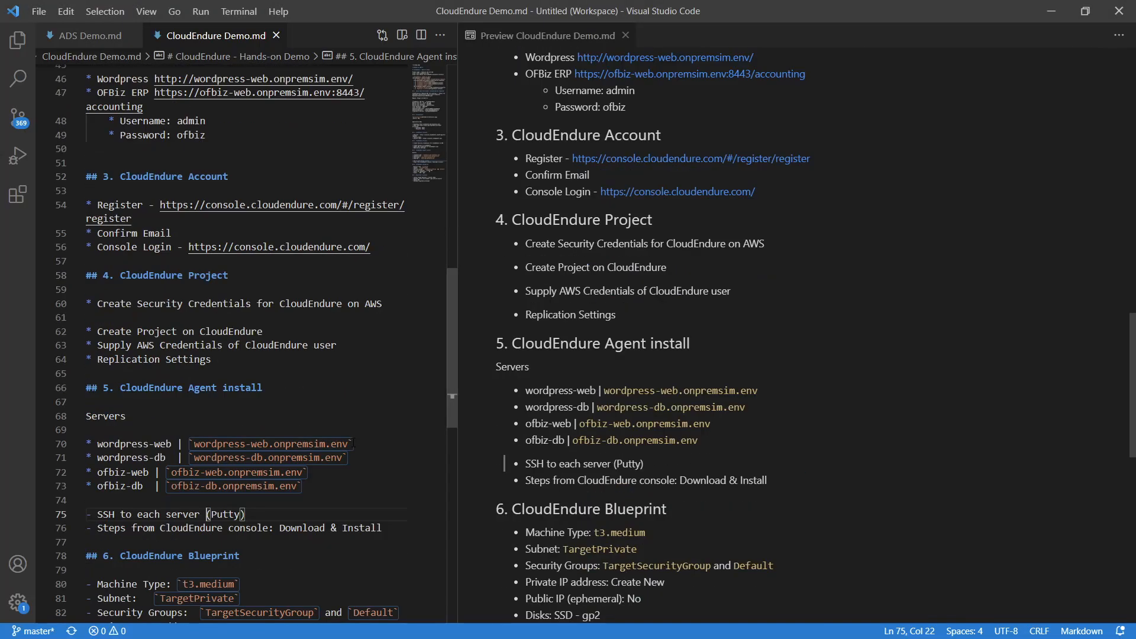
scroll(354, 440, "up", 3)
scroll(353, 441, "down", 2)
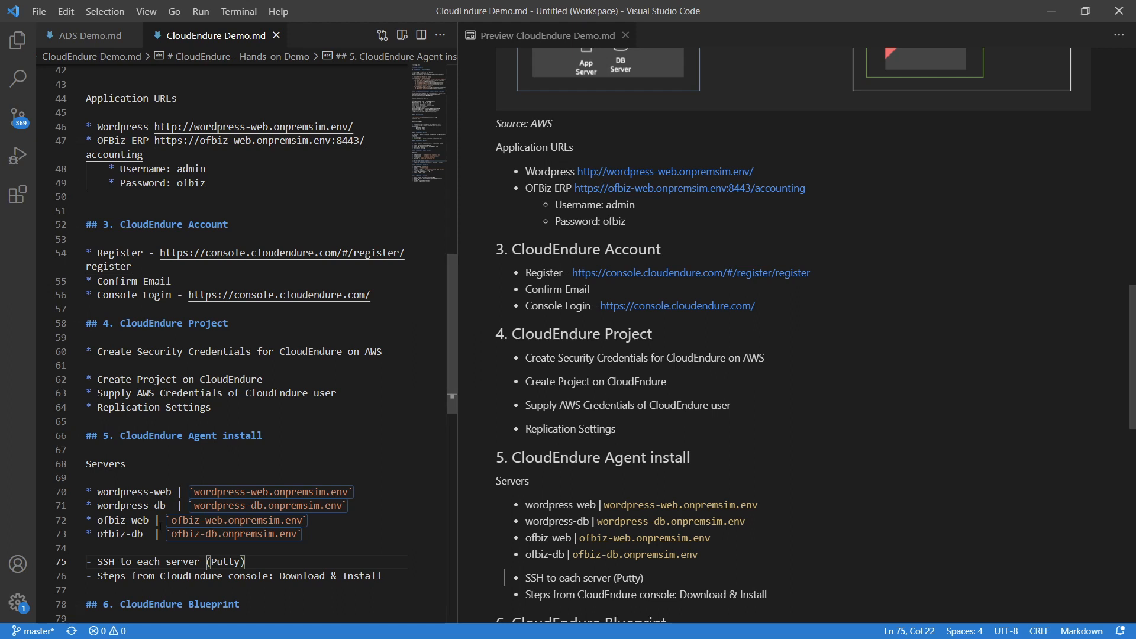
scroll(187, 527, "up", 9)
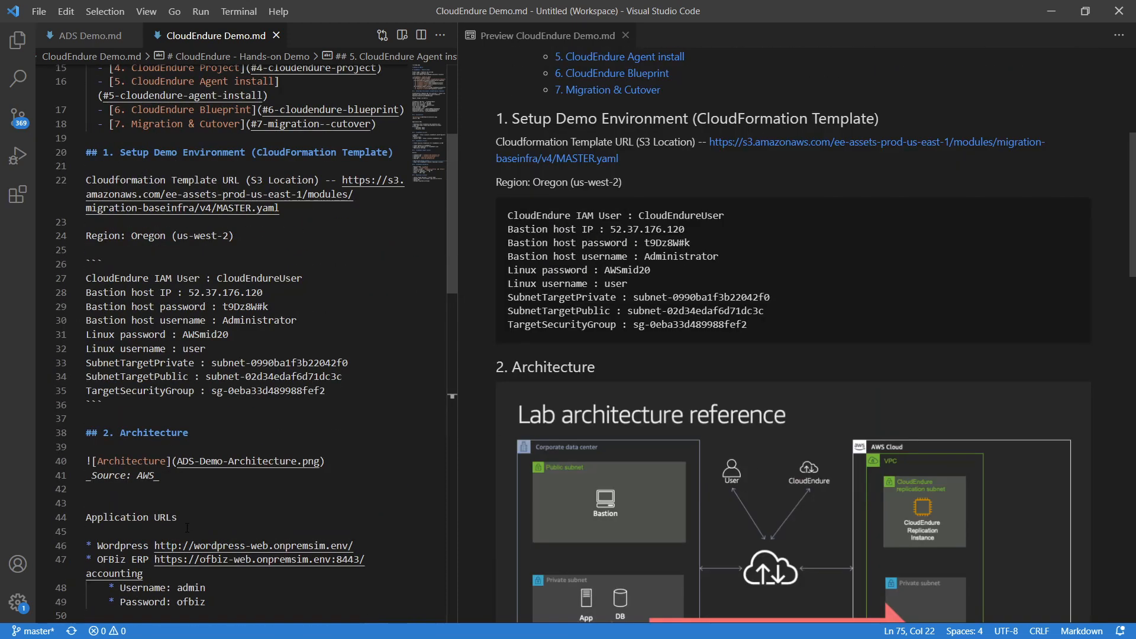
left_click_drag(87, 291, 309, 320)
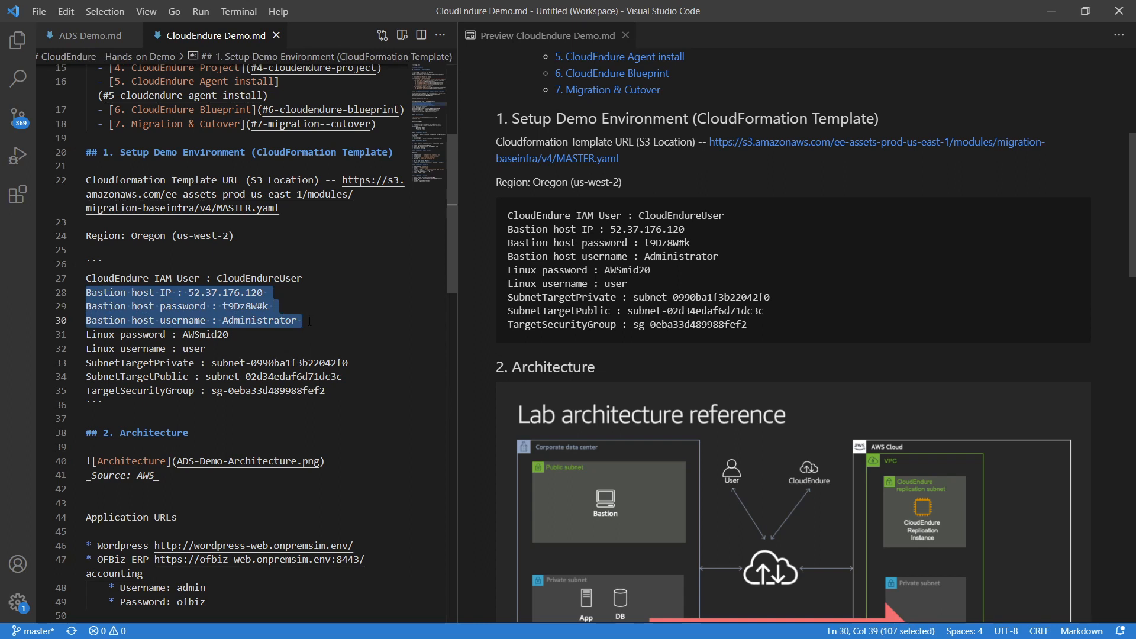
key("alt+Tab")
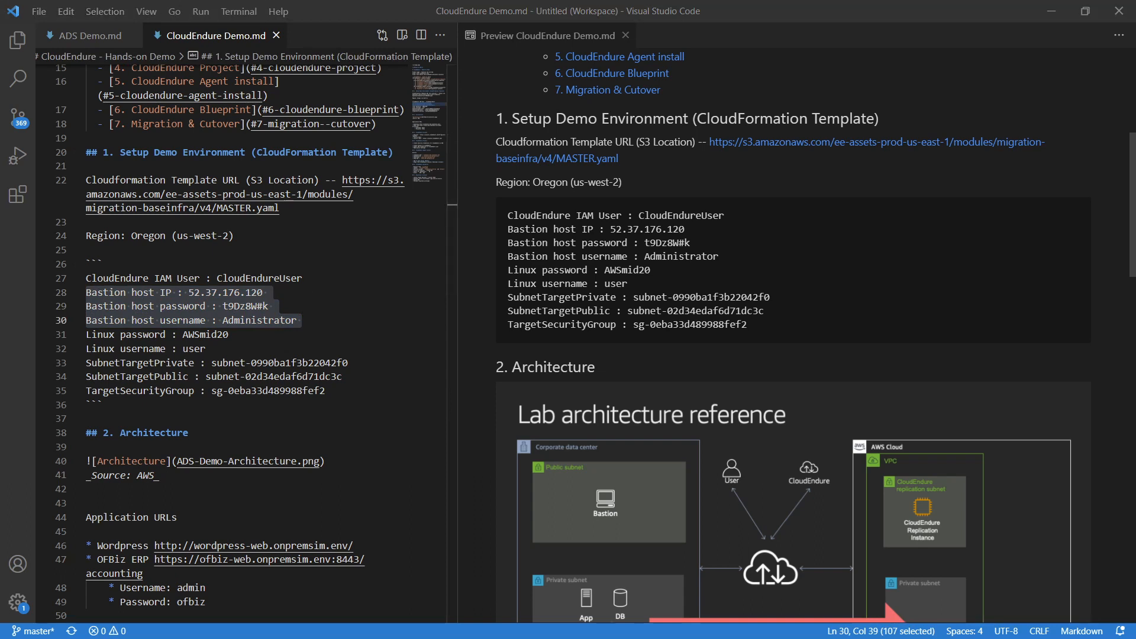
key("super+r")
key("Return")
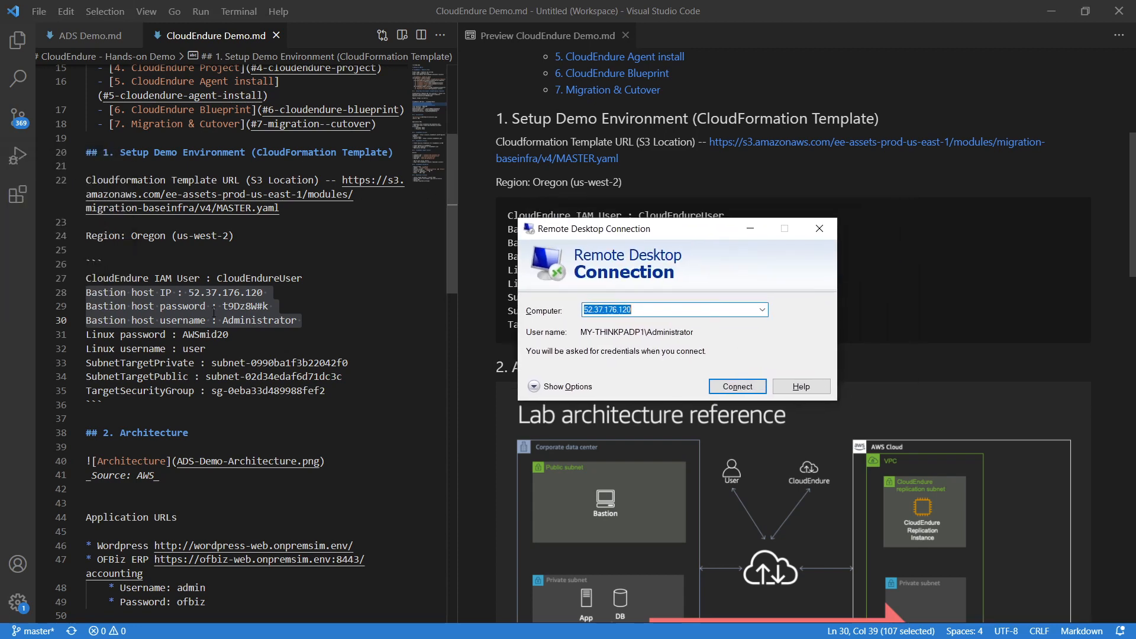
Connect to 52.37.176.120 and submit the Administrator password copied from the notes.
key("alt+Tab")
left_click_drag(265, 292, 188, 292)
key("ctrl+c")
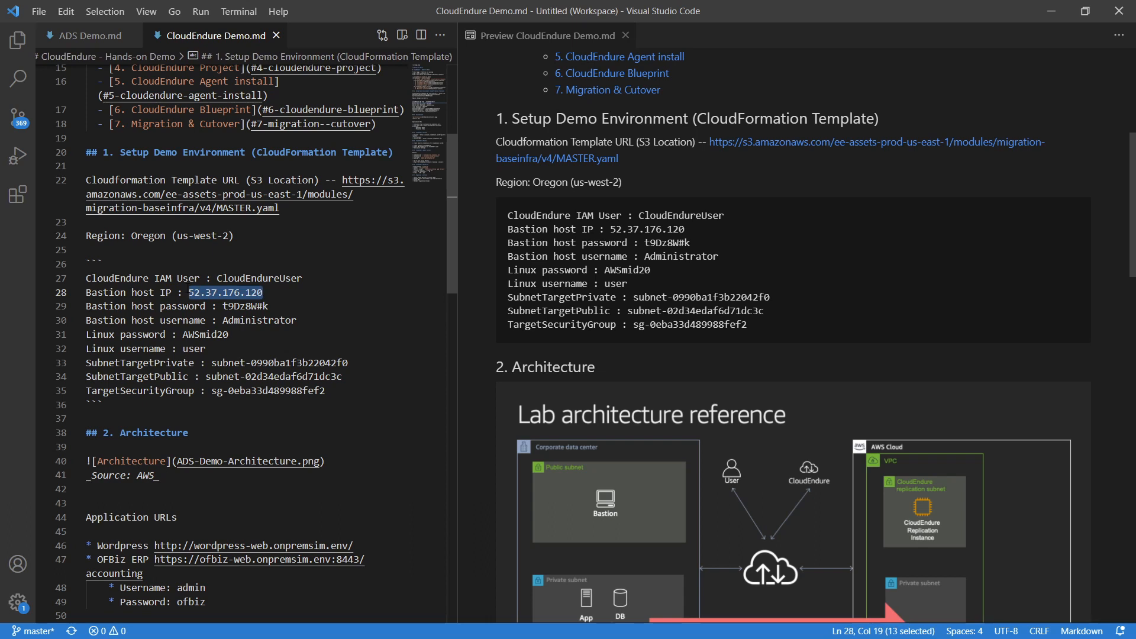
key("alt+Tab")
key("ctrl+v")
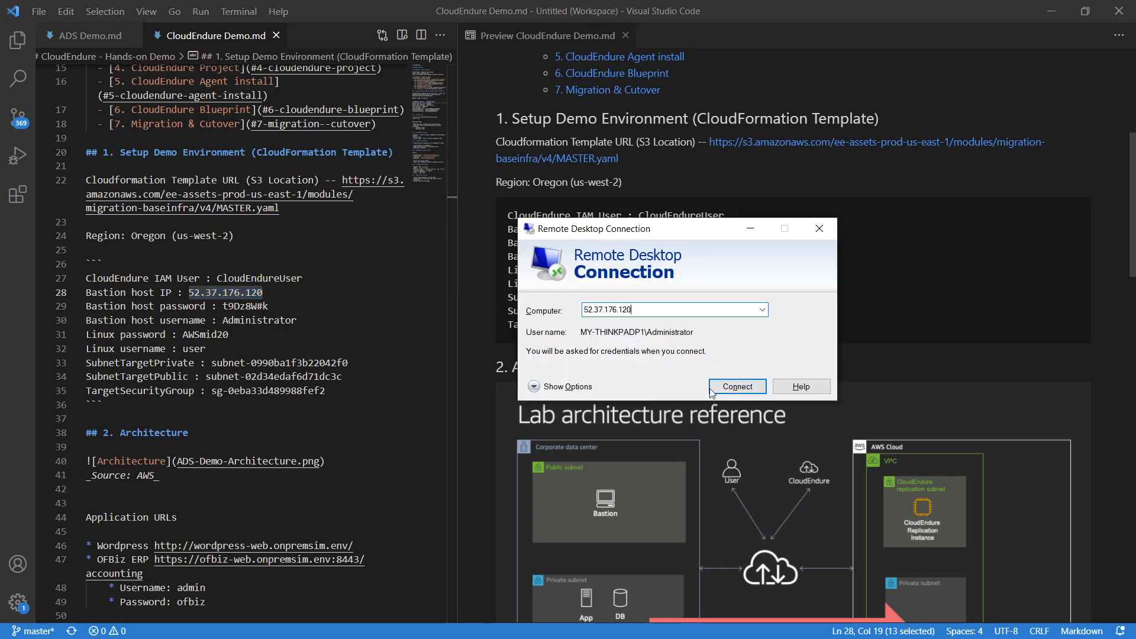
left_click(727, 389)
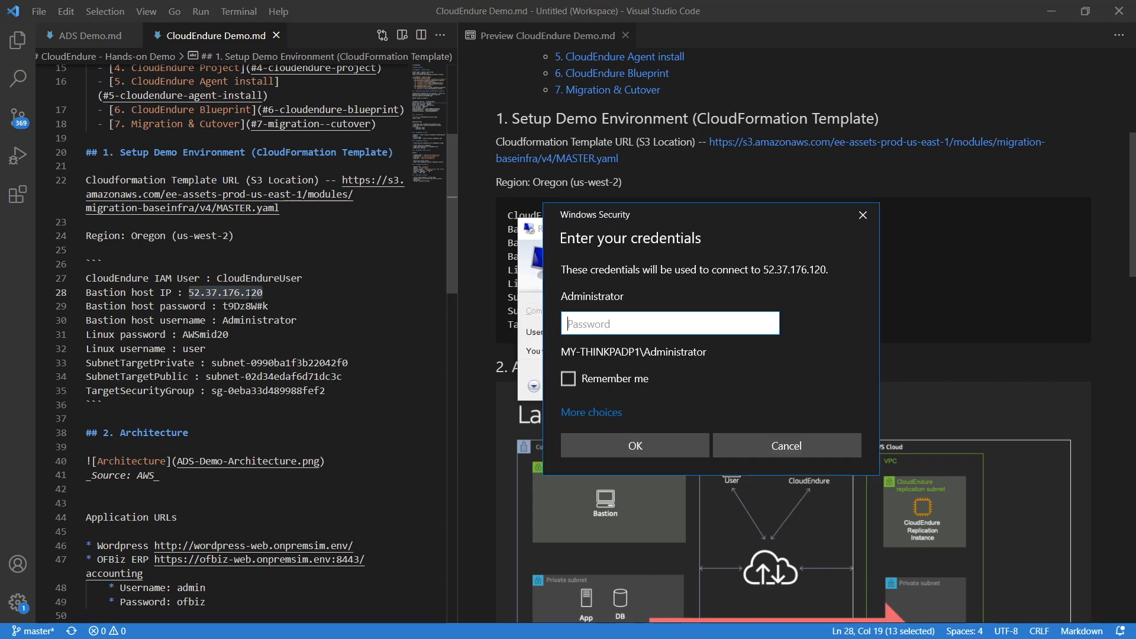
left_click_drag(273, 306, 223, 306)
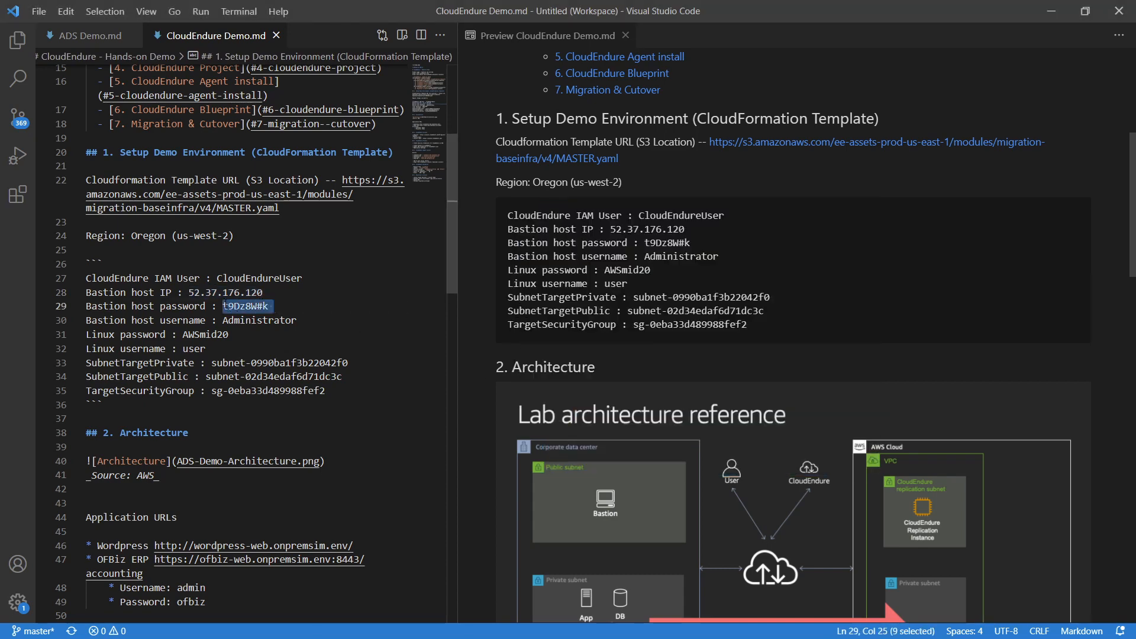
key("ctrl+c")
key("alt+Tab")
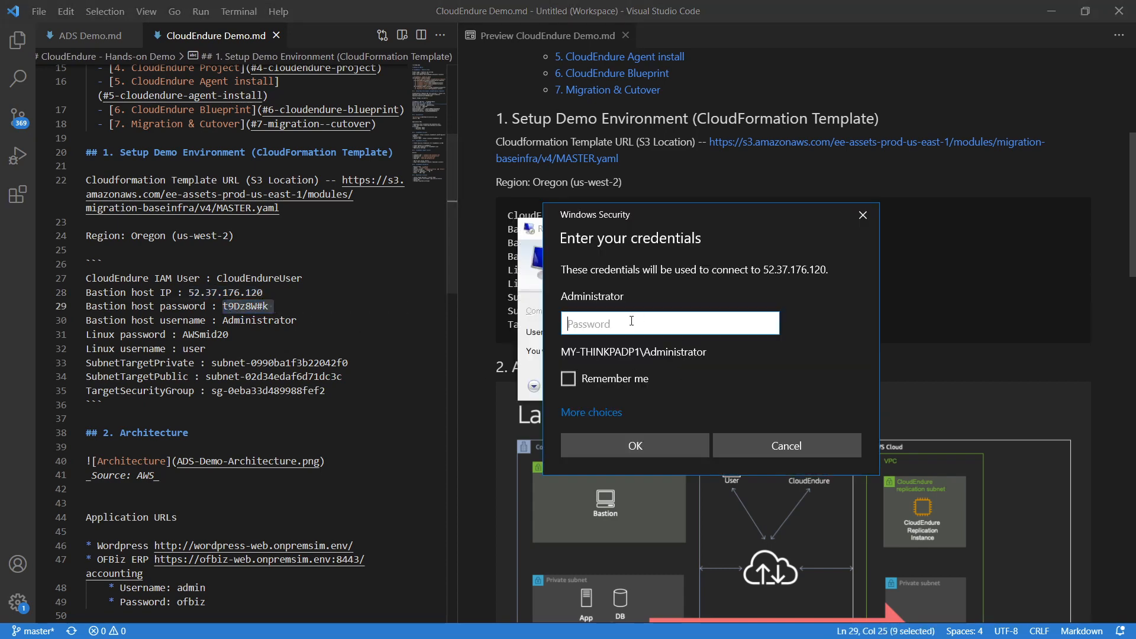
key("ctrl+v")
left_click(653, 445)
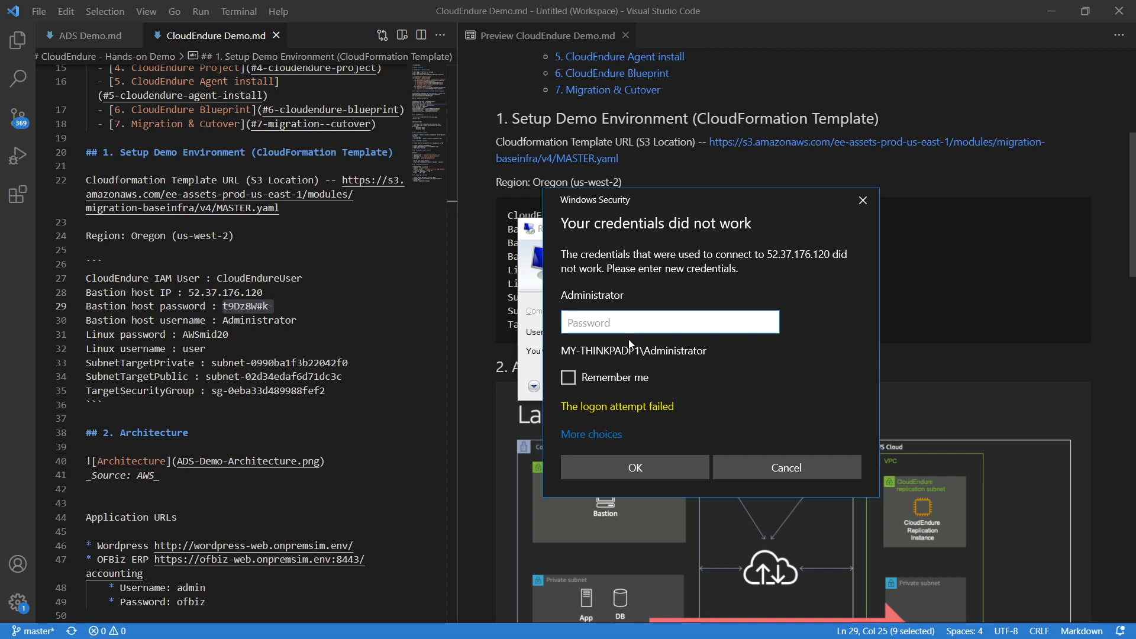
Recopy the exact bastion password, resubmit it, and accept the untrusted certificate.
left_click(224, 317)
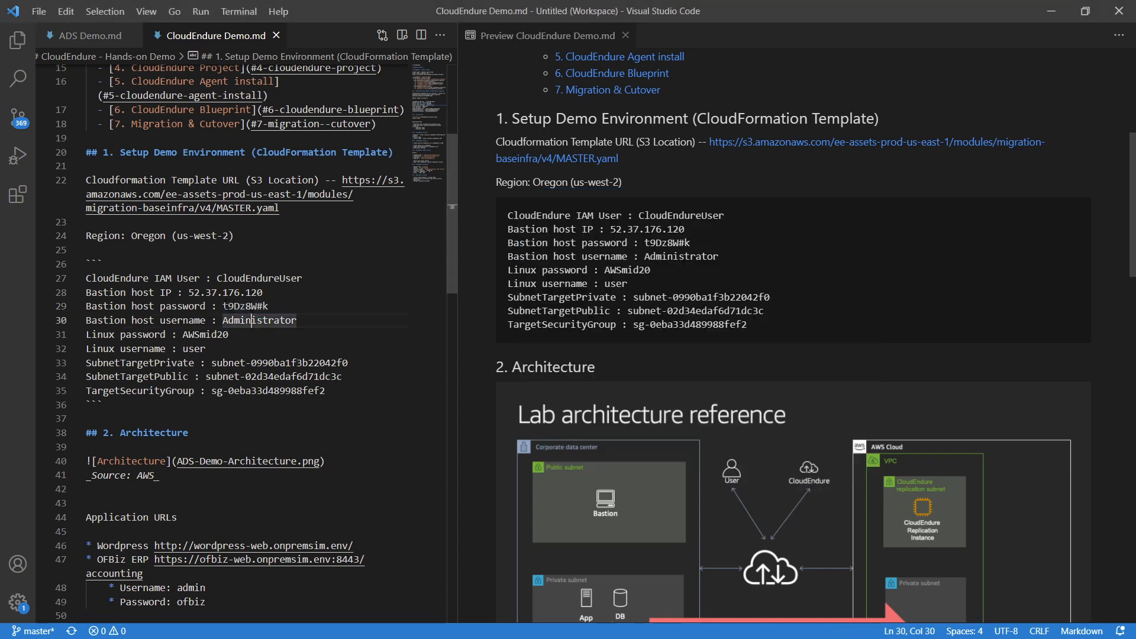
left_click(223, 306)
left_click_drag(223, 307, 269, 306)
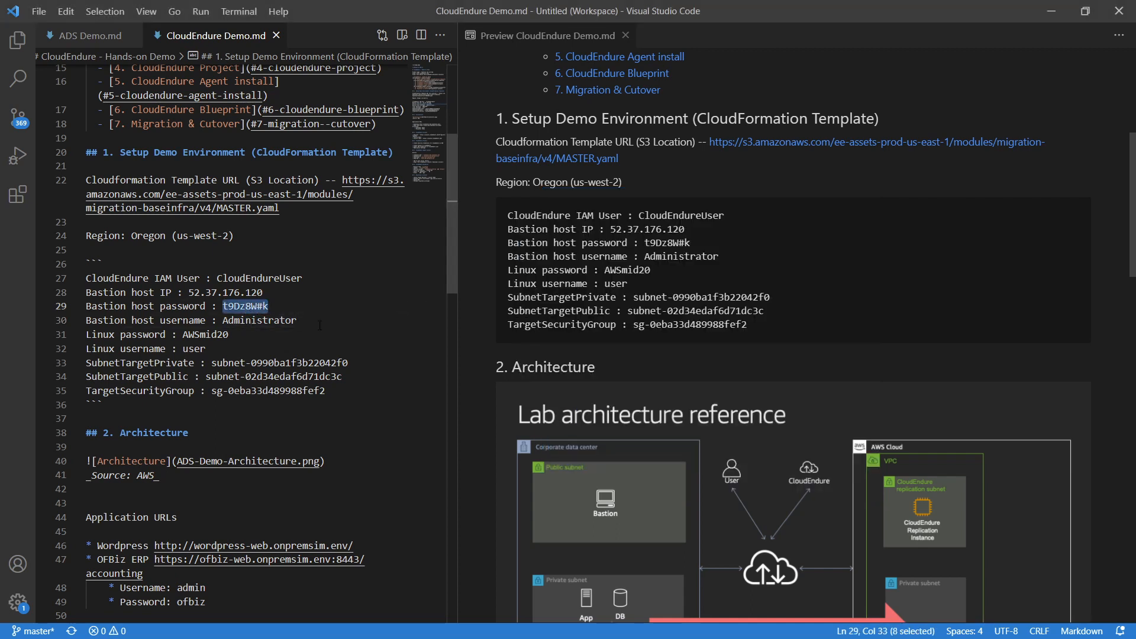
key("alt+Tab")
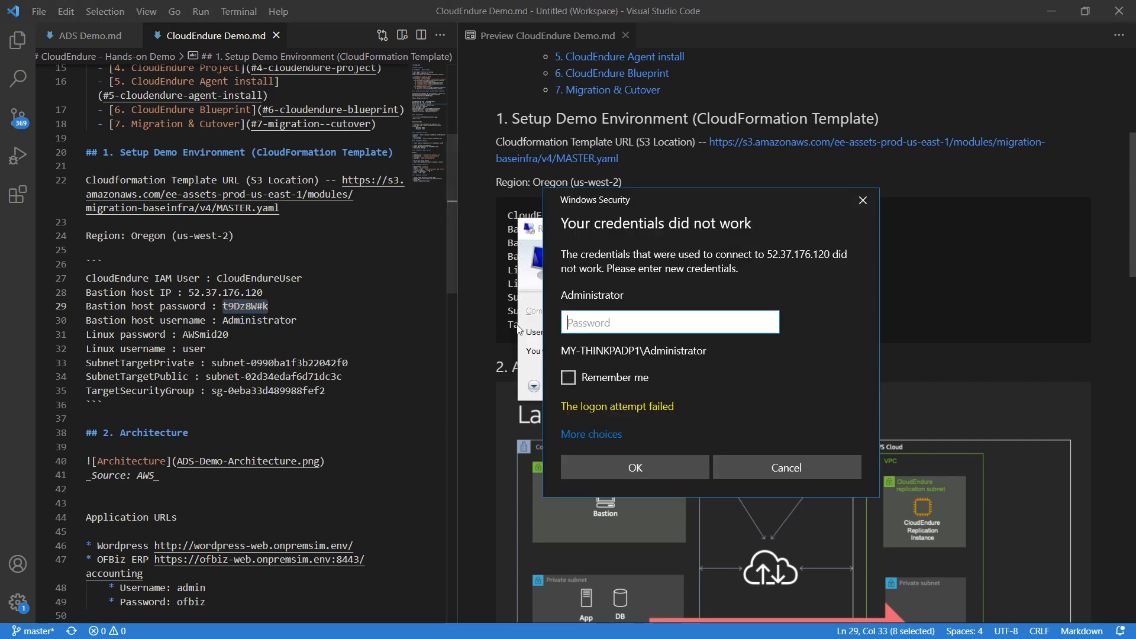
key("ctrl+v")
left_click(654, 463)
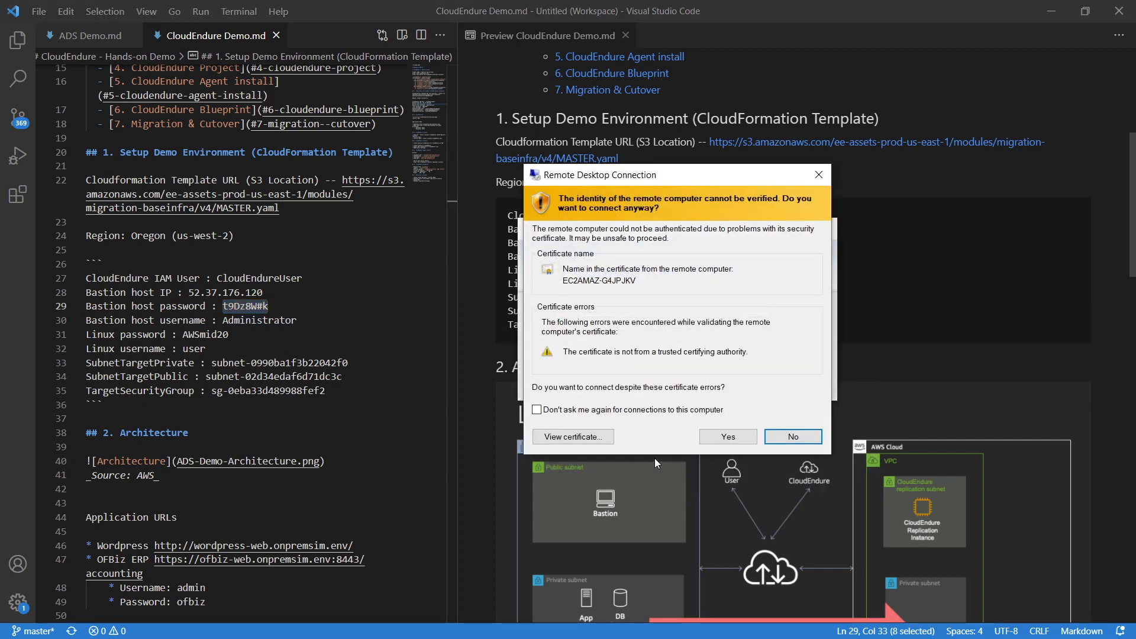
left_click(735, 436)
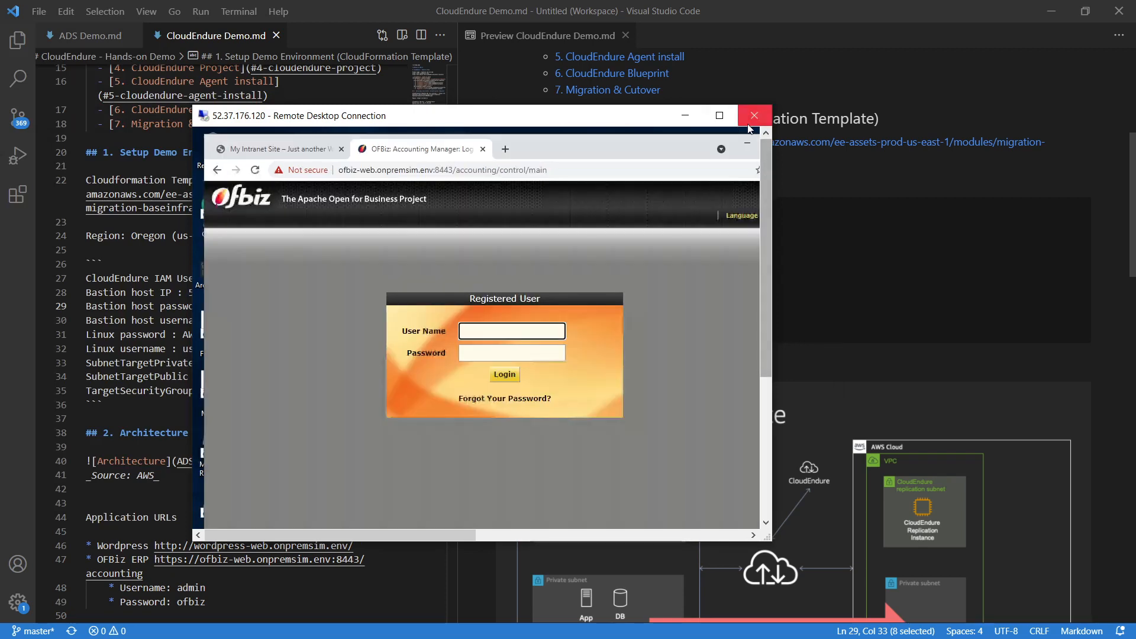
Maximize the session, minimize Notepad, and close the ofbiz-web, wordpress-db and wordpress-web PuTTY sessions.
left_click(717, 117)
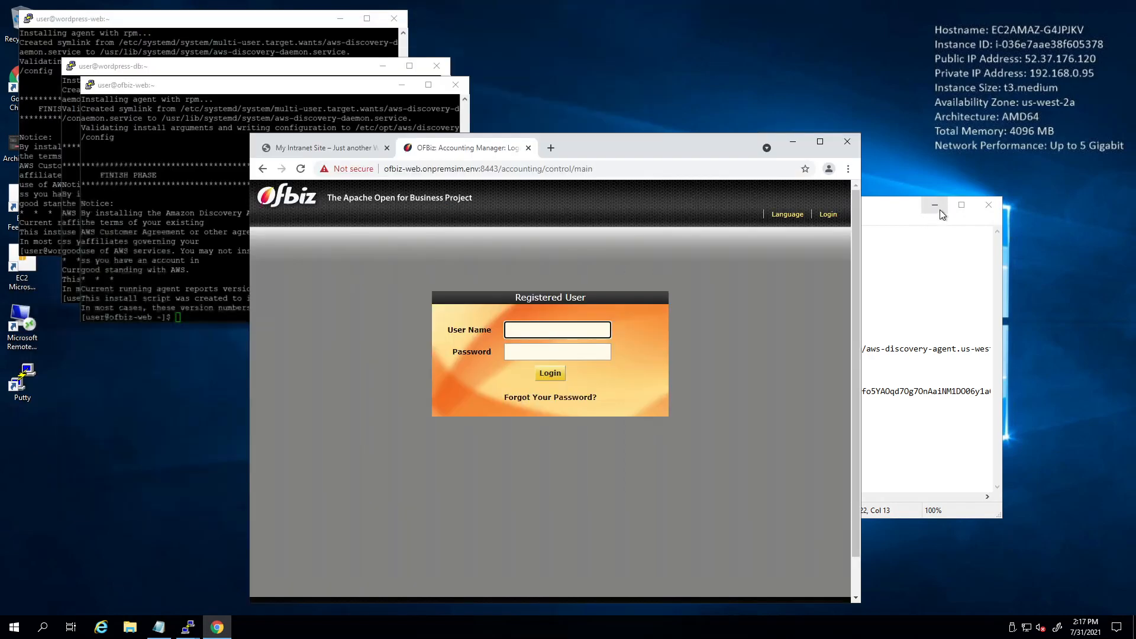
left_click(939, 210)
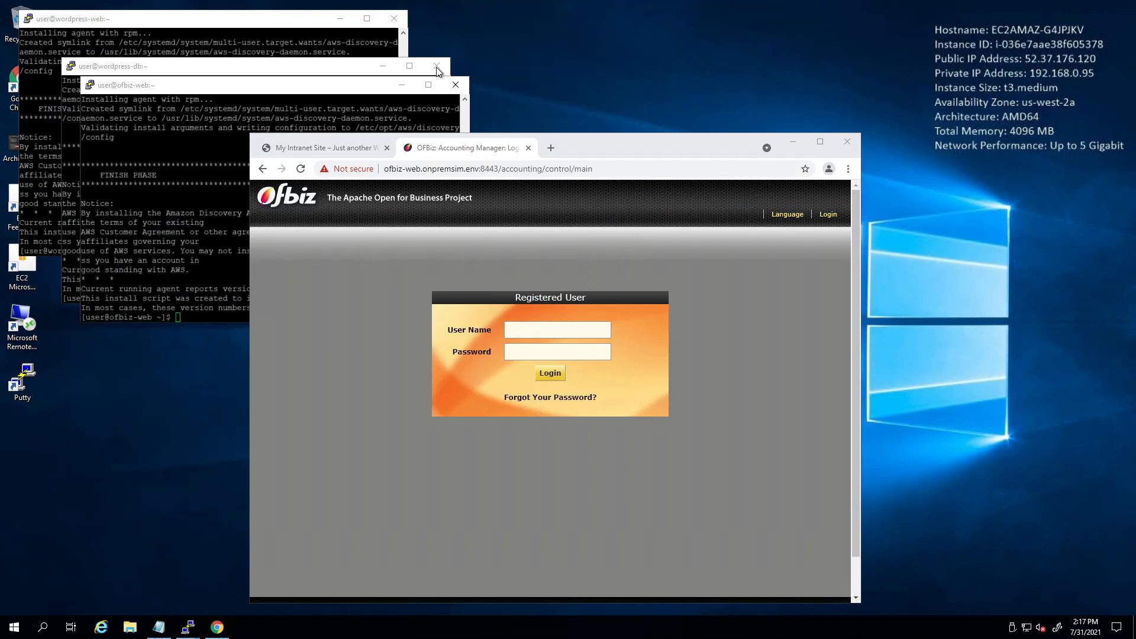
left_click(456, 85)
left_click(436, 66)
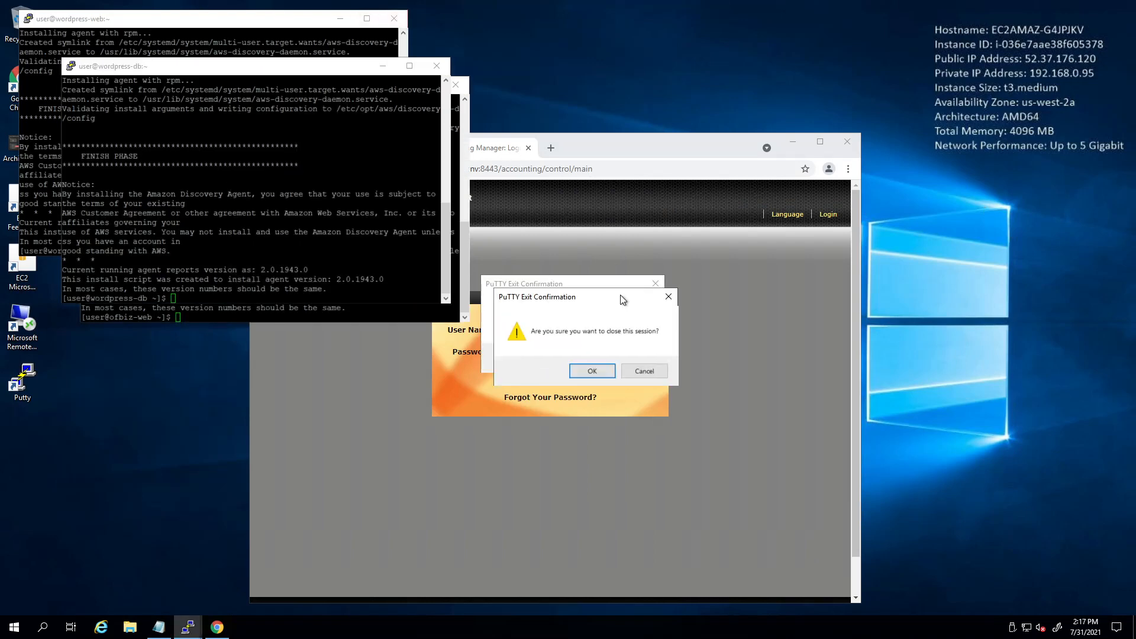
left_click(598, 369)
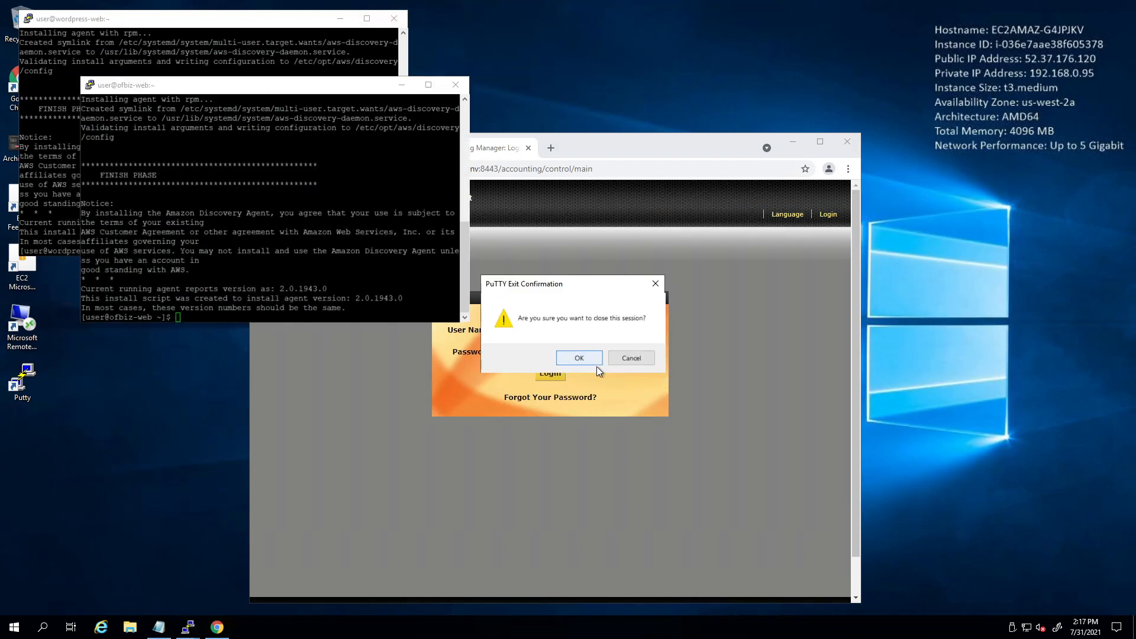
left_click(579, 358)
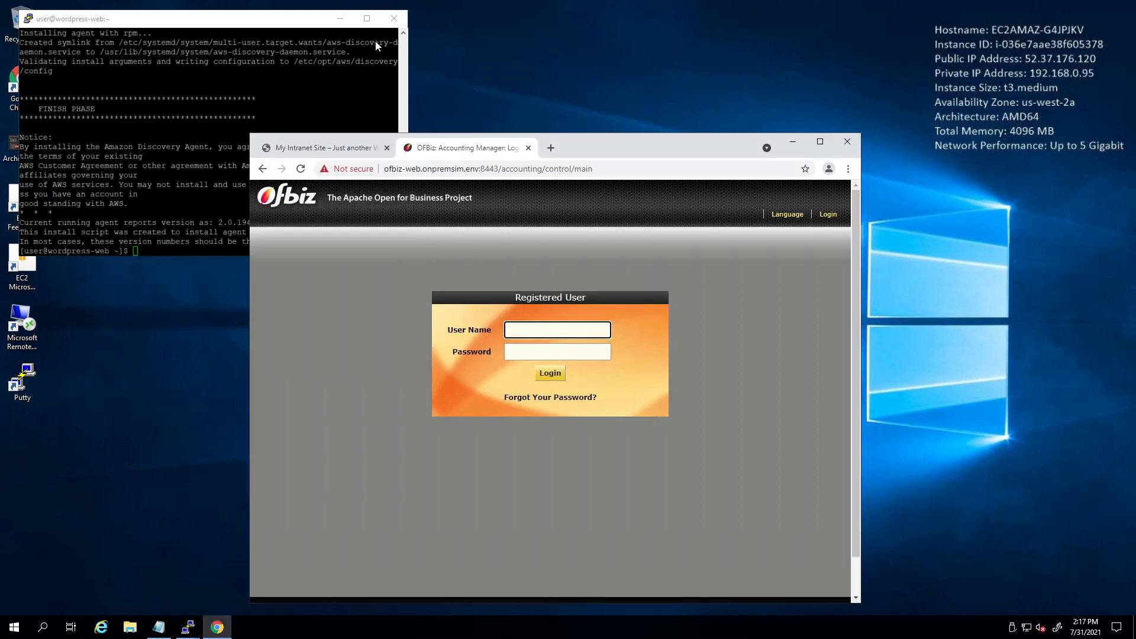
left_click(394, 18)
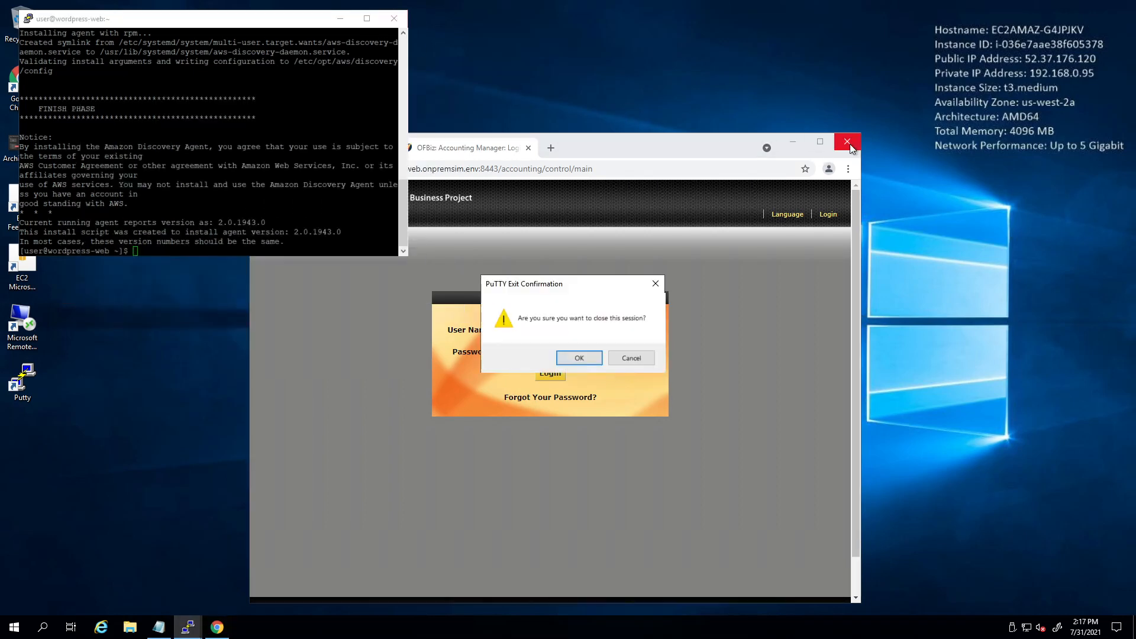
left_click(579, 358)
Close the OFBiz browser and the remaining ofbiz-db PuTTY session.
left_click(847, 141)
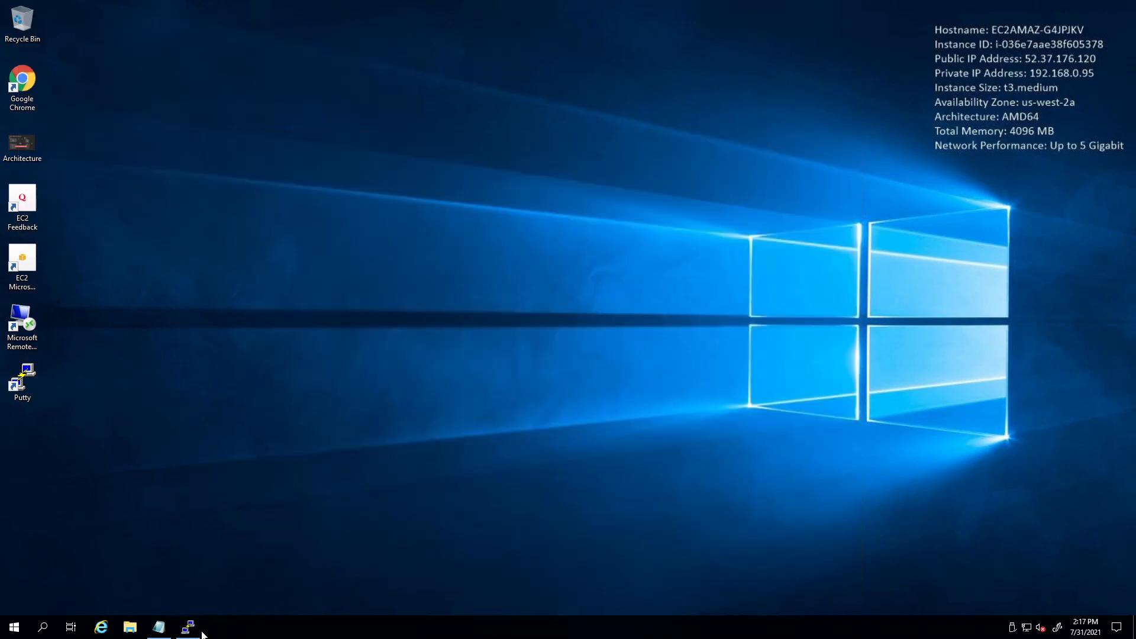
mouse_move(201, 633)
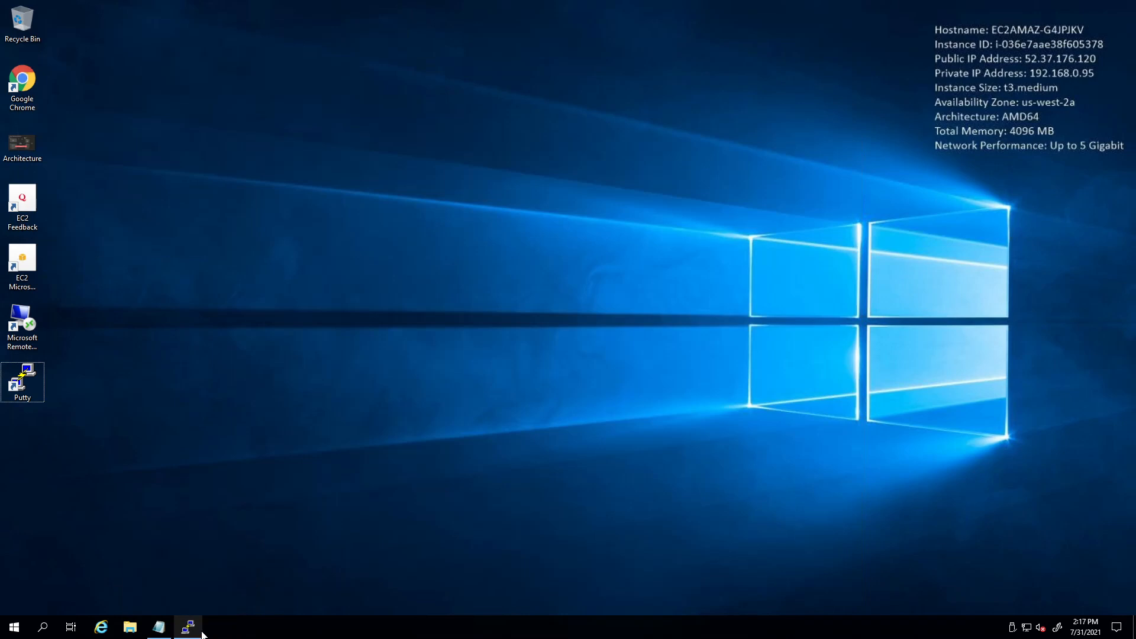
left_click(202, 632)
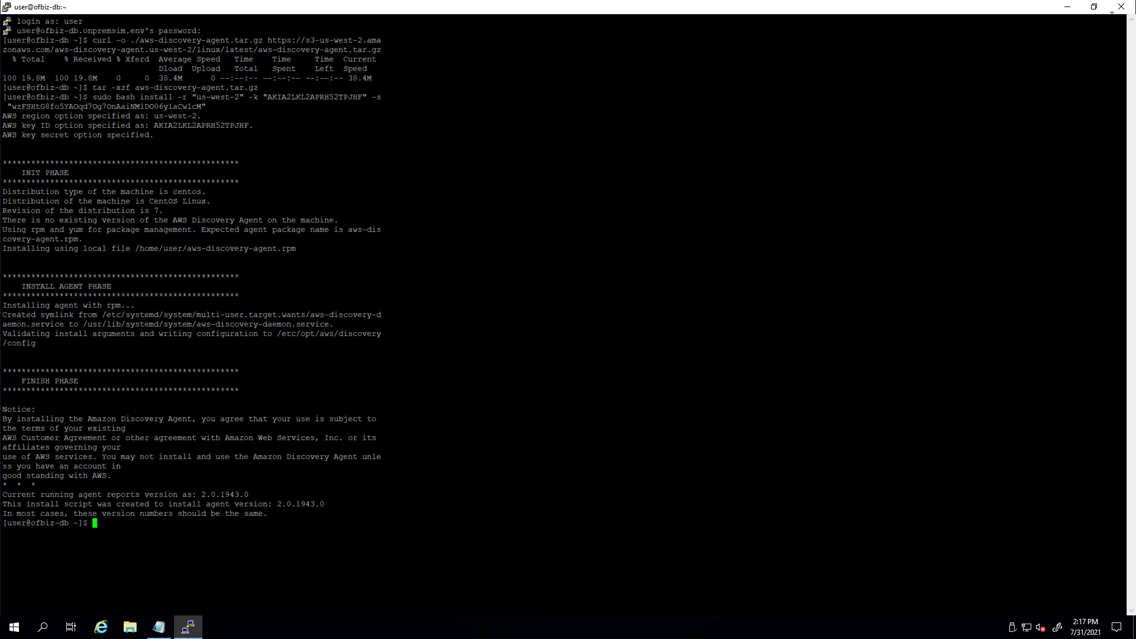
left_click(1120, 7)
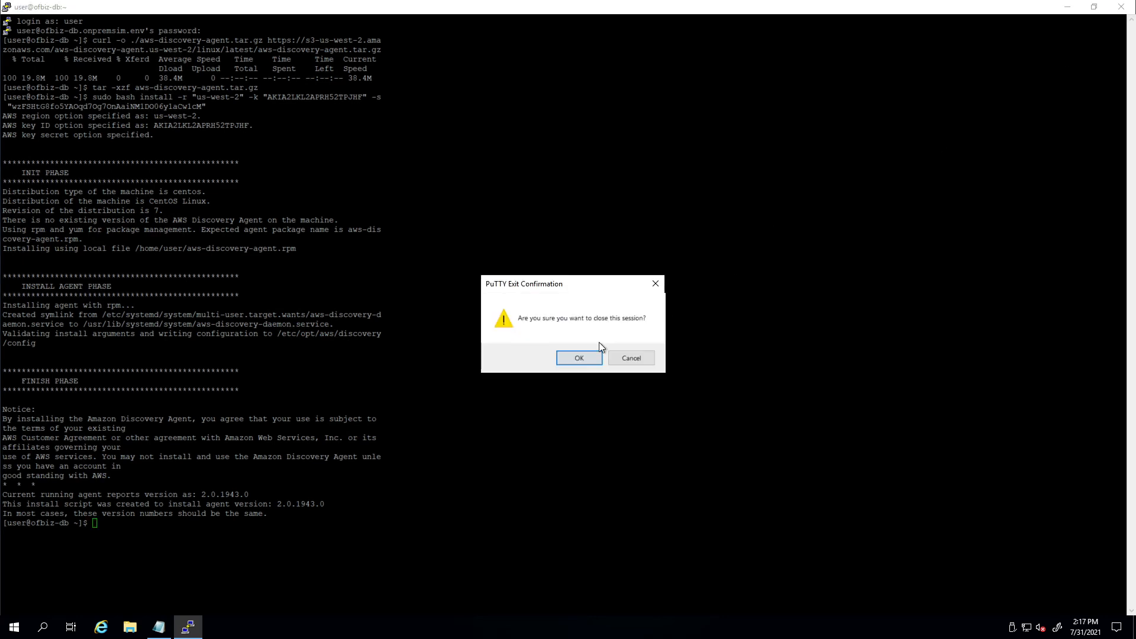
left_click(588, 359)
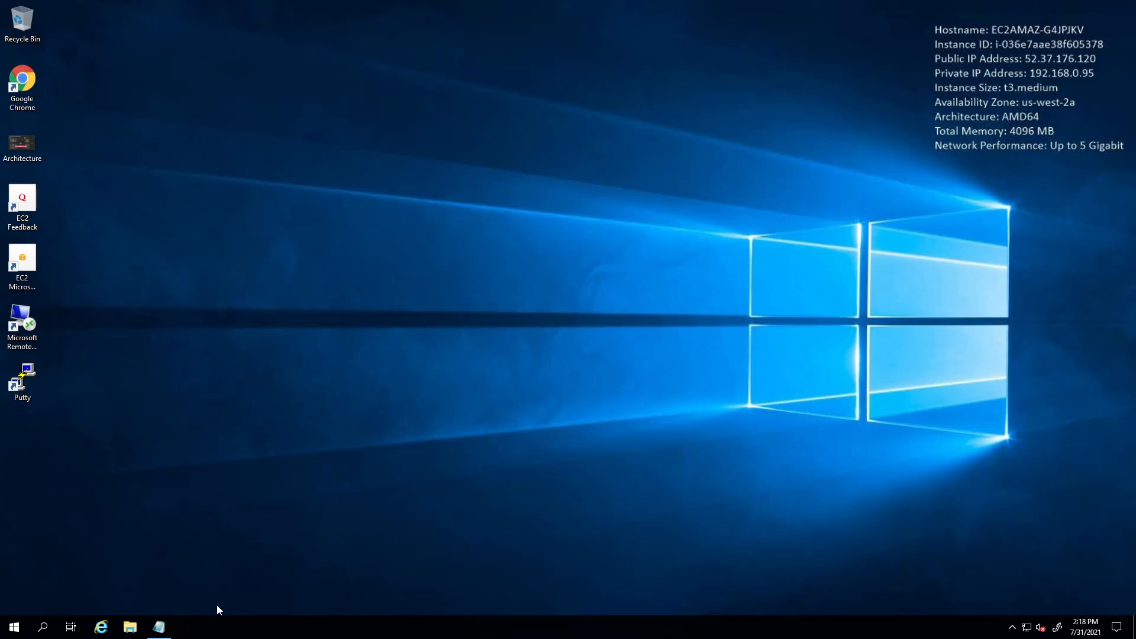
Bring up the bastion's Notepad server notes and minimize the CloudEndure Replication Settings browser.
left_click(170, 631)
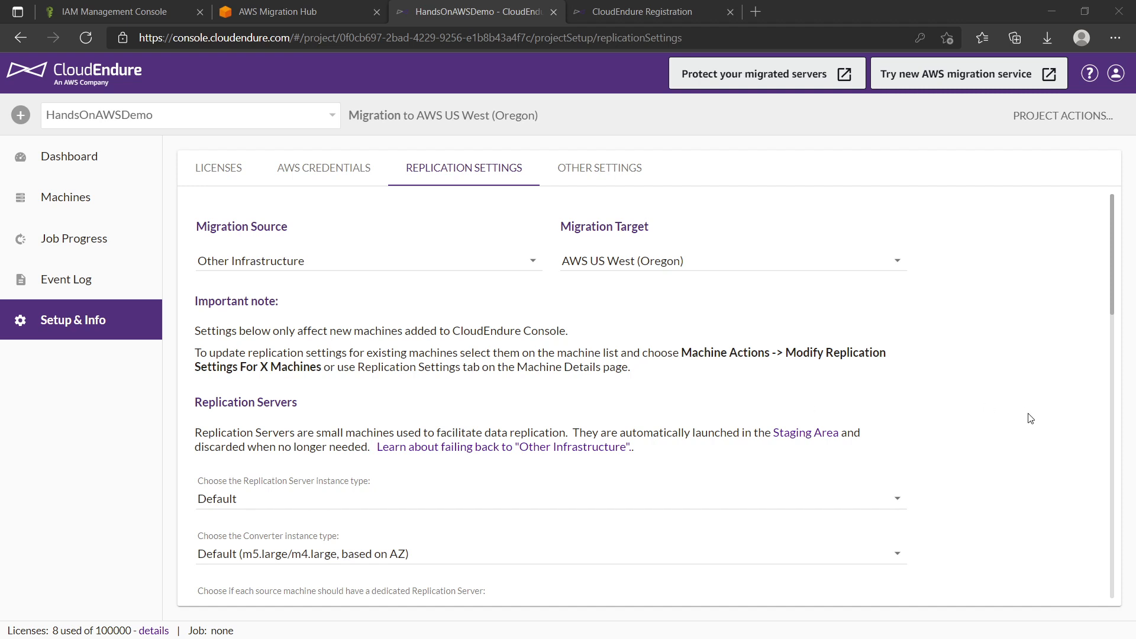
left_click(1048, 10)
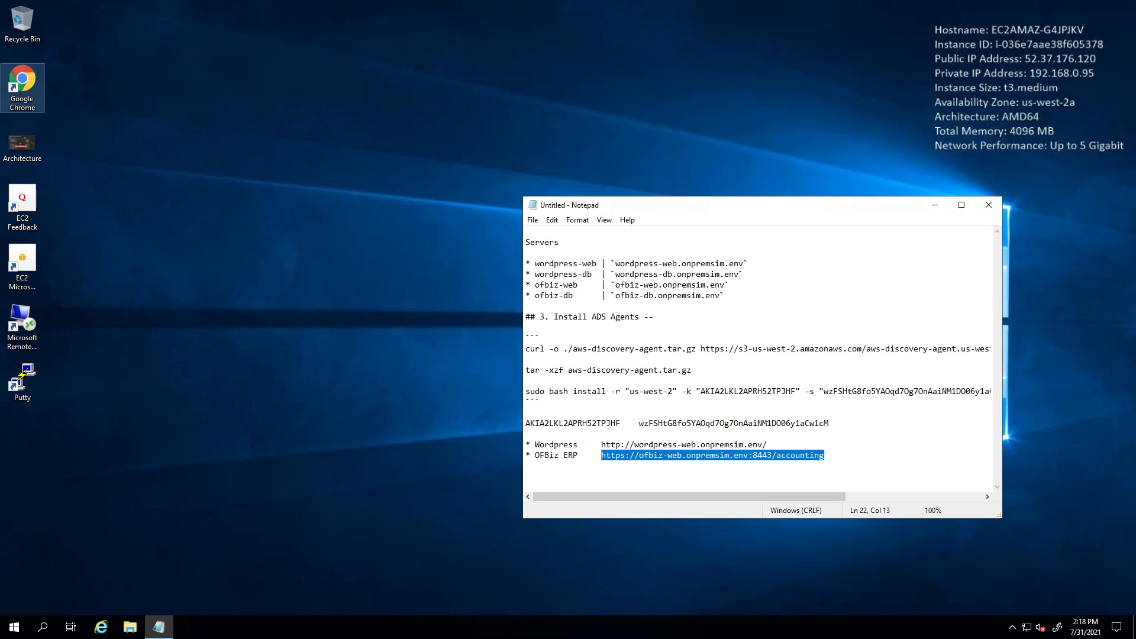
Close the existing Notepad notes without saving the changes.
left_click(935, 206)
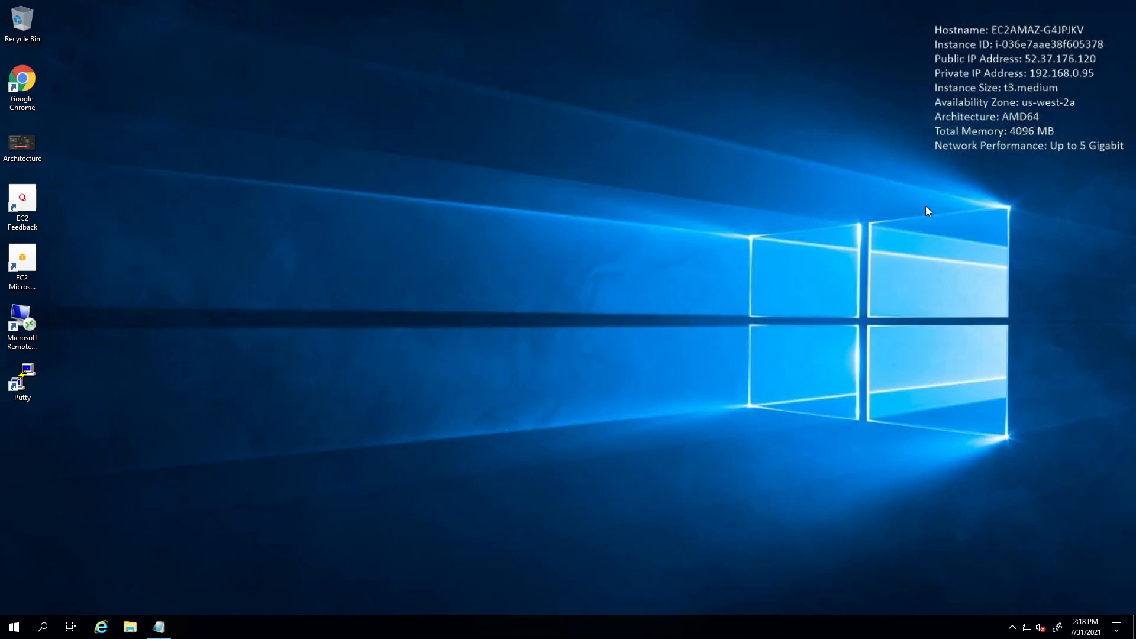
left_click(165, 625)
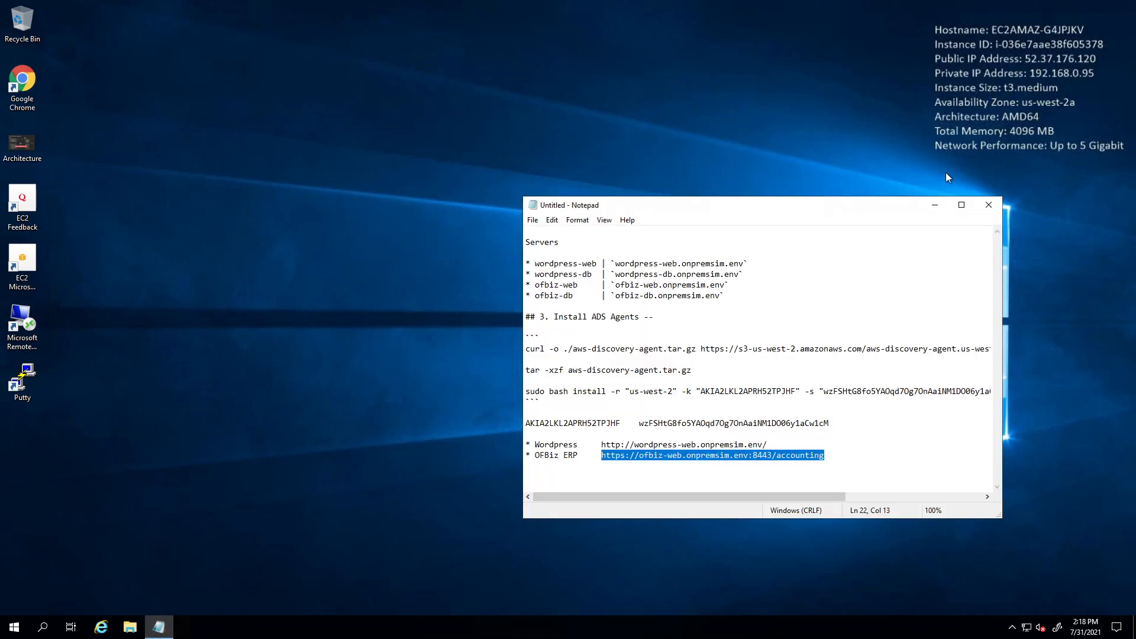
left_click(994, 207)
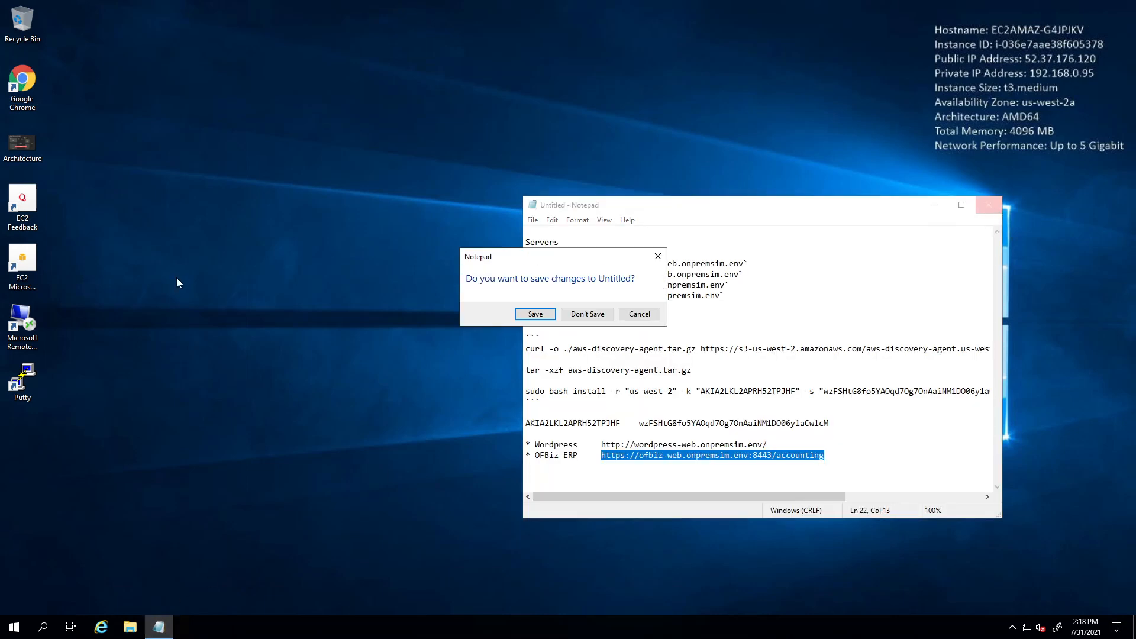
left_click(594, 319)
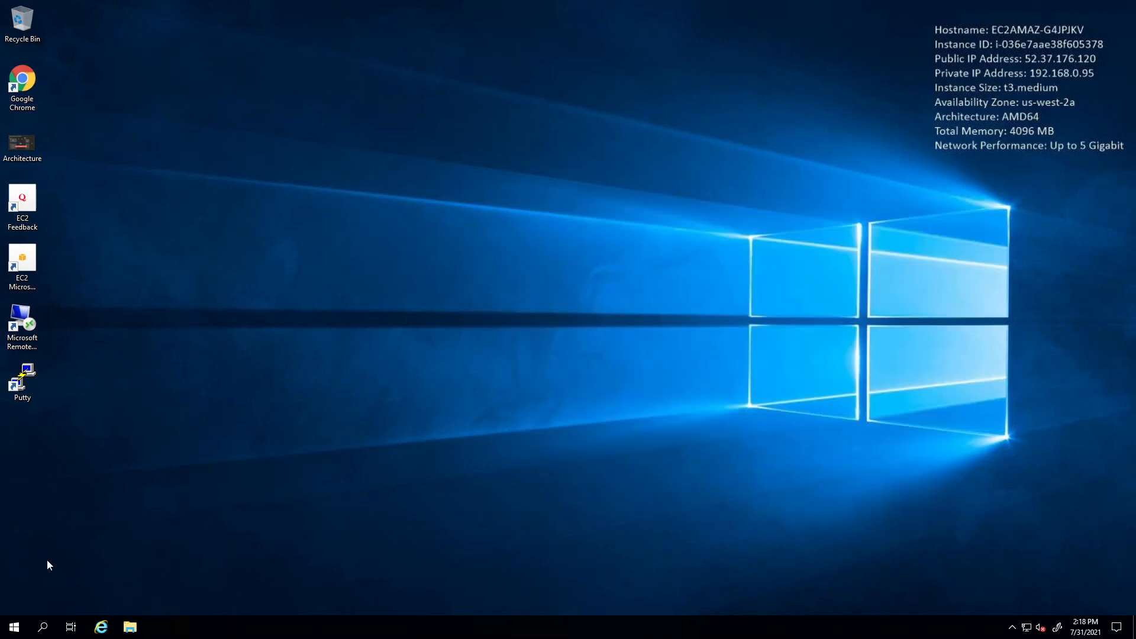
Search for 'note' from the Start menu to open a blank Untitled Notepad document.
key("super")
left_click(142, 466)
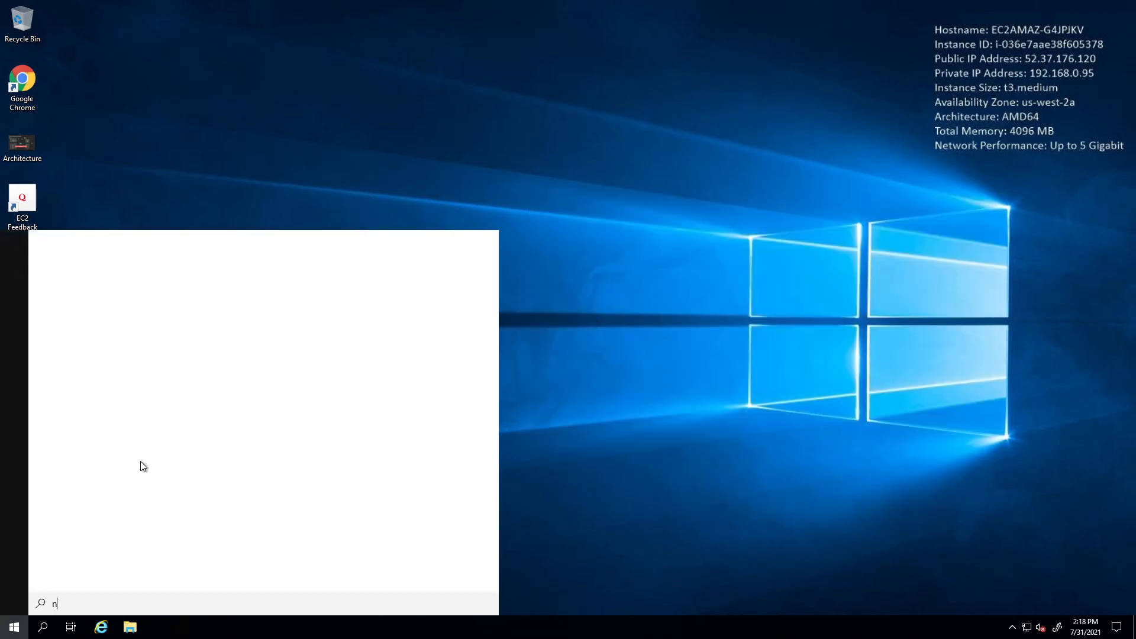
type("notepad")
key("Return")
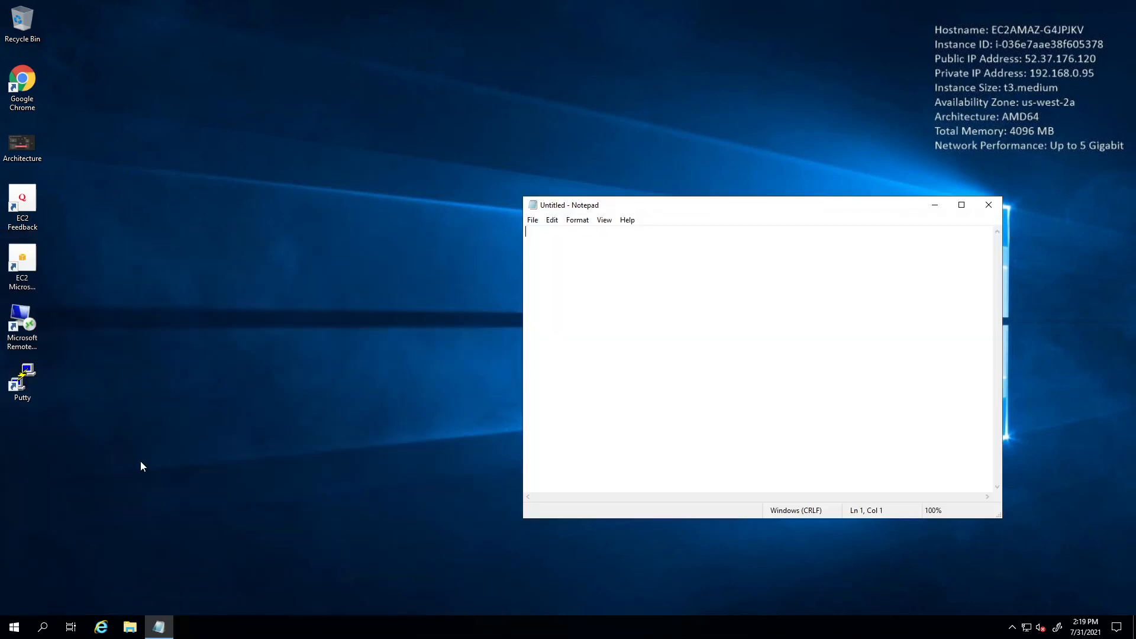
key("alt+Tab")
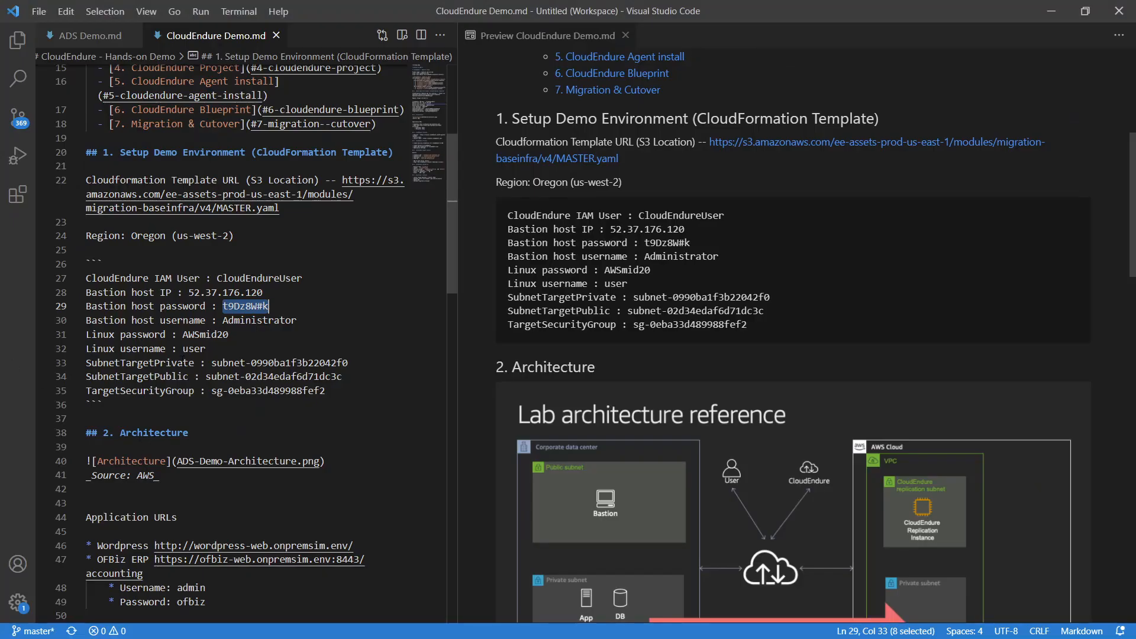
Select the four server names and their onpremsim hostnames in the VS Code notes preview.
left_click(188, 363)
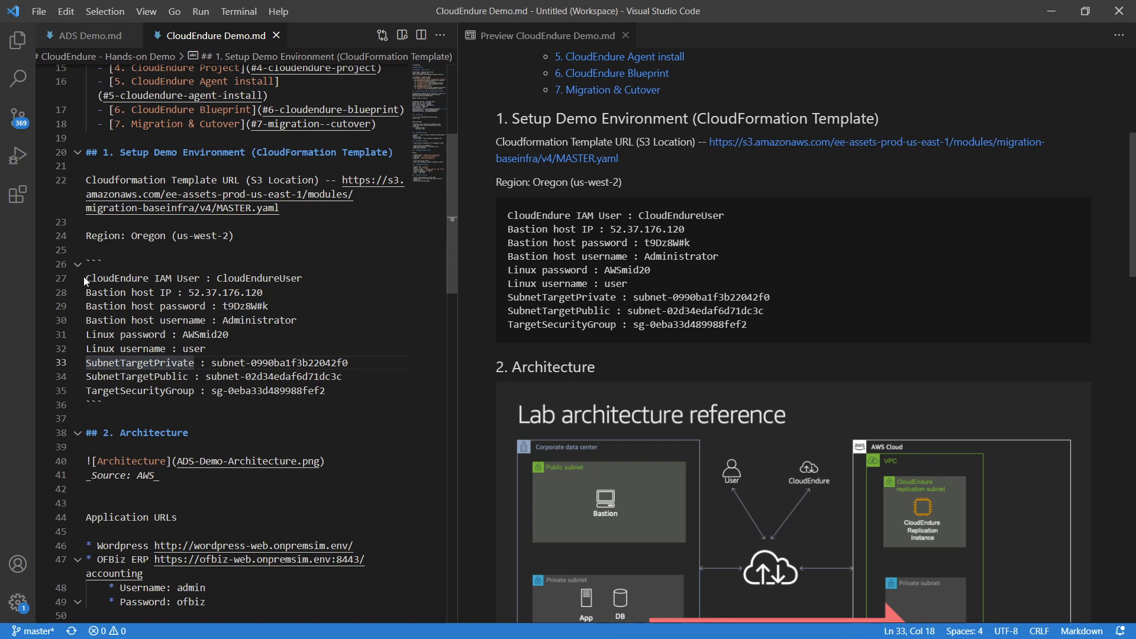
scroll(603, 447, "down", 10)
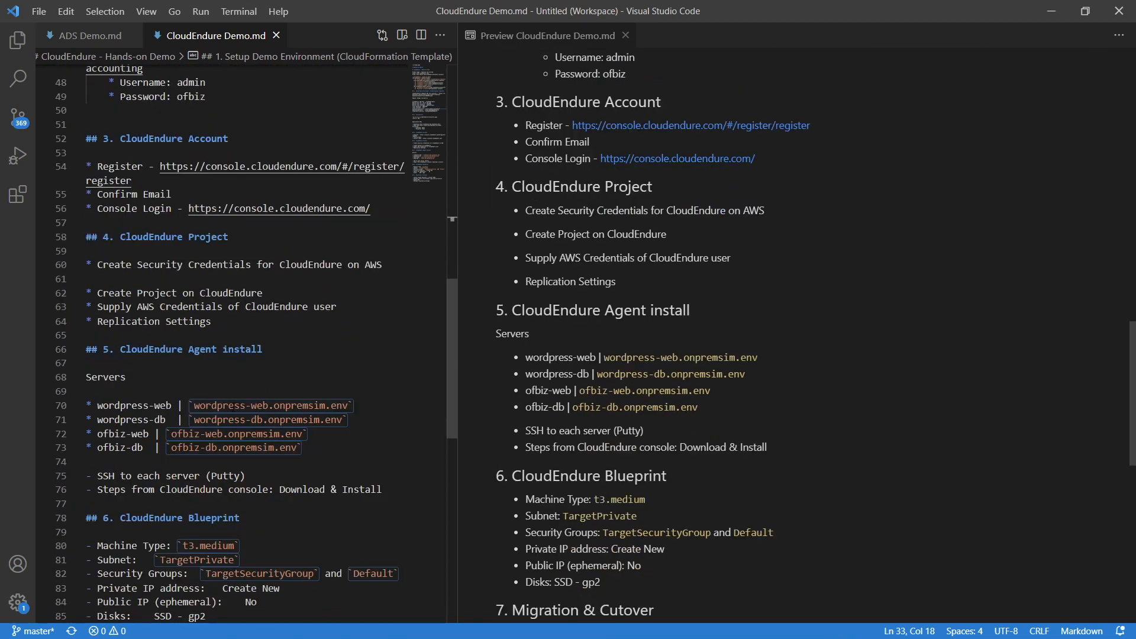
left_click_drag(717, 411, 495, 368)
key("ctrl+c")
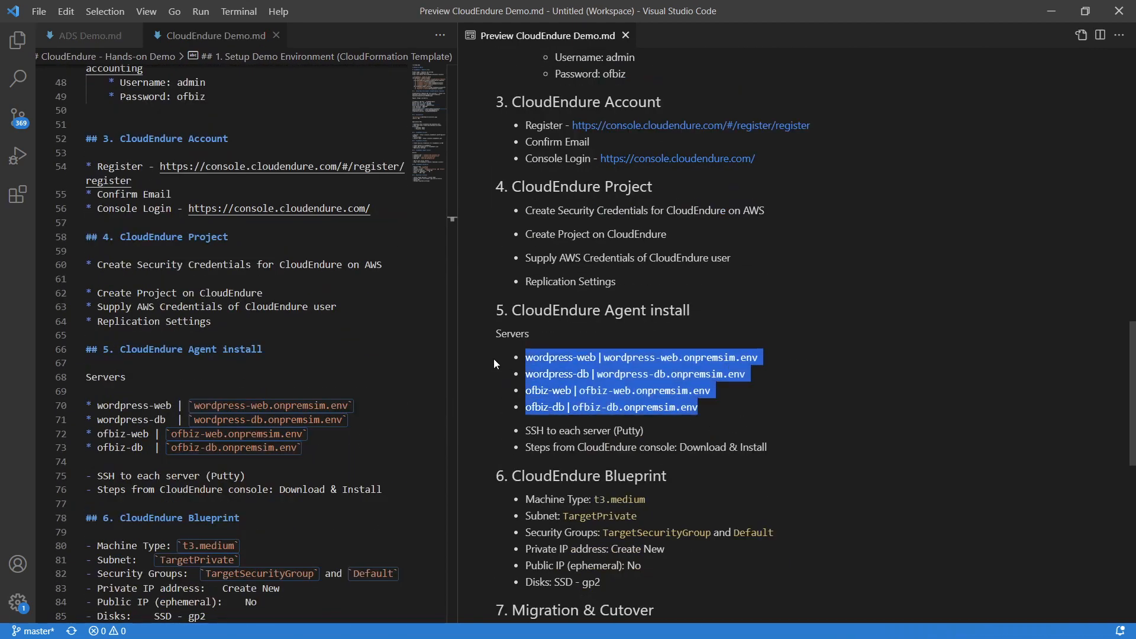
key("alt+Tab")
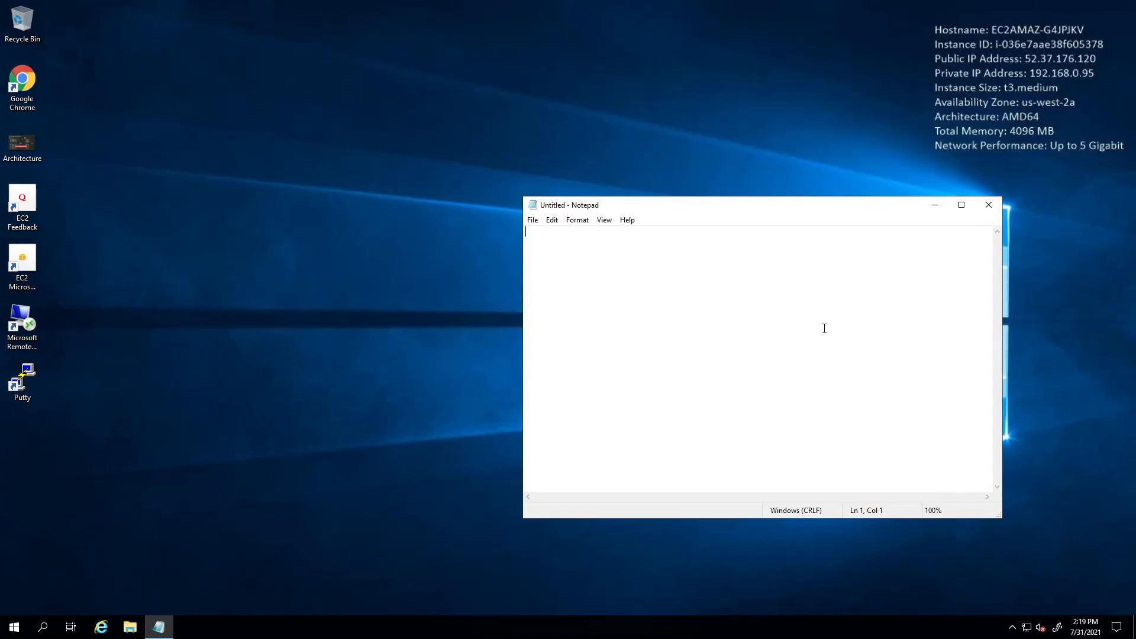
Paste the four-server hostname list into the blank Notepad and launch PuTTY from its desktop shortcut.
key("ctrl+v")
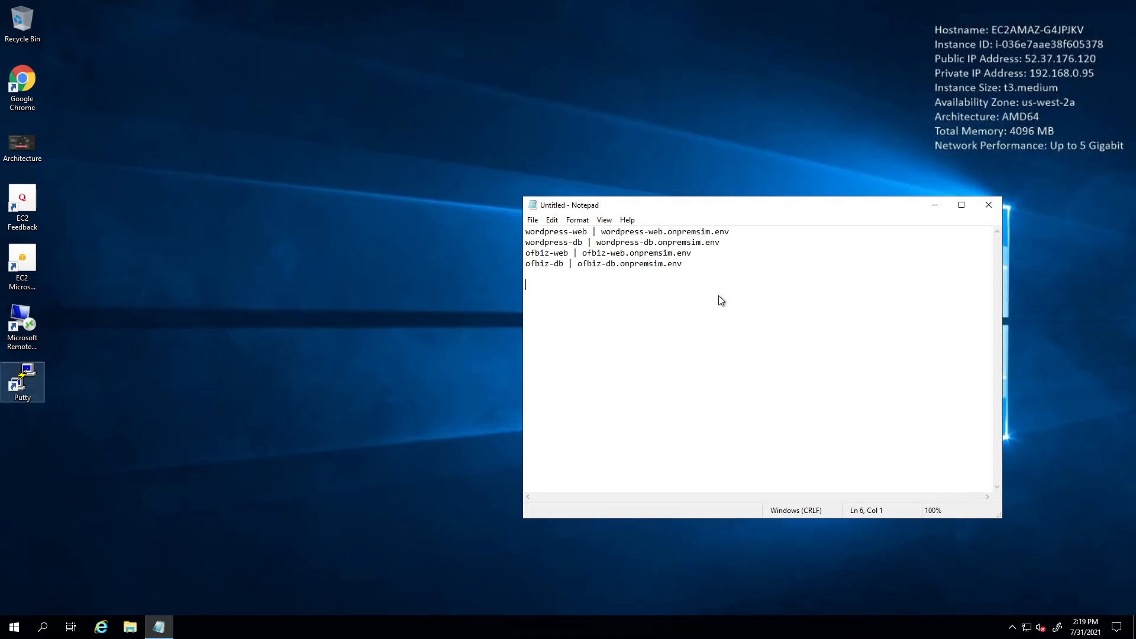
left_click(18, 376)
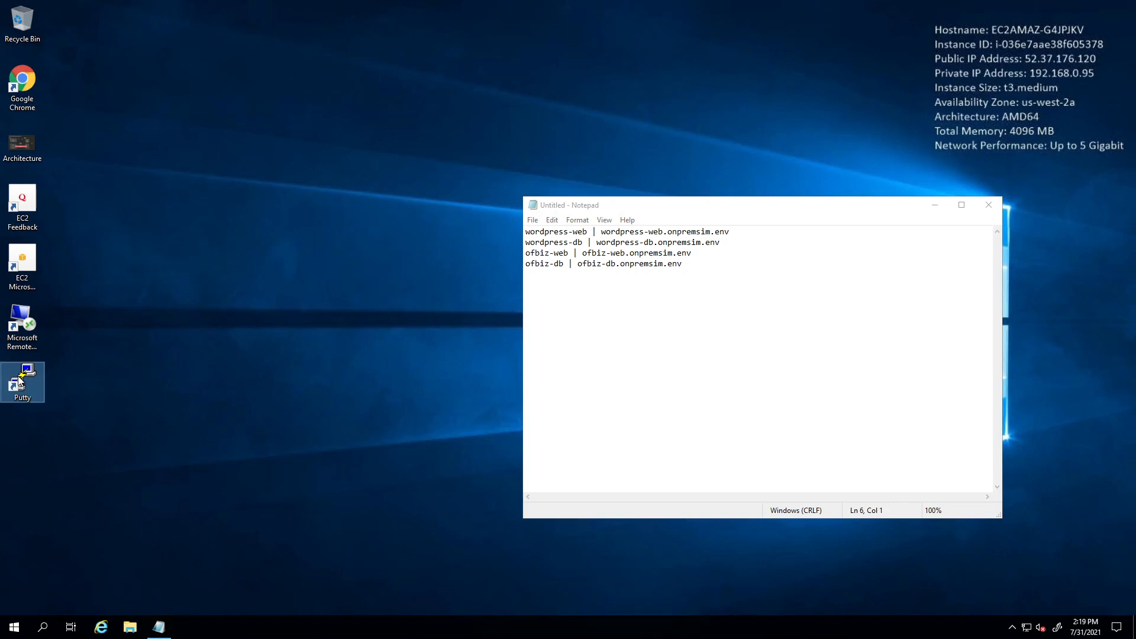
double_click(22, 382)
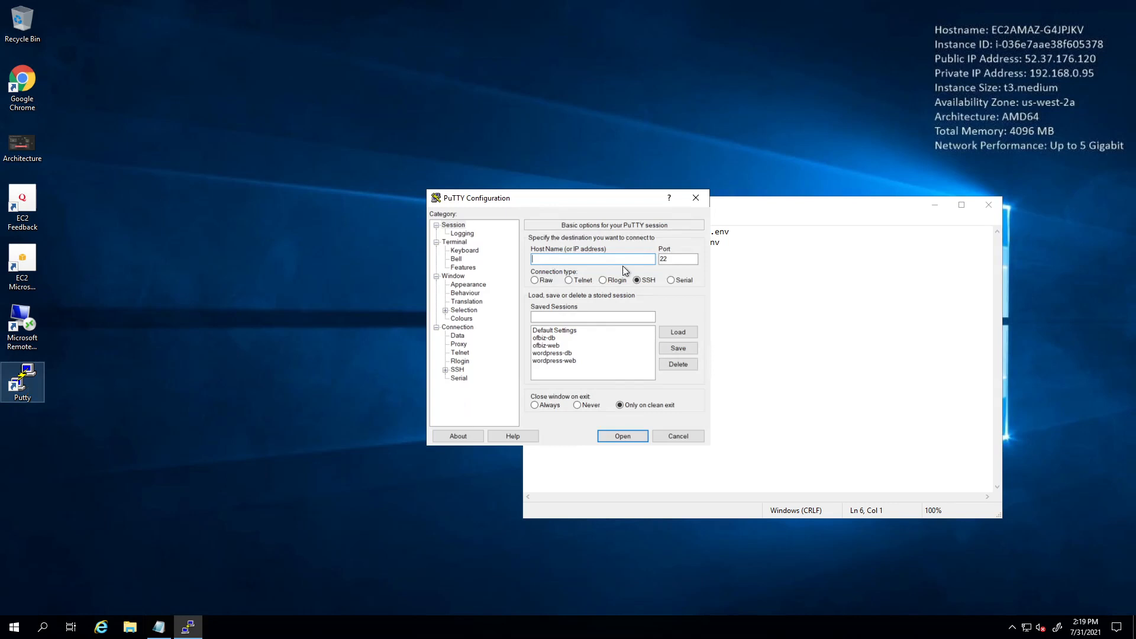
Open the saved ofbiz-db PuTTY session and trust its host key.
left_click_drag(564, 200, 360, 129)
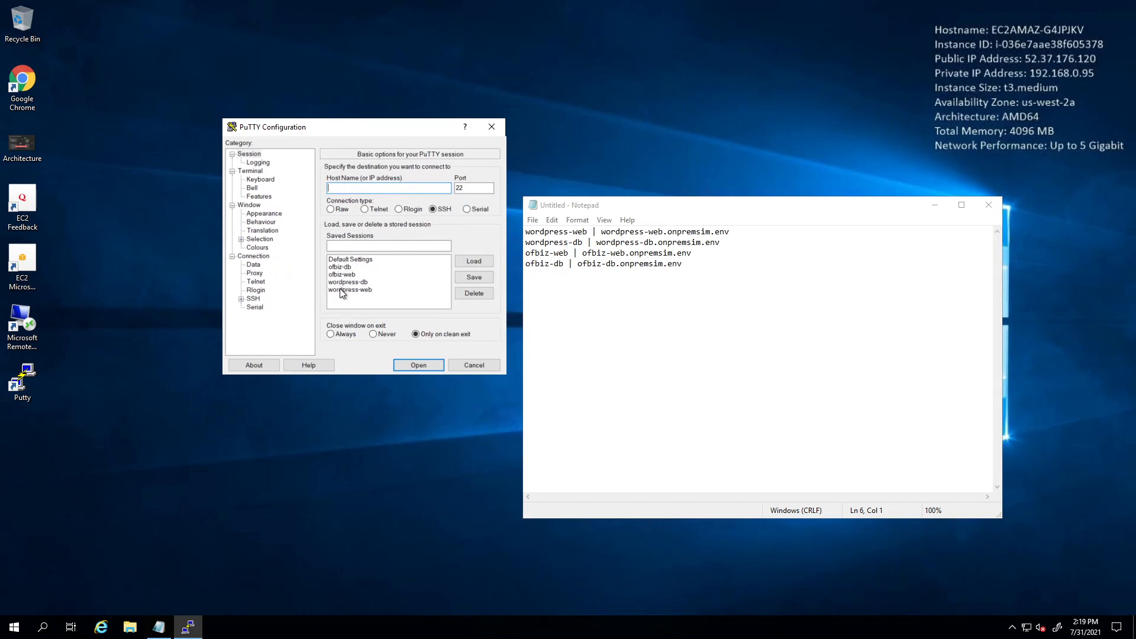
double_click(343, 265)
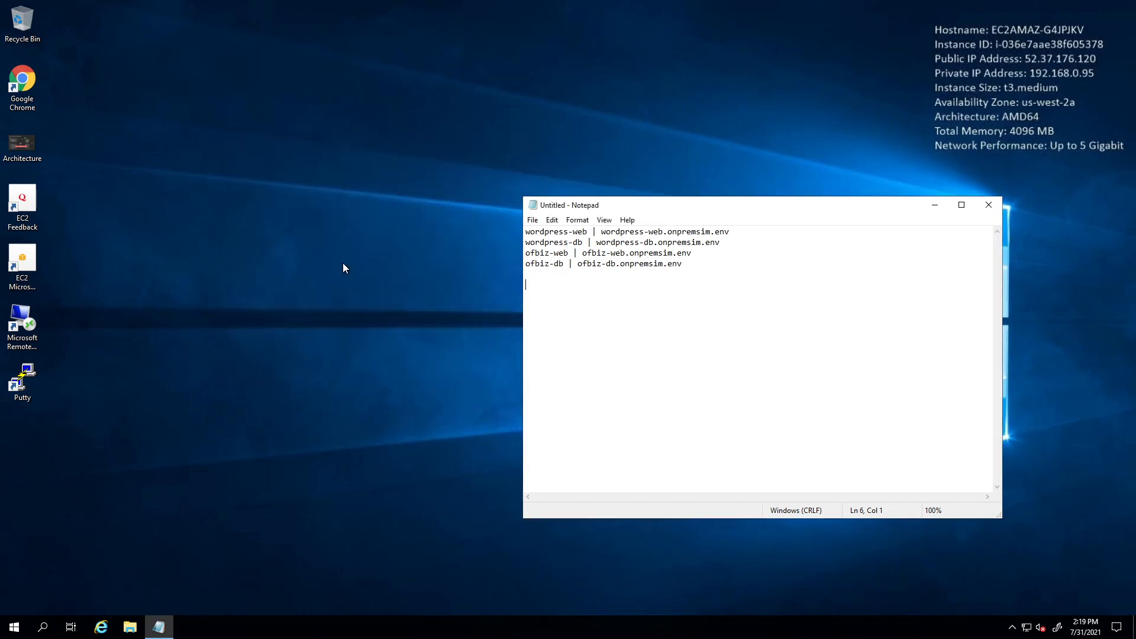
left_click(497, 400)
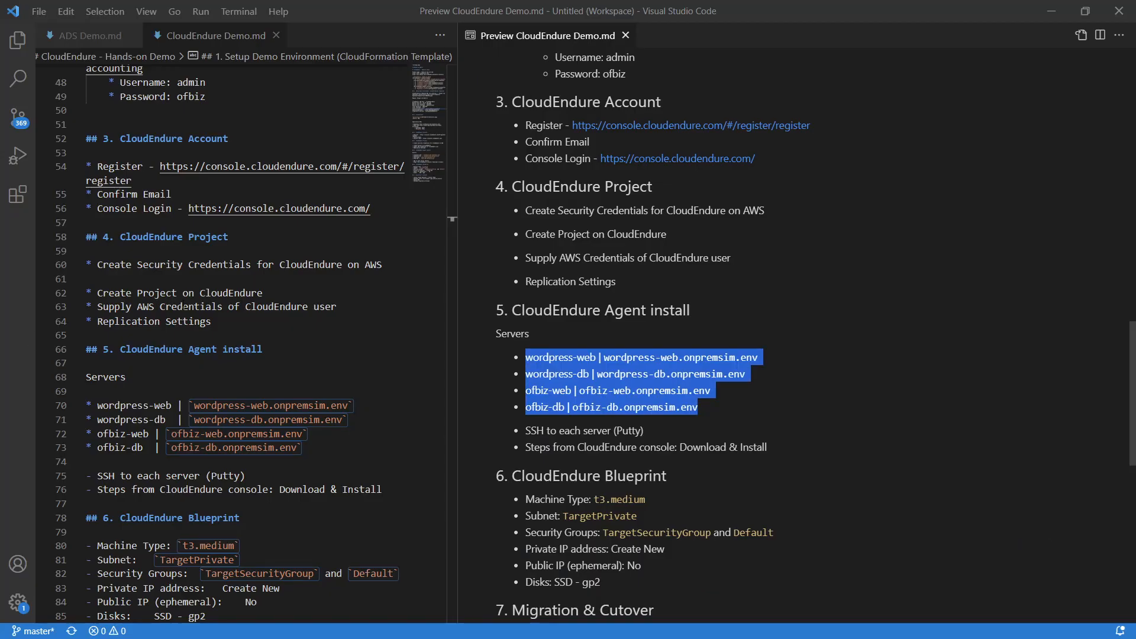
Pick out the Linux username and password values in the setup notes.
scroll(304, 349, "up", 5)
scroll(304, 349, "down", 5)
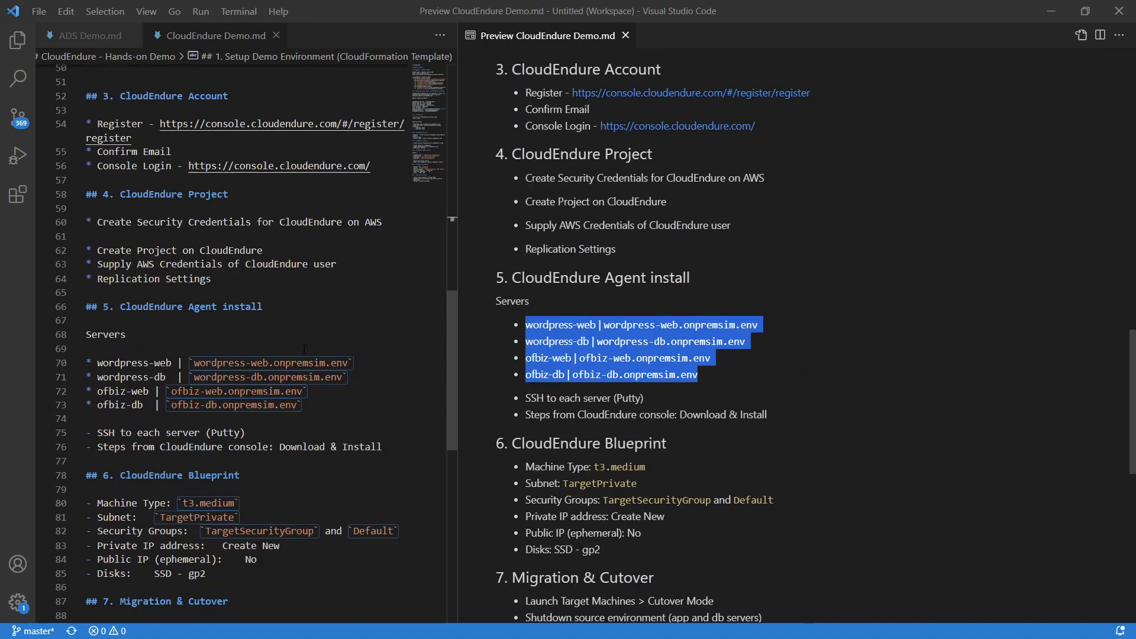
scroll(304, 349, "up", 11)
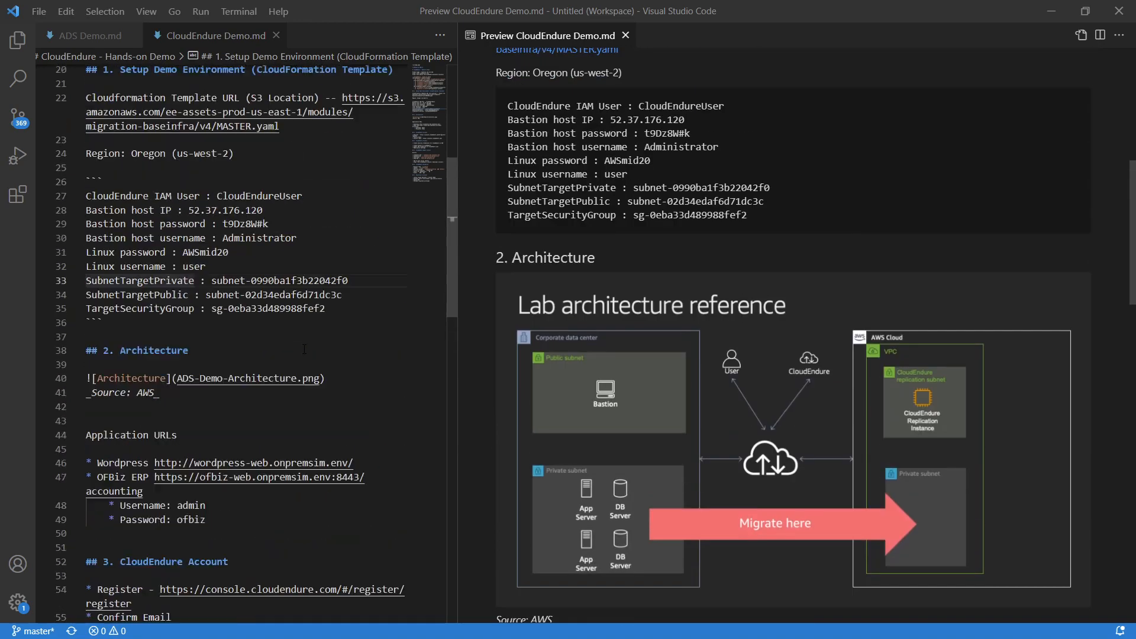
double_click(194, 313)
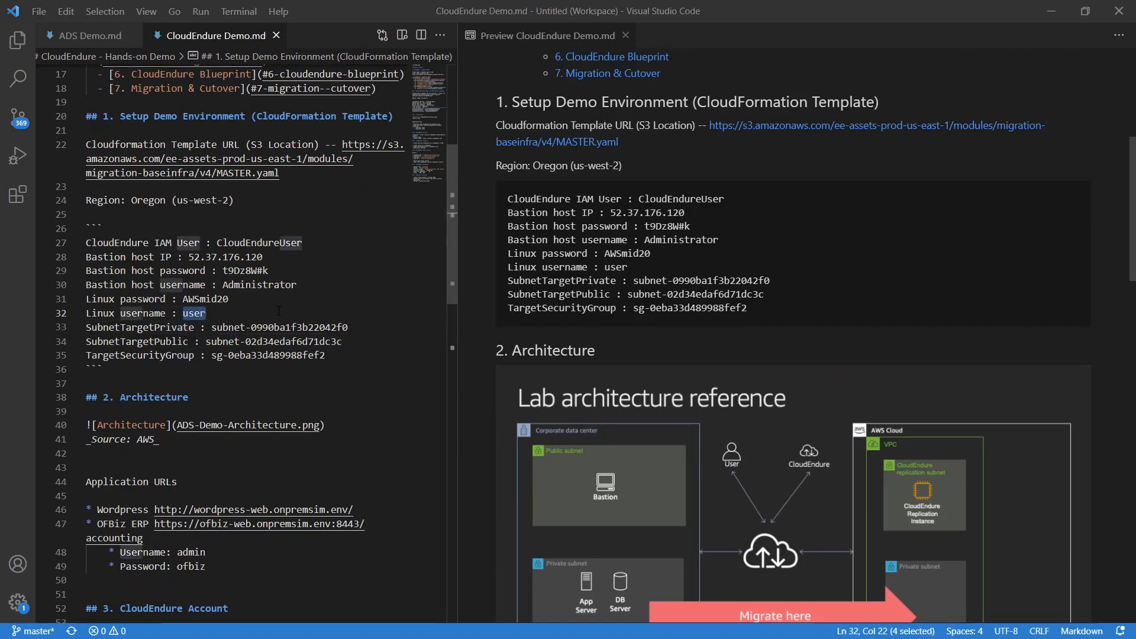
double_click(207, 299)
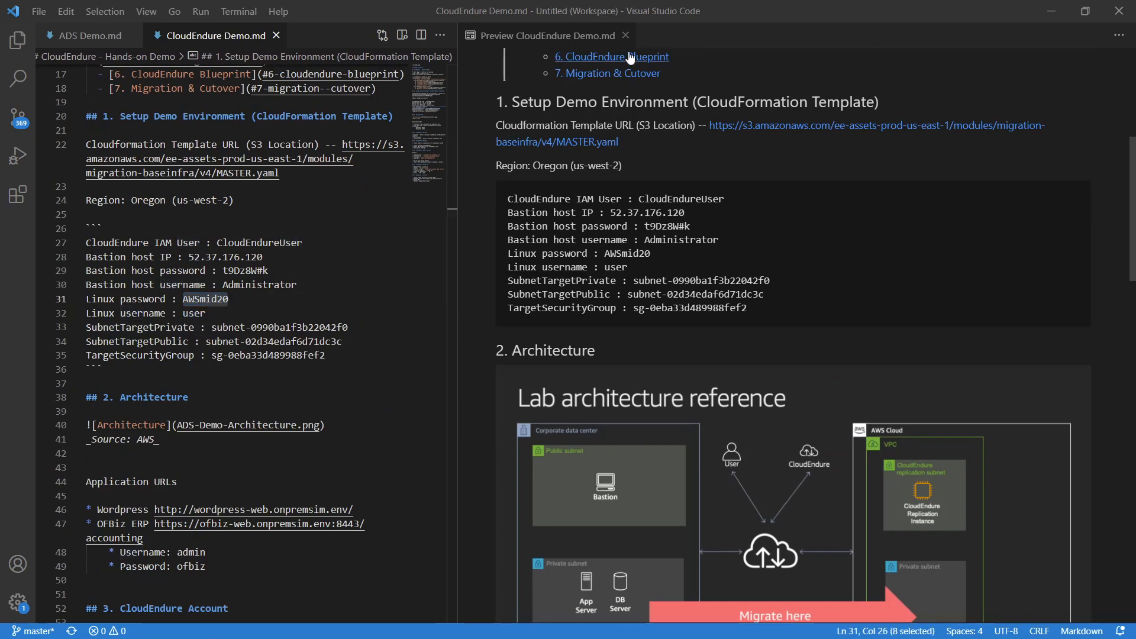
key("alt+Tab")
key("alt+Tab")
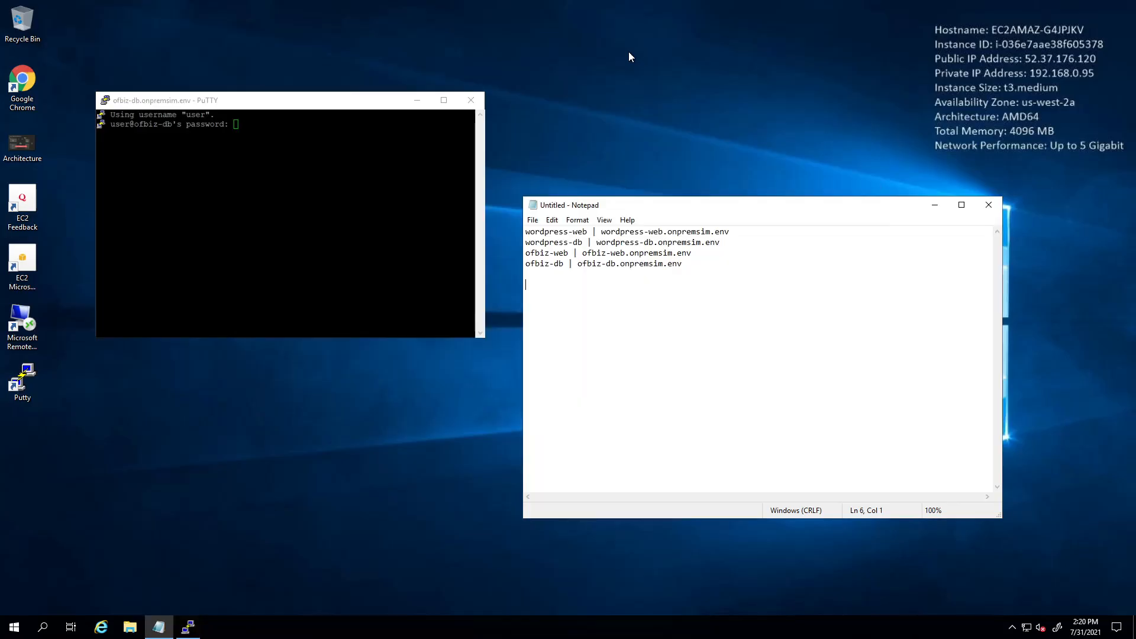
key("alt+Tab")
key("alt+Tab")
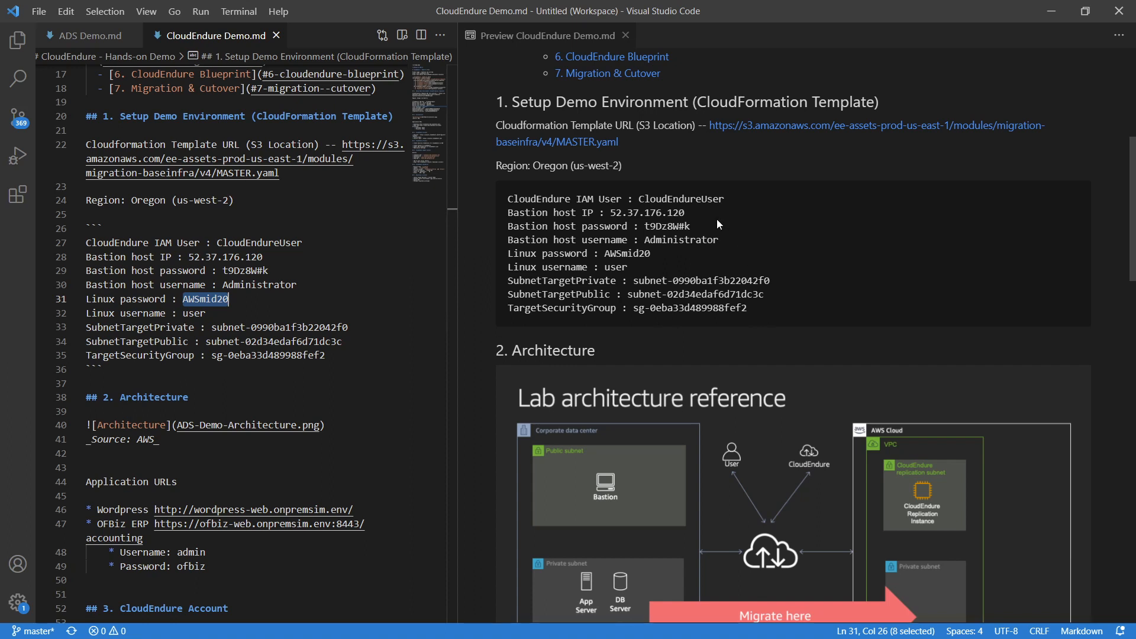
left_click_drag(499, 197, 794, 310)
key("ctrl+c")
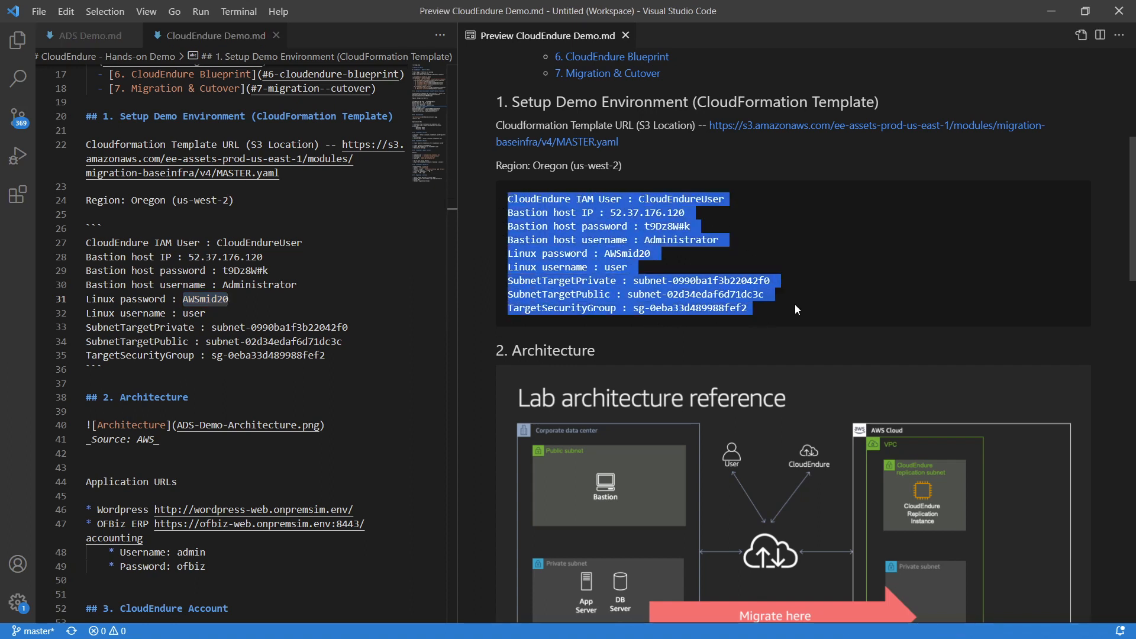
key("alt+Tab")
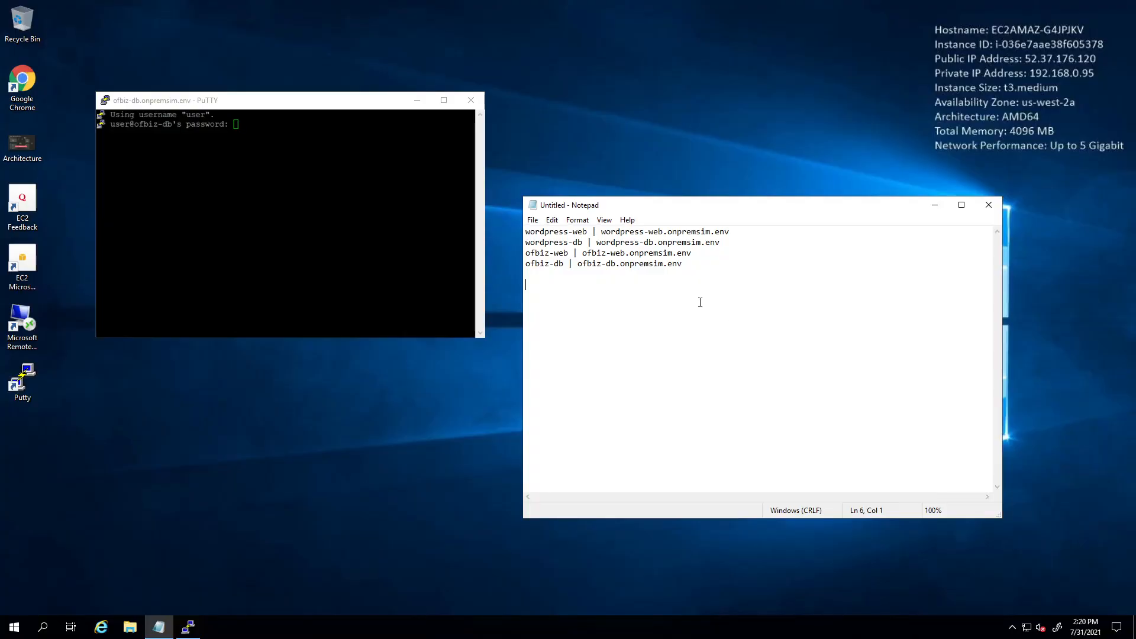
key("ctrl+v")
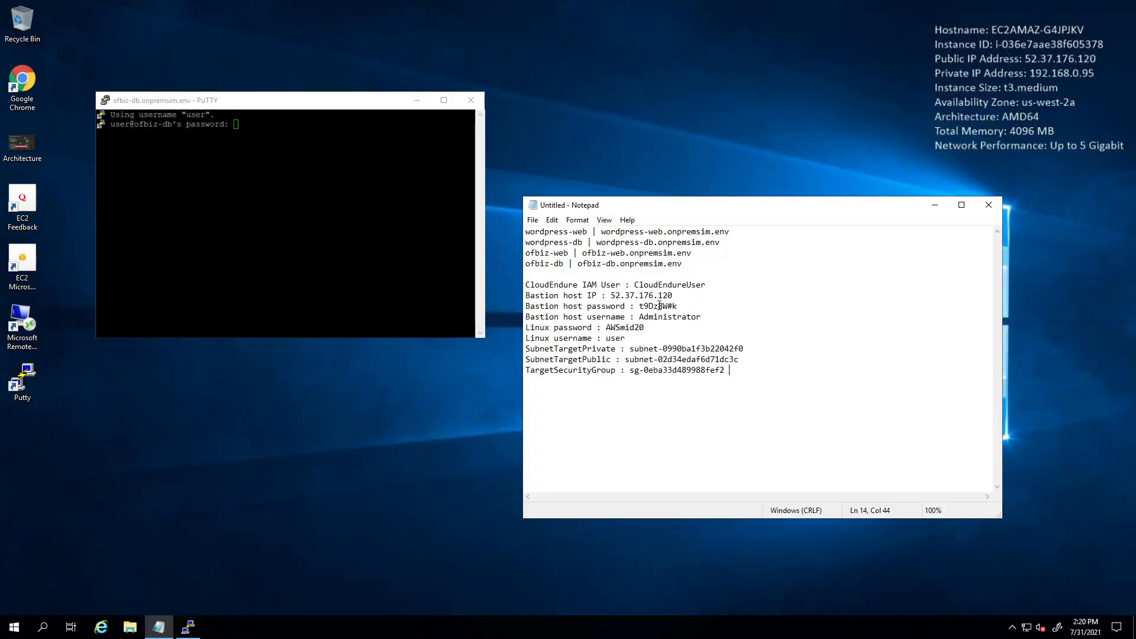
key("alt+Tab")
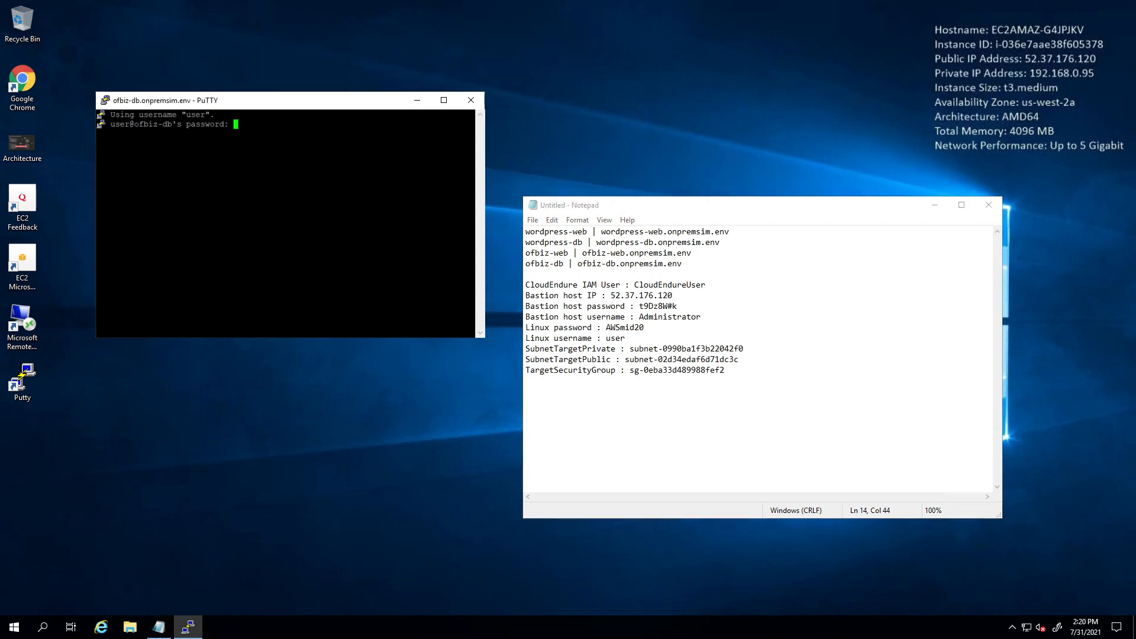
key("Return")
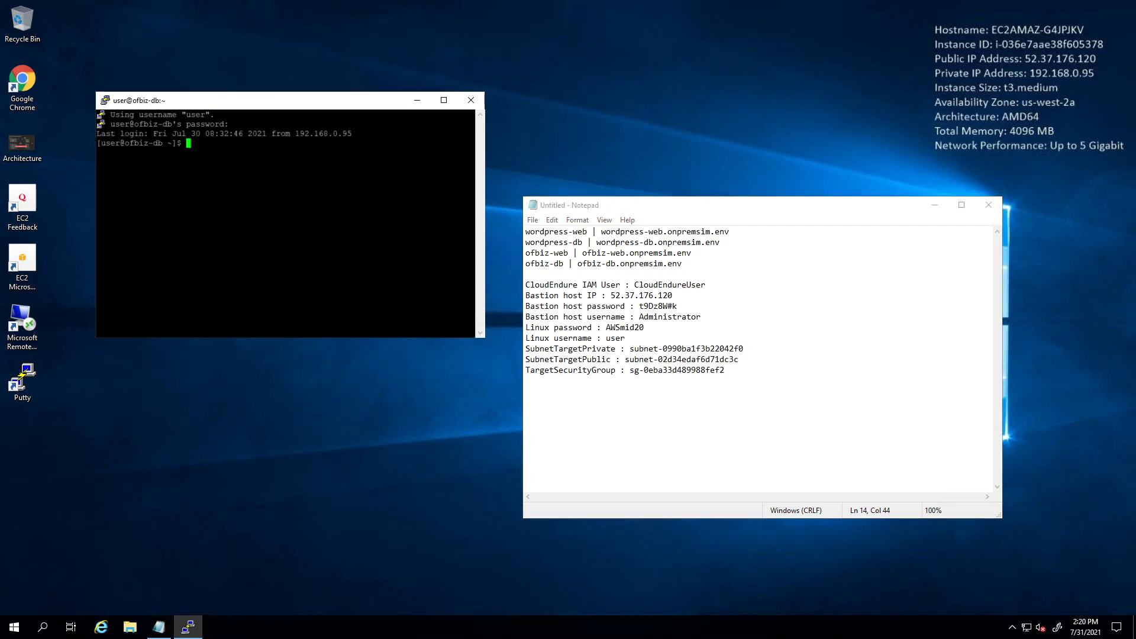
Connect to the saved ofbiz-web session, trust its host key, log in, and place it below ofbiz-db.
double_click(26, 387)
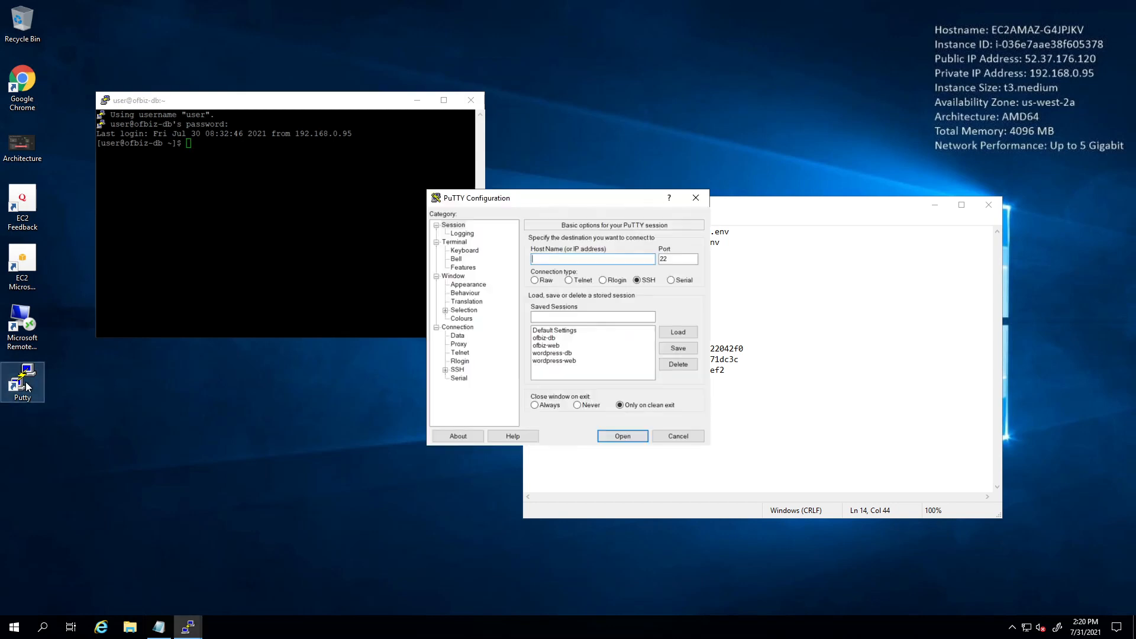
left_click(552, 347)
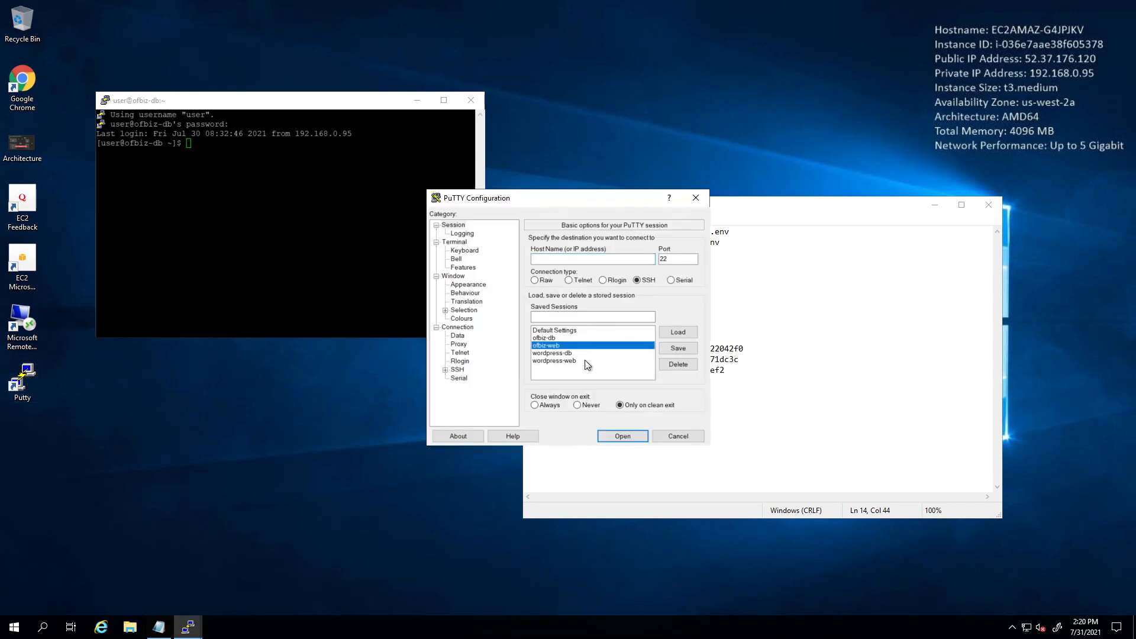
left_click(626, 436)
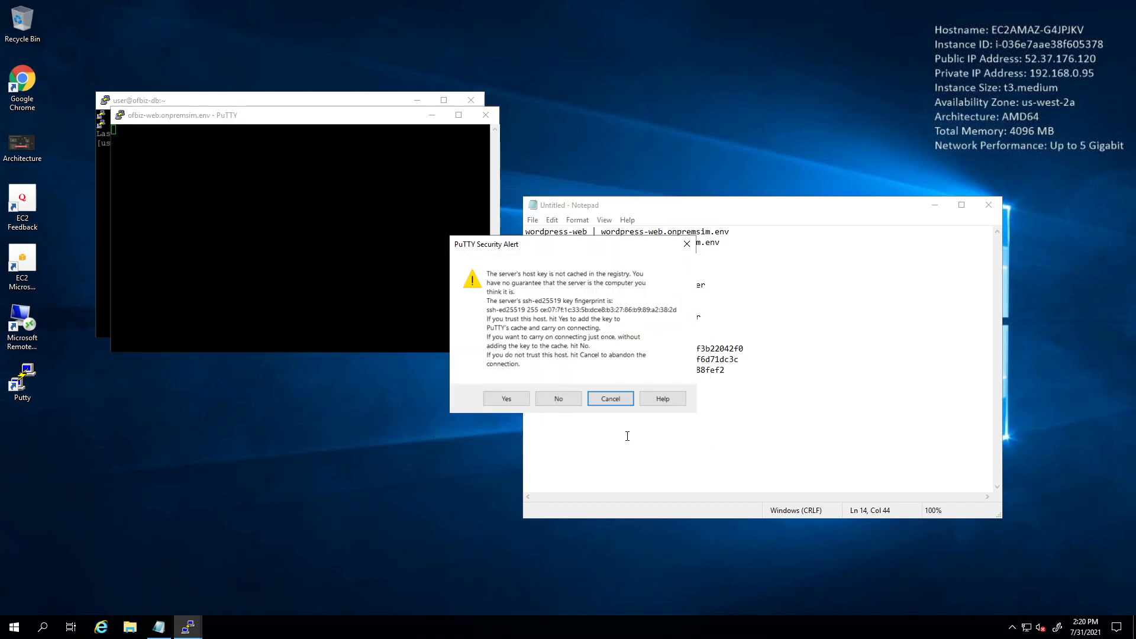
left_click(519, 403)
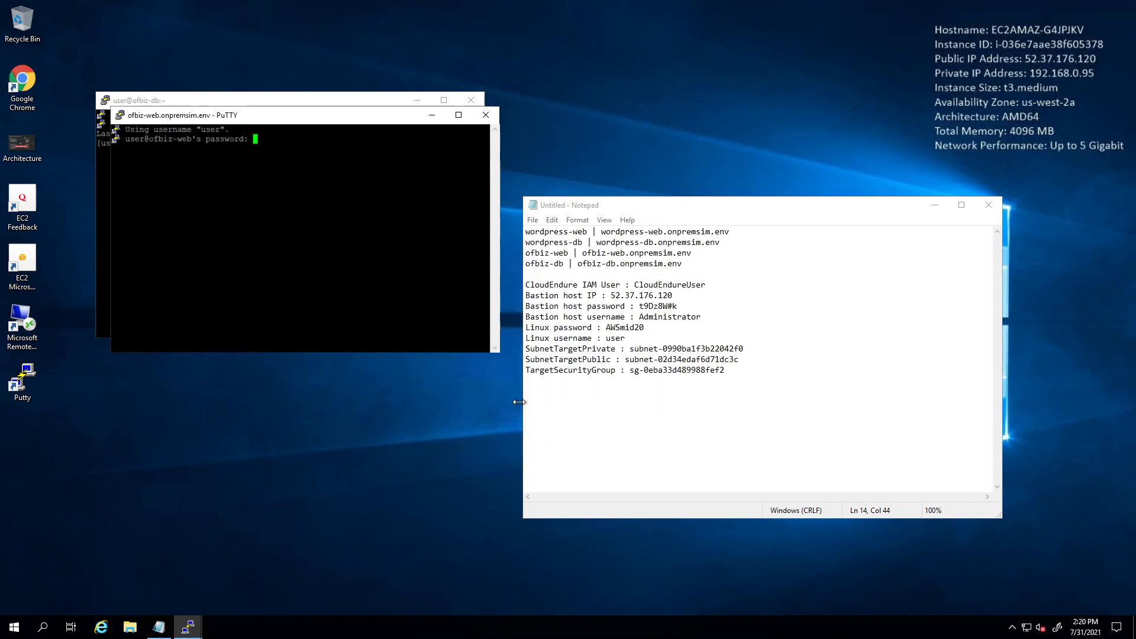
key("Return")
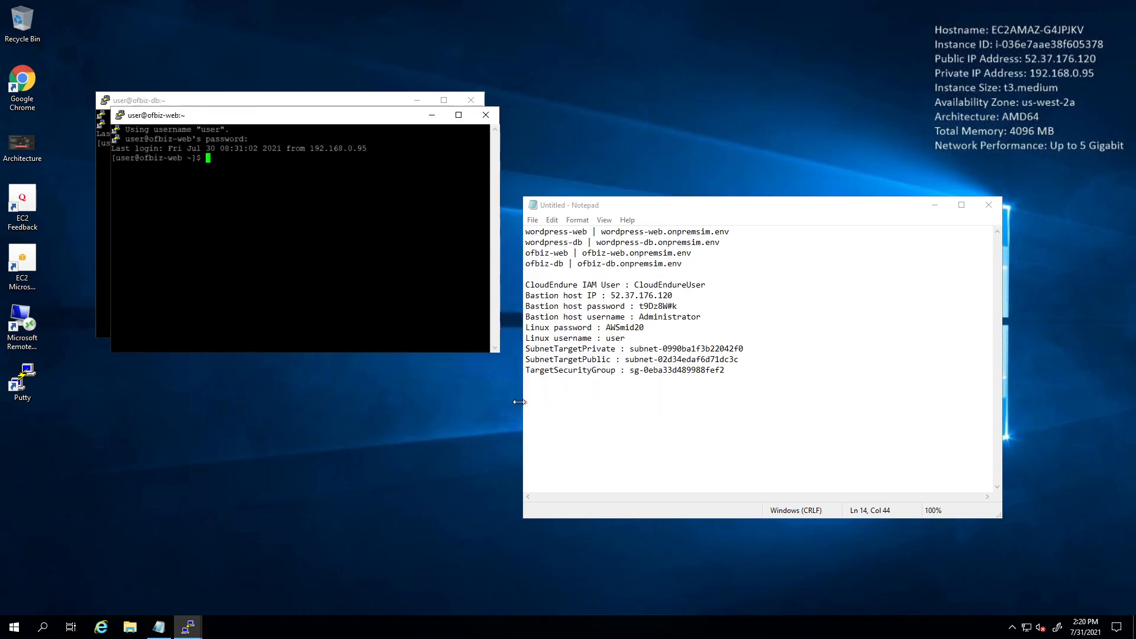
left_click_drag(312, 113, 303, 348)
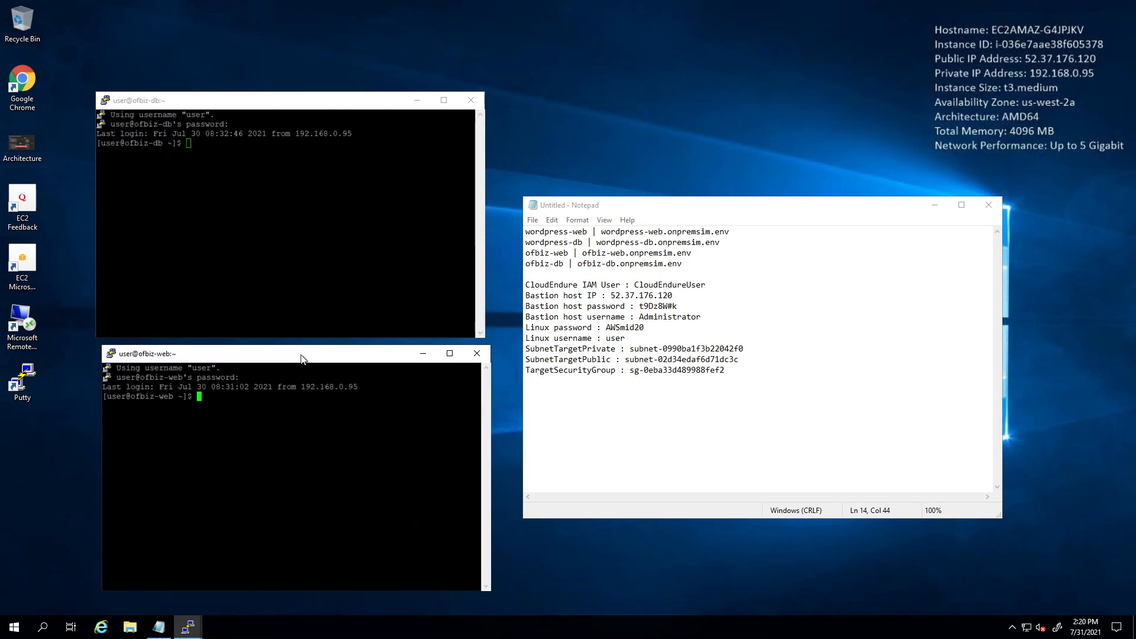
Connect to wordpress-db, trust its host key, log in with the Linux password, and move it upper right.
double_click(26, 376)
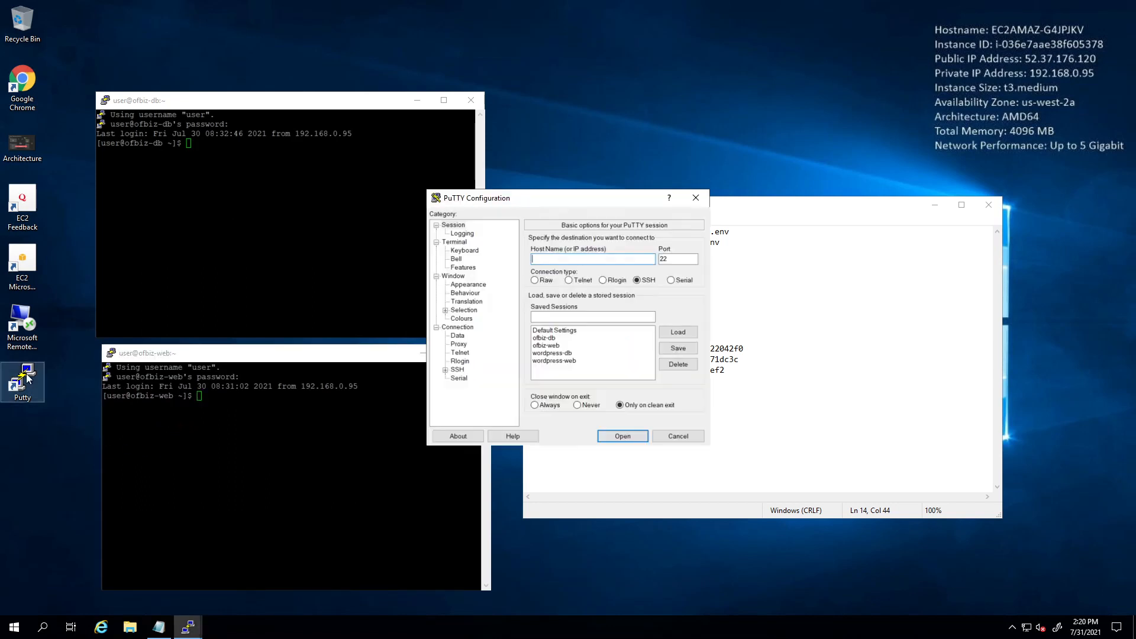
double_click(558, 354)
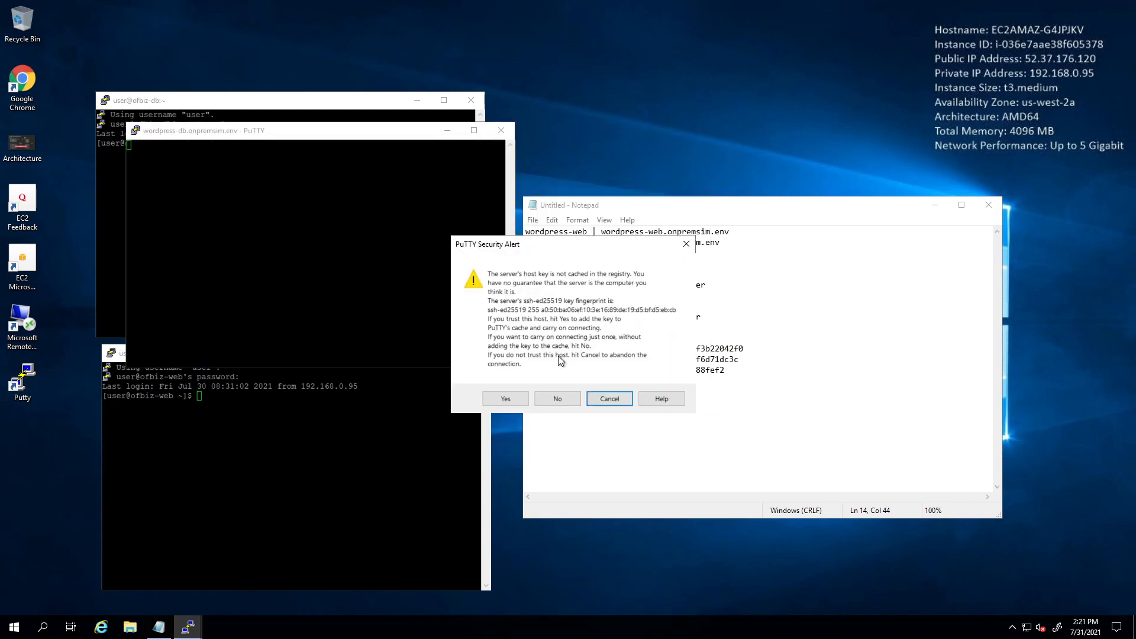
left_click(504, 397)
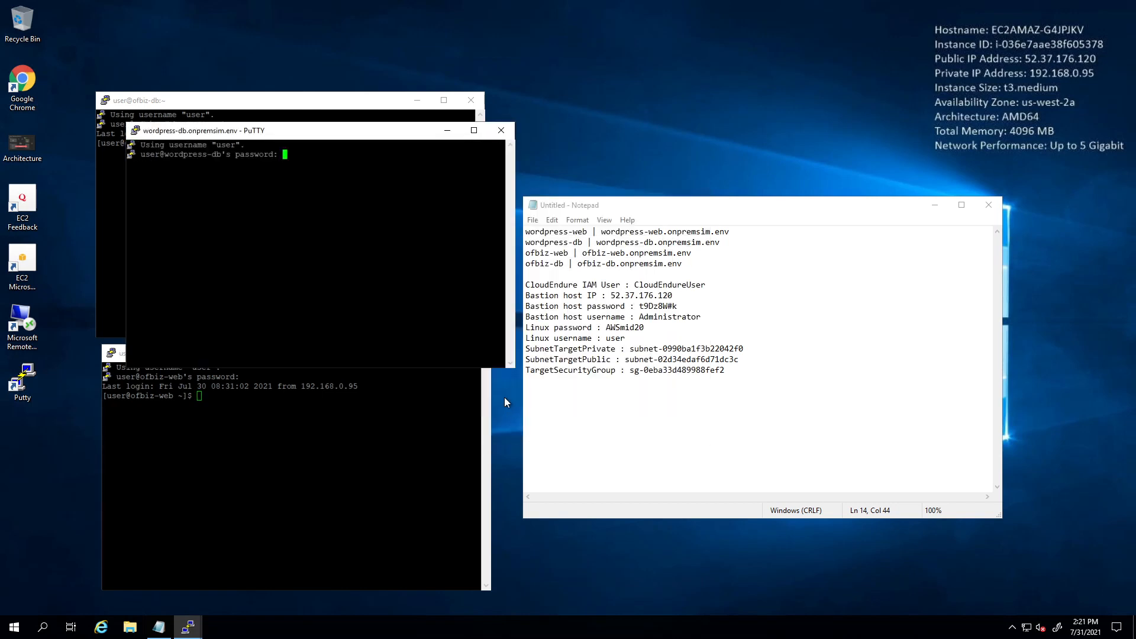
key("Return")
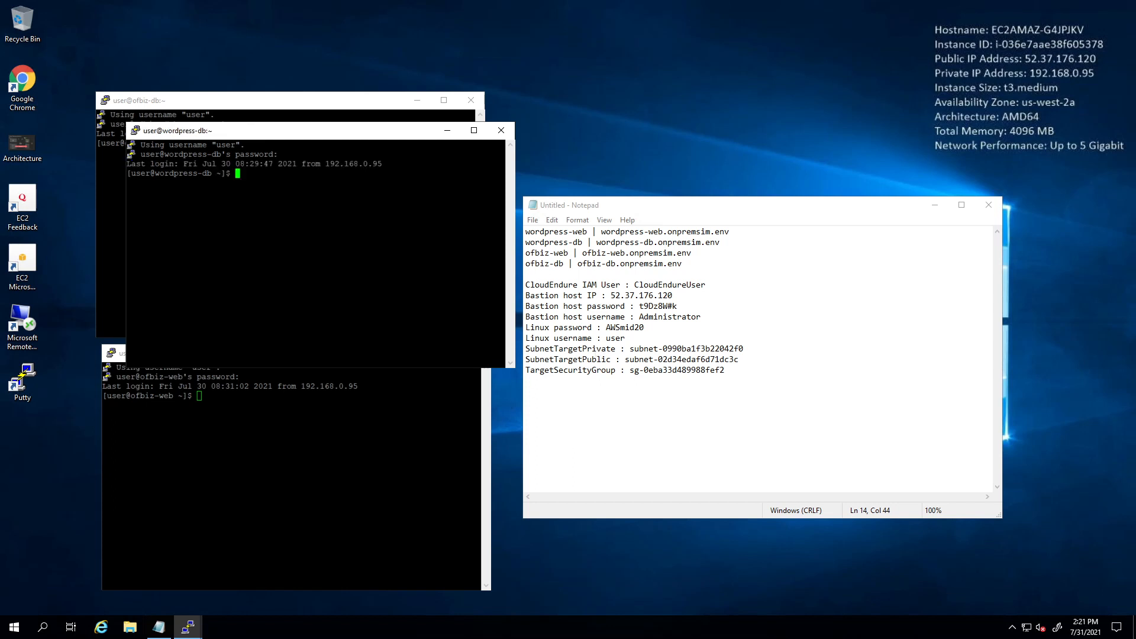
left_click_drag(304, 132, 727, 100)
Connect to wordpress-web, accept its host key, log in, and move its terminal lower right.
double_click(24, 383)
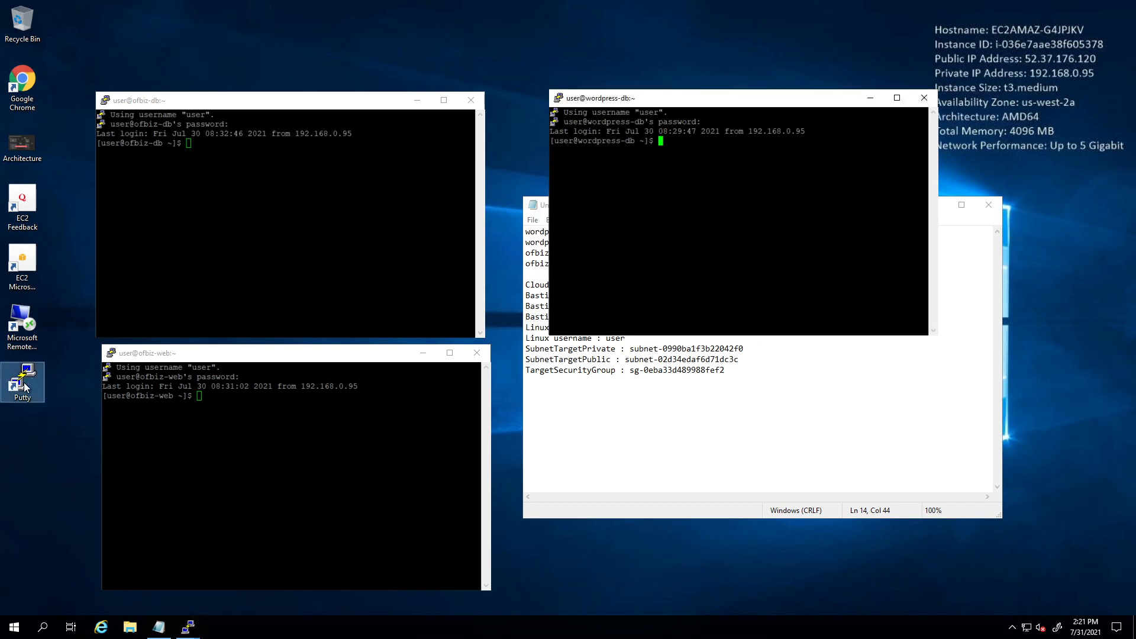
double_click(558, 360)
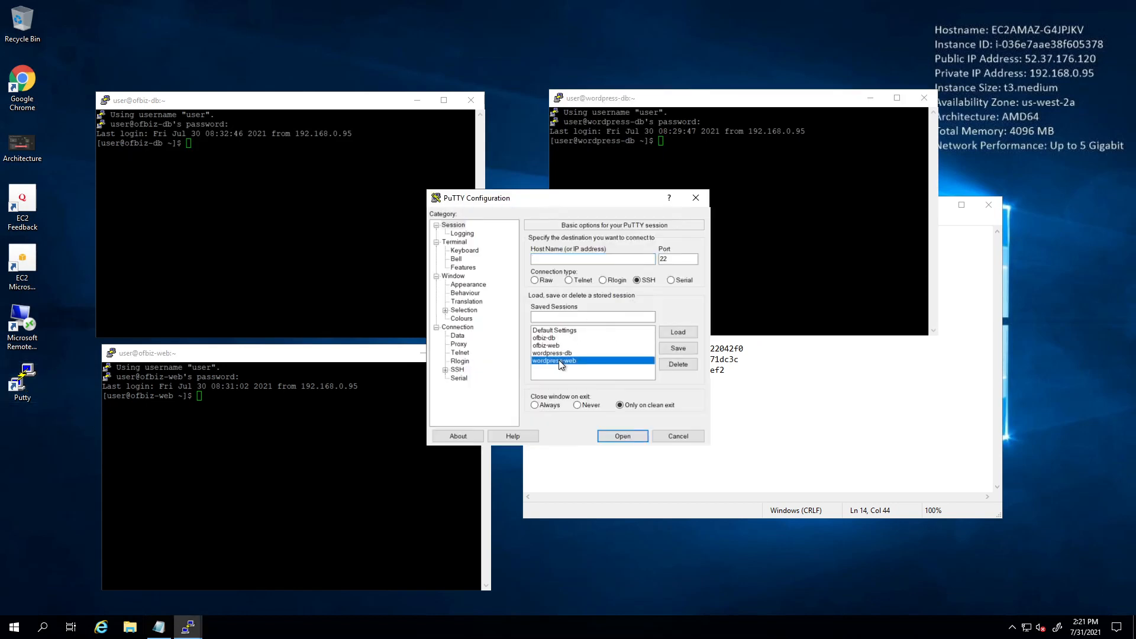
left_click(507, 397)
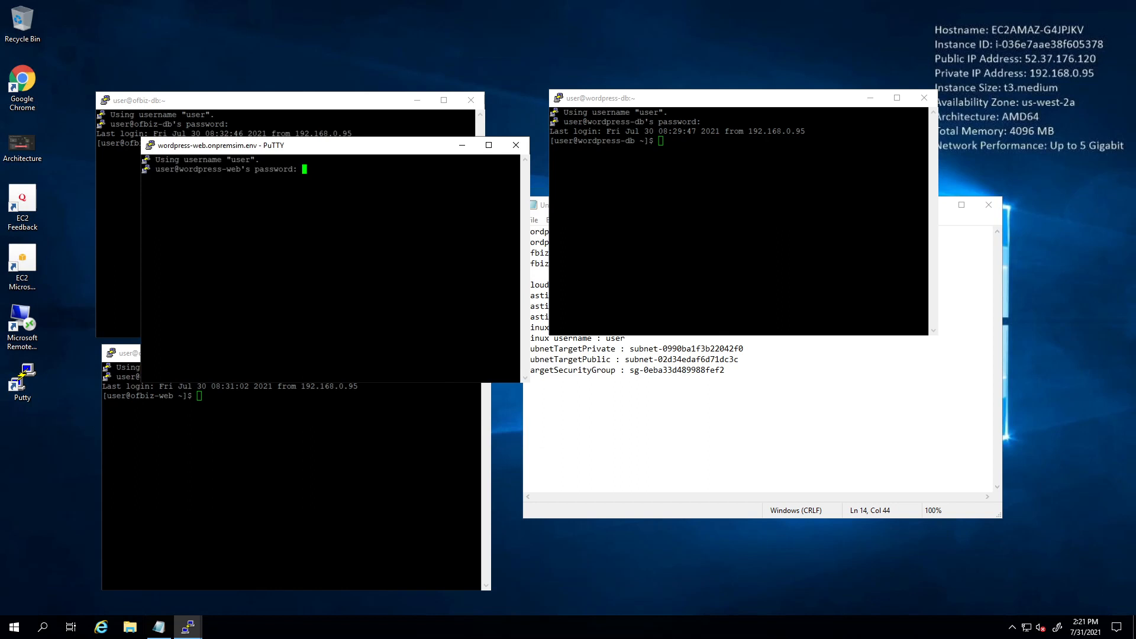
key("Return")
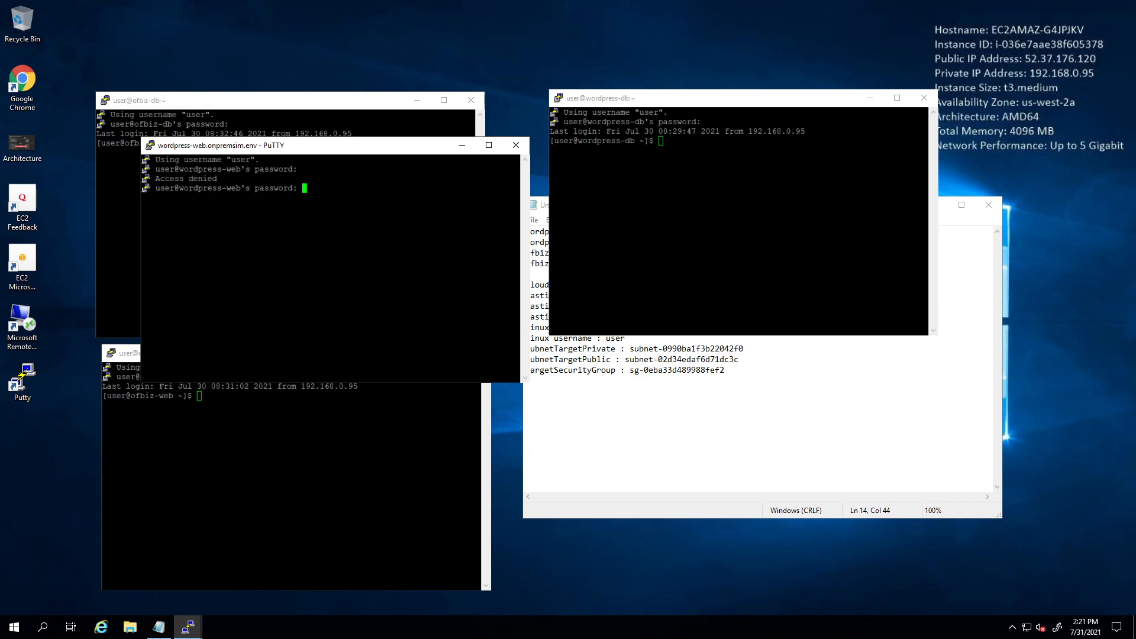
key("Return")
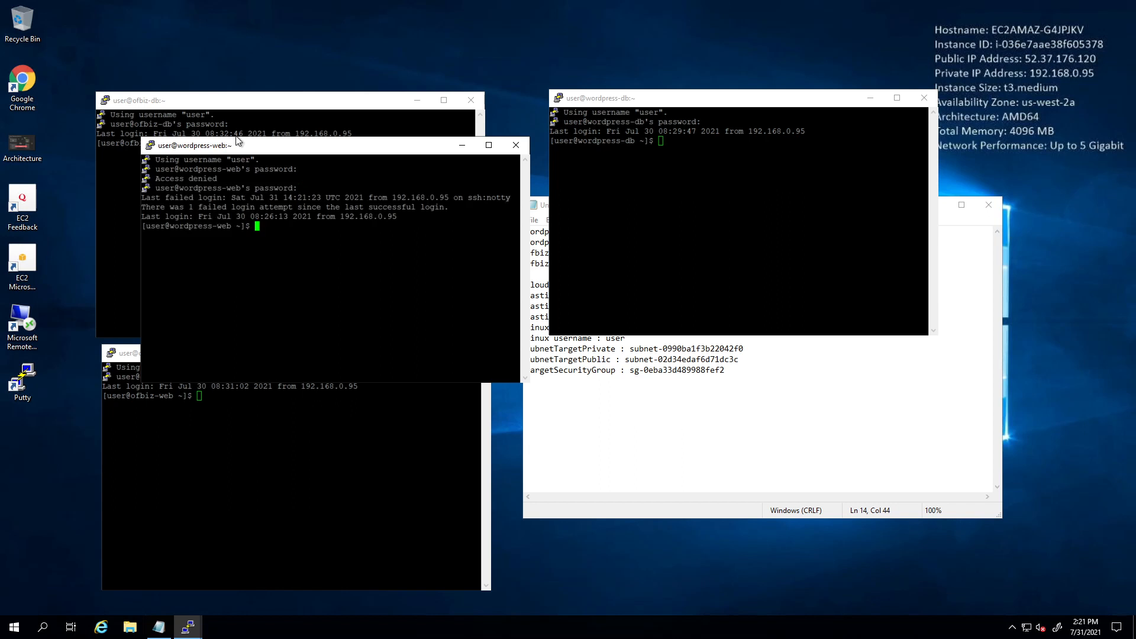
left_click_drag(249, 146, 705, 367)
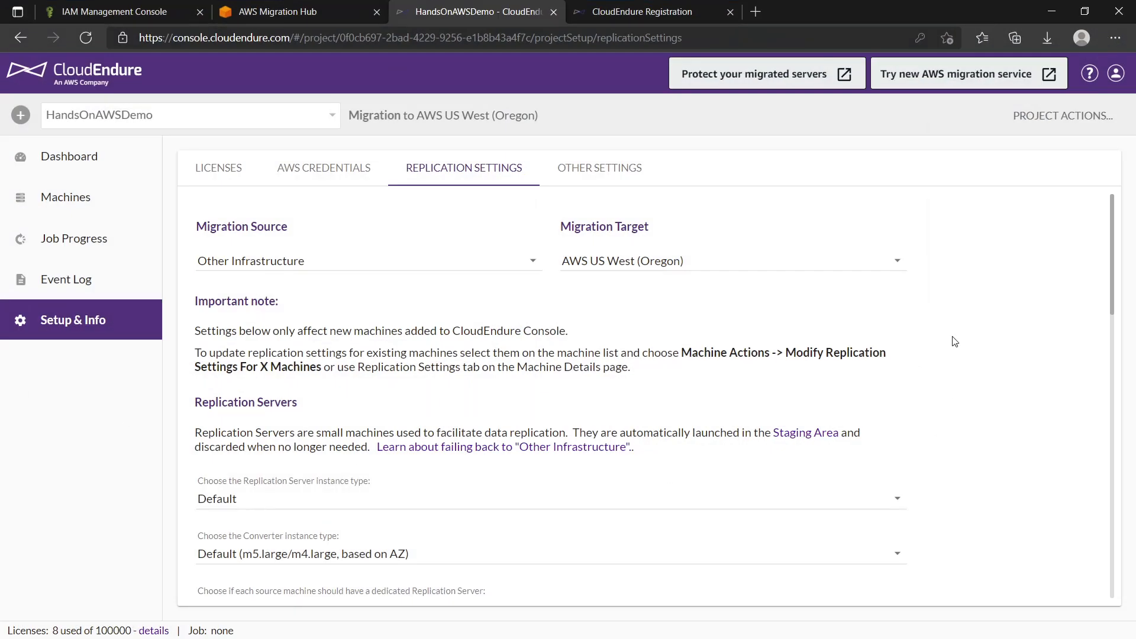
Show the Machines page's agent installation instructions and locate the installation token.
left_click(86, 203)
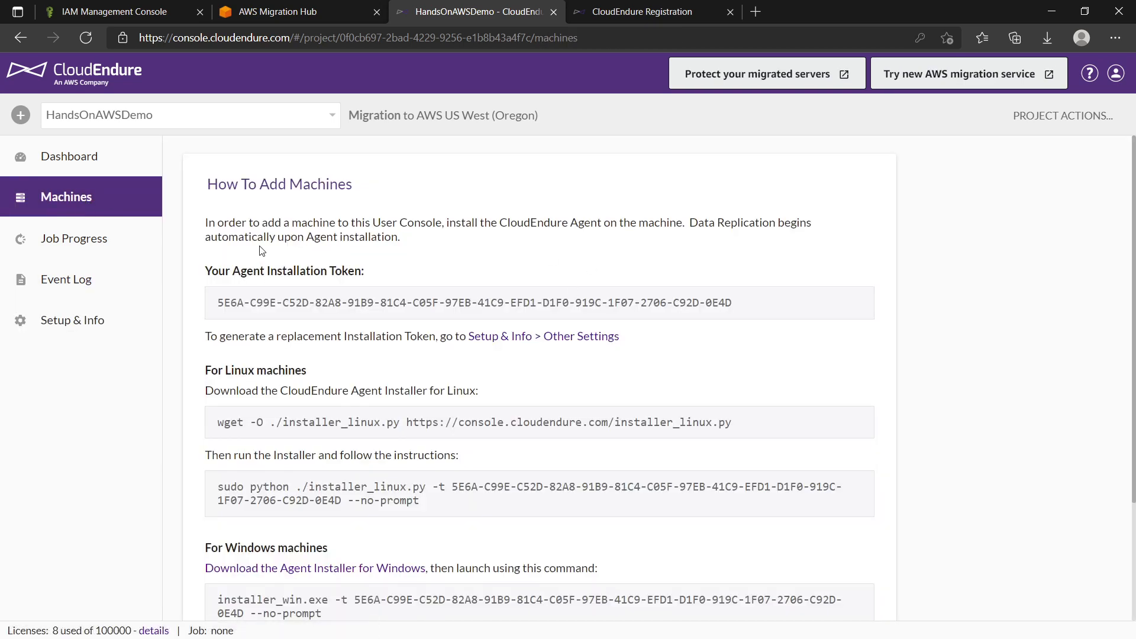
scroll(545, 296, "down", 3)
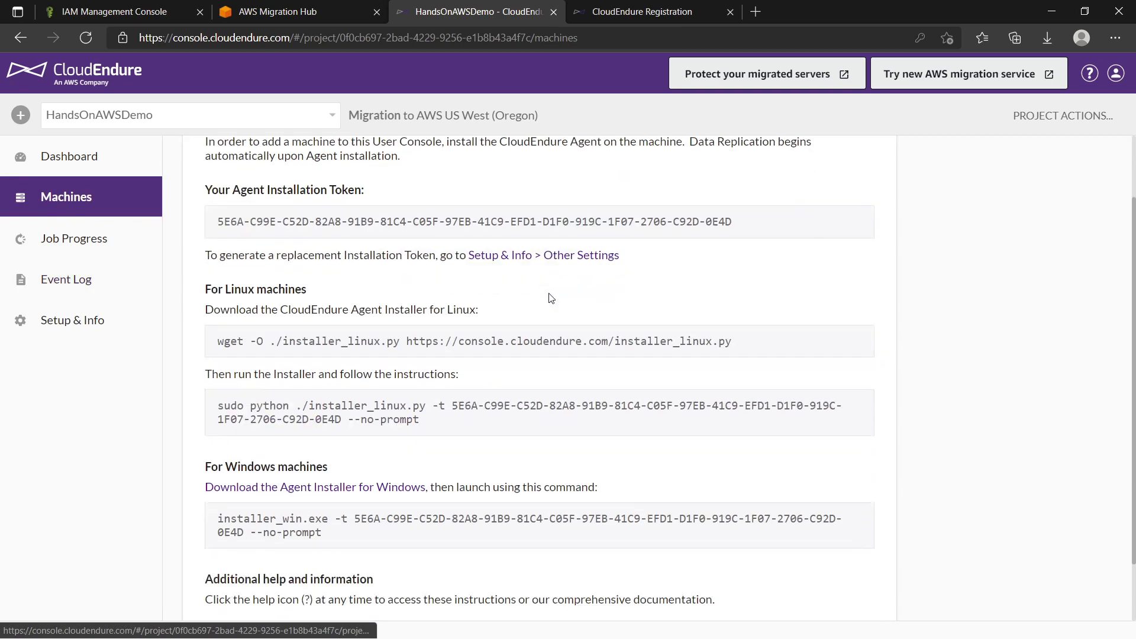
scroll(549, 296, "up", 4)
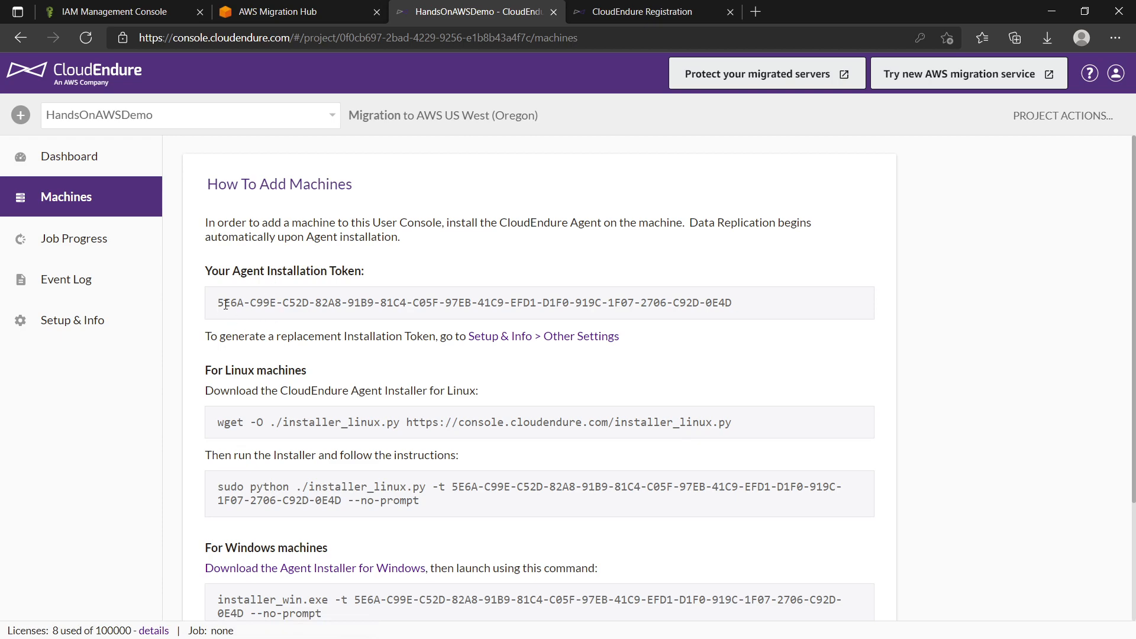
left_click_drag(217, 303, 739, 305)
scroll(740, 391, "down", 1)
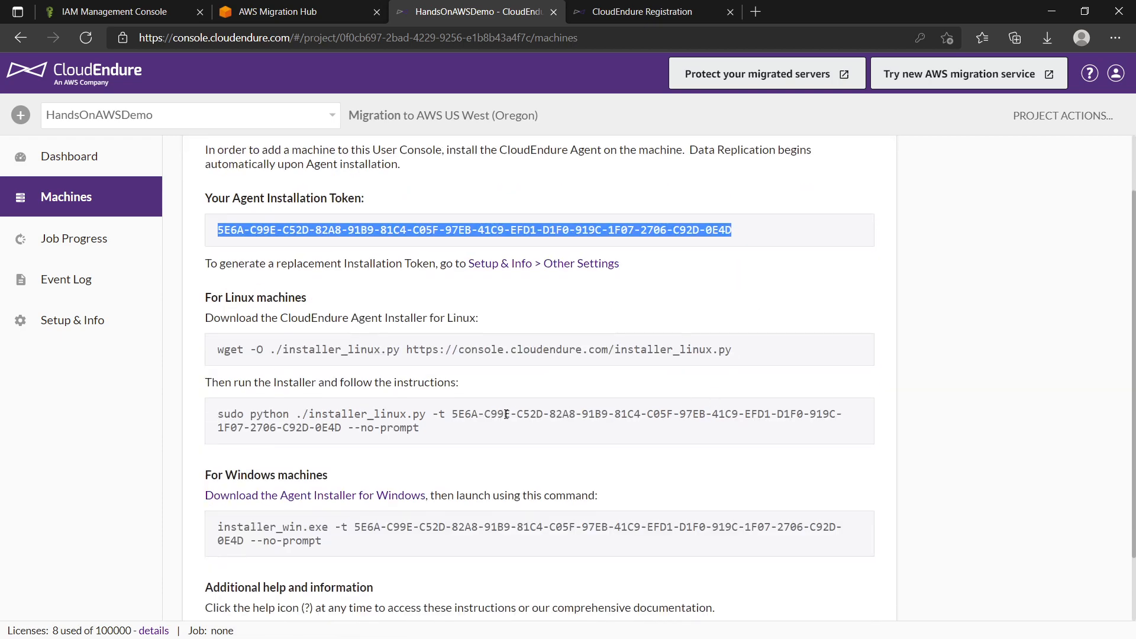
left_click_drag(453, 413, 867, 417)
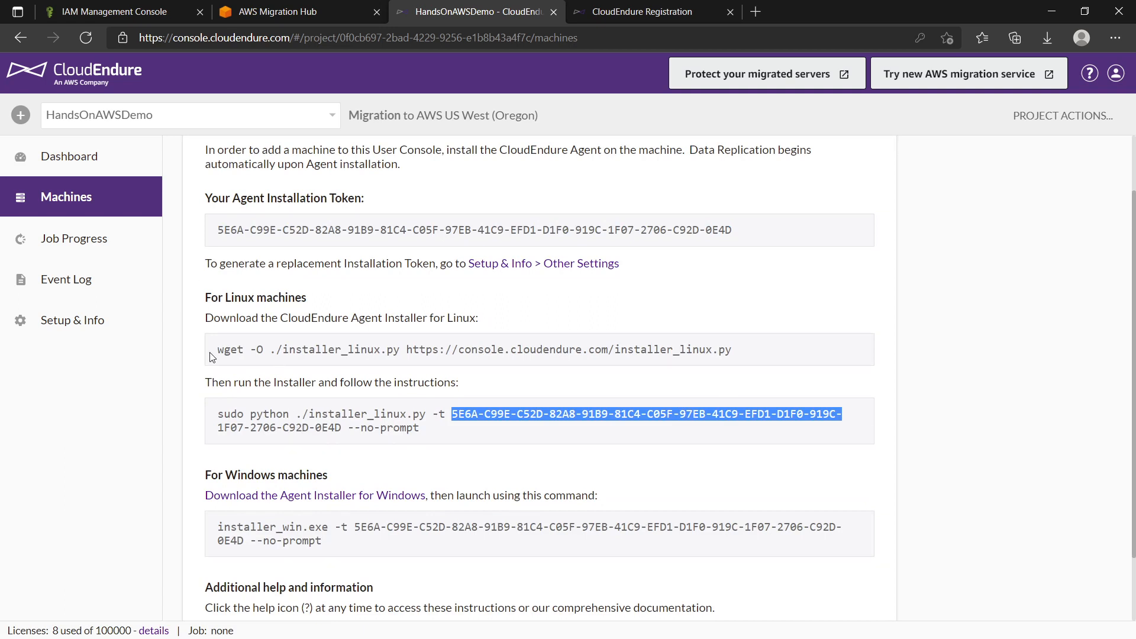
Copy the full For Linux machines instructions, from the wget download through the sudo python install.
left_click_drag(222, 350, 659, 351)
left_click_drag(264, 414, 445, 431)
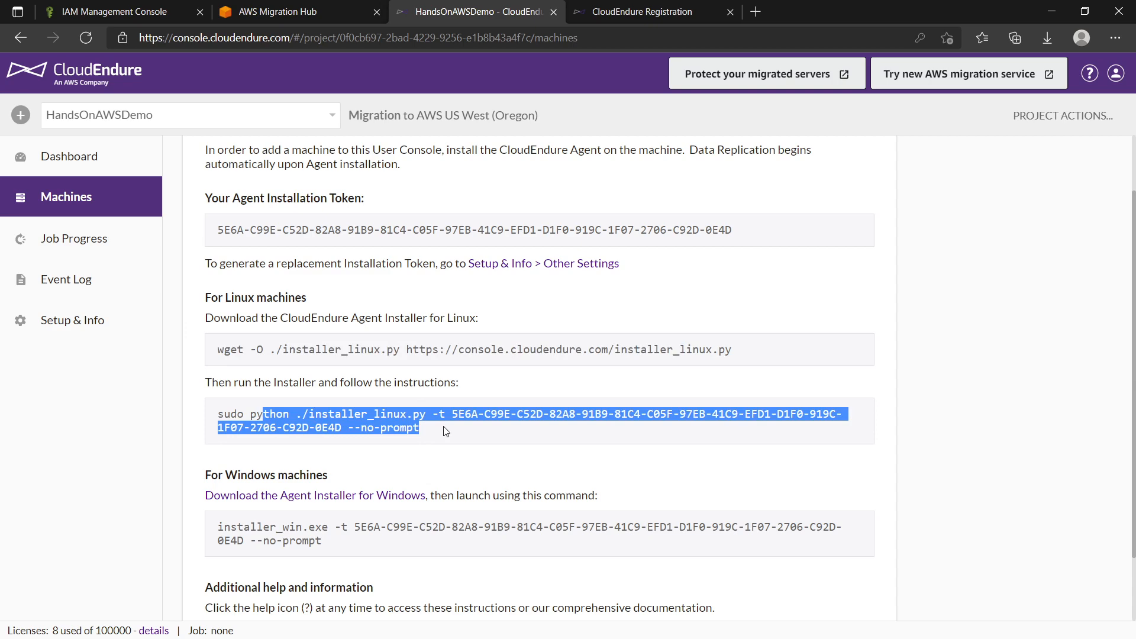
scroll(445, 431, "down", 2)
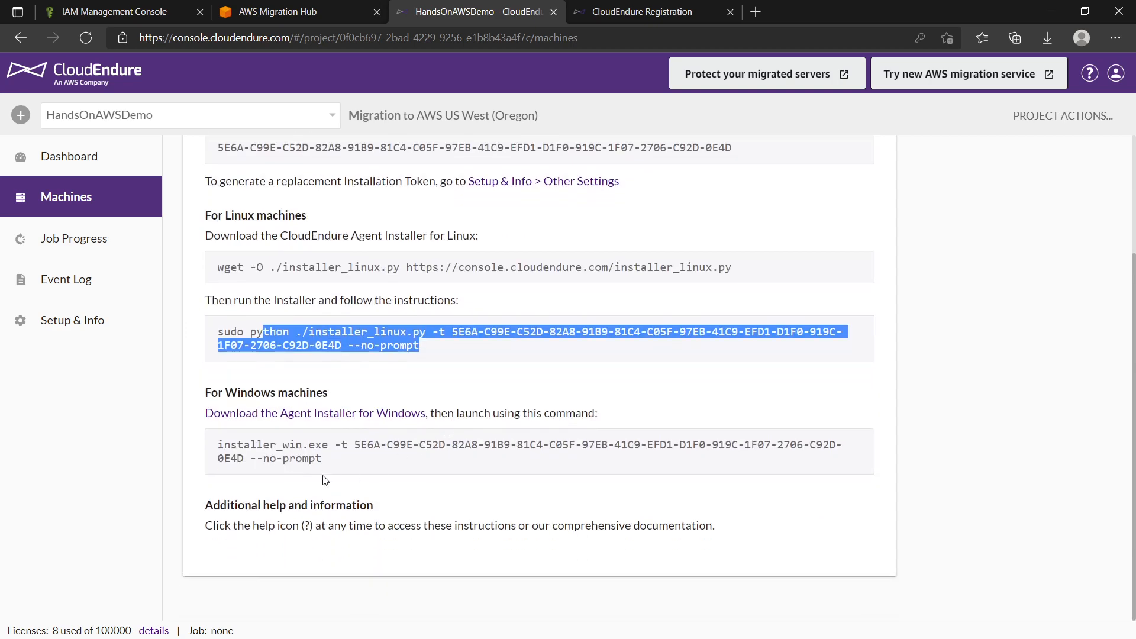
scroll(339, 442, "up", 1)
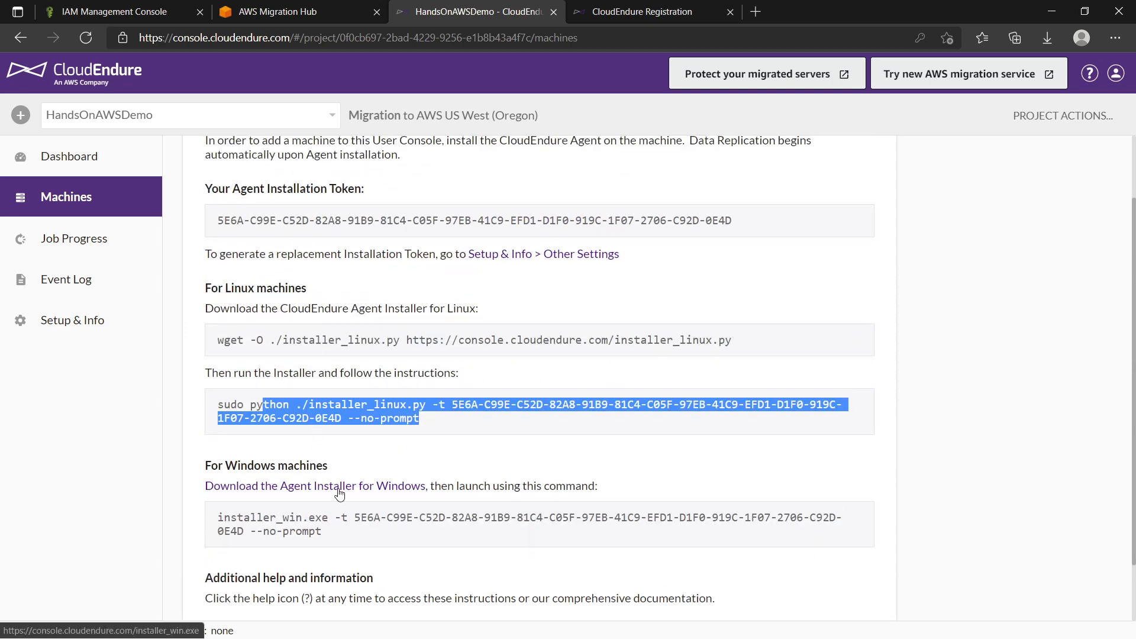
left_click(280, 374)
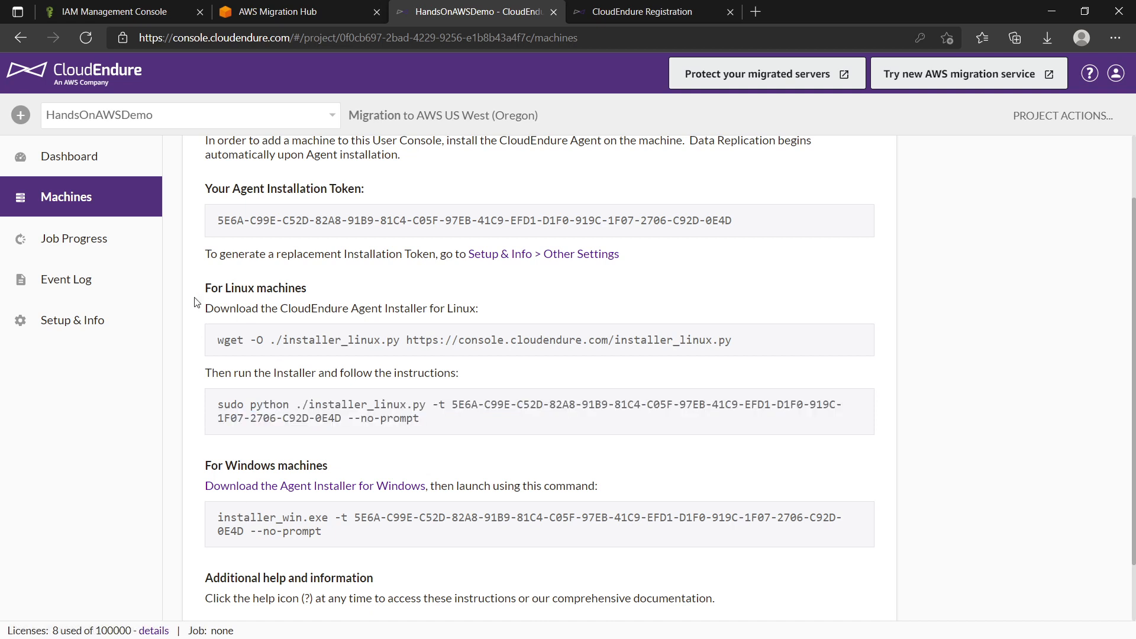
left_click_drag(204, 285, 445, 427)
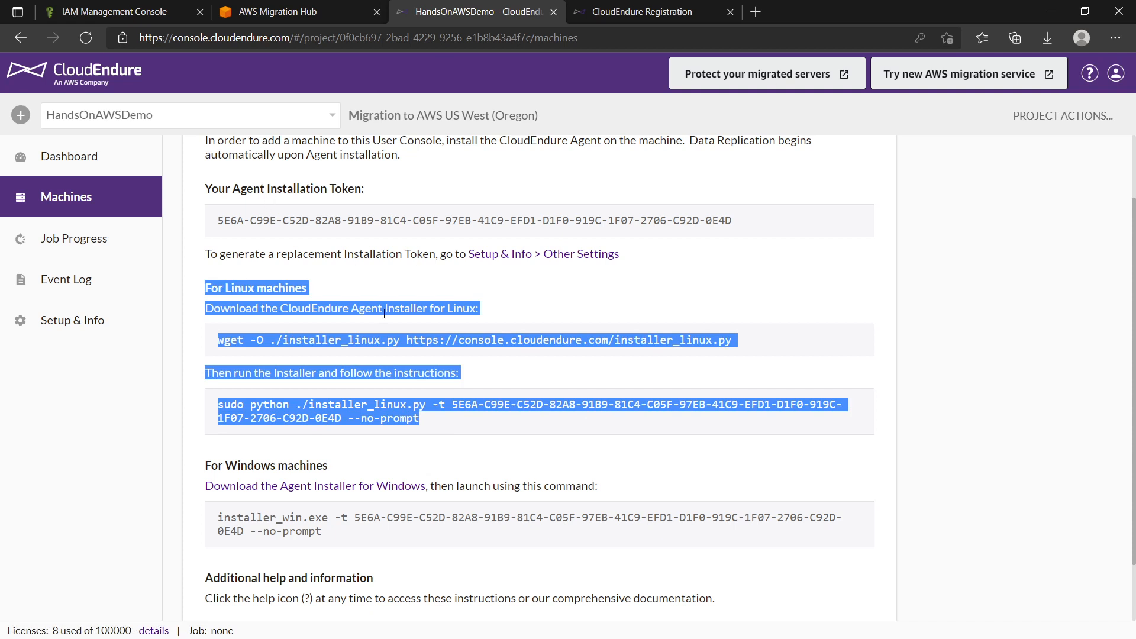
key("alt+Tab")
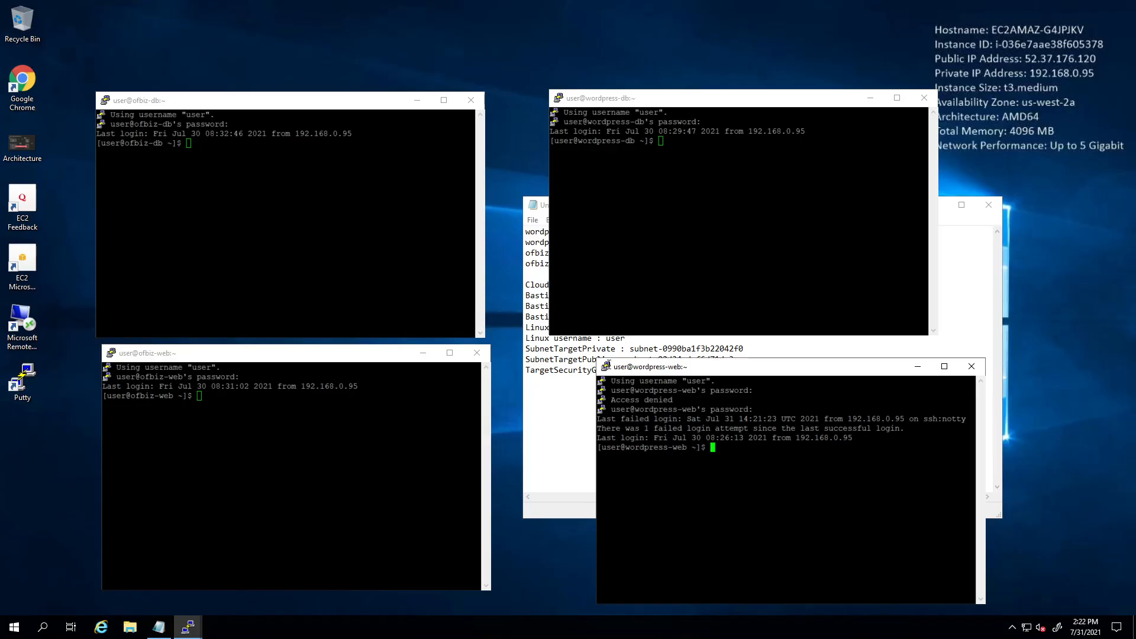
Paste the Linux install instructions into Notepad, widen it, and copy the wget command line.
left_click(552, 422)
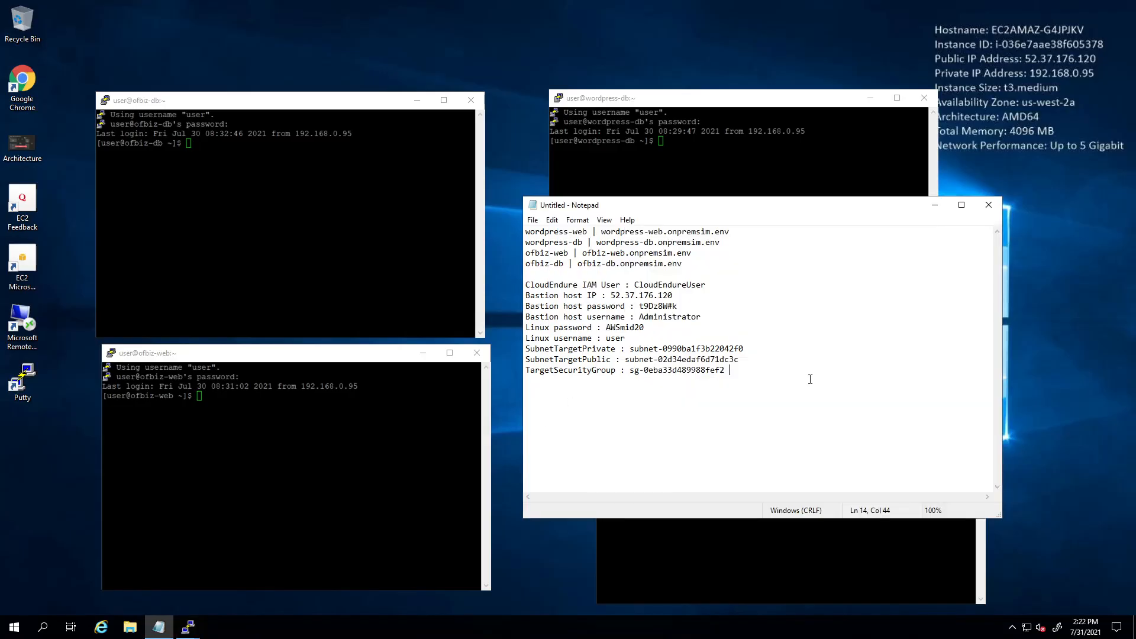
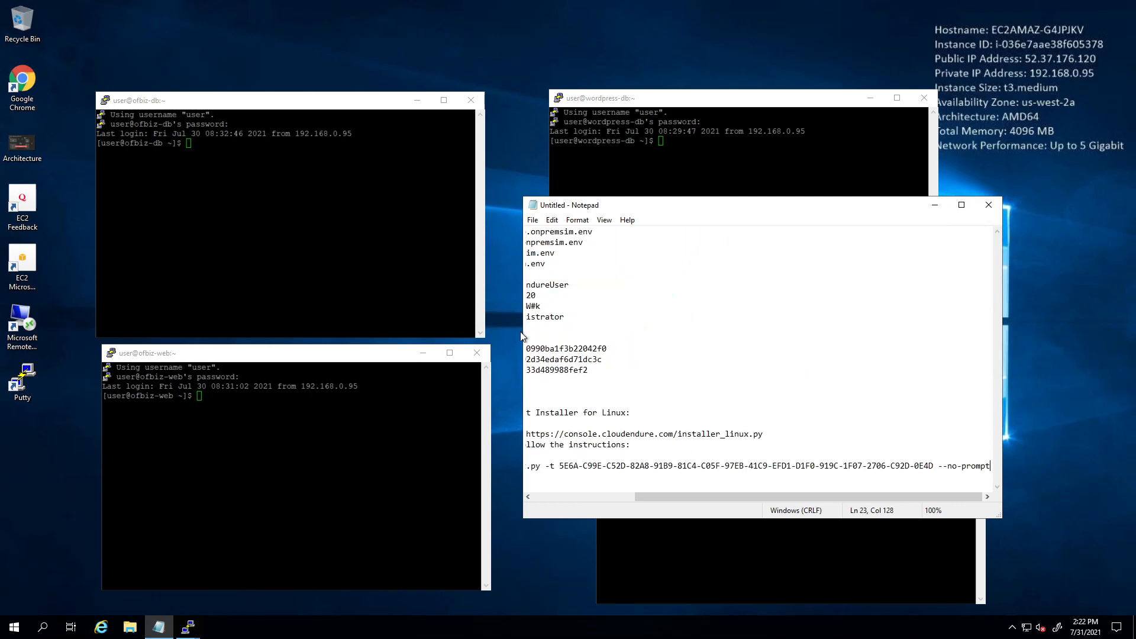
left_click_drag(519, 332, 145, 351)
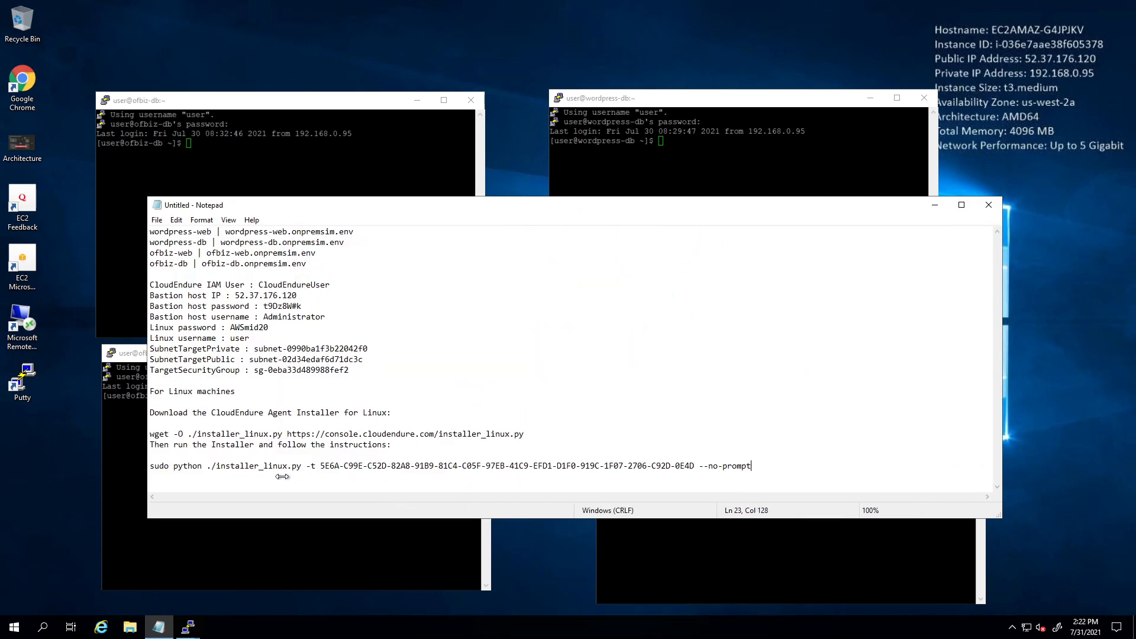
left_click(526, 434)
key("Return")
key("Up")
key("shift+End")
key("super+c")
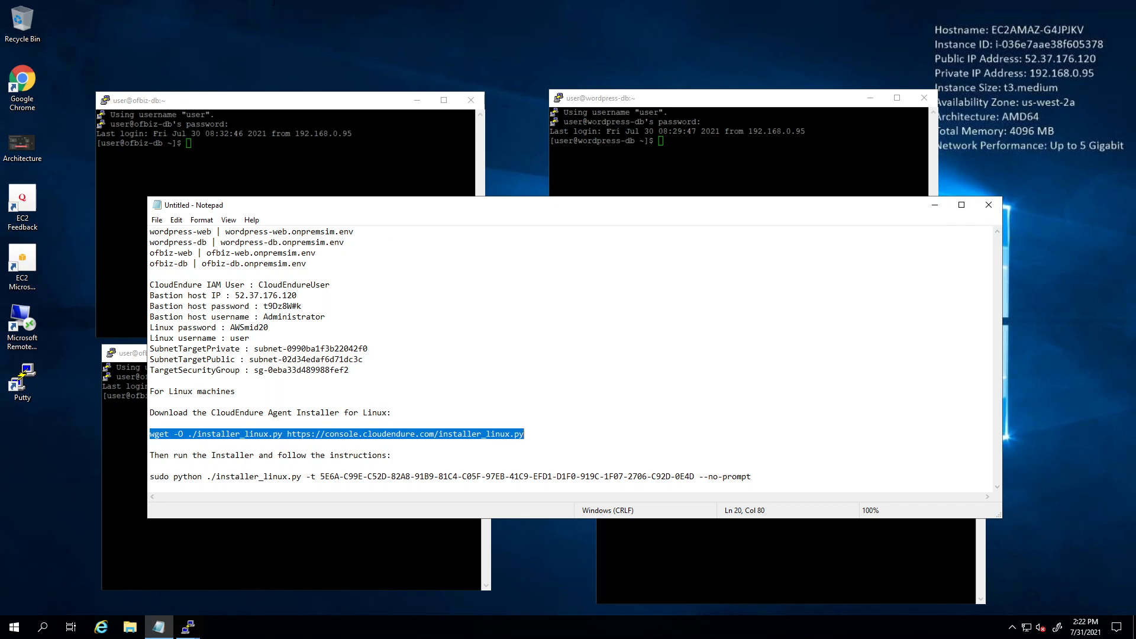
Run the wget installer_linux.py download on ofbiz-db and ofbiz-web.
left_click(290, 129)
right_click(290, 129)
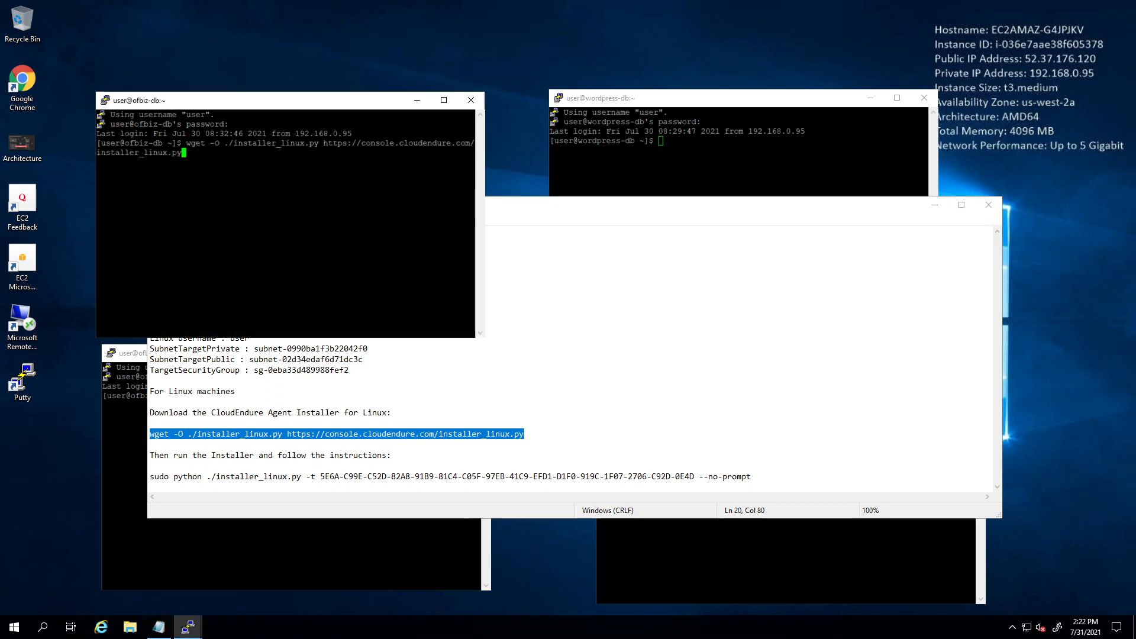
key("Return")
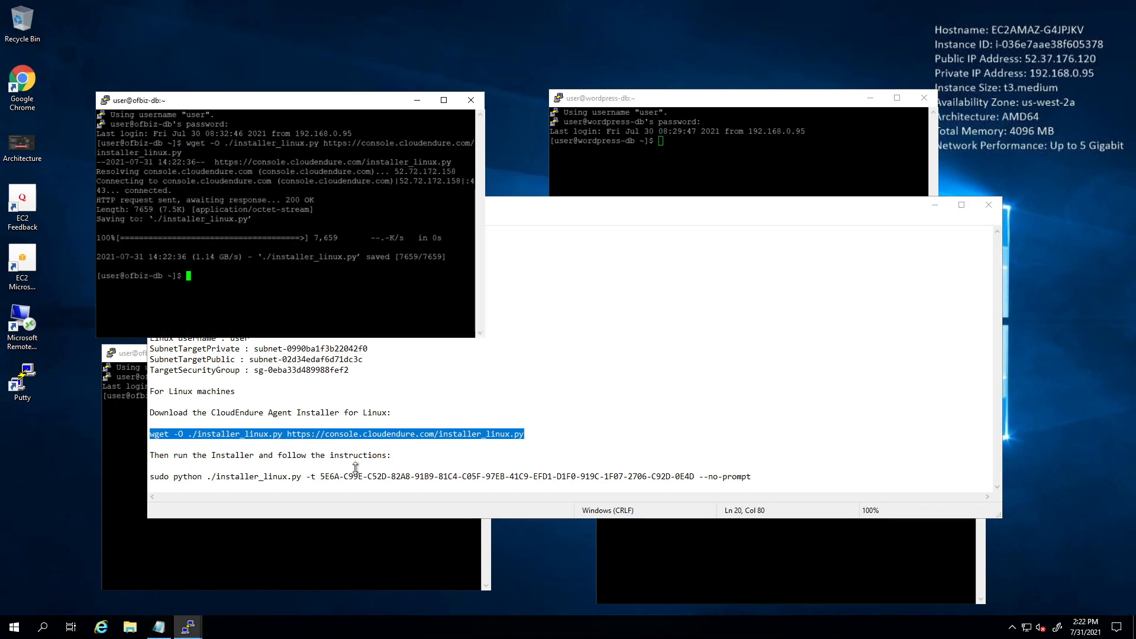
left_click(362, 553)
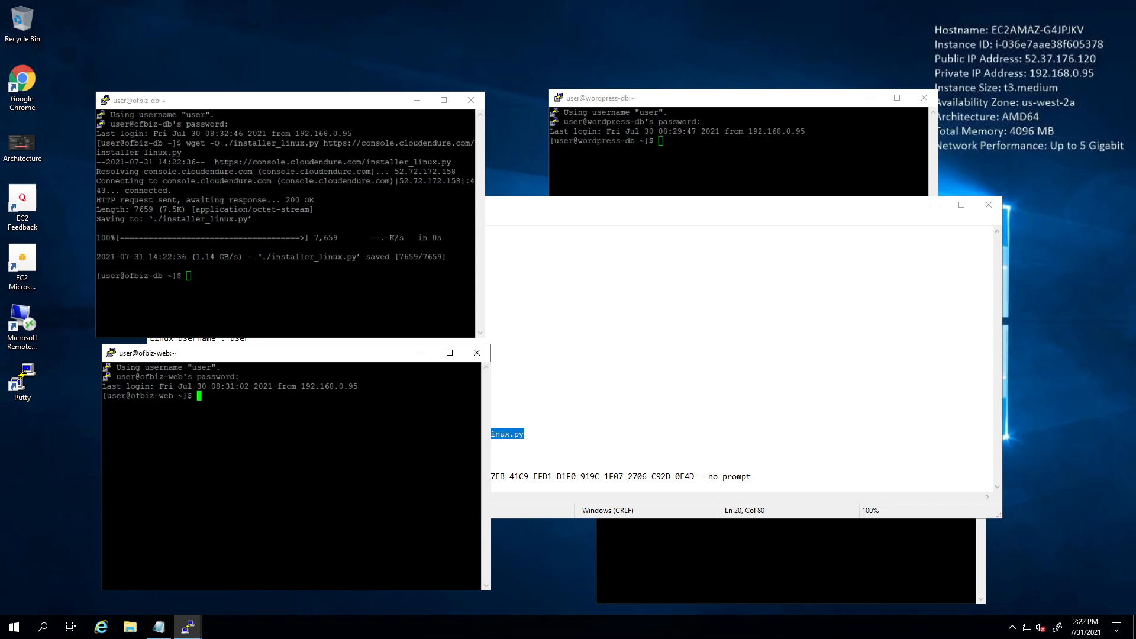
key("shift+Insert")
key("Return")
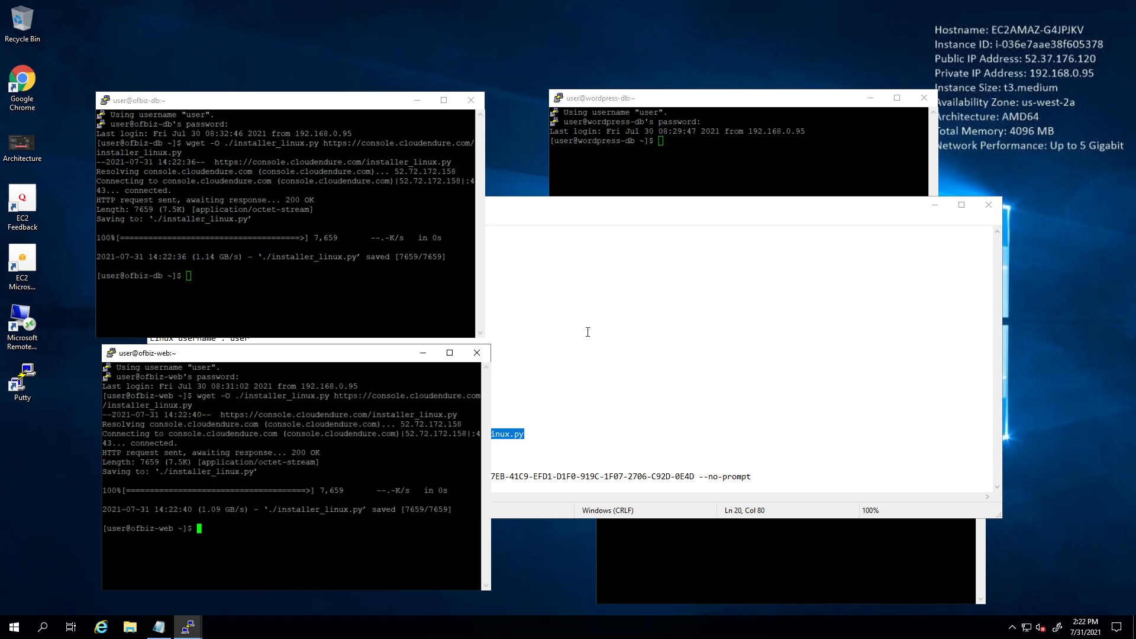
left_click_drag(787, 160, 787, 159)
key("shift+Insert")
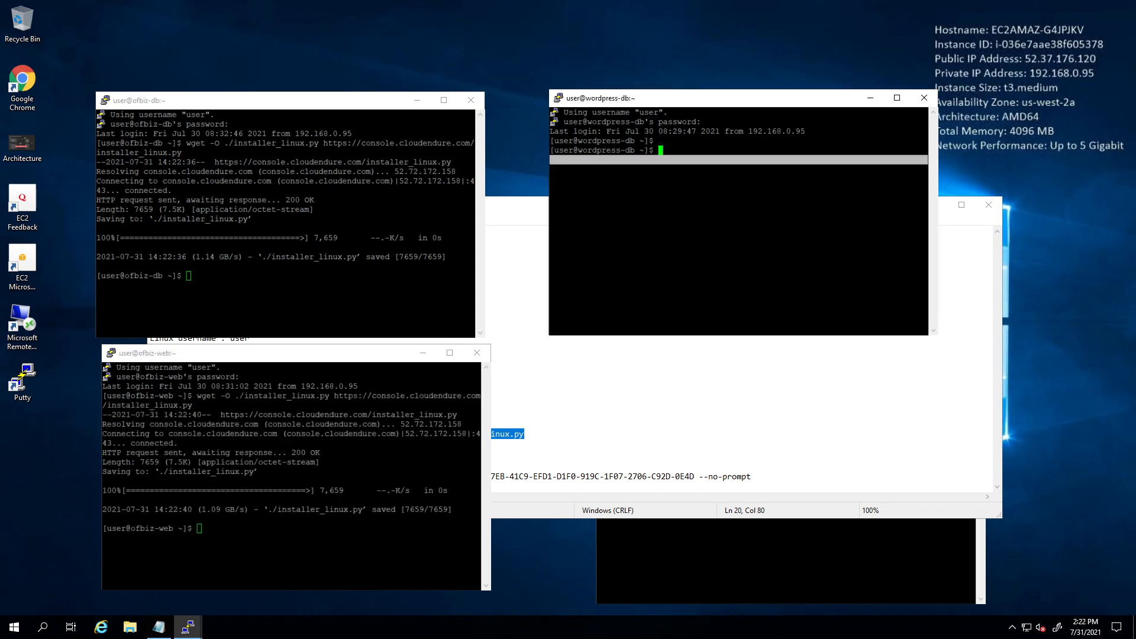
Re-copy the wget command and run the installer_linux.py download on wordpress-db and wordpress-web.
left_click(528, 428)
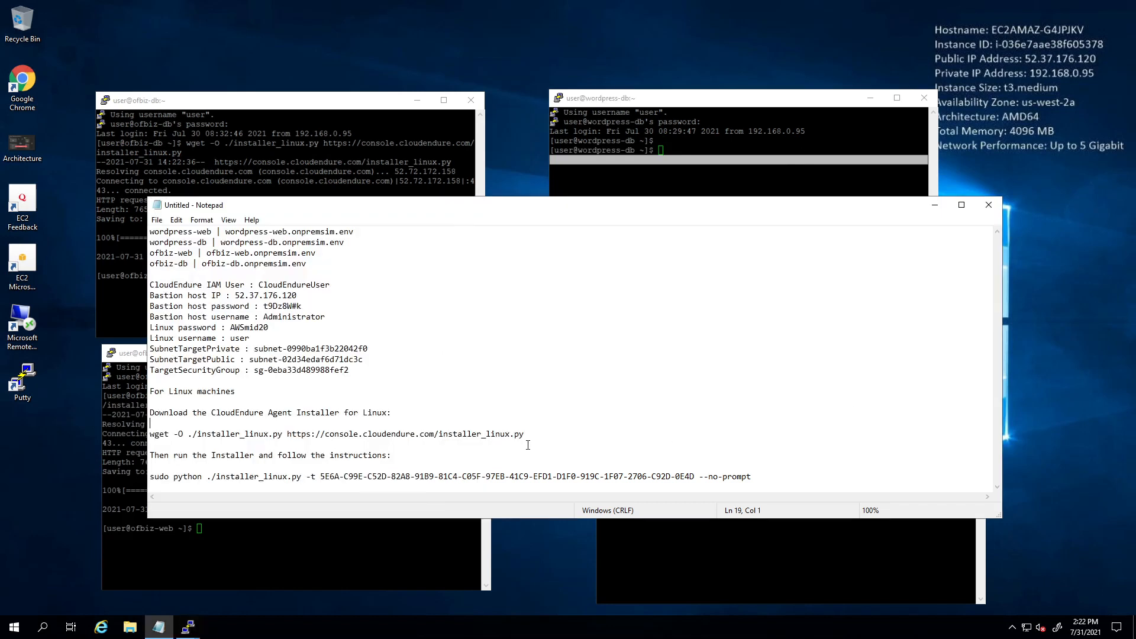
left_click_drag(182, 436, 150, 435)
key("ctrl+c")
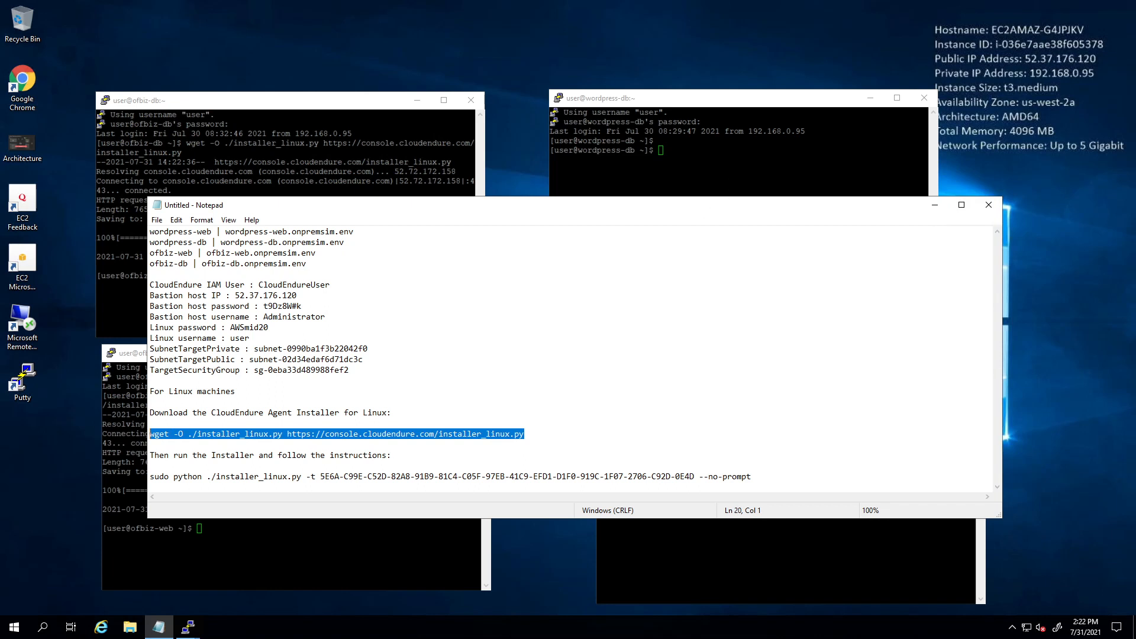
key("alt+Tab")
key("shift+Insert")
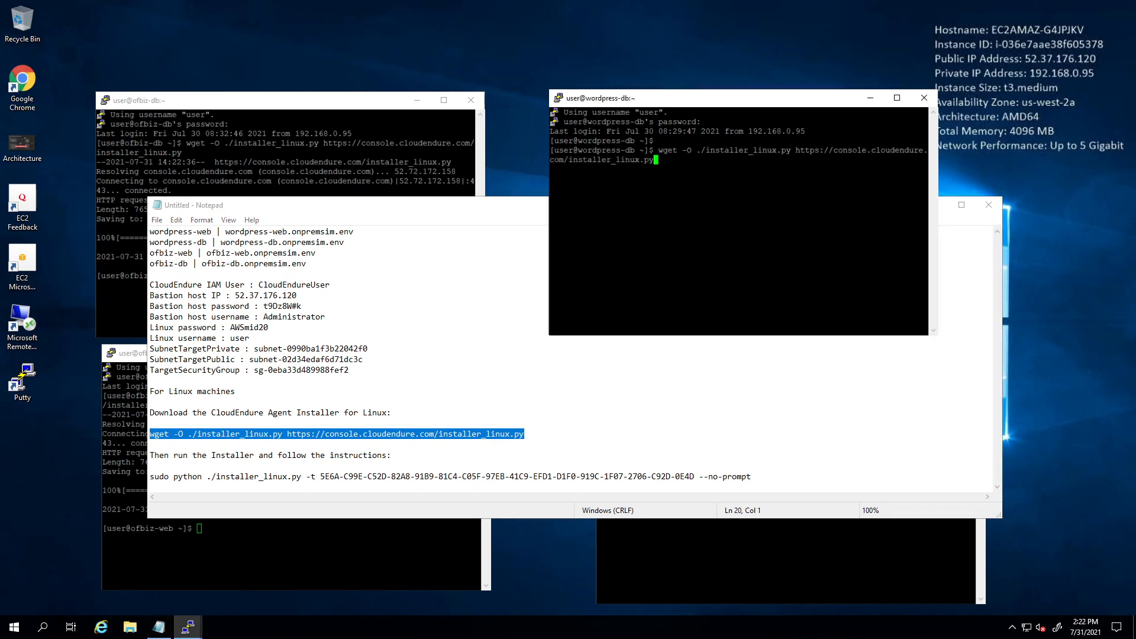
key("Return")
key("alt+Tab")
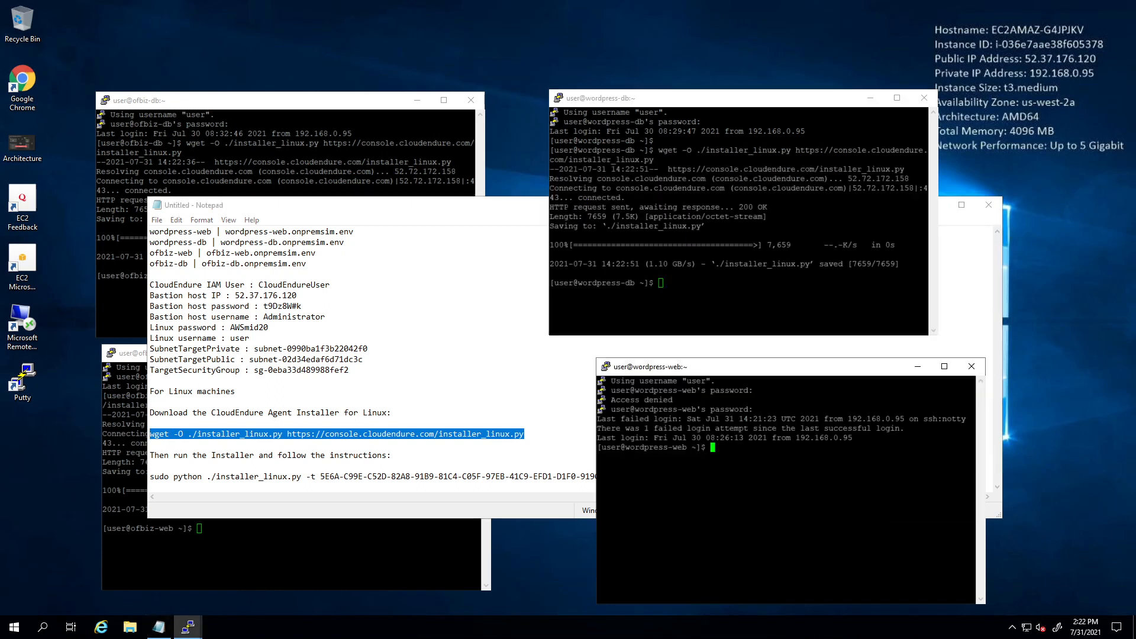
key("shift+Insert")
key("Return")
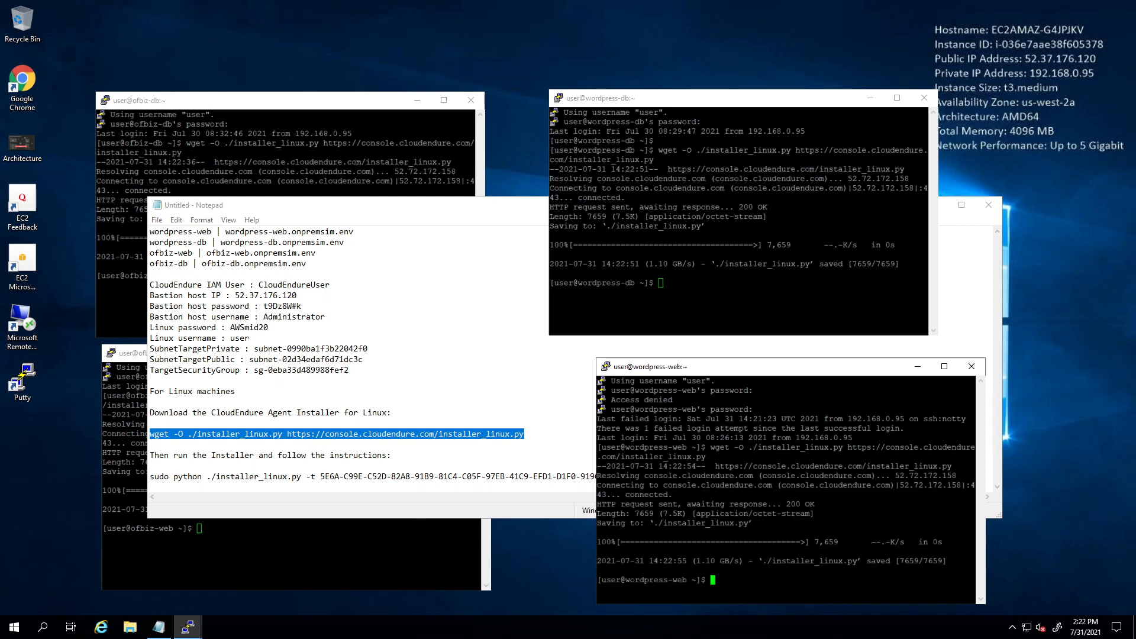
key("alt+Tab")
left_click(381, 317)
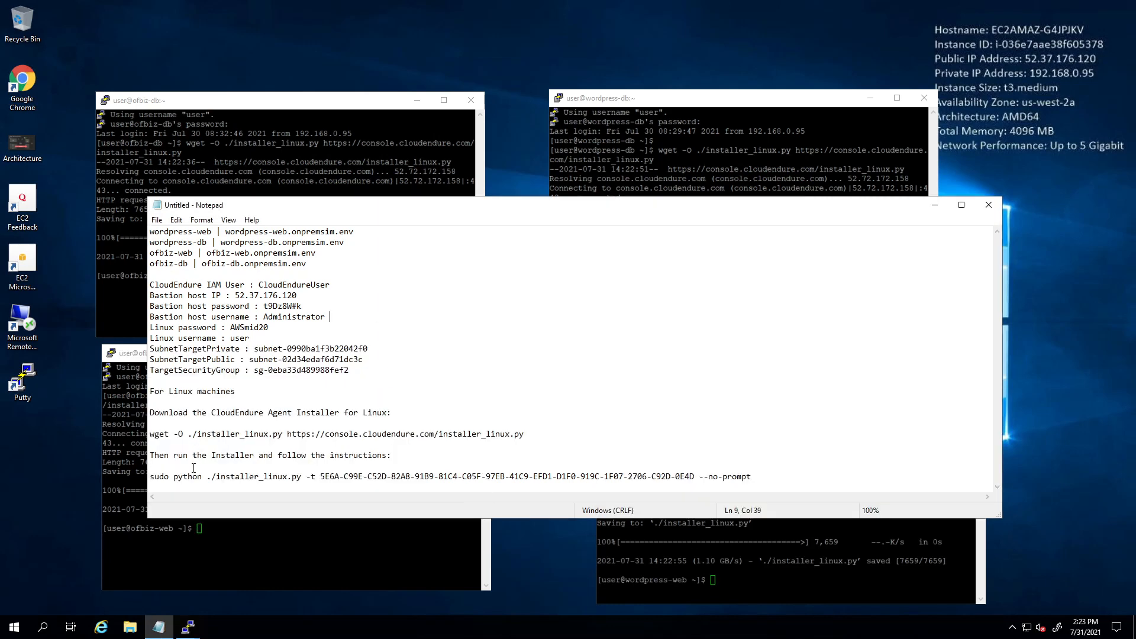
Run the sudo python agent installer command from Notepad on ofbiz-db and ofbiz-web.
left_click(211, 467)
key("Down")
key("Up")
key("Down")
key("shift+Right")
key("shift+Right")
key("shift+Right")
key("shift+Right")
key("shift+Right")
key("shift+Right")
key("shift+Right")
key("shift+Right")
key("shift+Right")
key("shift+Right")
key("shift+Right")
key("shift+Right")
key("shift+Right")
key("shift+Right")
key("shift+Right")
key("shift+Right")
key("shift+Right")
key("shift+Right")
key("shift+Right")
key("shift+Right")
key("shift+Right")
key("shift+Right")
key("shift+Right")
key("shift+Right")
key("shift+Right")
key("shift+Right")
key("shift+Right")
key("shift+Right")
key("shift+Right")
key("shift+Right")
key("shift+Right")
key("shift+Right")
key("shift+Right")
key("shift+Right")
key("shift+Right")
key("shift+Right")
key("shift+Right")
key("shift+Right")
key("shift+Right")
key("shift+Right")
key("ctrl+c")
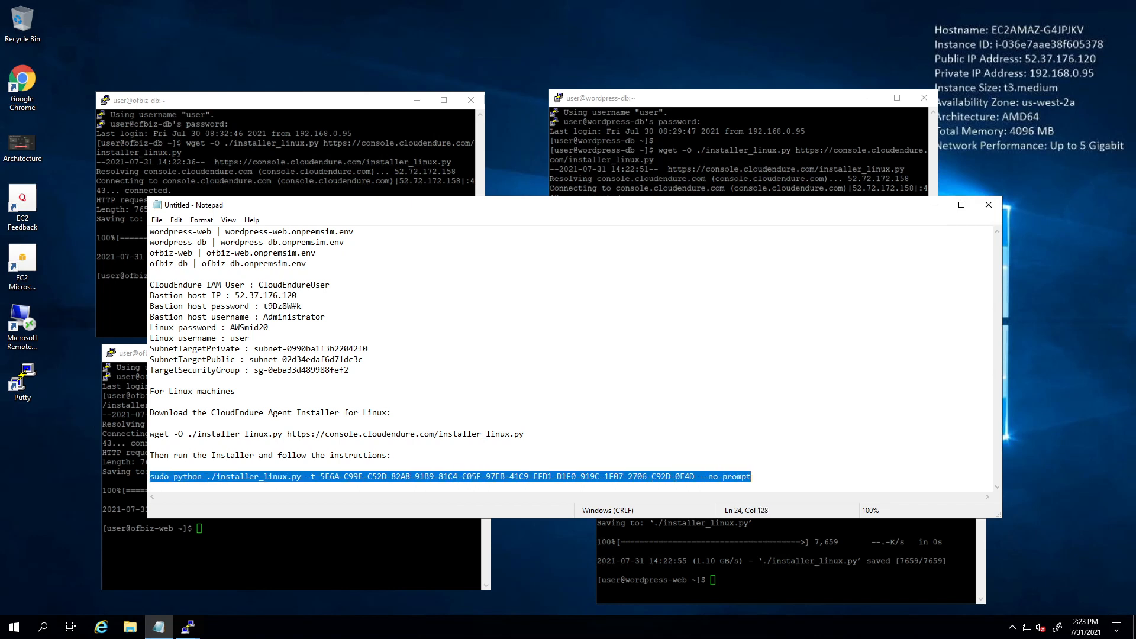
left_click(242, 104)
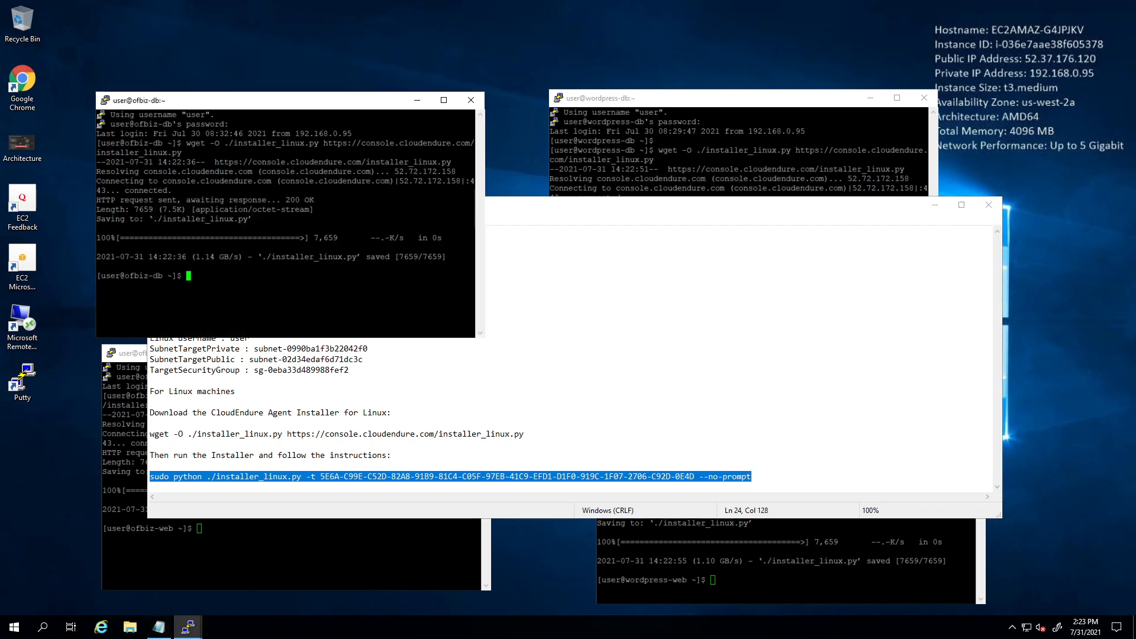
key("shift+Insert")
key("Return")
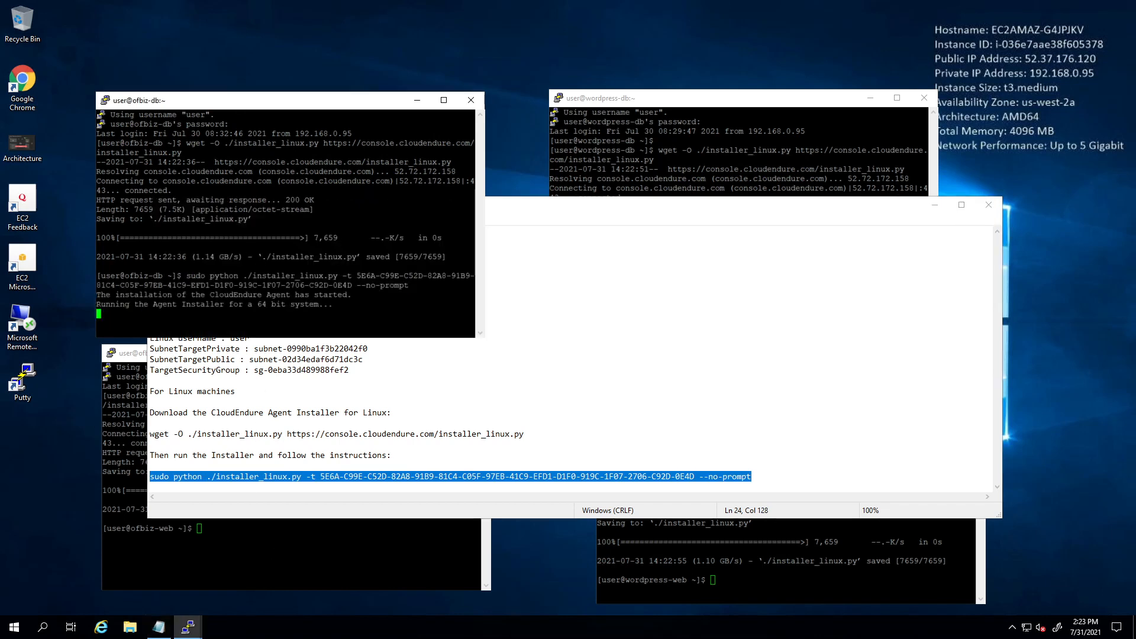
left_click(133, 353)
key("shift+Insert")
key("Return")
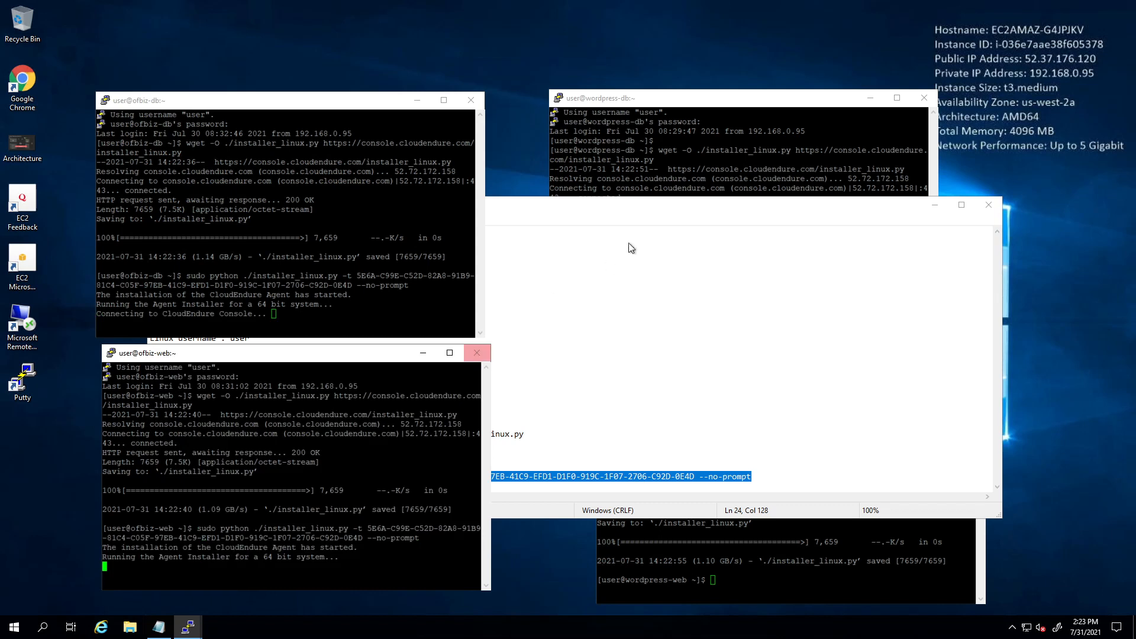
Clear the stray character, re-copy the installer command and run it on wordpress-db.
left_click(731, 169)
type("1")
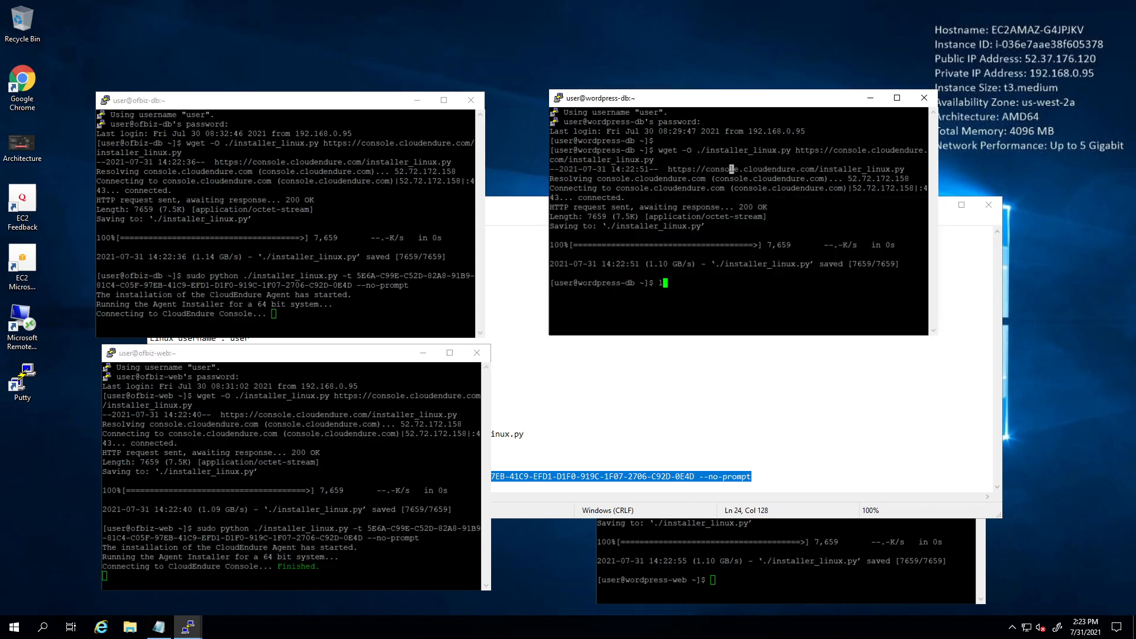
key("BackSpace")
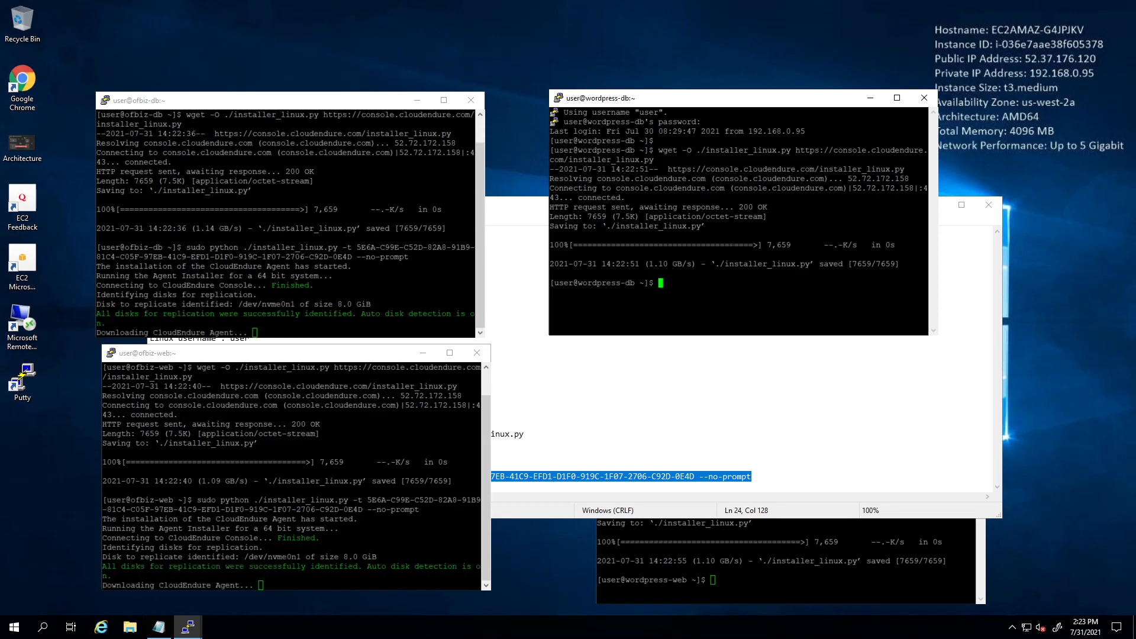
left_click(760, 476)
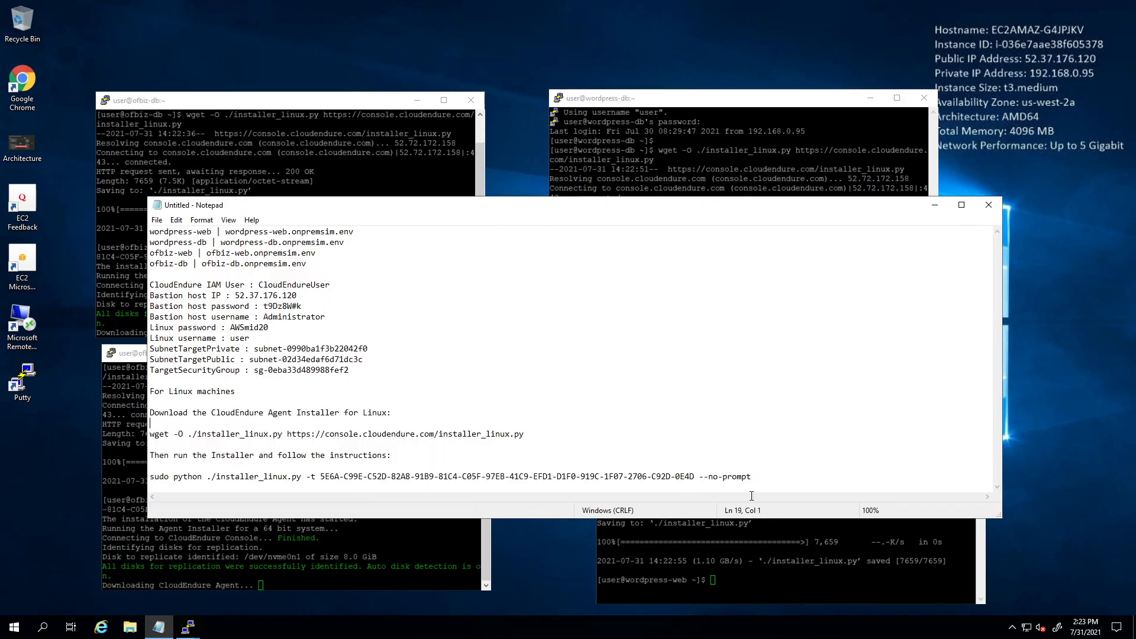
left_click_drag(760, 477, 150, 466)
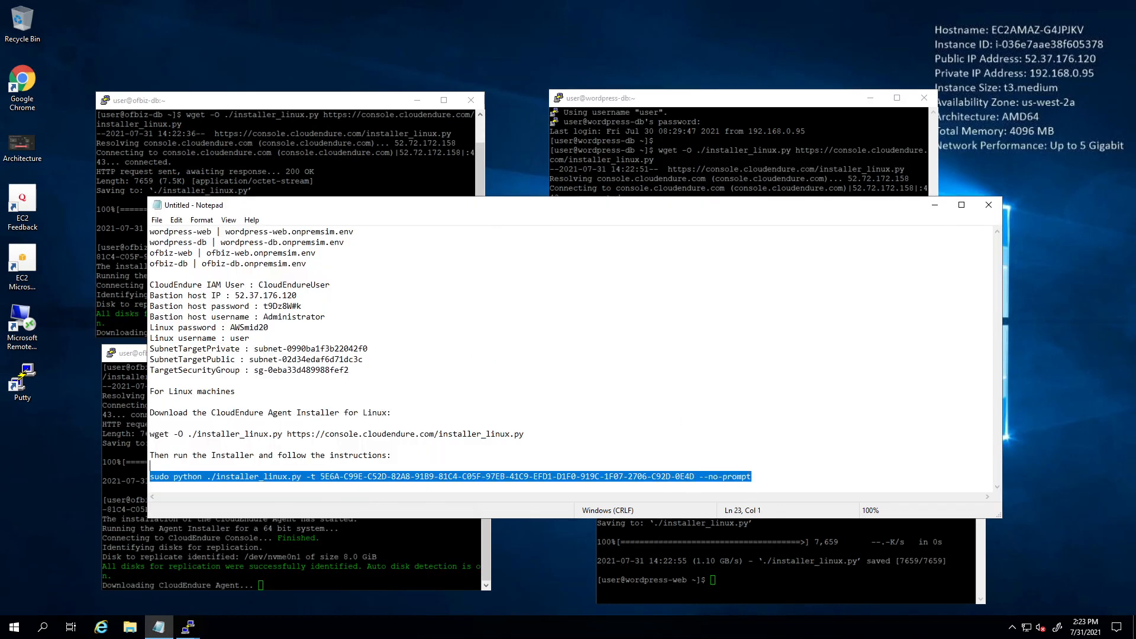
left_click_drag(763, 122, 758, 120)
key("Return")
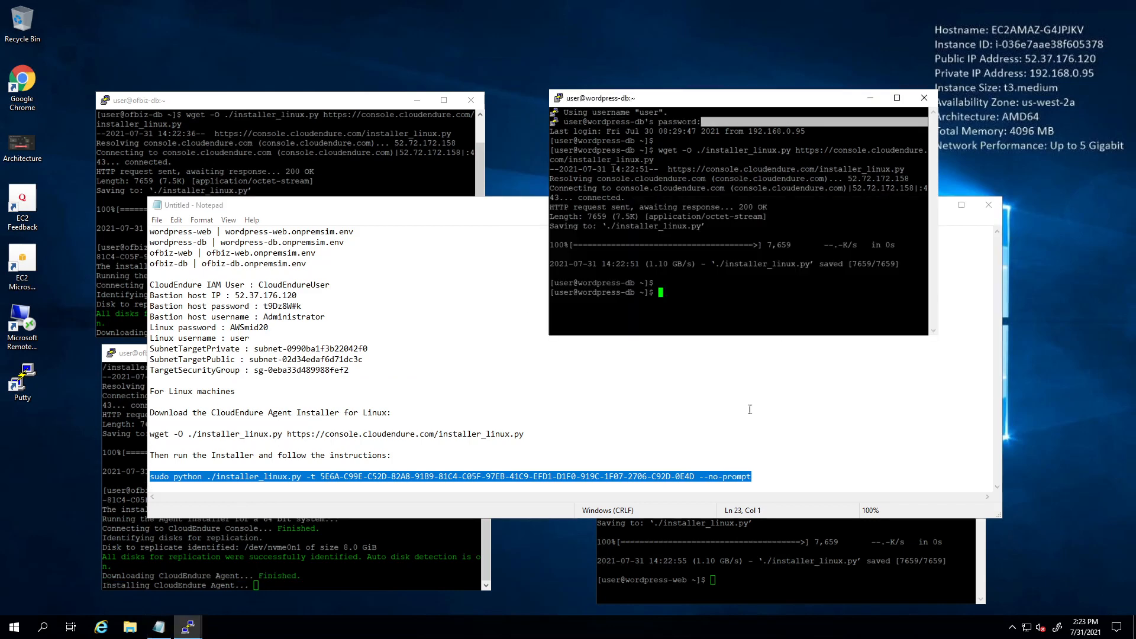
right_click(536, 300)
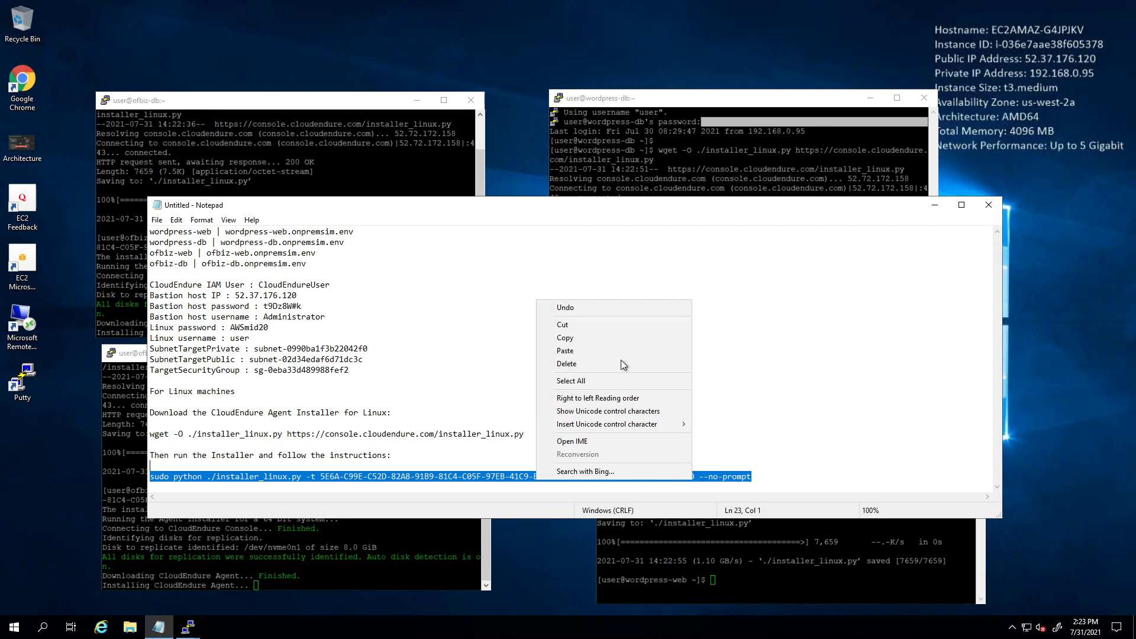
left_click(581, 338)
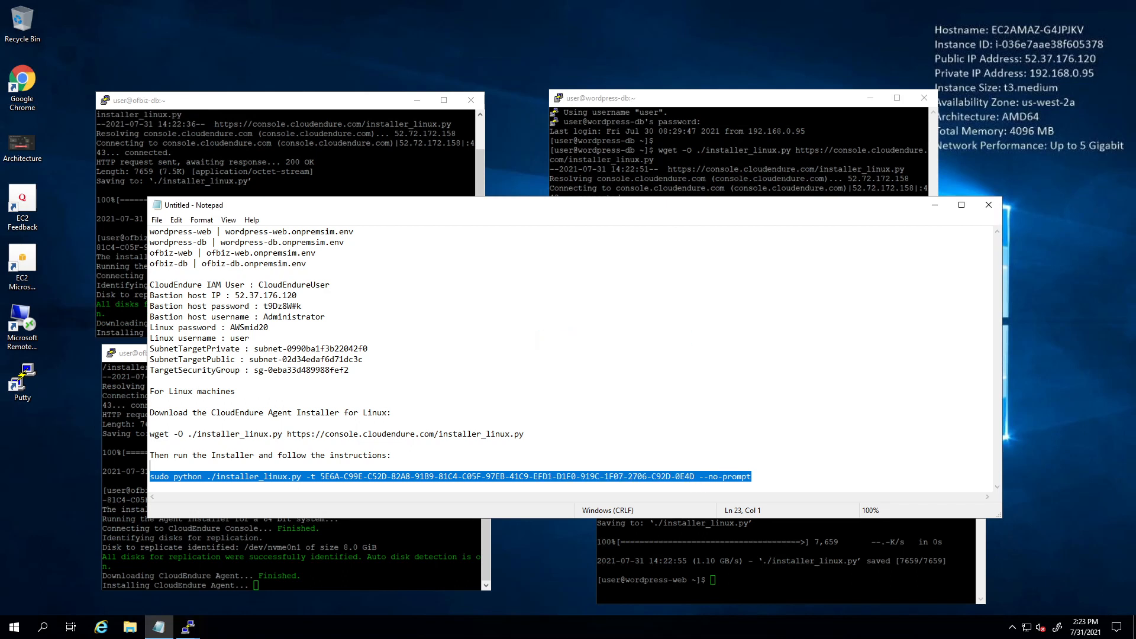
key("alt+Tab")
key("Return")
key("shift+Insert")
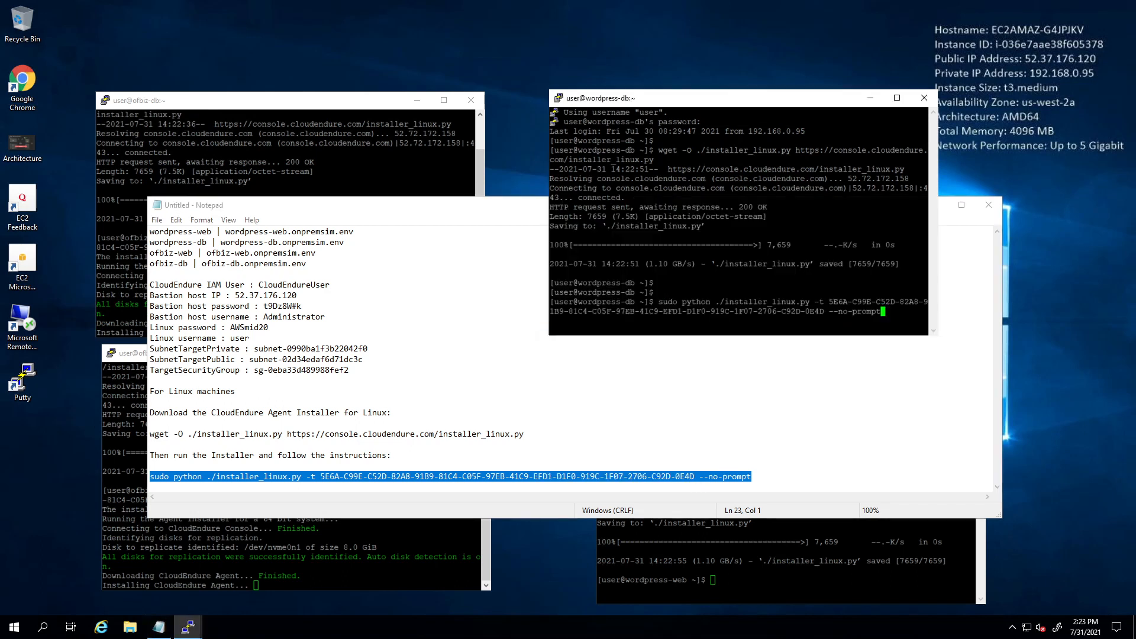
key("Return")
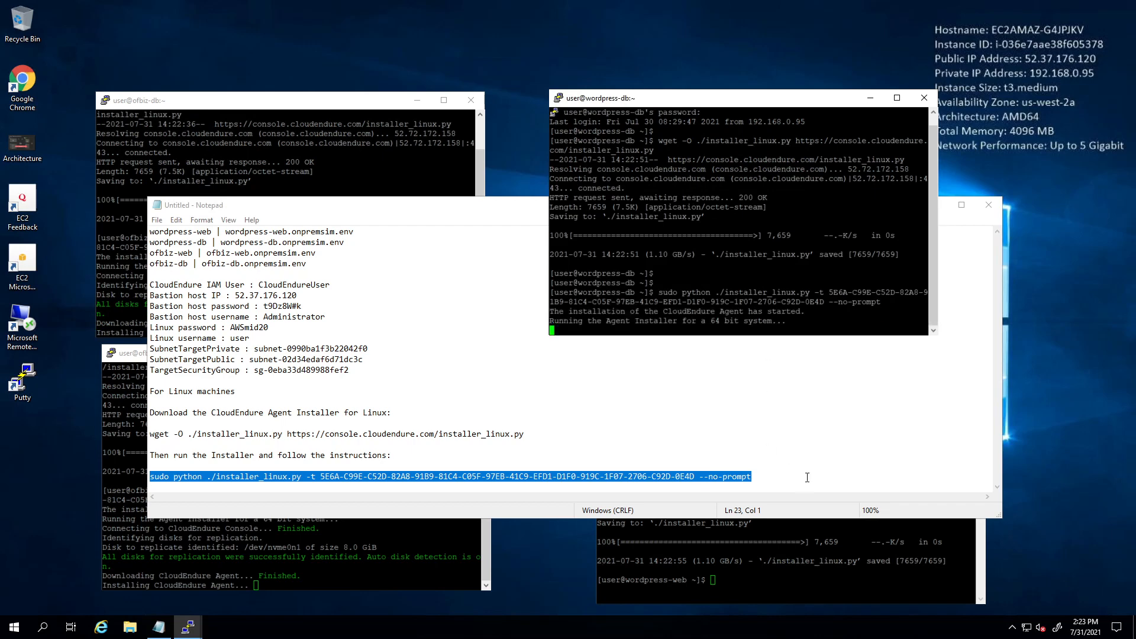
Run the agent installer on wordpress-web and hide Notepad to show all four terminals.
left_click(767, 561)
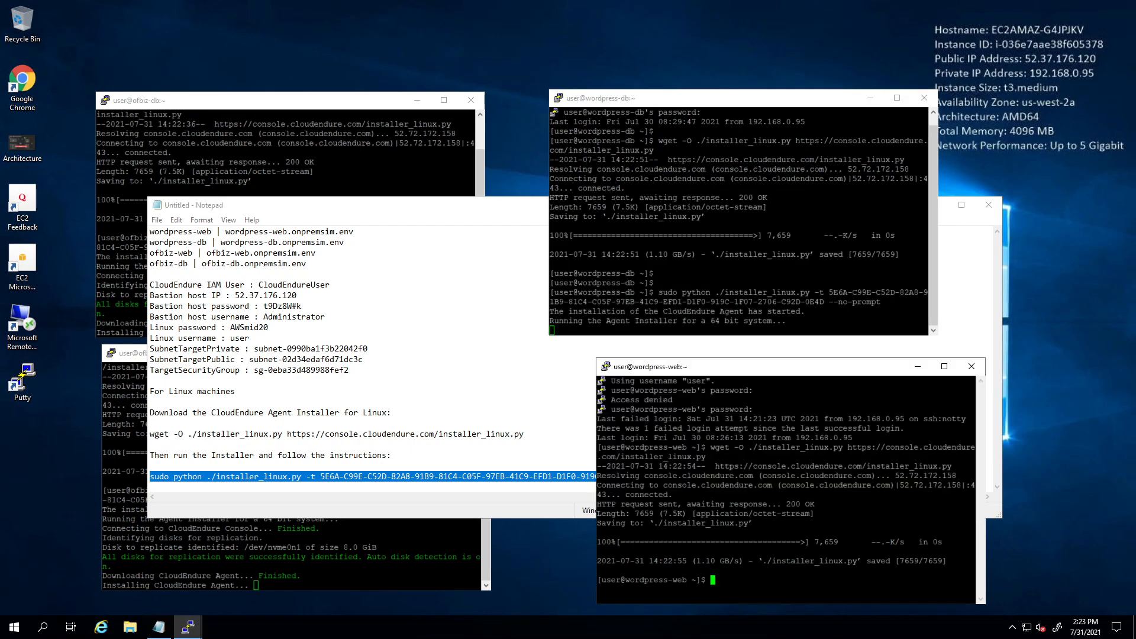
key("Return")
key("shift+Insert")
key("Return")
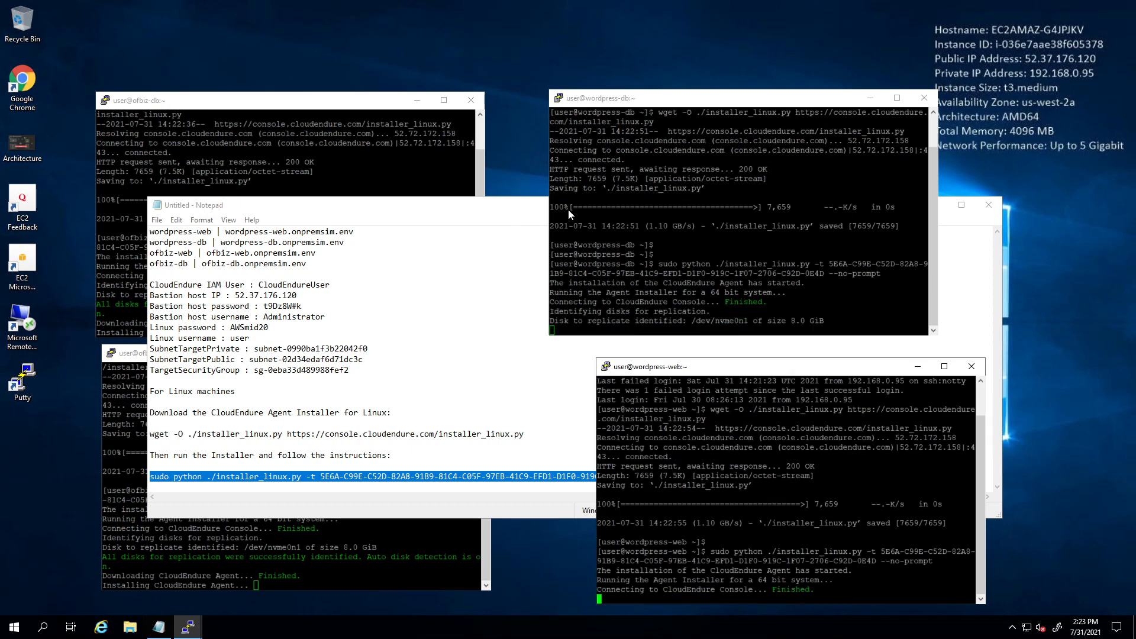
left_click(515, 210)
left_click(930, 207)
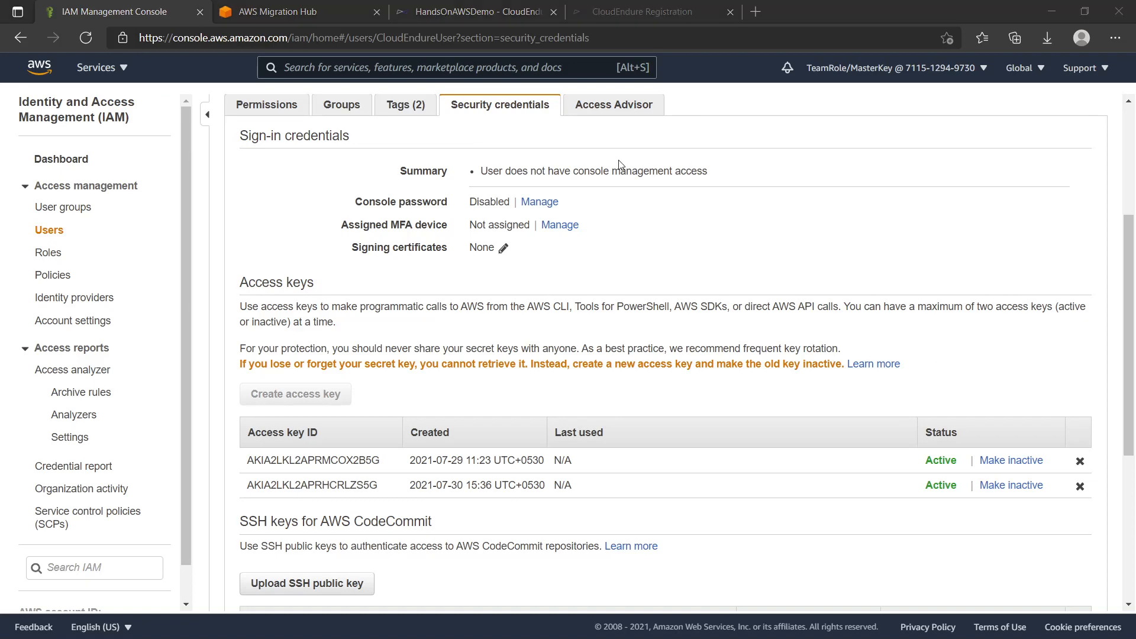
Switch to the CloudEndure machine list with Ctrl+3.
key("ctrl+3")
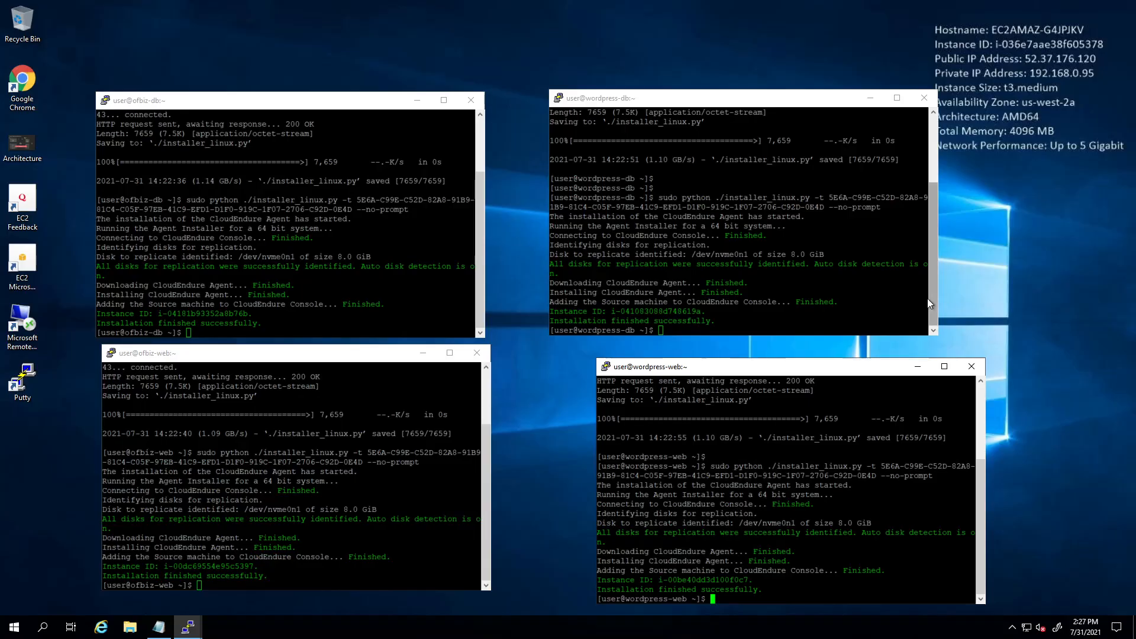
Bring the ofbiz-db PuTTY terminal to the front.
left_click(188, 332)
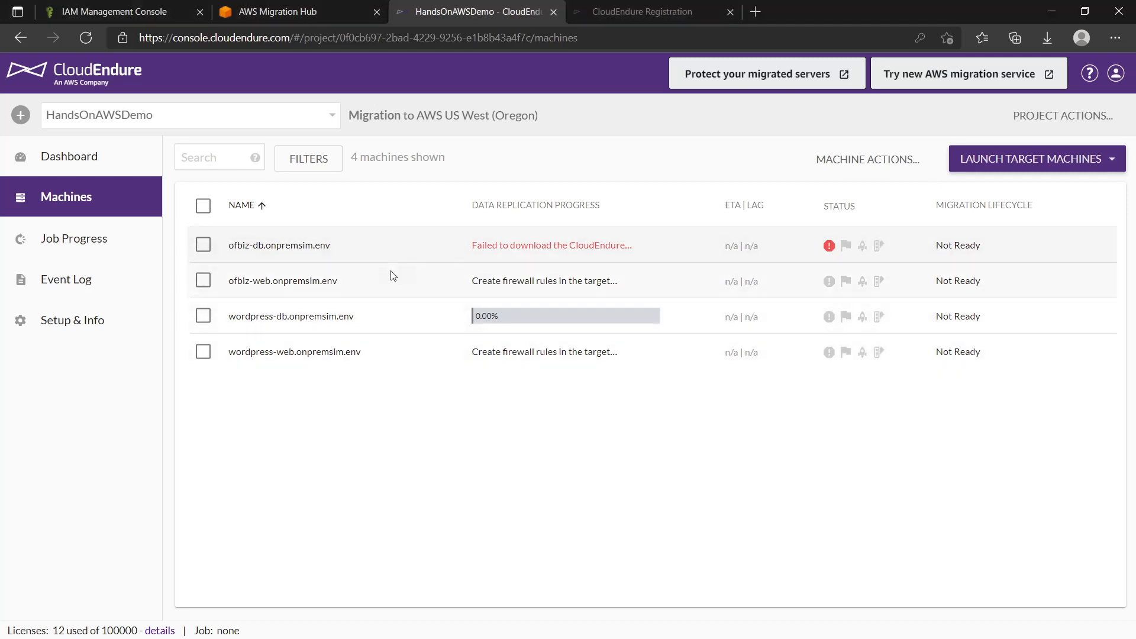
Read ofbiz-db's replication-software download failure in its dashboard, then return to the IAM credentials.
left_click(828, 246)
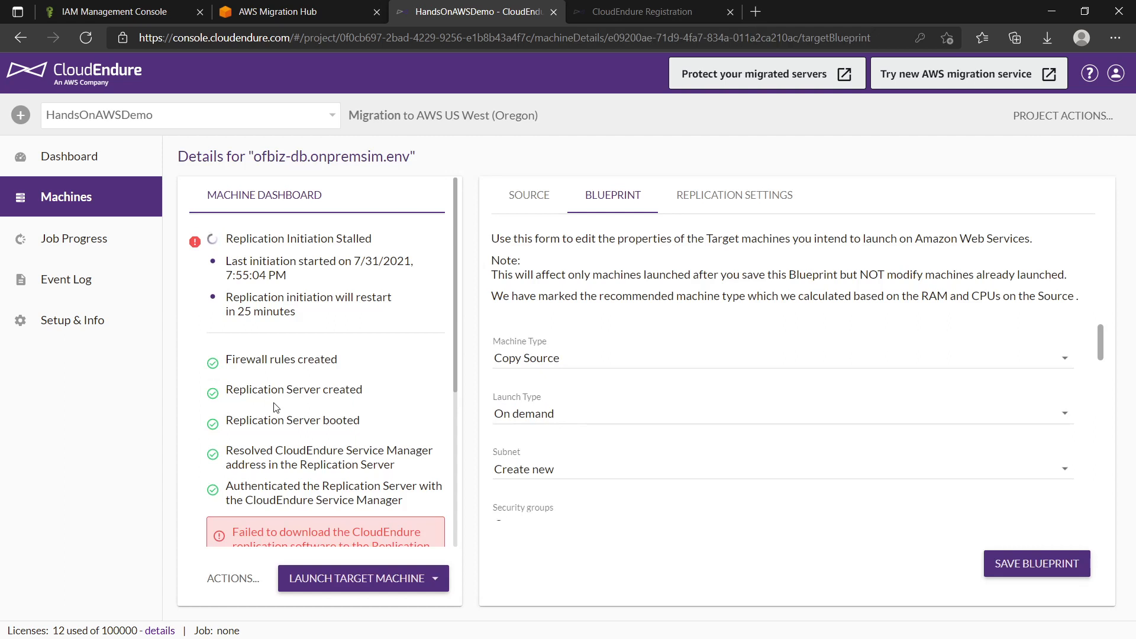
scroll(274, 409, "down", 1)
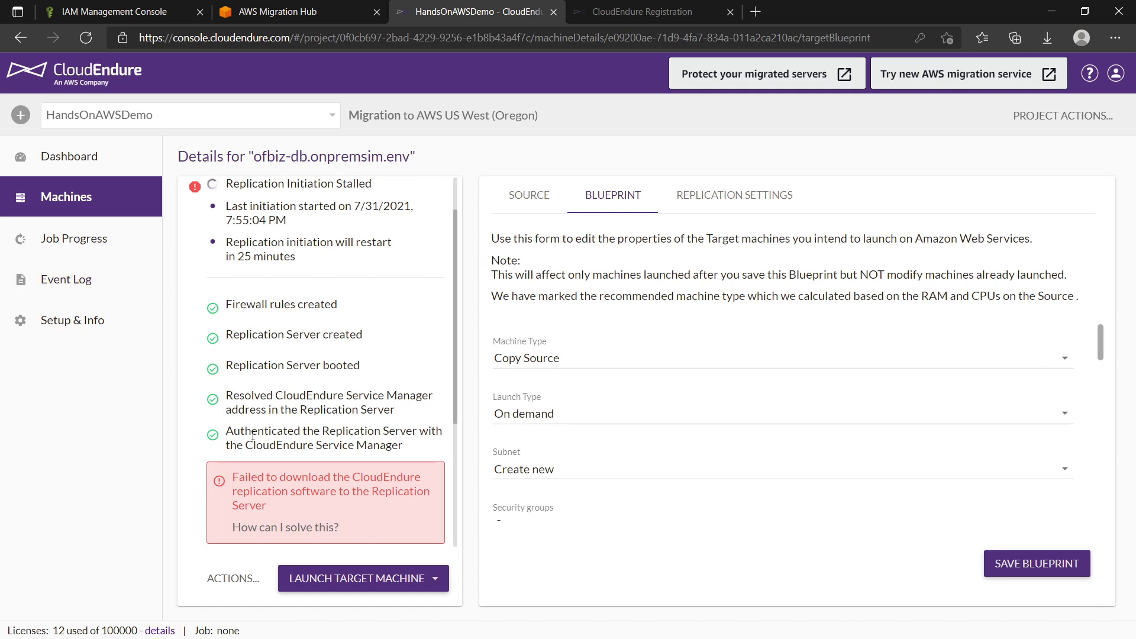
left_click_drag(252, 435, 364, 445)
scroll(340, 449, "down", 1)
left_click_drag(286, 422, 381, 449)
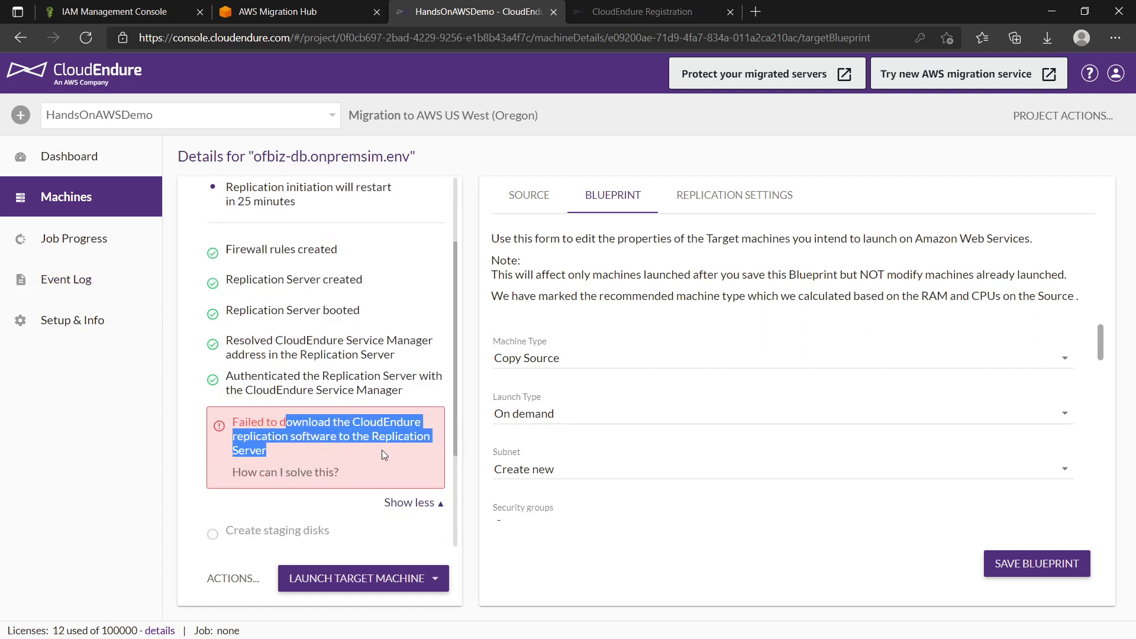
left_click(400, 452)
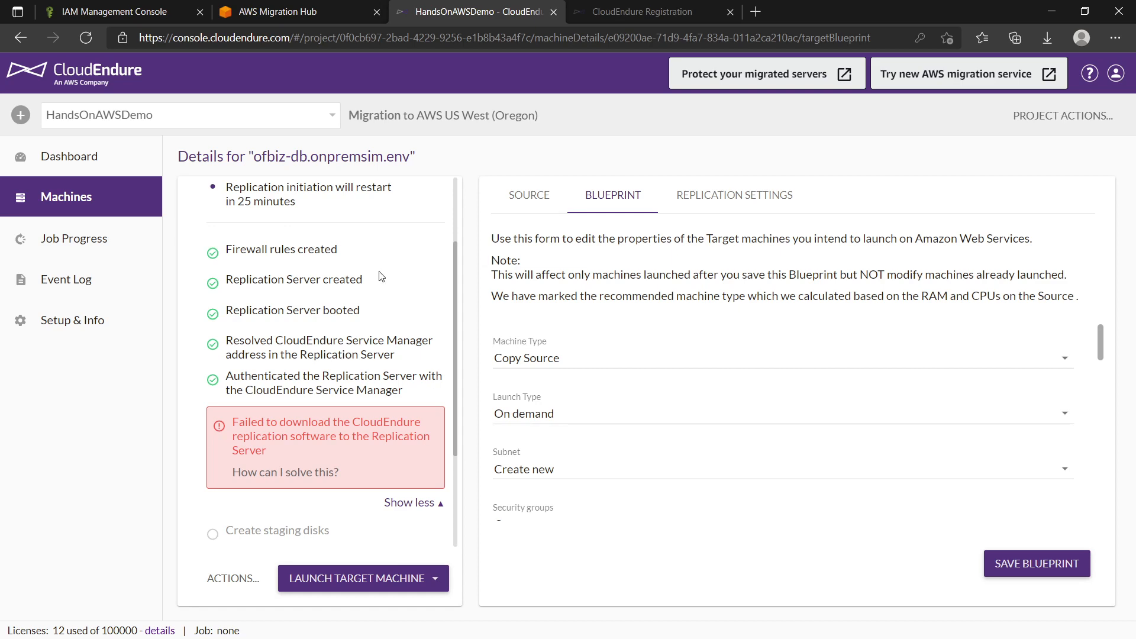
left_click(144, 8)
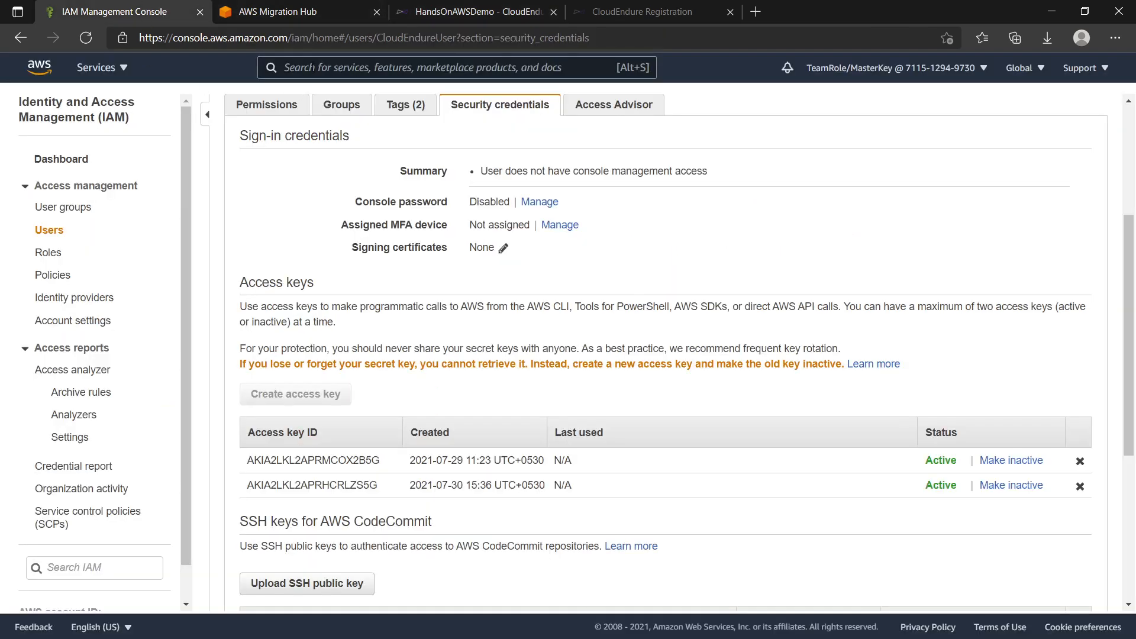
Open EC2 in a new tab and list the running Oregon instances, enlarging the table.
type("ec2")
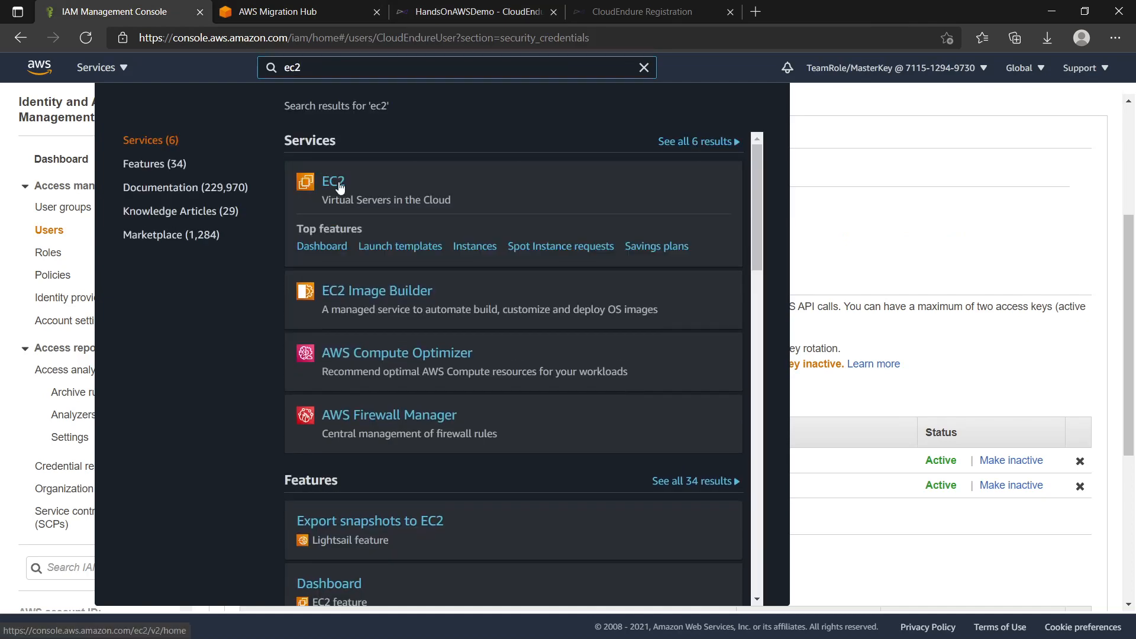
middle_click(331, 182)
left_click(263, 7)
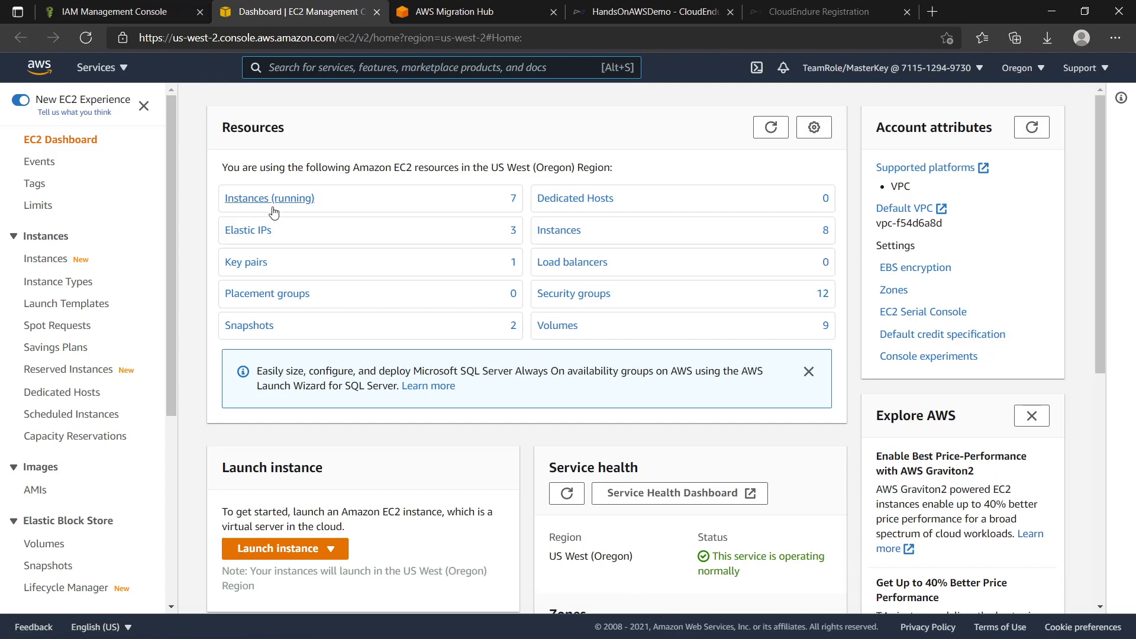
left_click(273, 207)
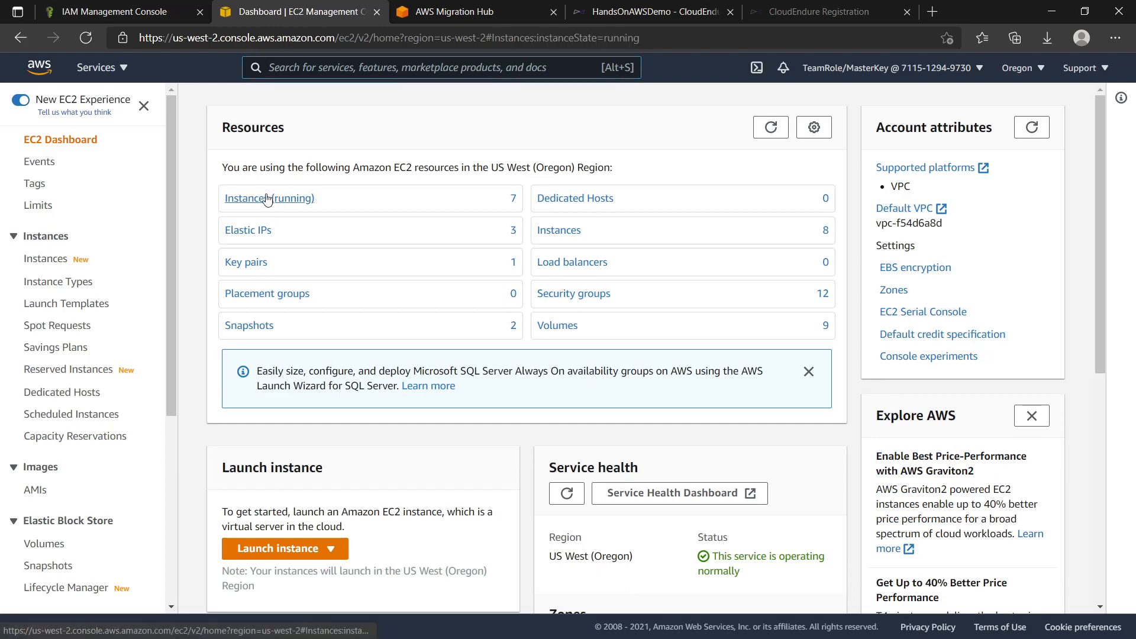
scroll(791, 355, "down", 1)
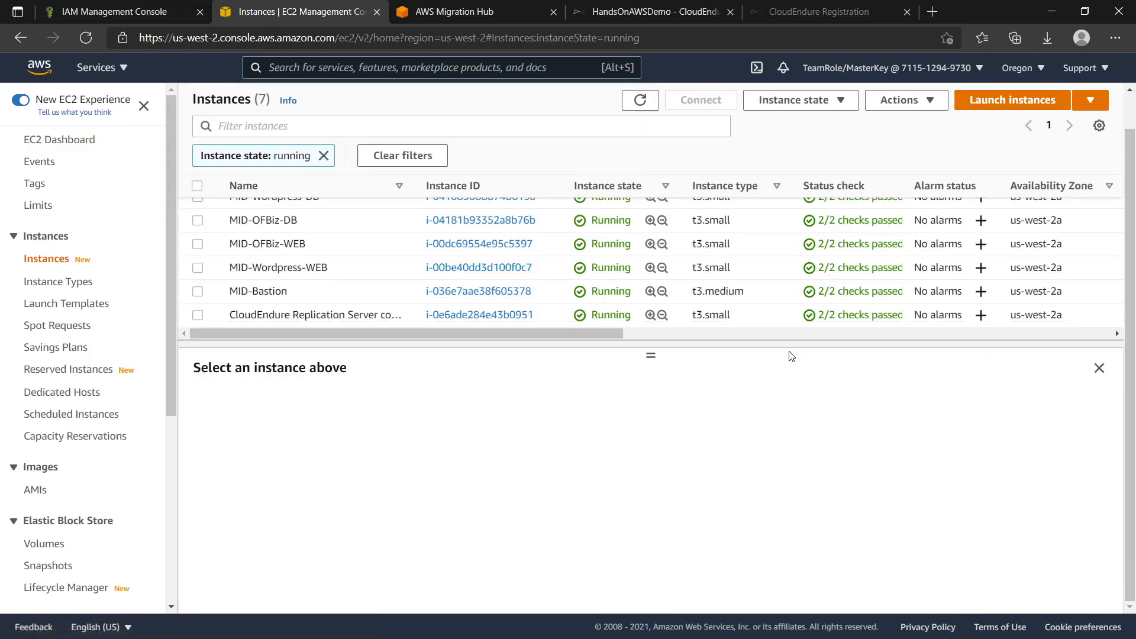
left_click_drag(651, 355, 656, 491)
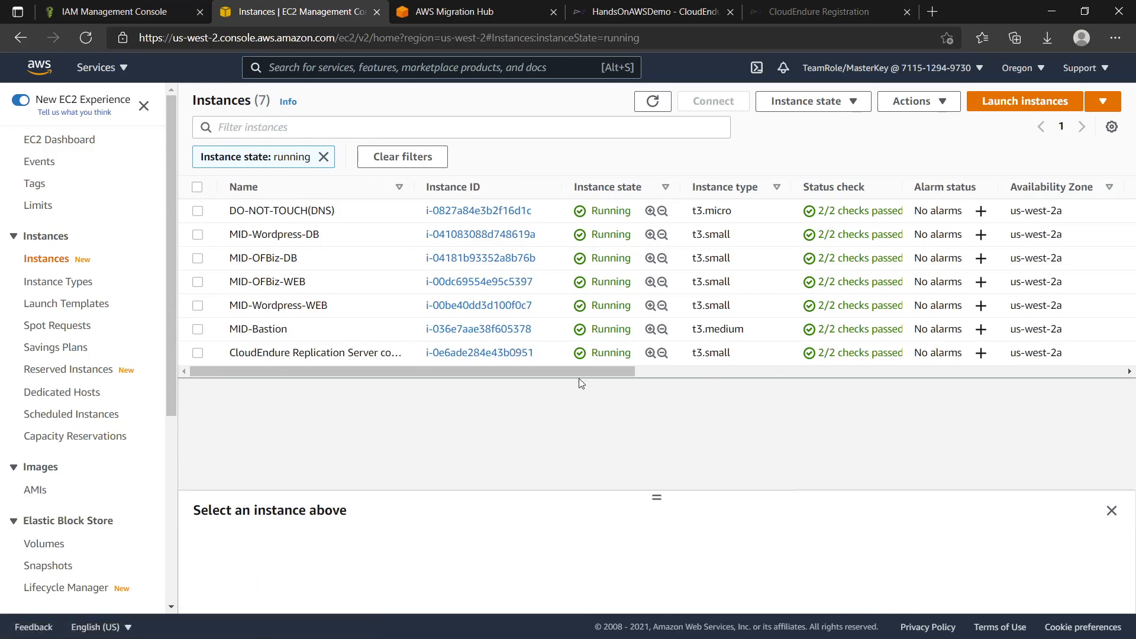
left_click_drag(576, 375, 515, 369)
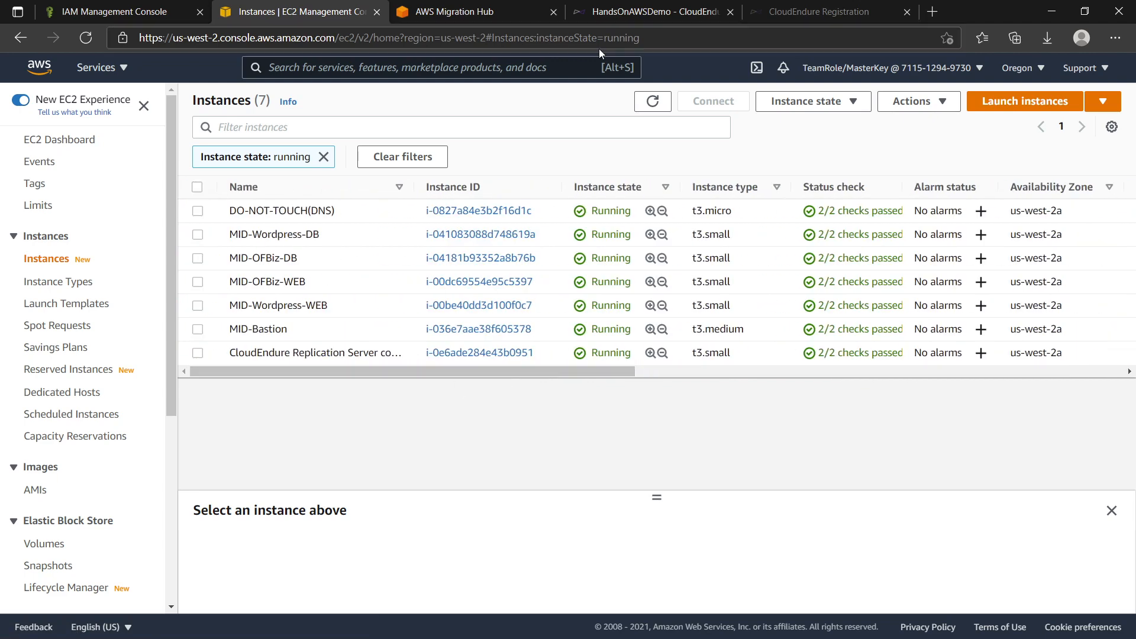
Check the HandsOnAWSDemo Machines list, with wordpress-db at 91.19%, then return to the remote desktop.
left_click(667, 10)
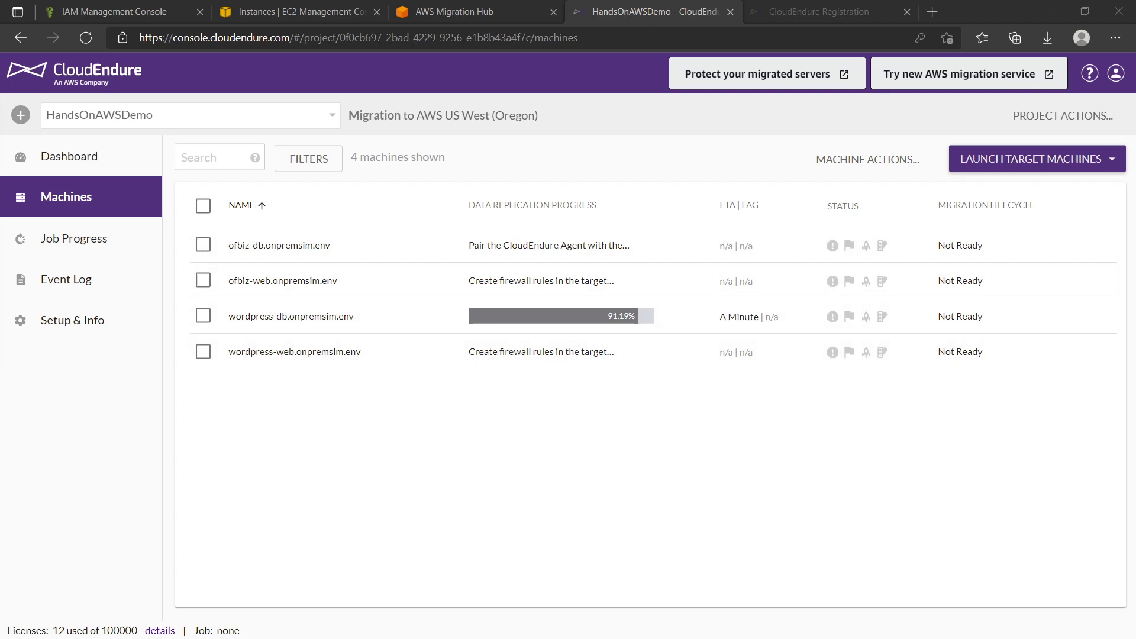
key("alt+Tab")
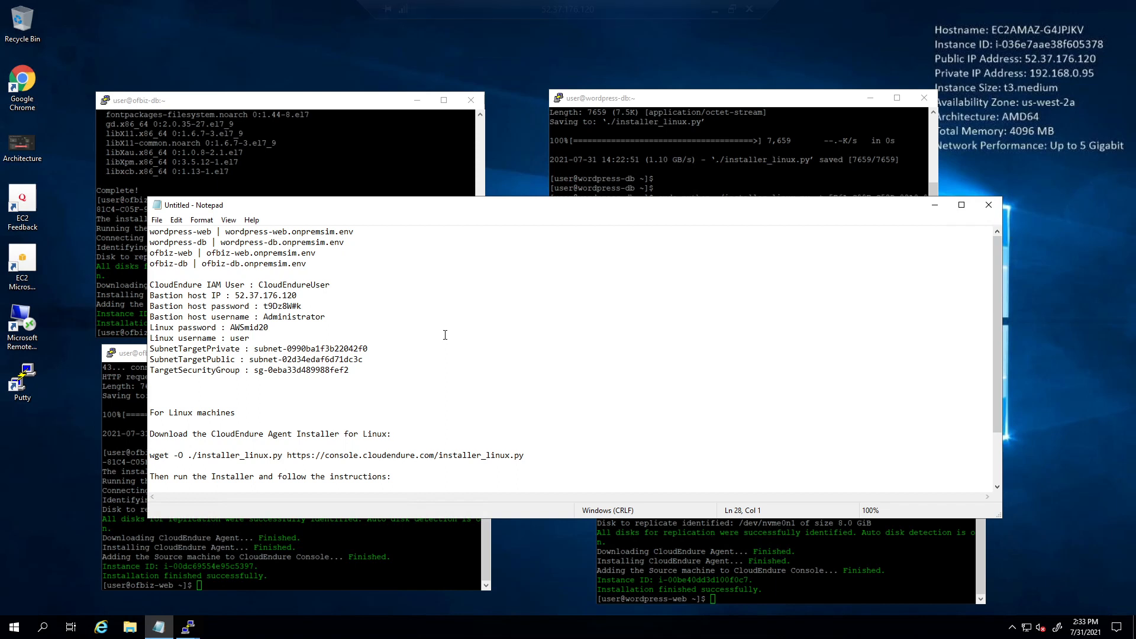
Select the 'sudo yum -y install glibc' command in Notepad for the ofbiz-db terminal.
scroll(188, 482, "down", 2)
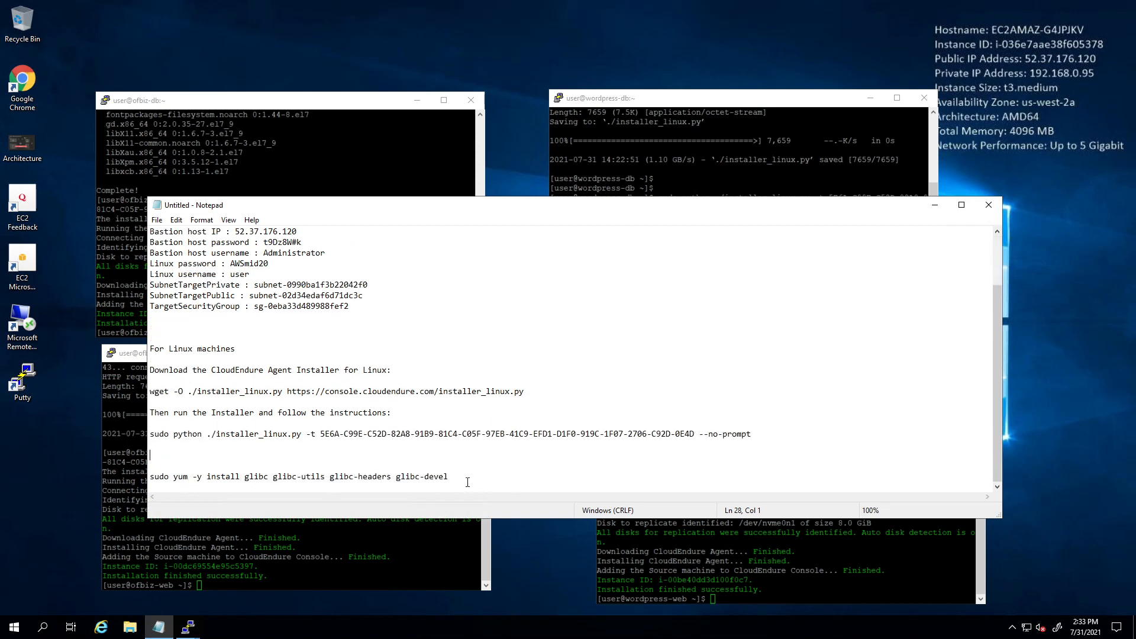
left_click_drag(468, 482, 149, 476)
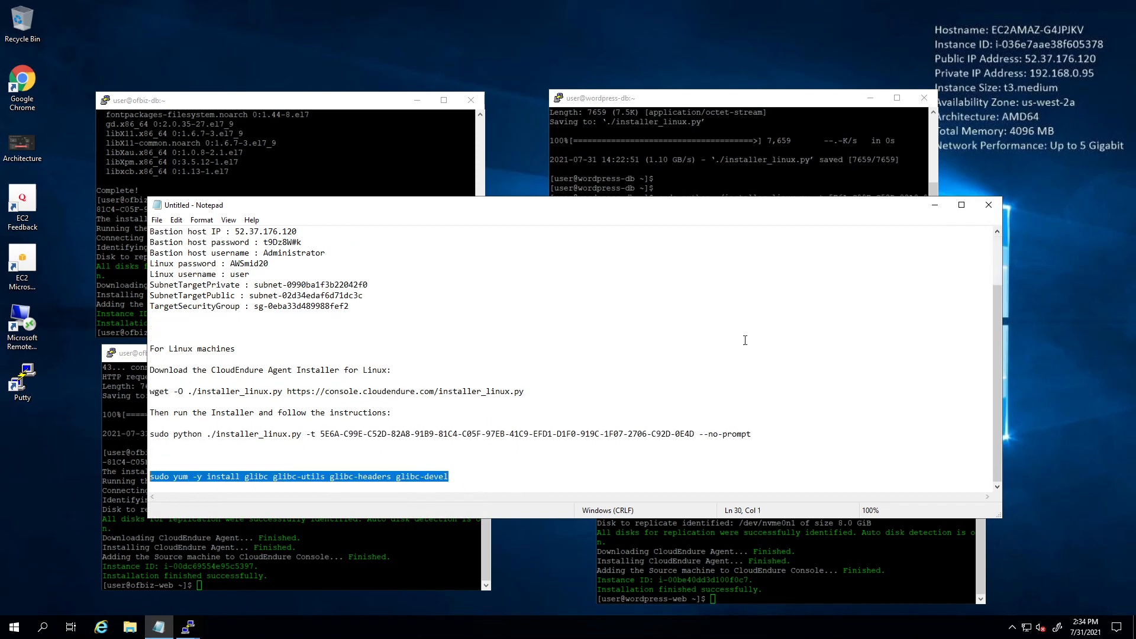
left_click(363, 111)
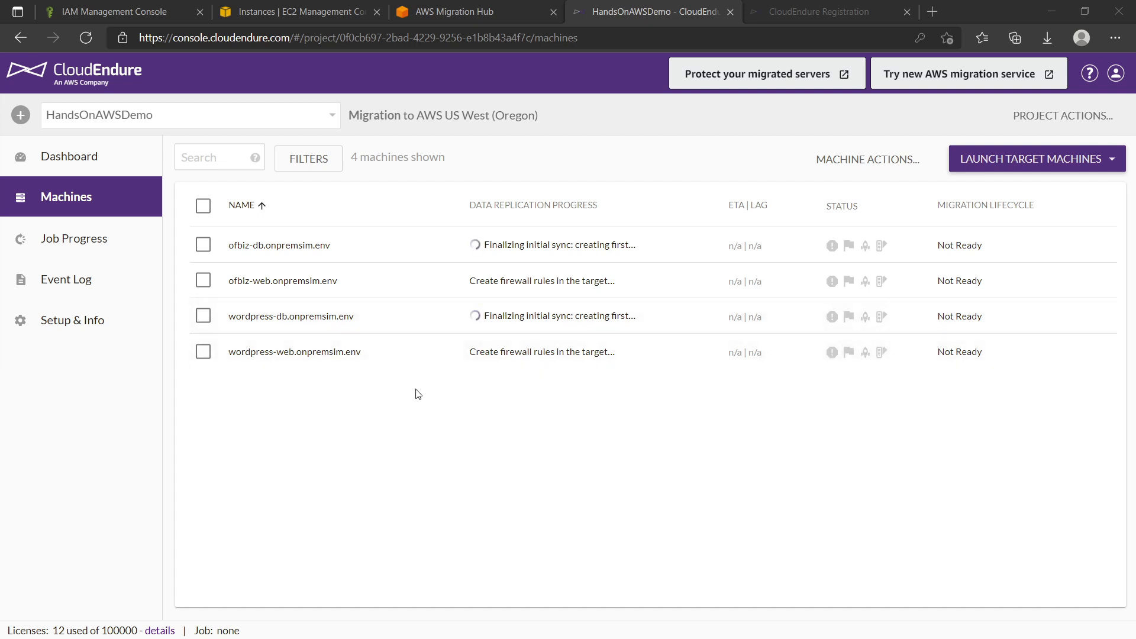
Open ofbiz-db's Blueprint tab and choose t3.medium as its machine type.
left_click(294, 246)
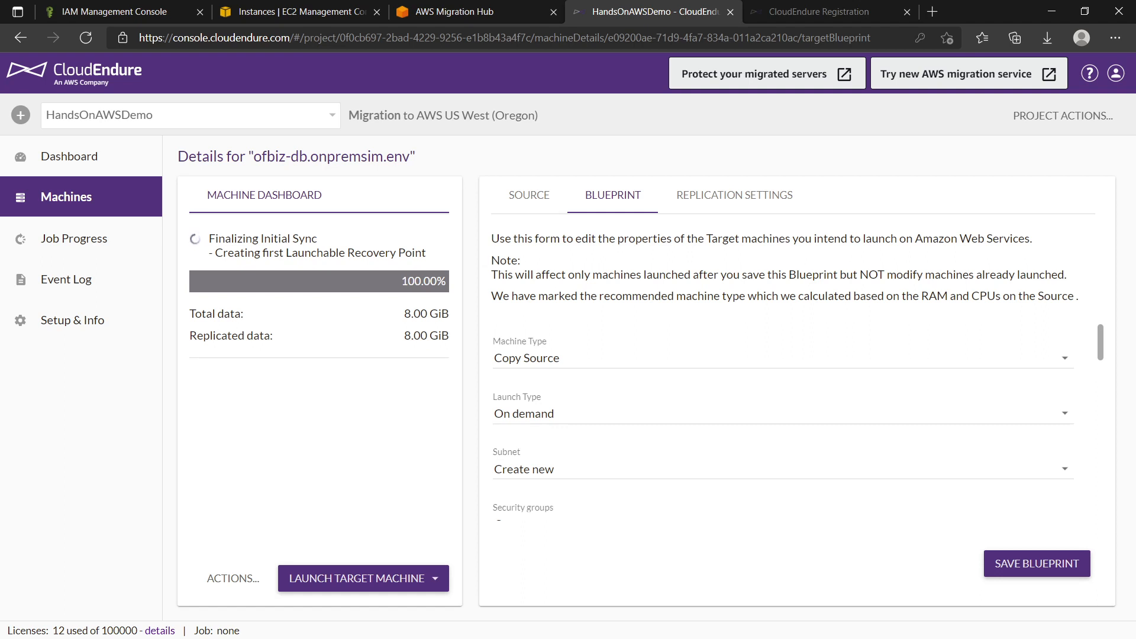
left_click(679, 367)
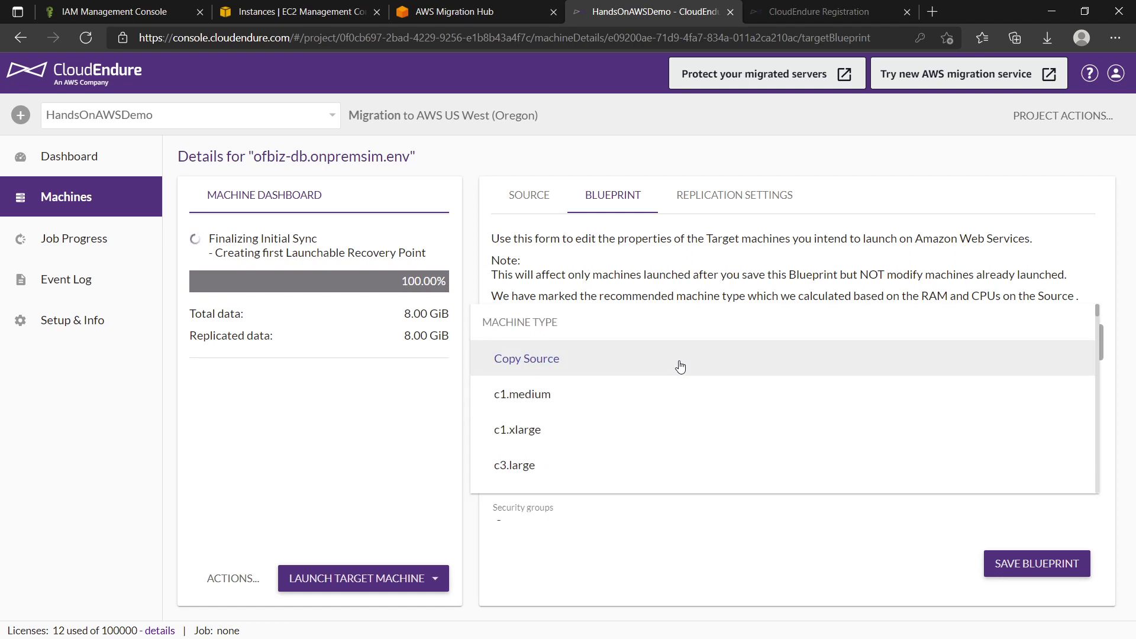
scroll(704, 466, "down", 5)
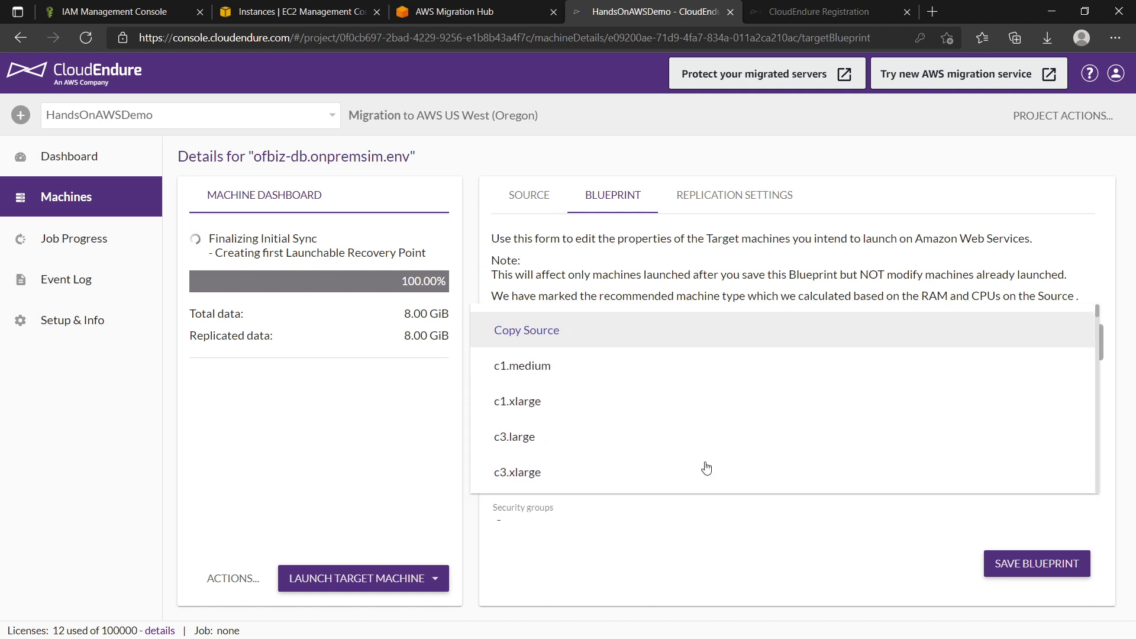
scroll(707, 468, "down", 1)
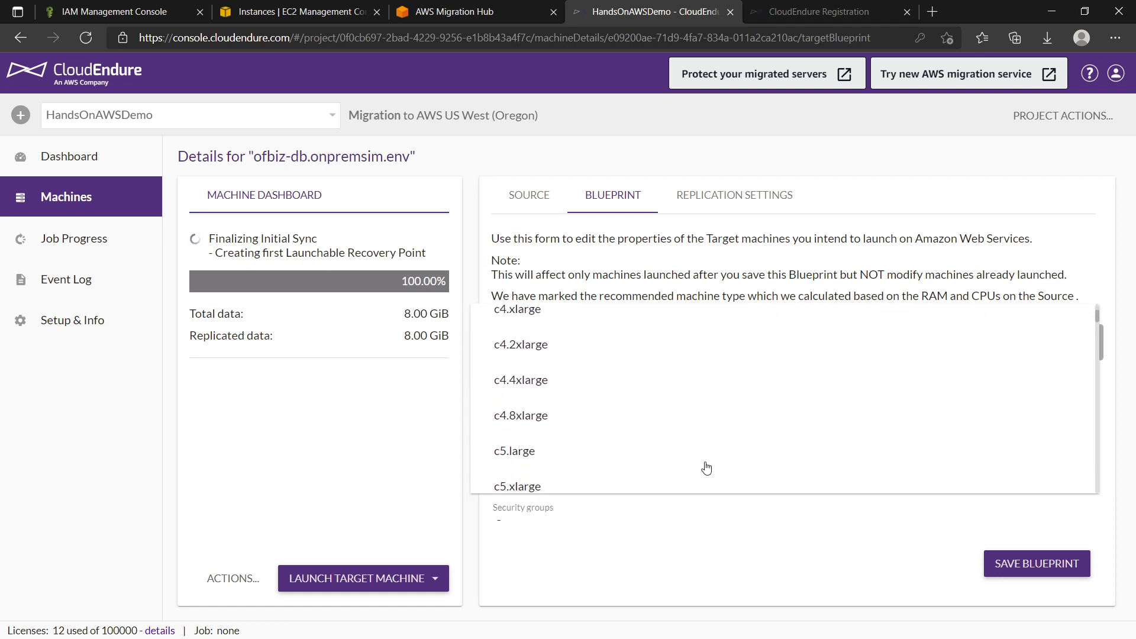
scroll(706, 468, "down", 10)
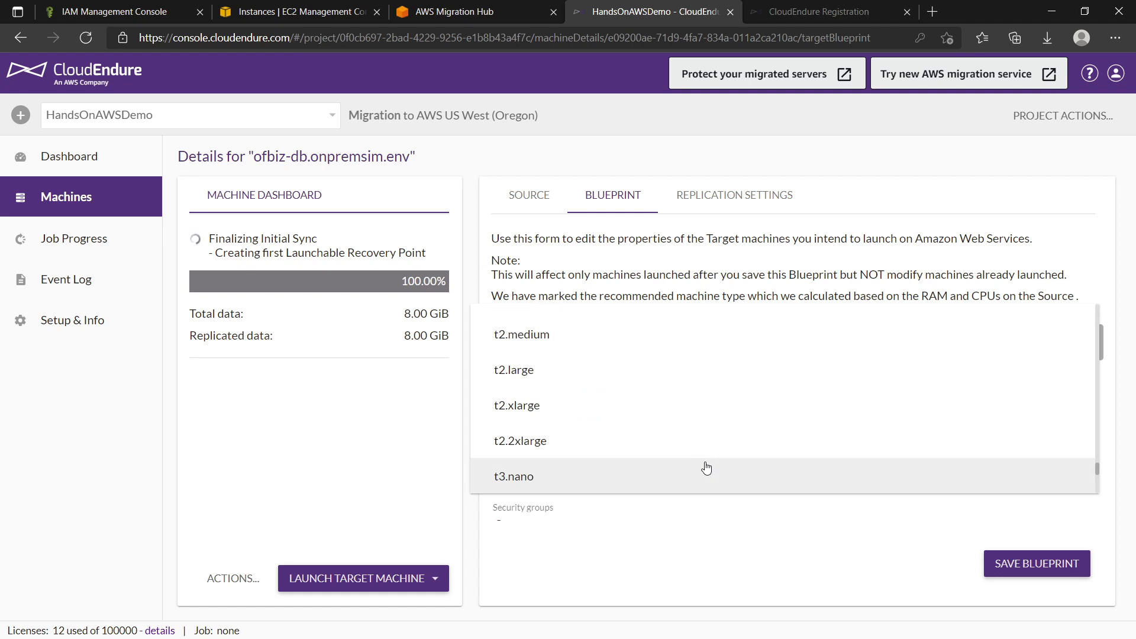
scroll(707, 468, "down", 4)
left_click(707, 468)
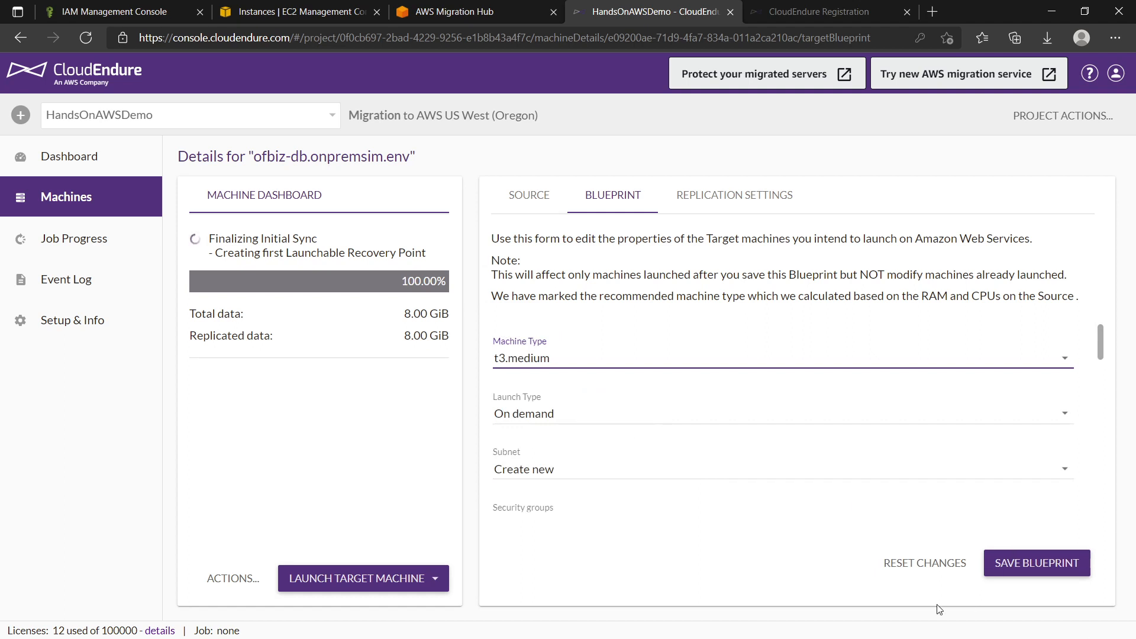
Place the ofbiz-db blueprint on the TargetPrivate subnet.
scroll(787, 514, "down", 1)
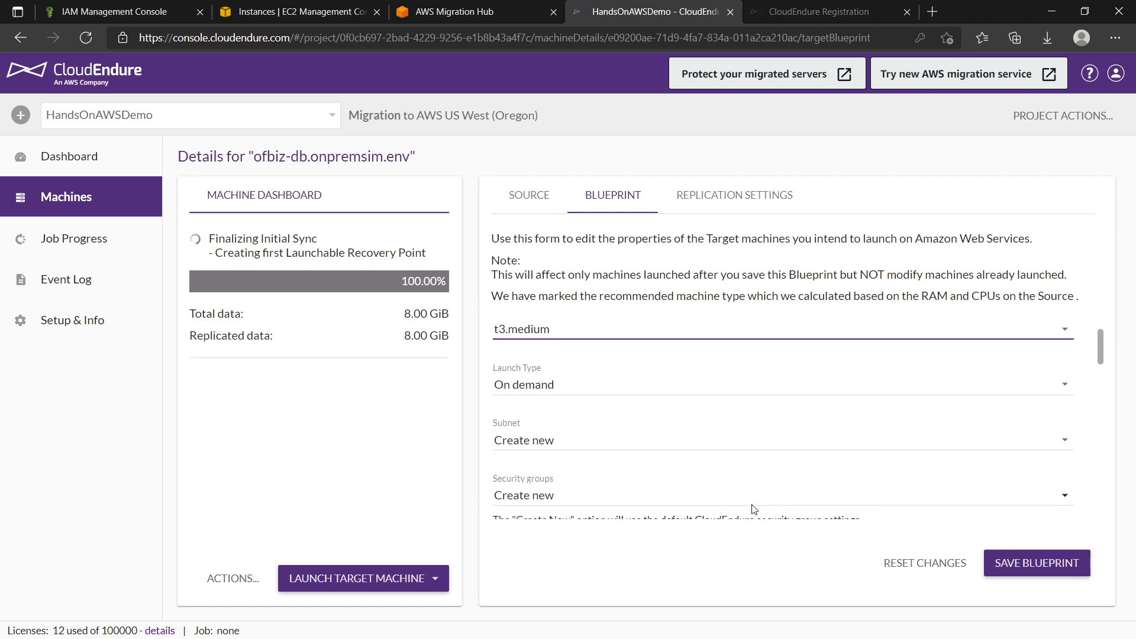
left_click(624, 446)
scroll(667, 521, "down", 3)
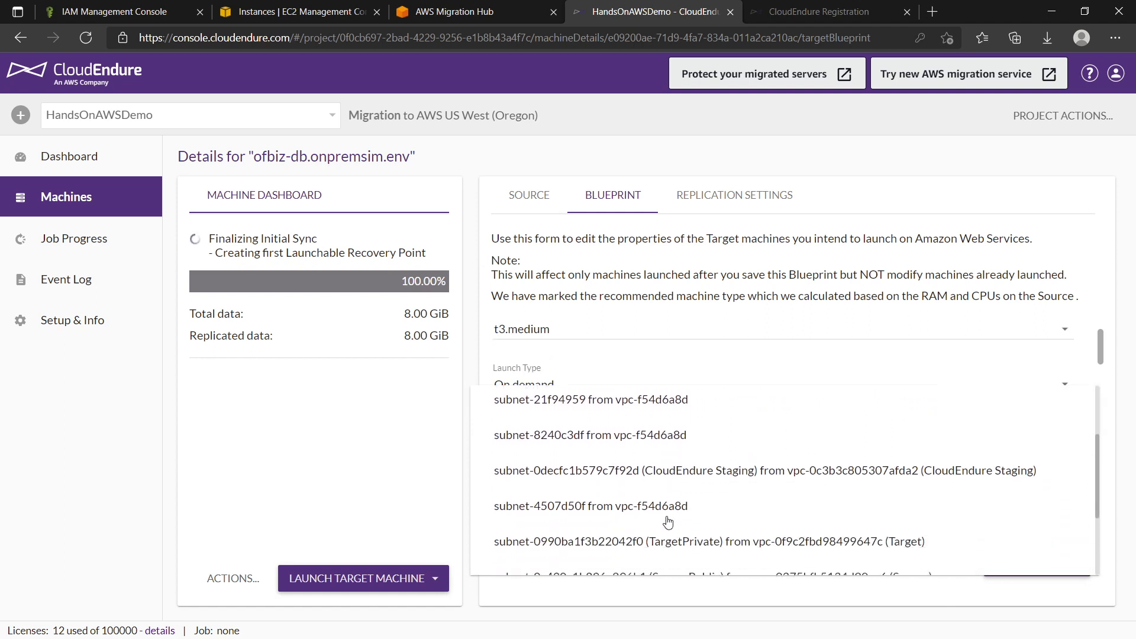
scroll(667, 521, "down", 1)
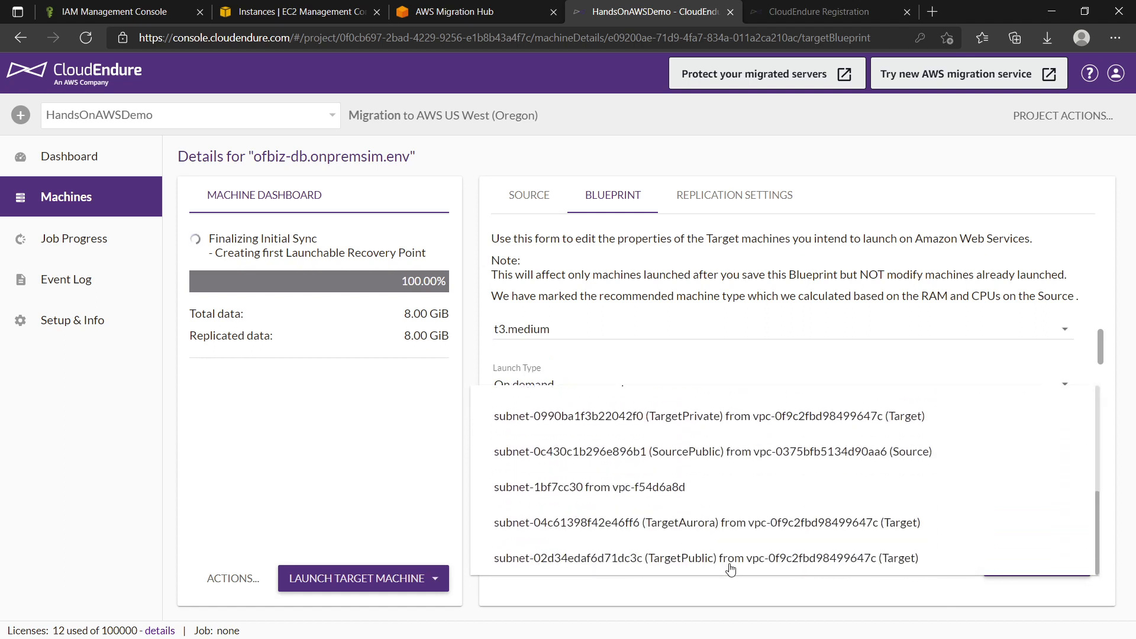
scroll(710, 496, "up", 1)
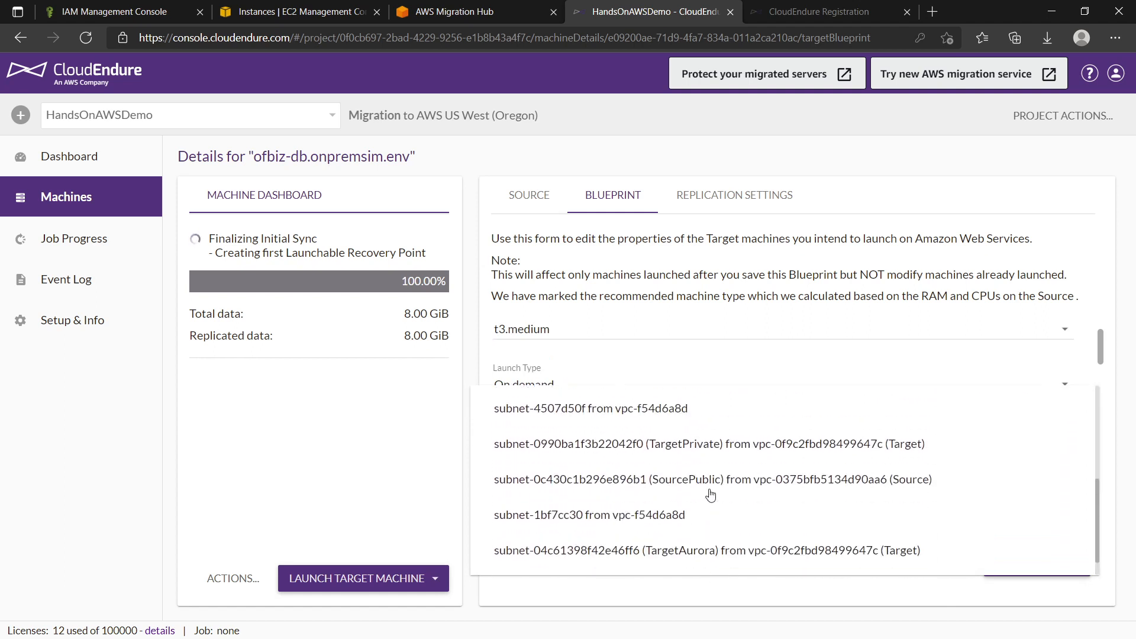
left_click(691, 448)
Add the default and sg-0eba33d489988fef2 security groups to the blueprint.
scroll(704, 469, "down", 3)
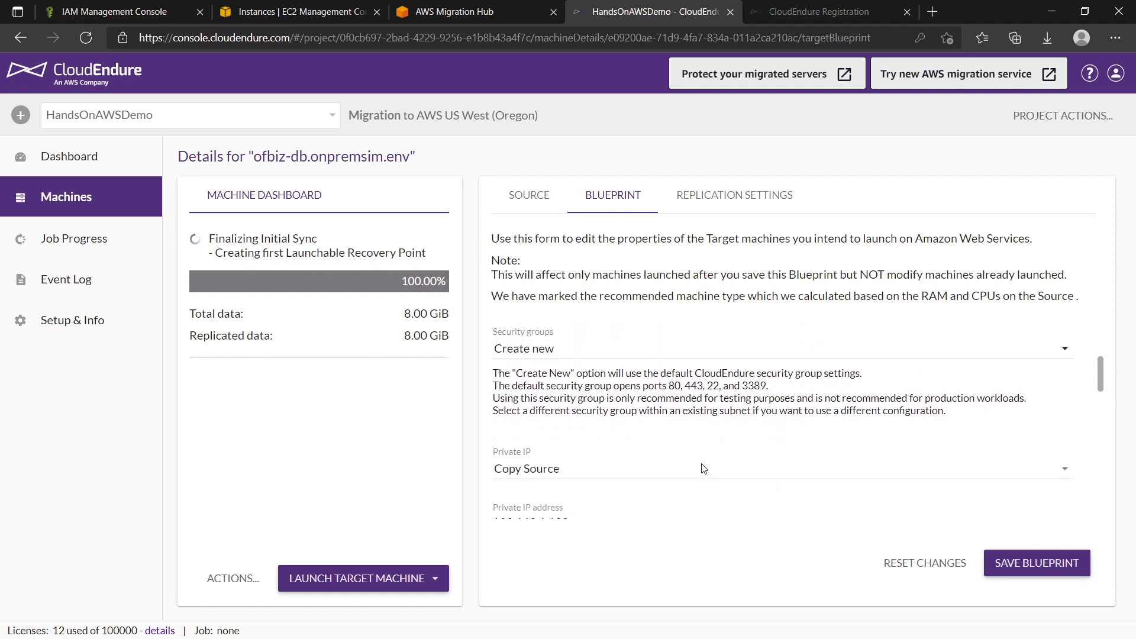
left_click(647, 350)
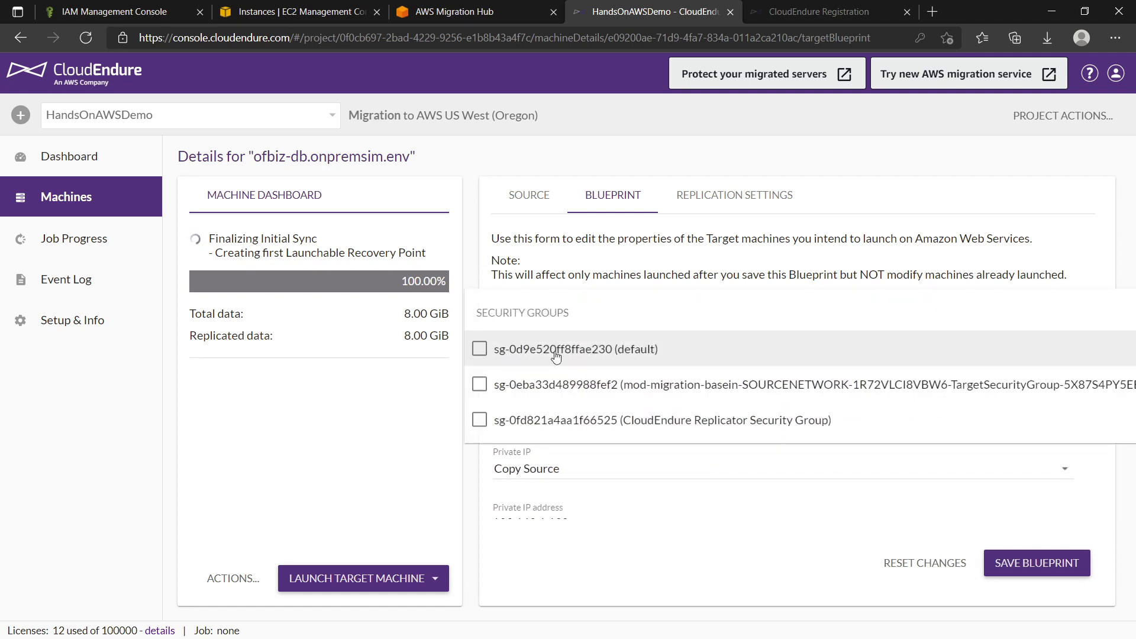
left_click(556, 354)
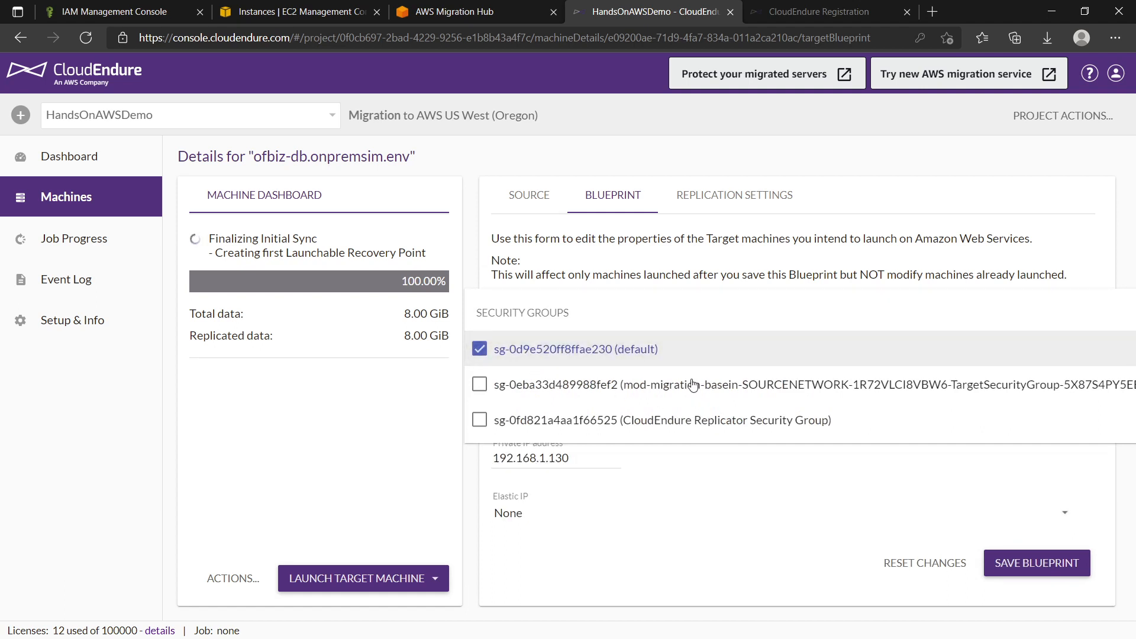
left_click(670, 382)
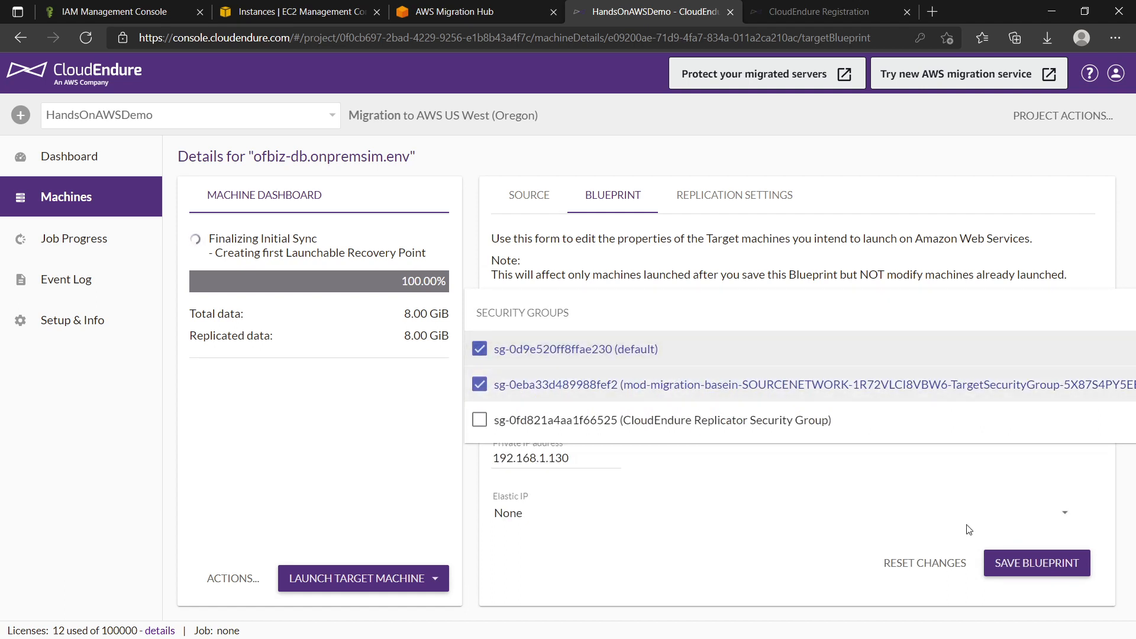
left_click(469, 500)
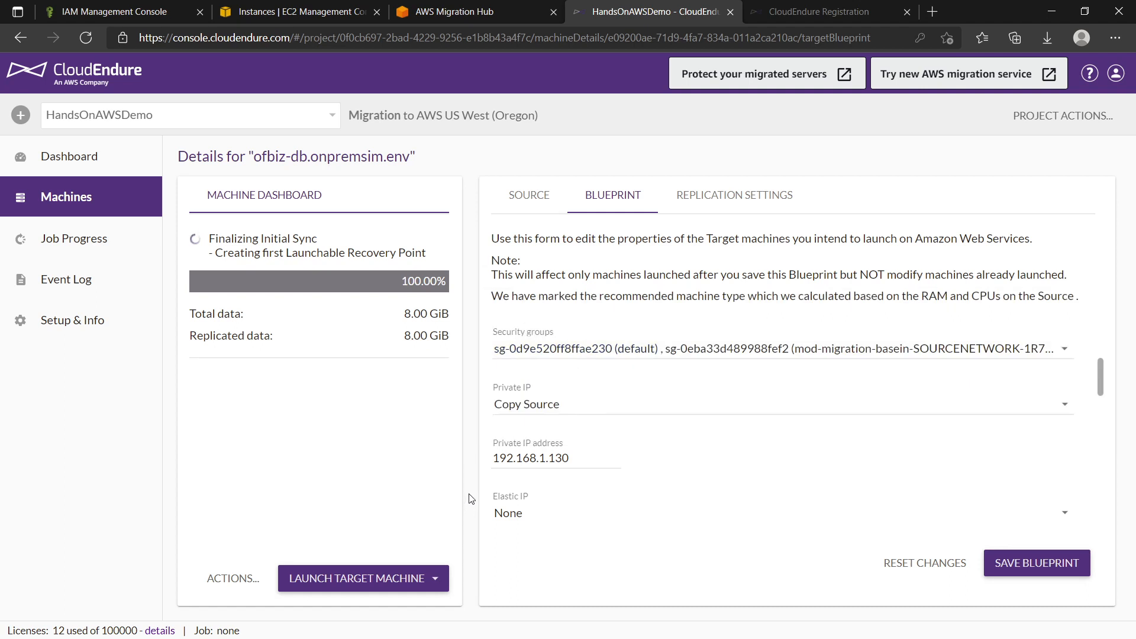
left_click(591, 415)
Set Private IP to Create new and Public IP (ephemeral) to No, then save the blueprint.
left_click(532, 452)
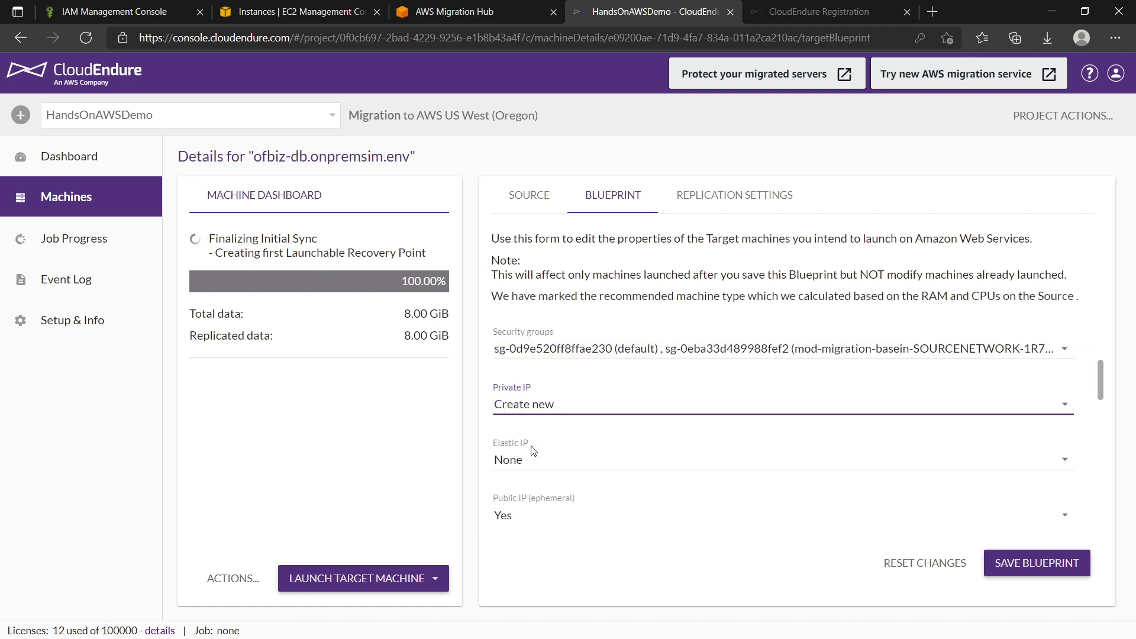
left_click(512, 412)
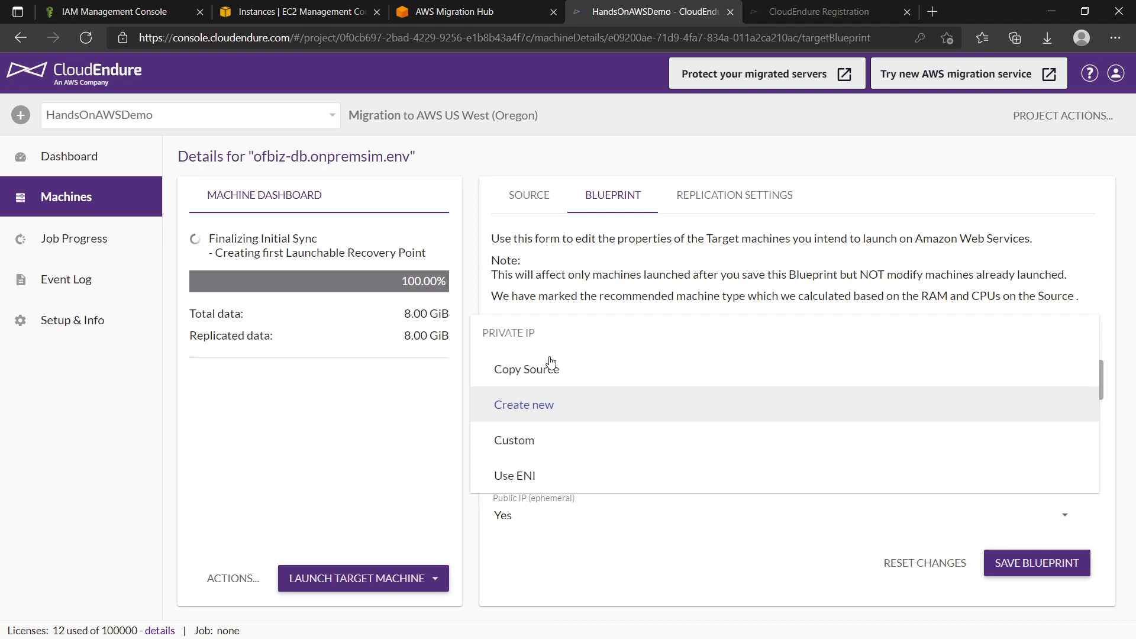
left_click(474, 525)
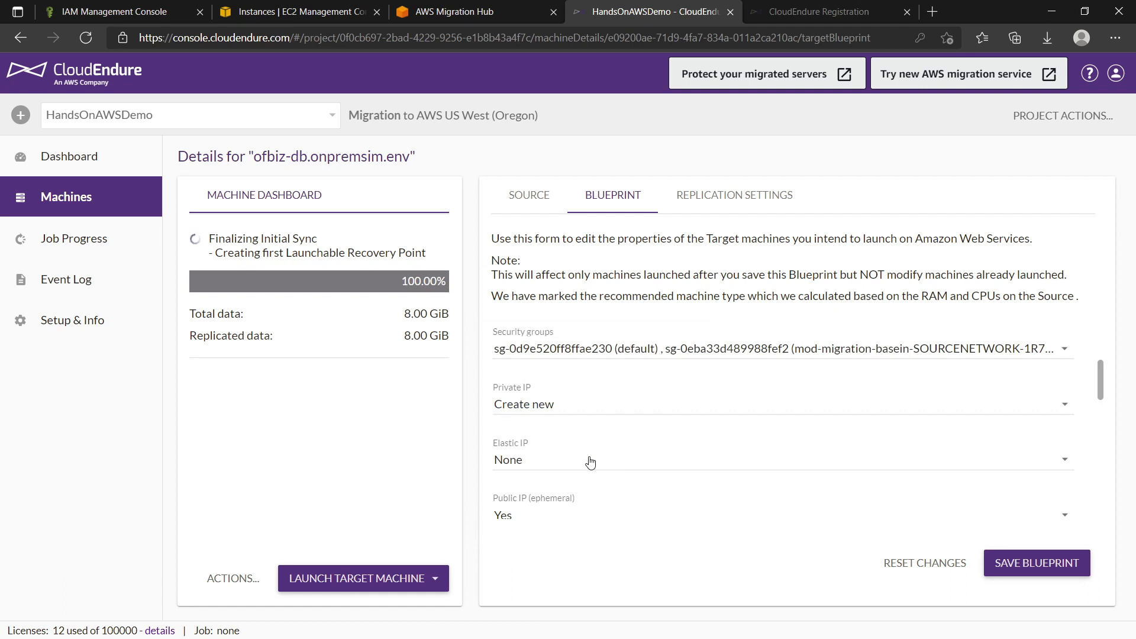
scroll(590, 461, "down", 1)
left_click(552, 466)
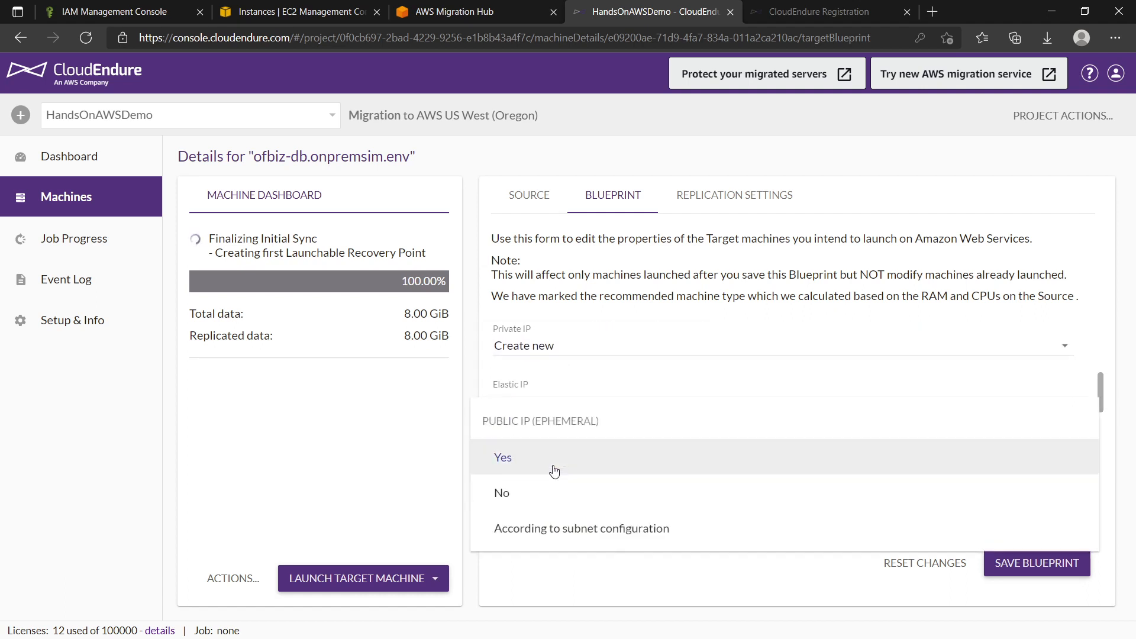
left_click(544, 491)
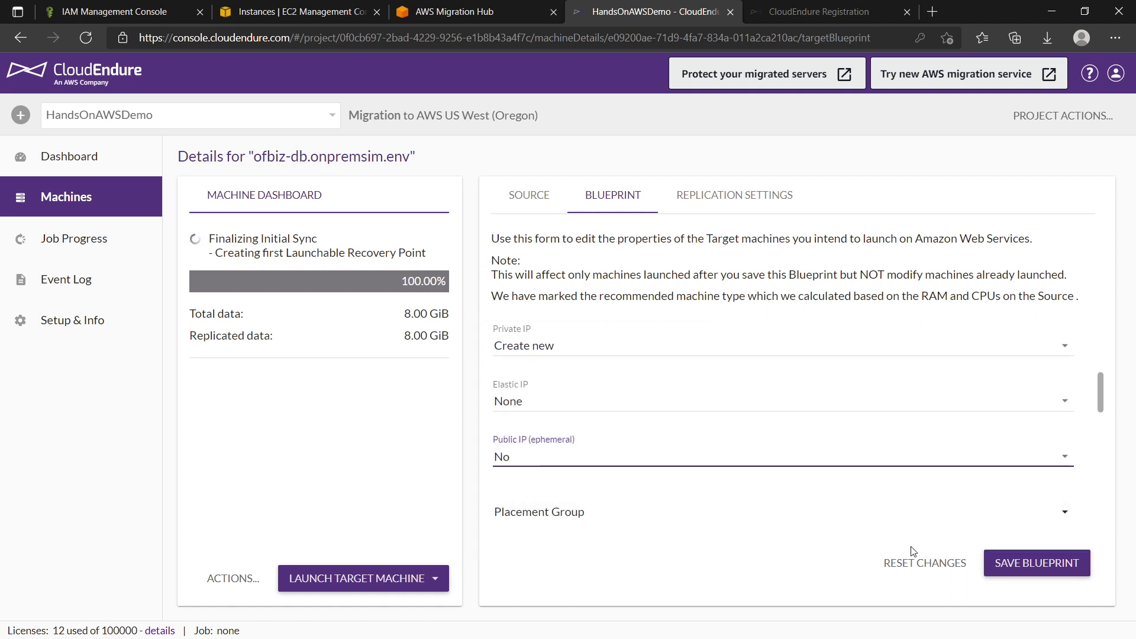
left_click(1046, 562)
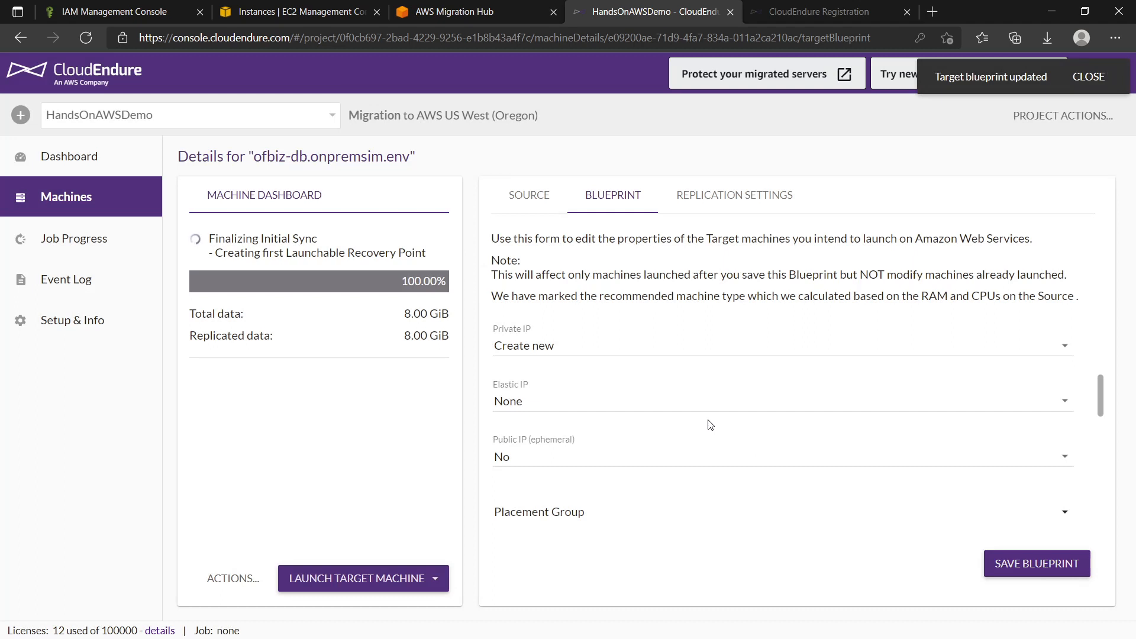
Confirm ofbiz-db shows Ready For Testing in the Machines list, then open ofbiz-web's details.
left_click(76, 199)
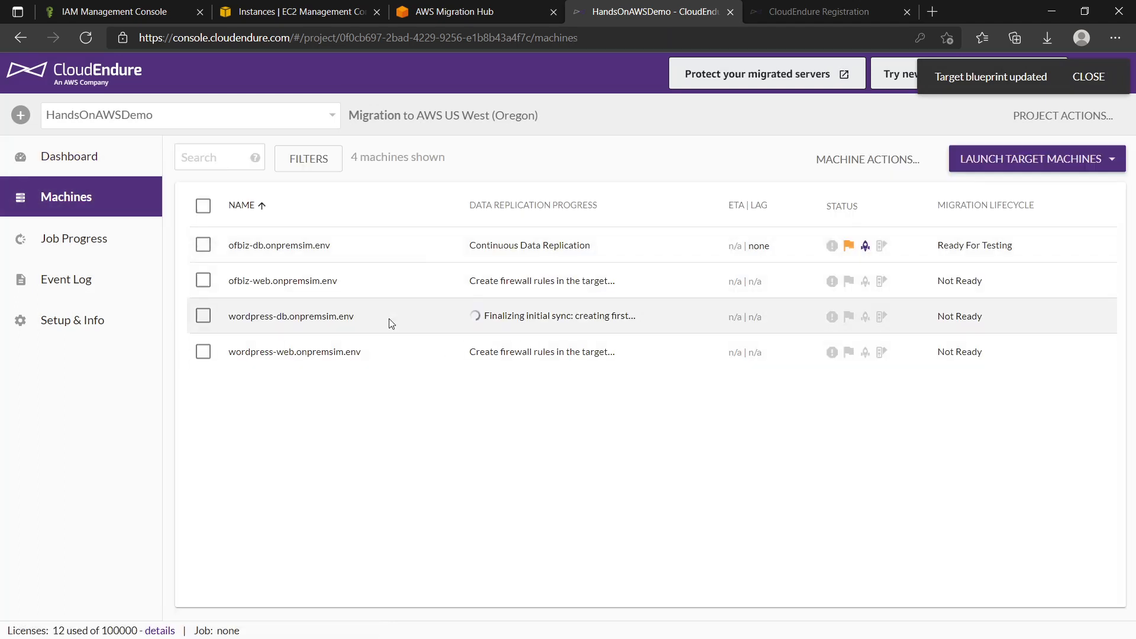
mouse_move(865, 251)
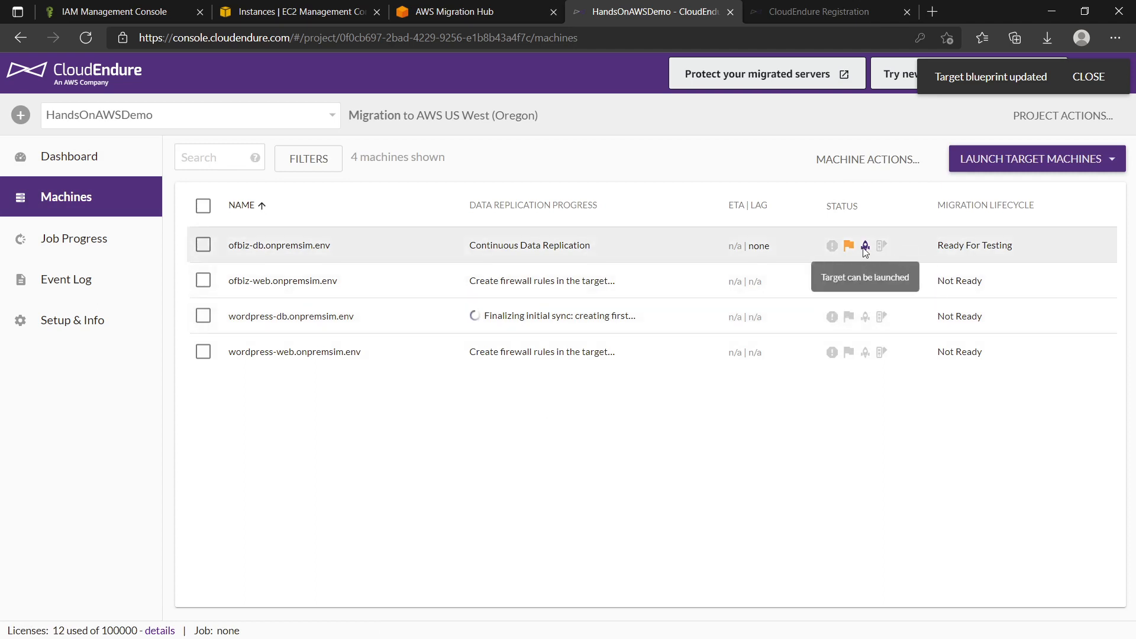
left_click(289, 284)
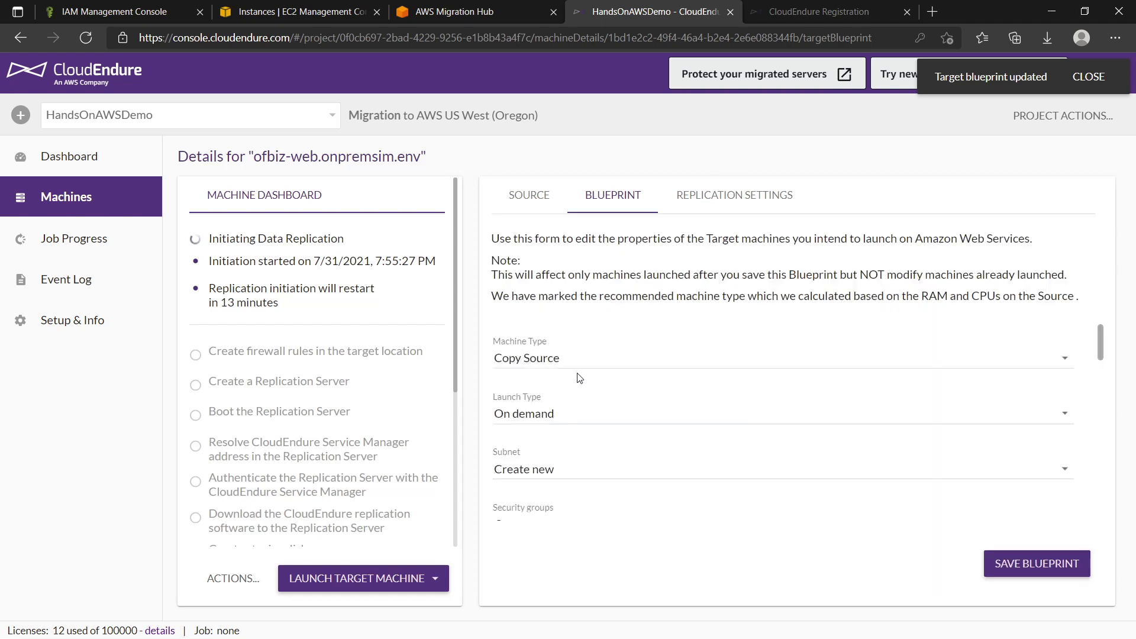
Set the ofbiz-web machine type to t3.medium.
left_click(607, 362)
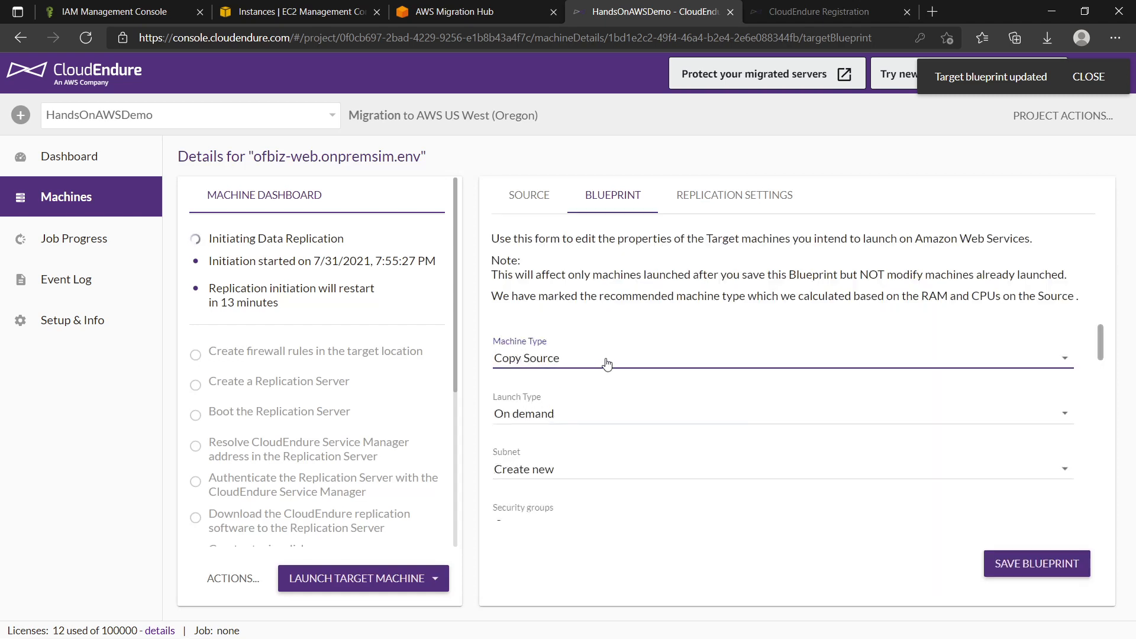
key("t")
key("3")
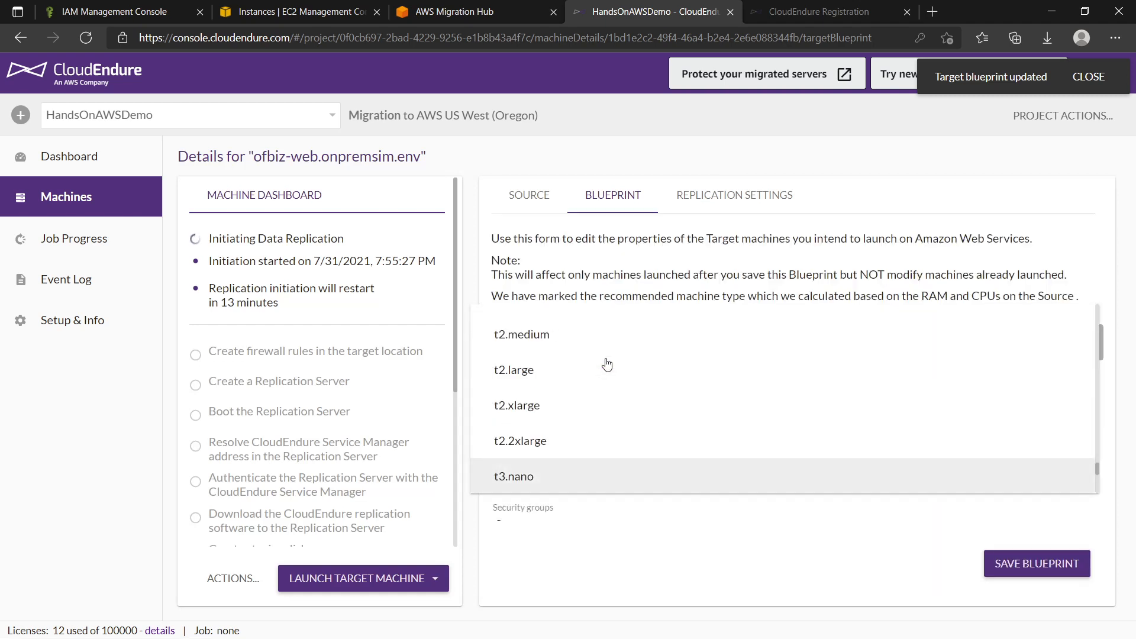
key("Down")
key("Down")
key("Down")
key("Down")
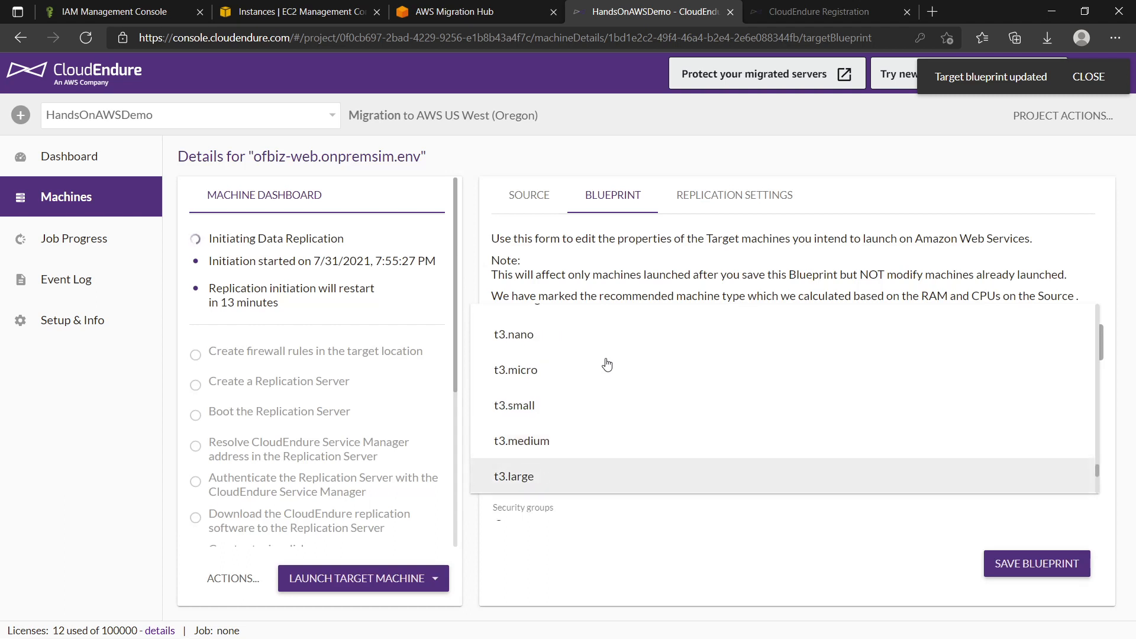
key("Return")
left_click(607, 364)
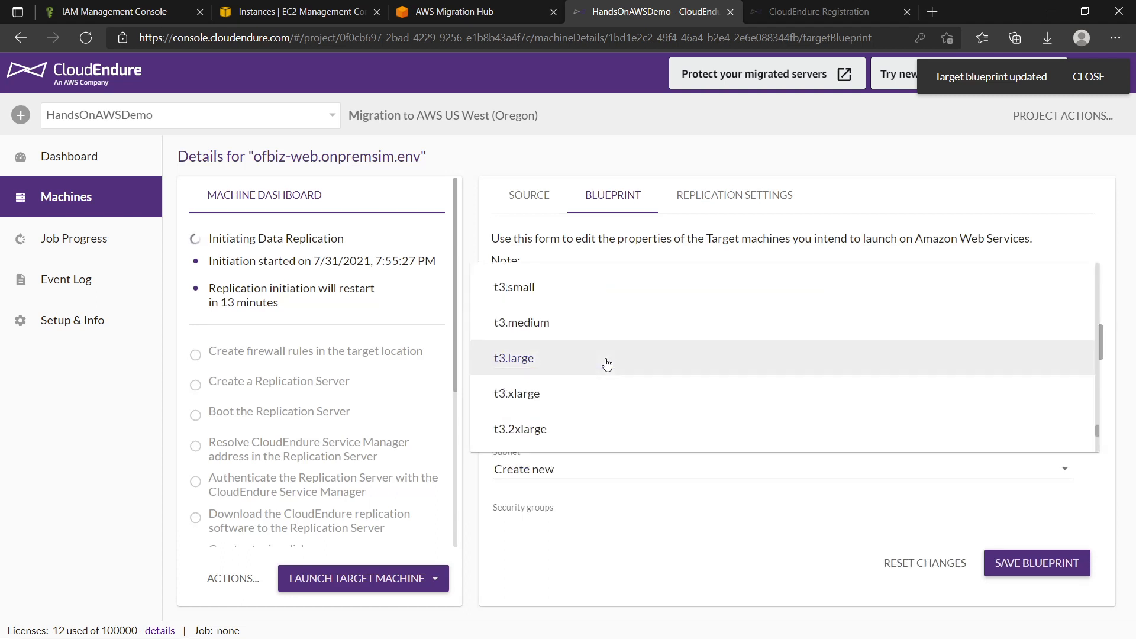
key("Up")
key("Tab")
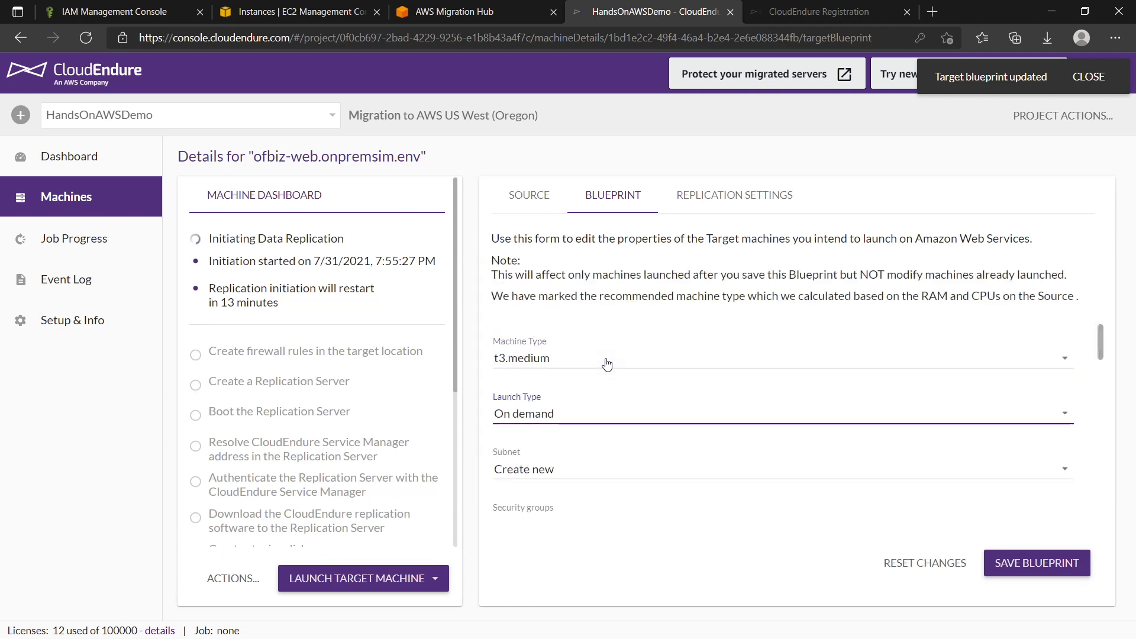
Choose the TargetPrivate subnet.
key("Tab")
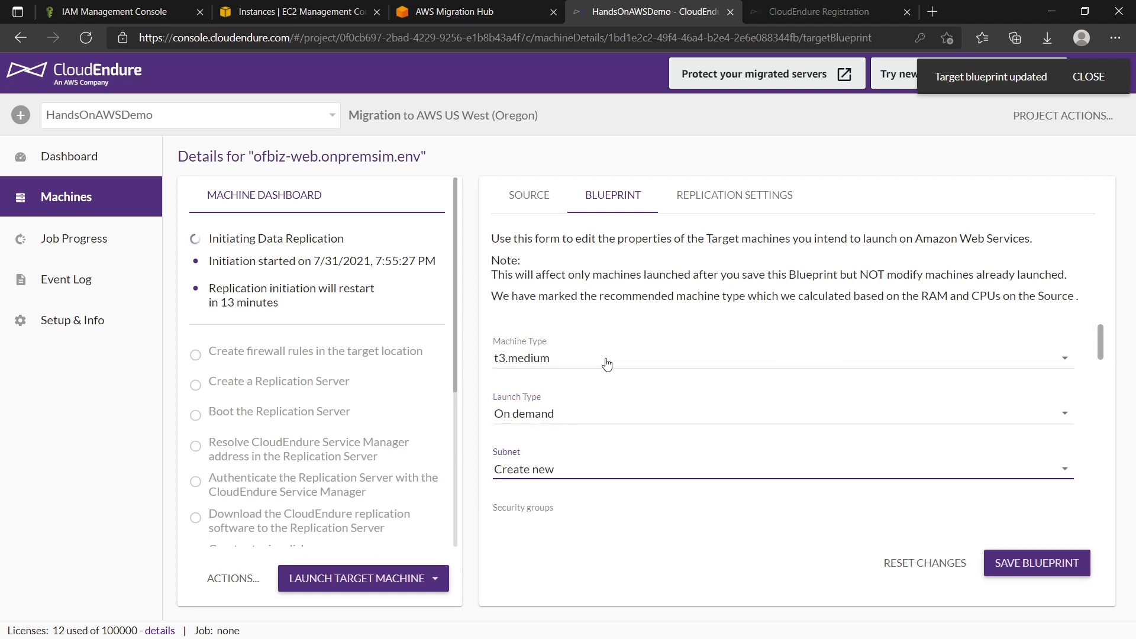
key("space")
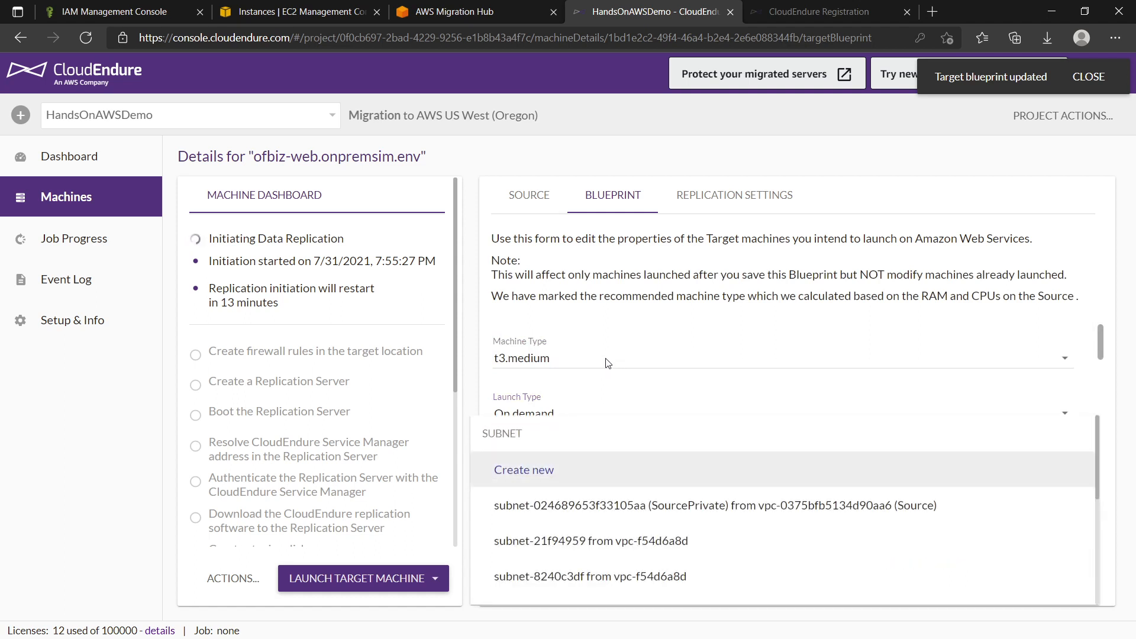
key("Down")
key("Down")
key("Down")
key("Down")
key("Down")
key("Down")
key("Down")
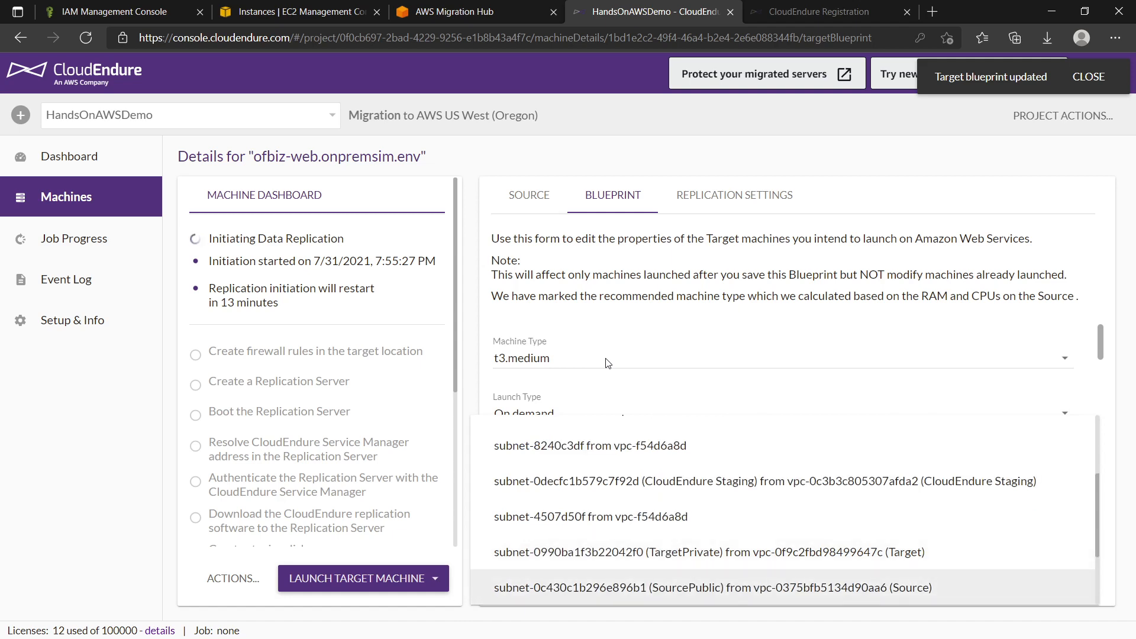
key("Up")
key("Return")
Assign the default and migration target security groups.
key("Tab")
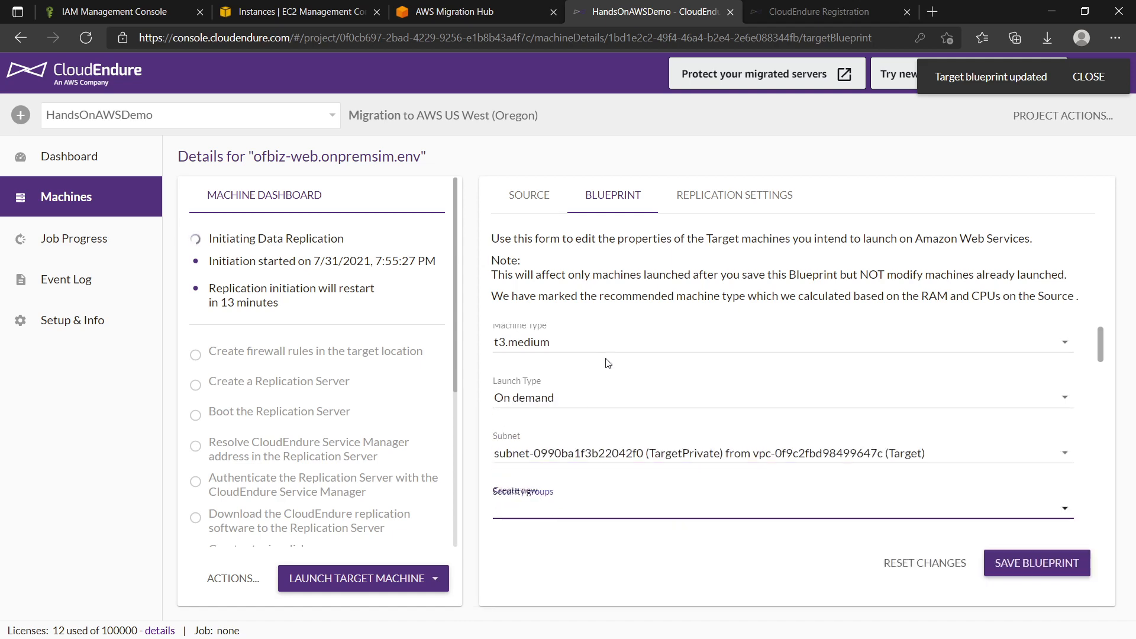
key("space")
key("space")
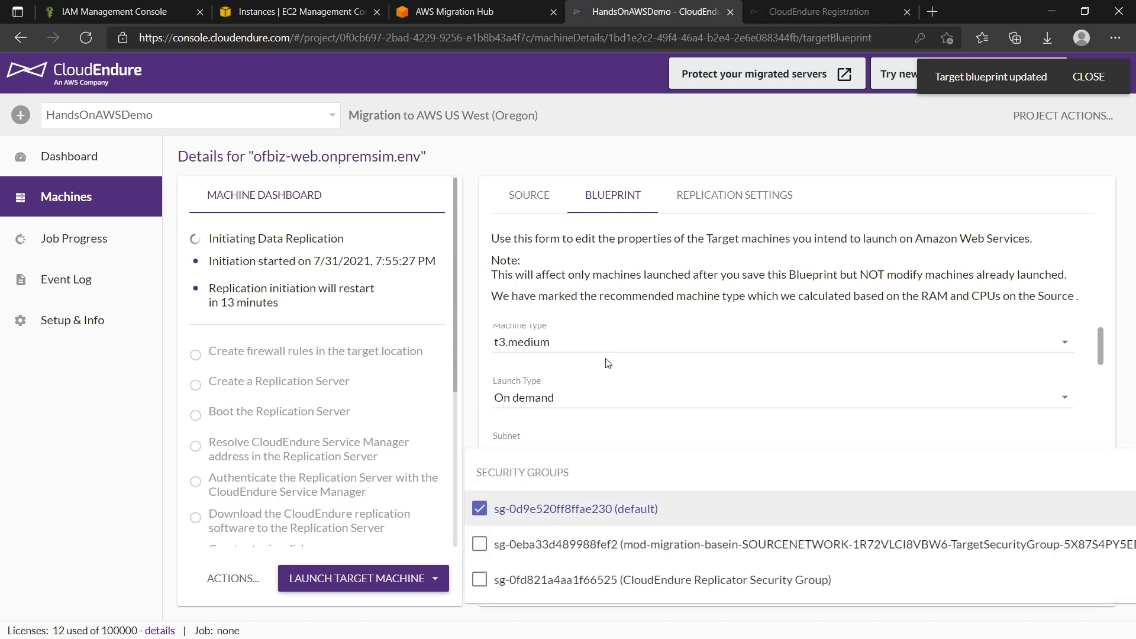
key("Down")
key("space")
key("space")
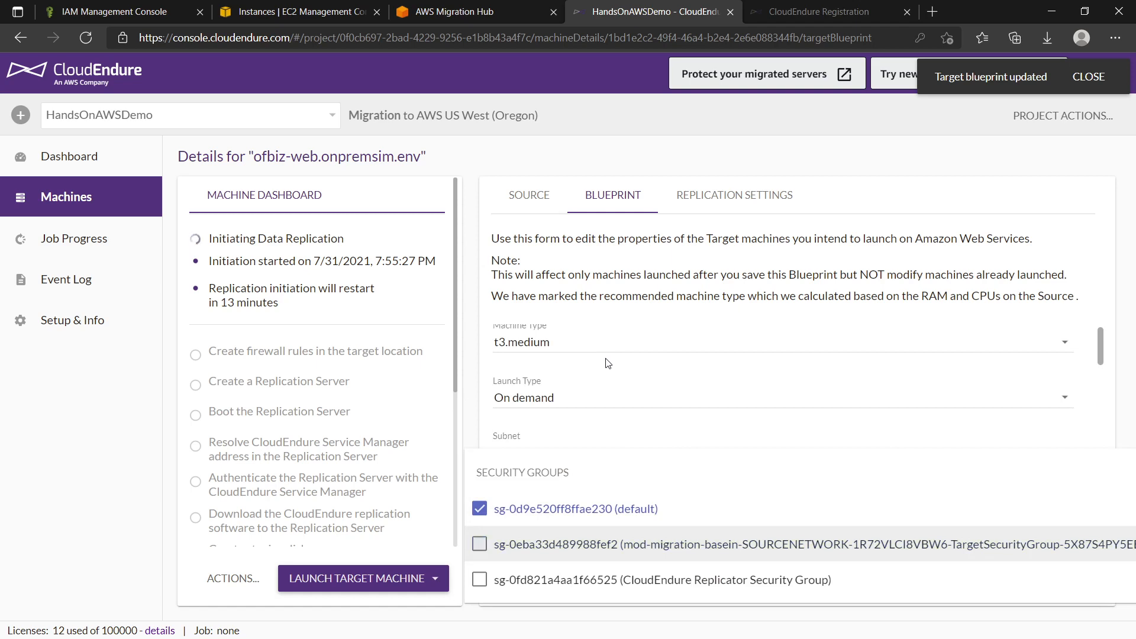
key("space")
key("Escape")
key("space")
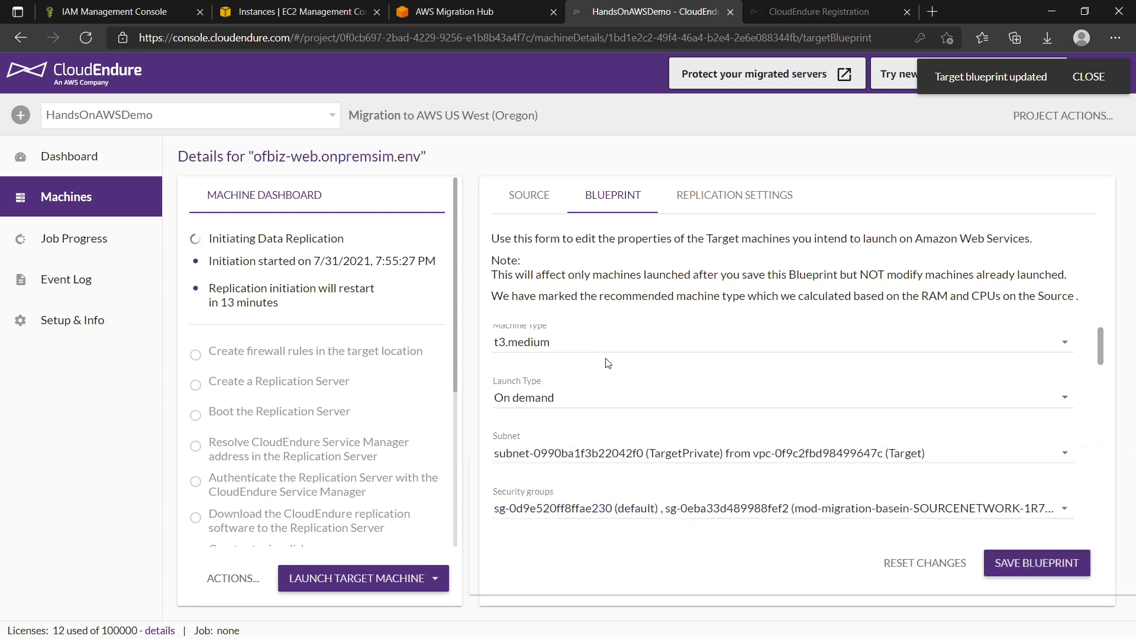
key("Escape")
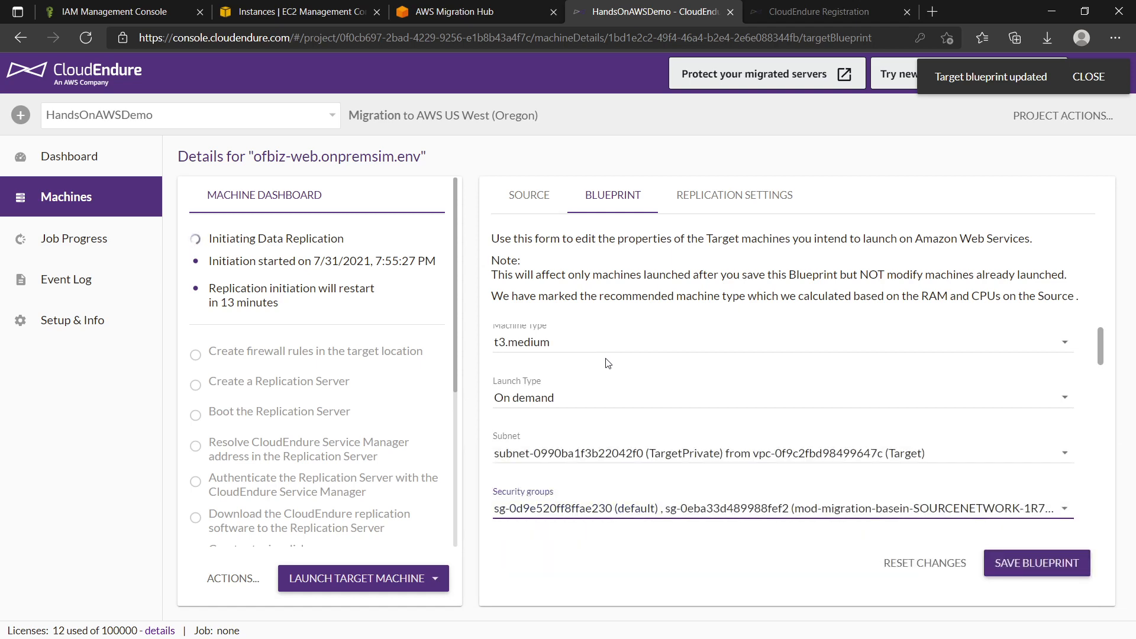
key("space")
key("Escape")
Set Private IP to Create new, Public IP to No, and disk type to SSD - gp2.
scroll(609, 363, "down", 4)
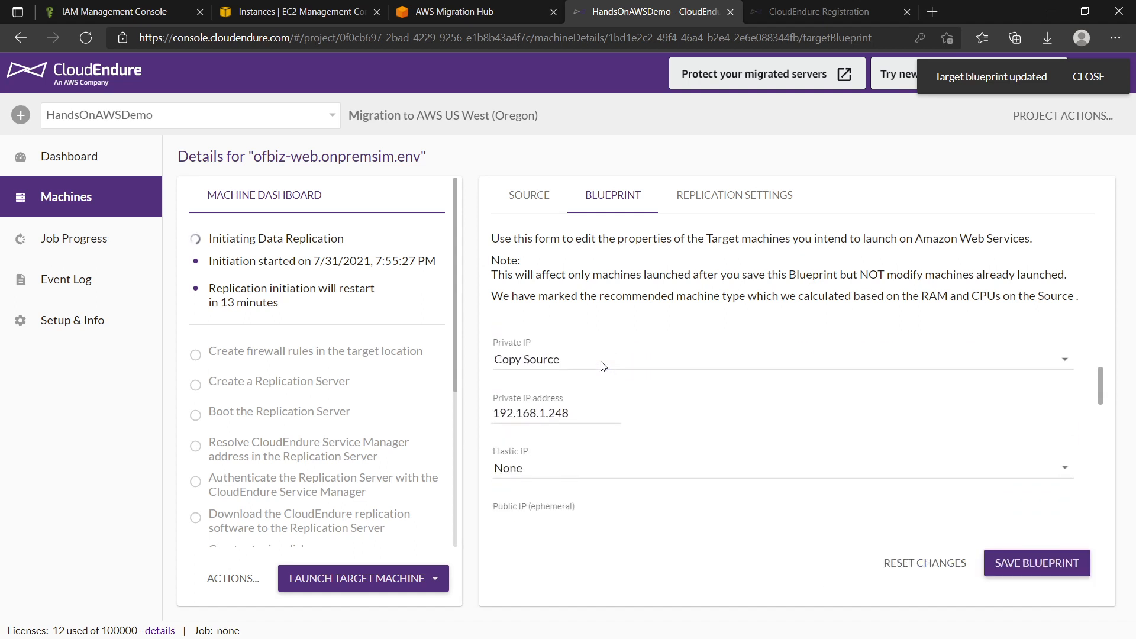
left_click(573, 361)
left_click(542, 399)
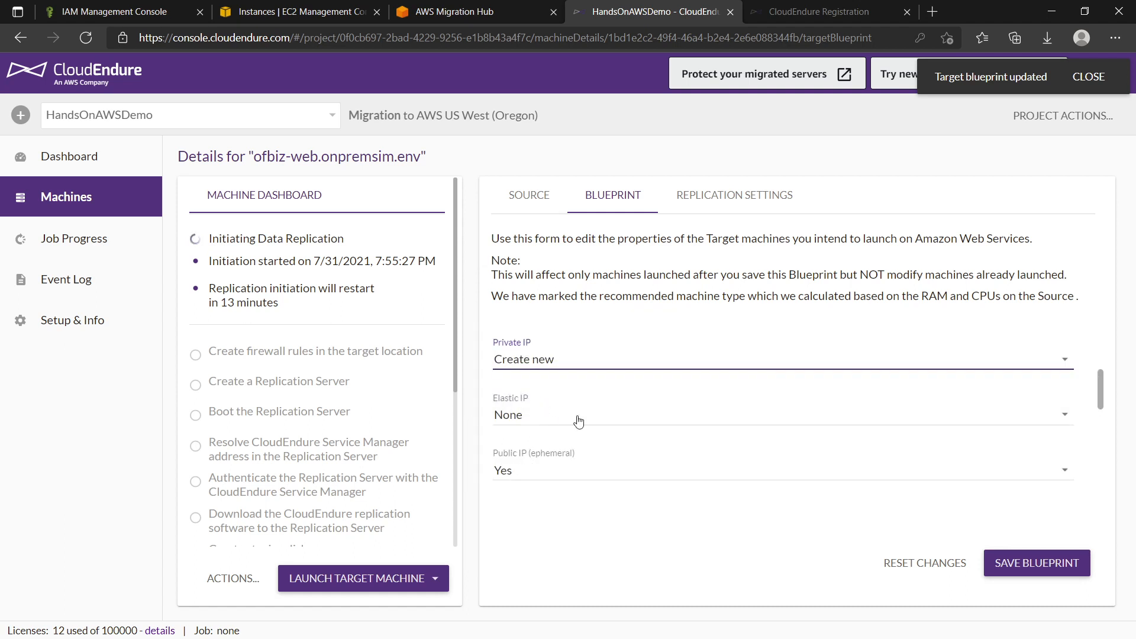
scroll(579, 421, "down", 1)
left_click(571, 414)
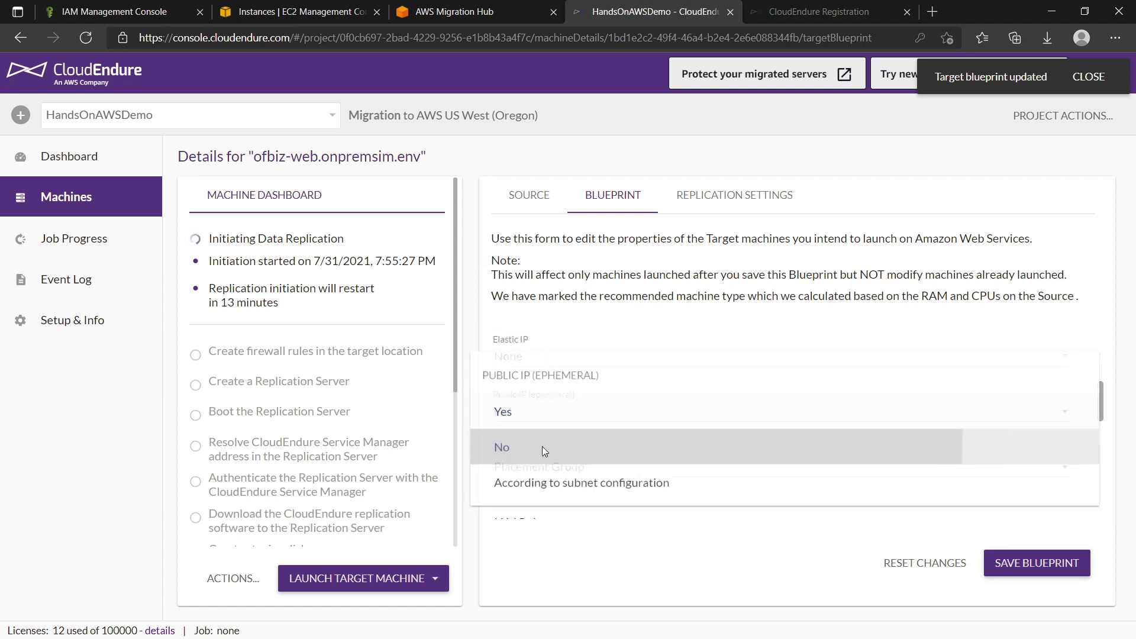
left_click(542, 446)
scroll(755, 464, "down", 10)
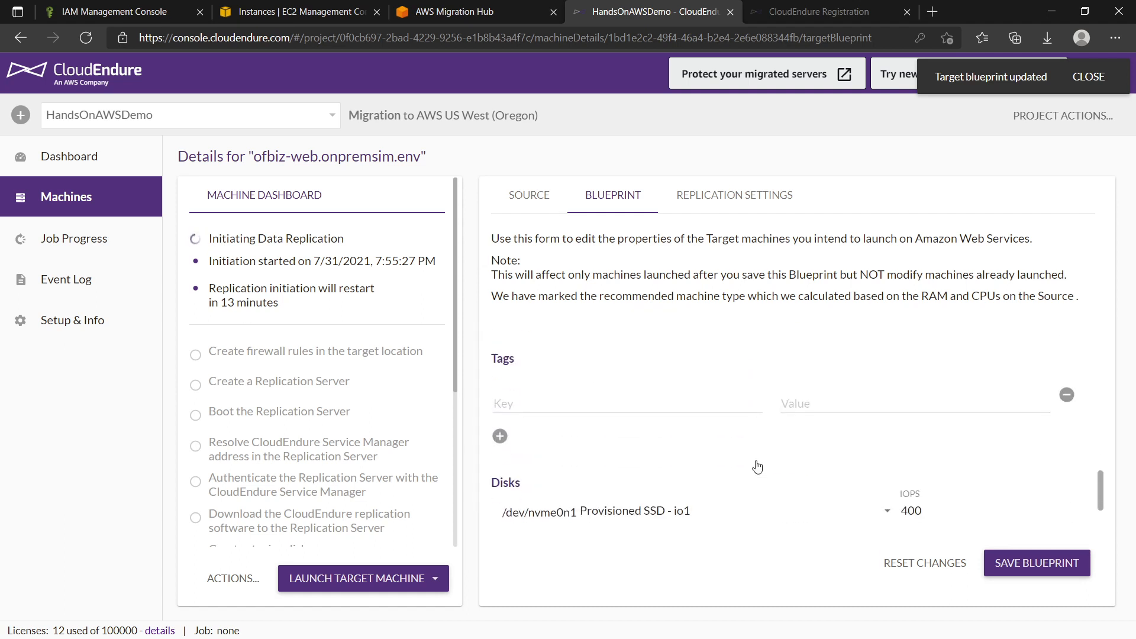
scroll(757, 467, "down", 1)
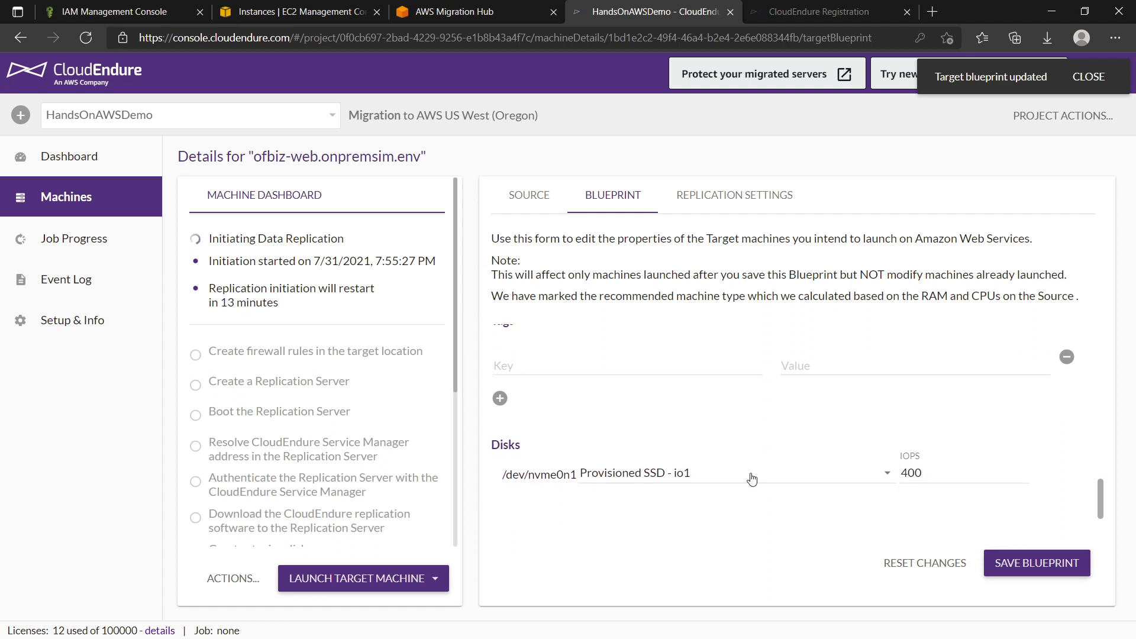
left_click(752, 478)
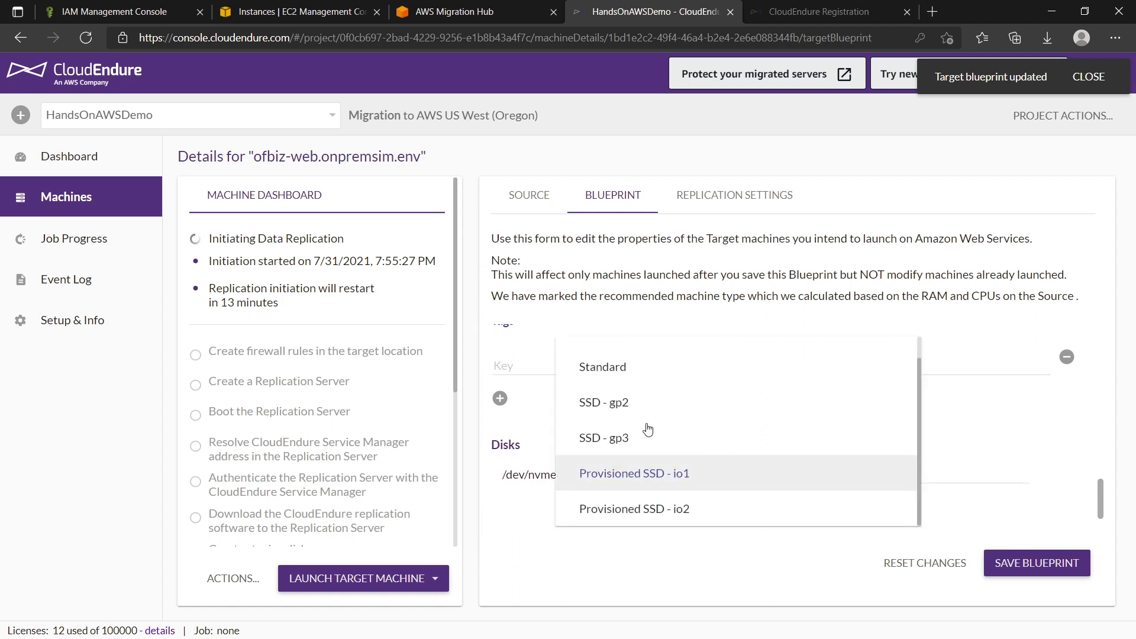
left_click(610, 407)
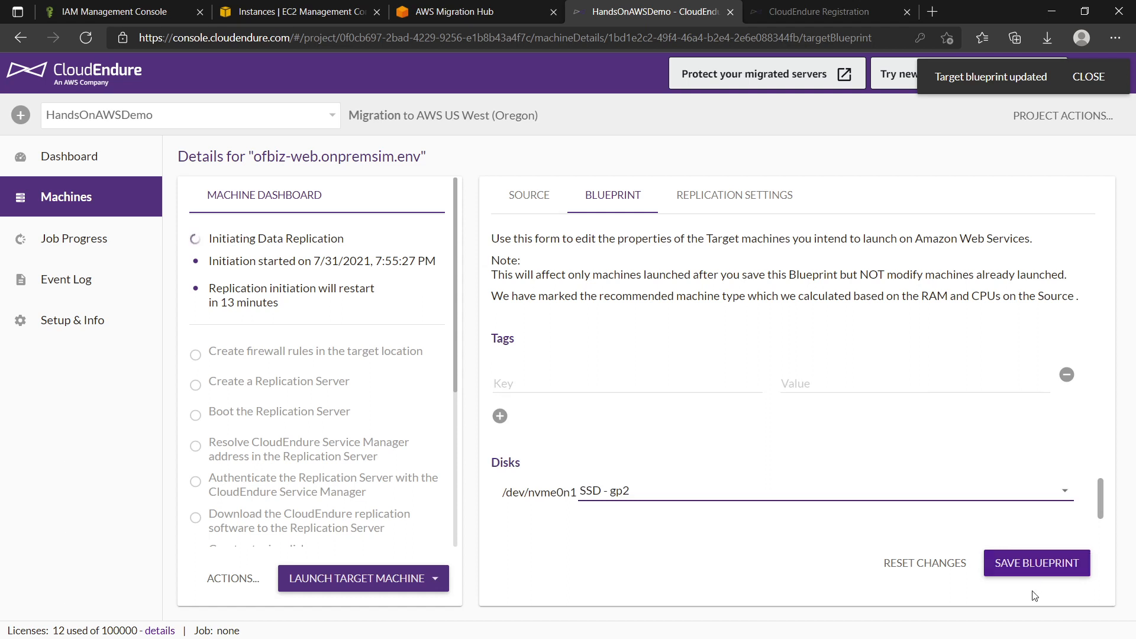
Save the ofbiz-web blueprint and open wordpress-db from the Machines list.
left_click(1011, 563)
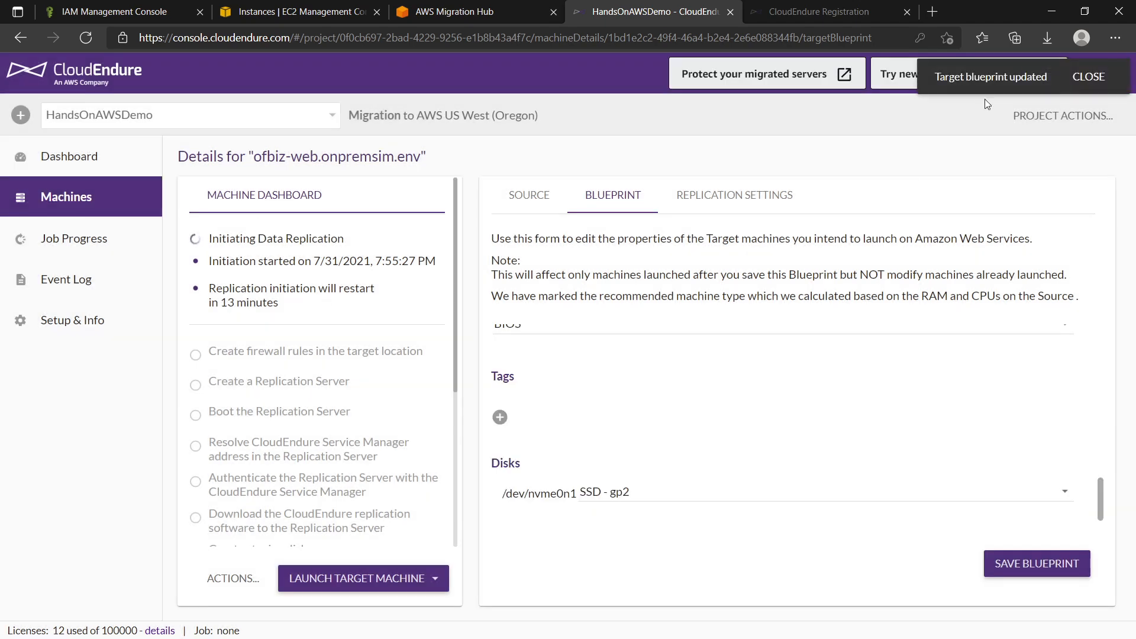
left_click(43, 191)
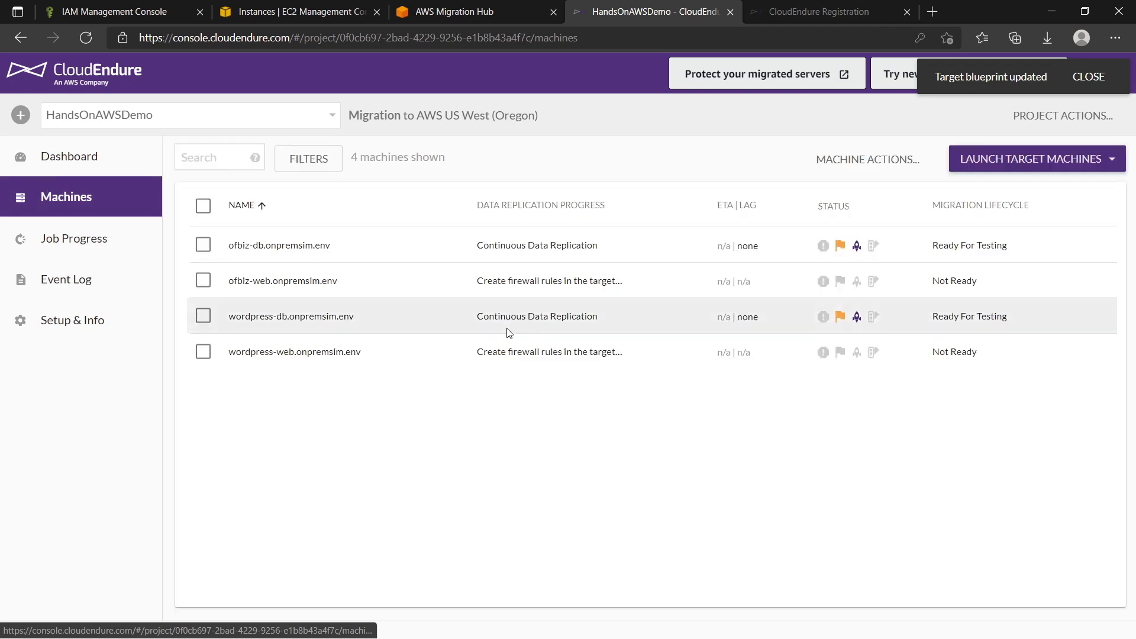
left_click(329, 318)
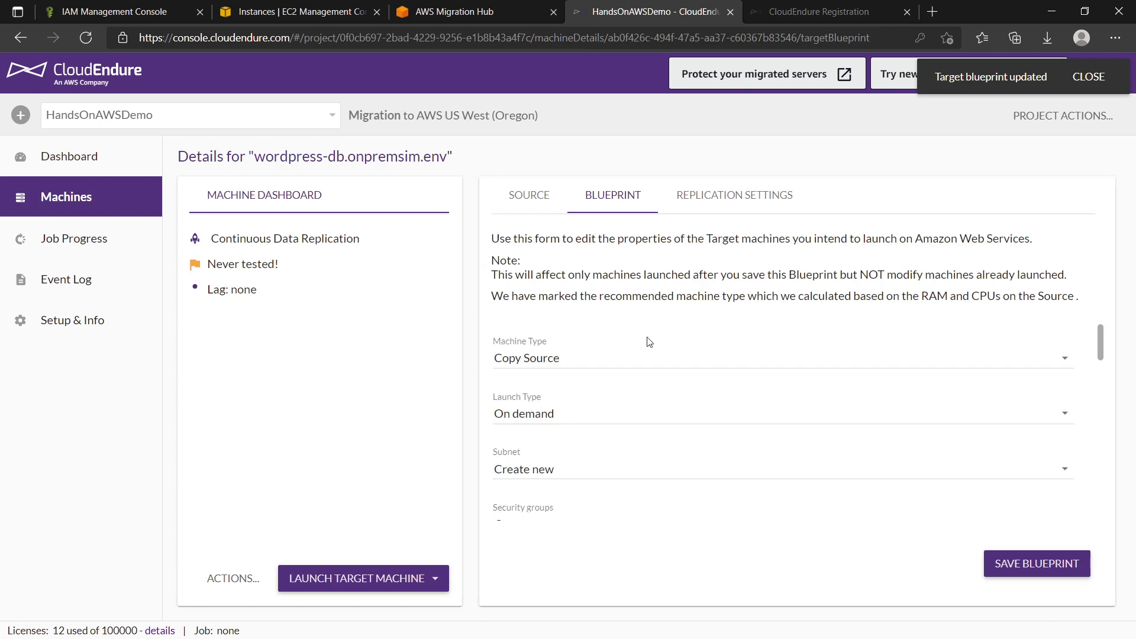
Set the wordpress-db machine type to t3.medium.
left_click(590, 358)
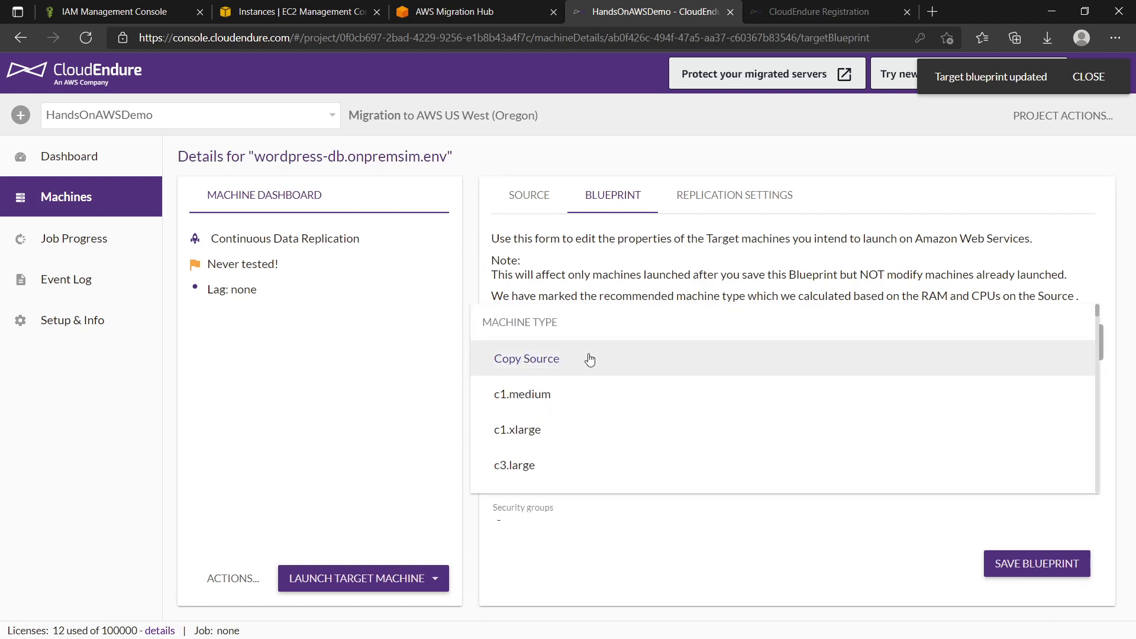
key("t")
key("3")
key("Down")
key("Down")
key("Down")
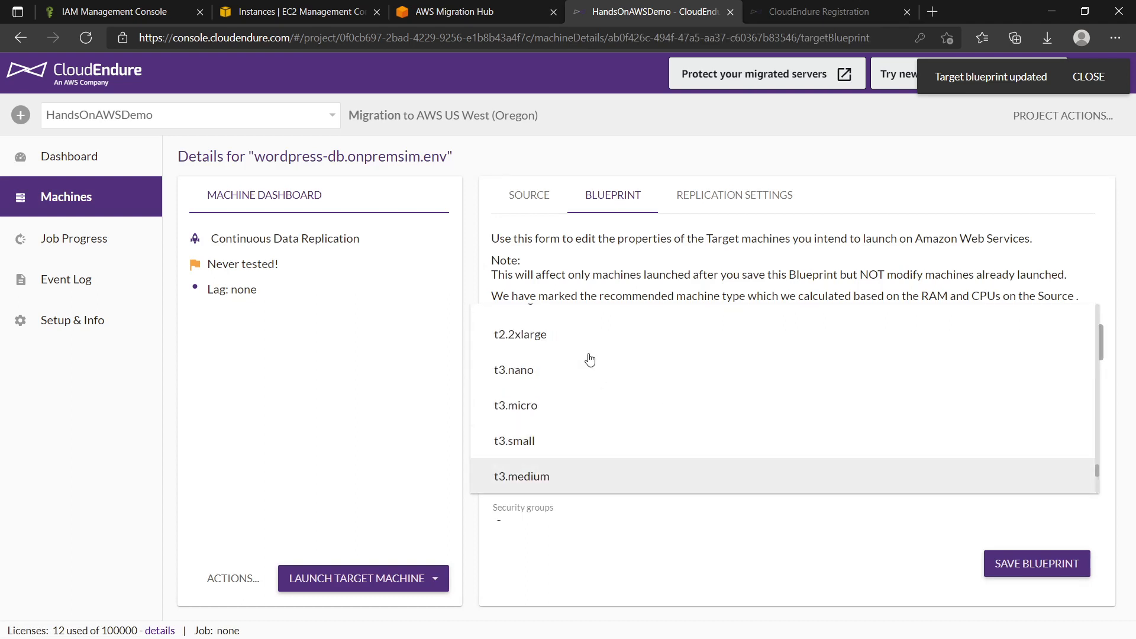
key("Down")
key("Up")
key("Return")
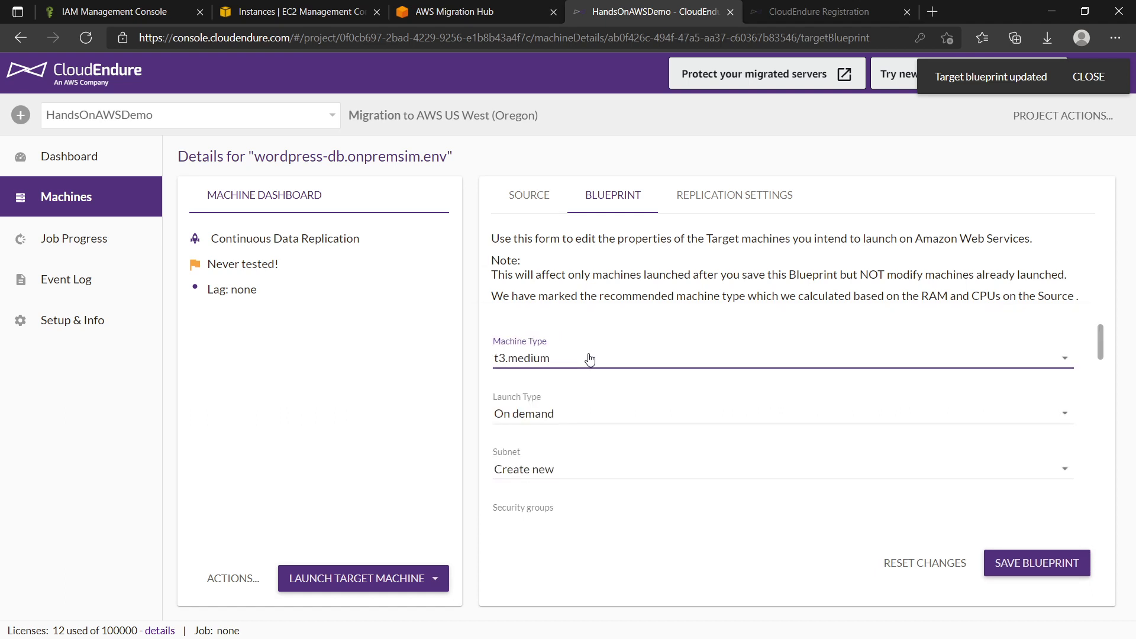
Choose the TargetPrivate subnet.
key("Tab")
key("Tab")
key("space")
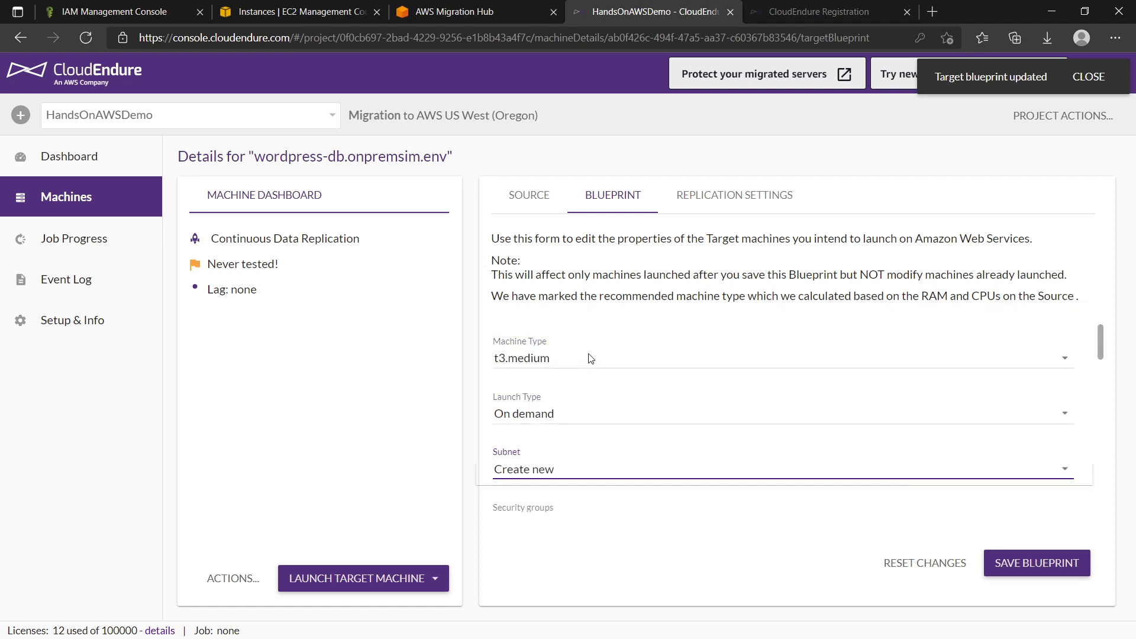
key("Down")
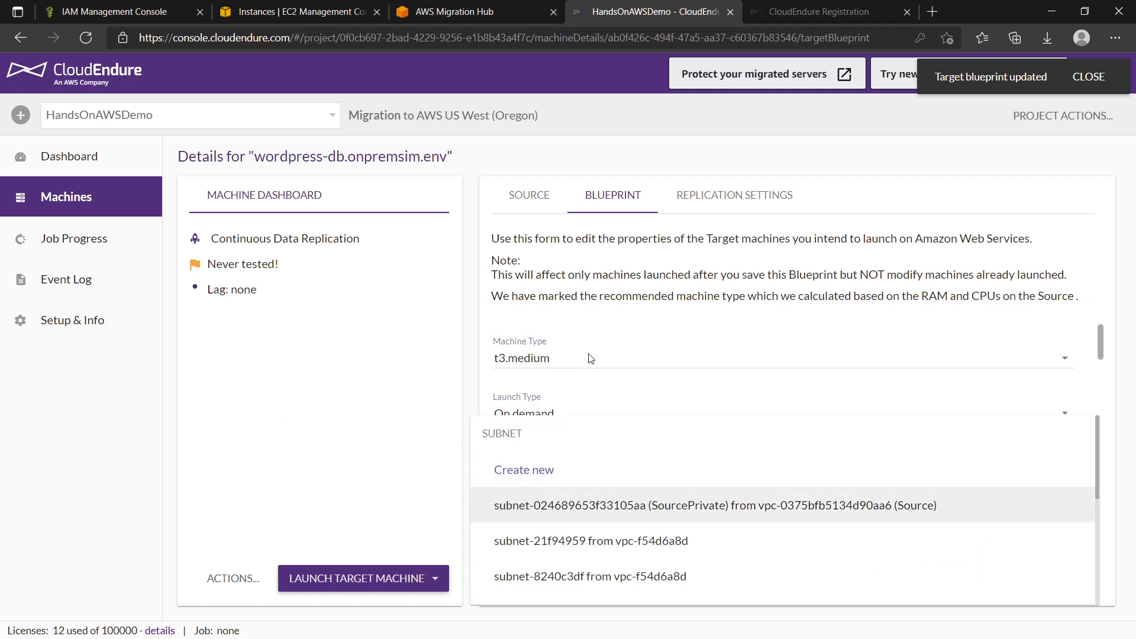
key("Down")
key("Down")
key("Down")
key("Down")
key("Down")
key("Down")
key("Down")
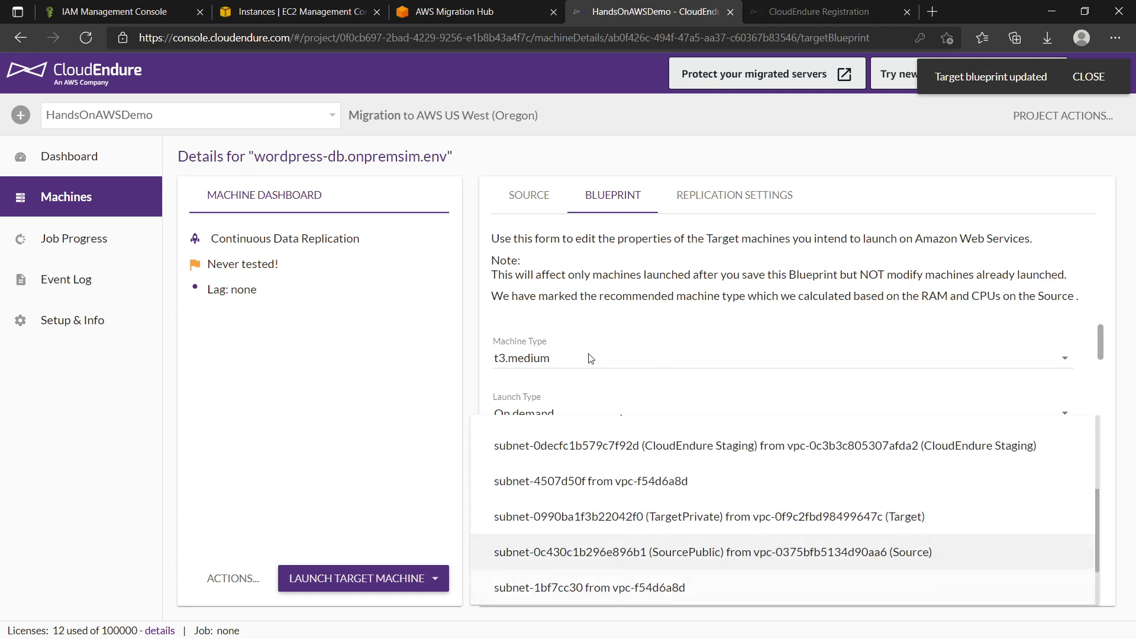
key("Up")
key("Up")
key("Return")
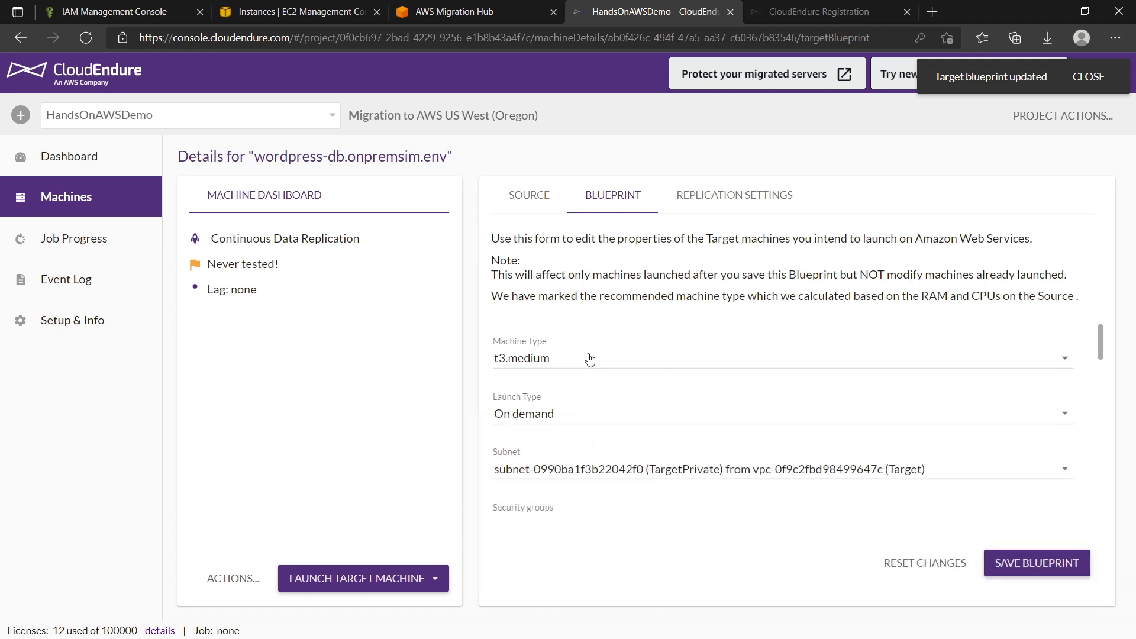
Assign the default and migration target security groups and review the assigned list.
key("Tab")
key("Down")
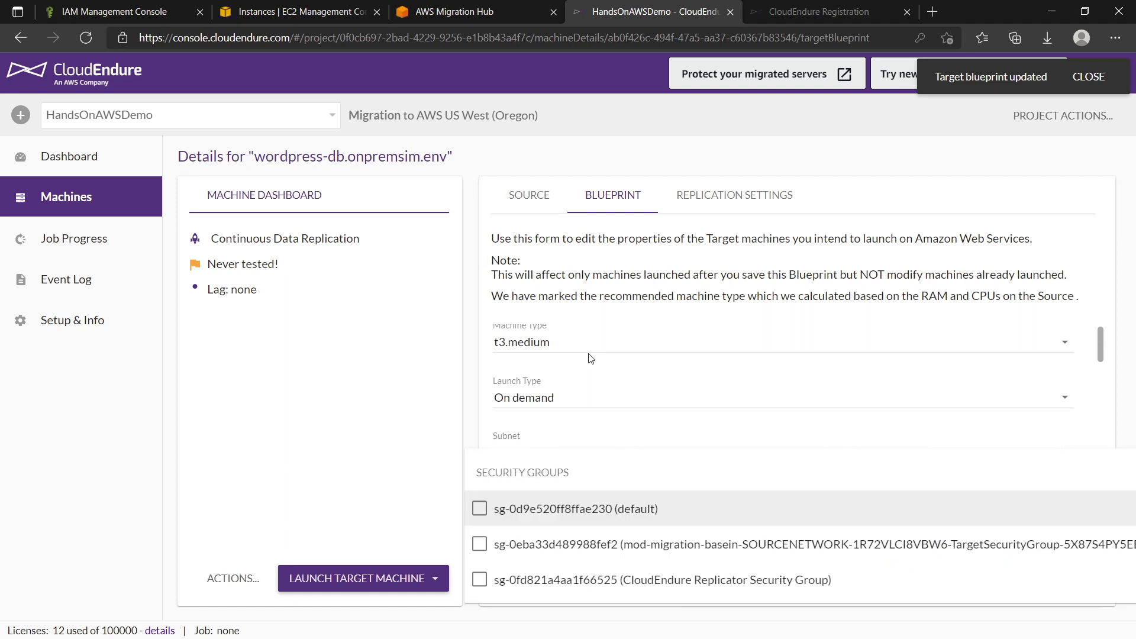
key("space")
key("Down")
key("space")
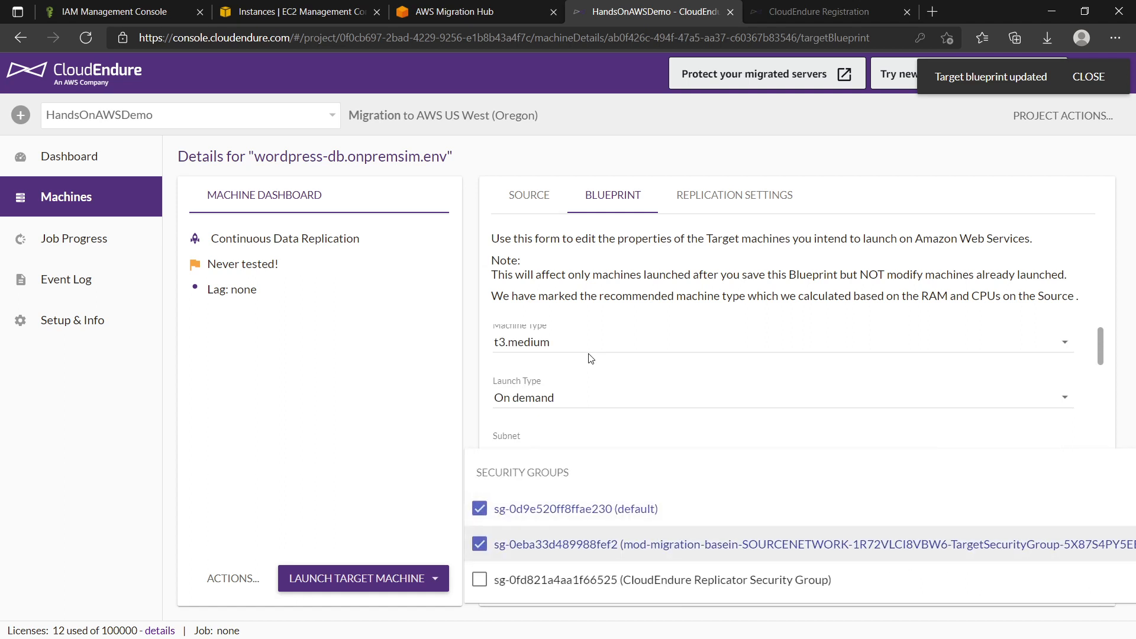
key("space")
key("space")
key("Escape")
scroll(719, 436, "down", 1)
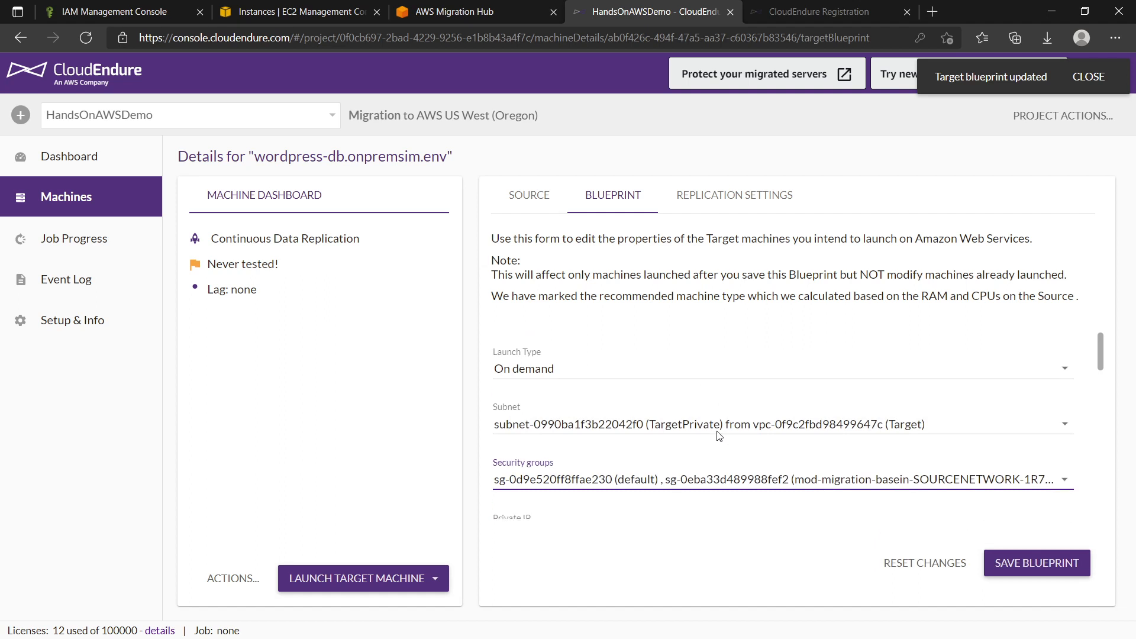
left_click(724, 463)
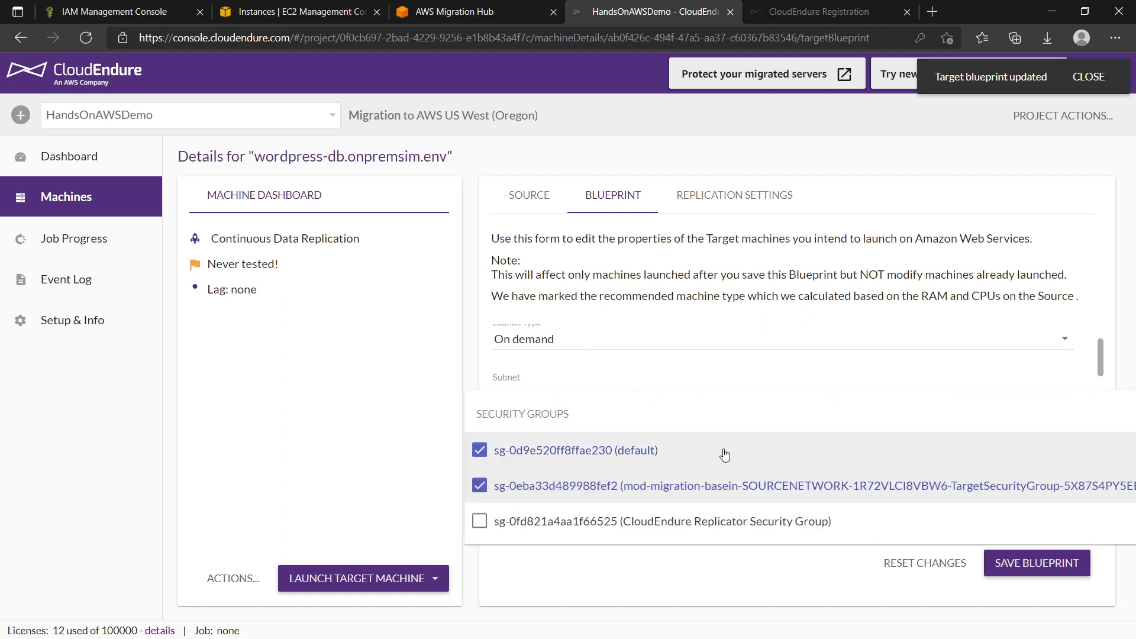
left_click(1026, 372)
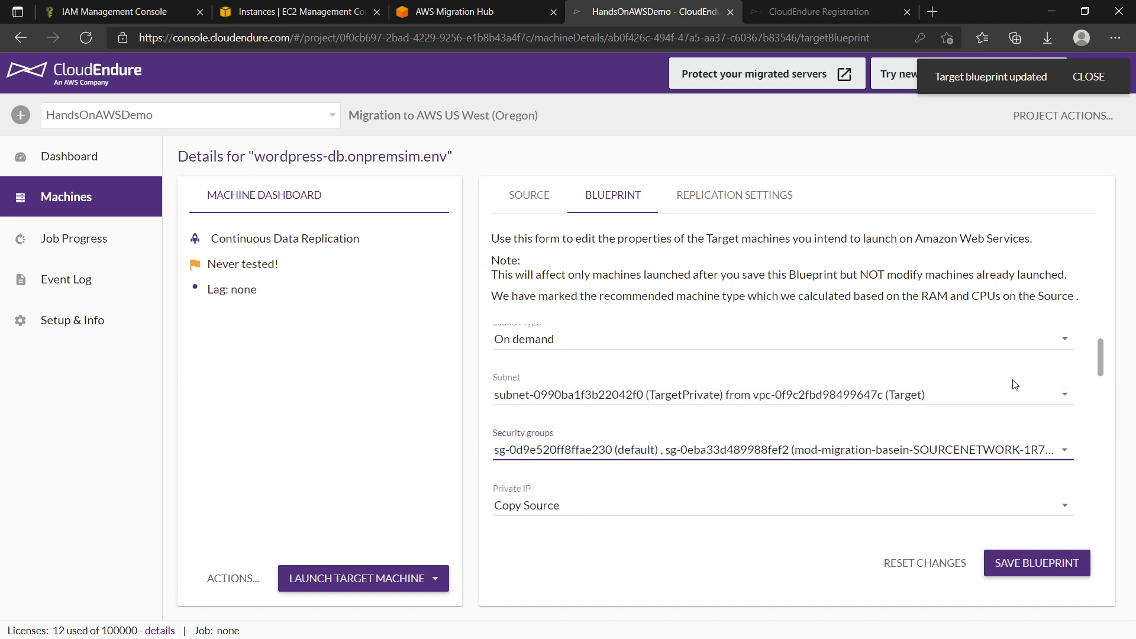
Set Private IP to Create new and Public IP to No.
scroll(601, 377, "down", 2)
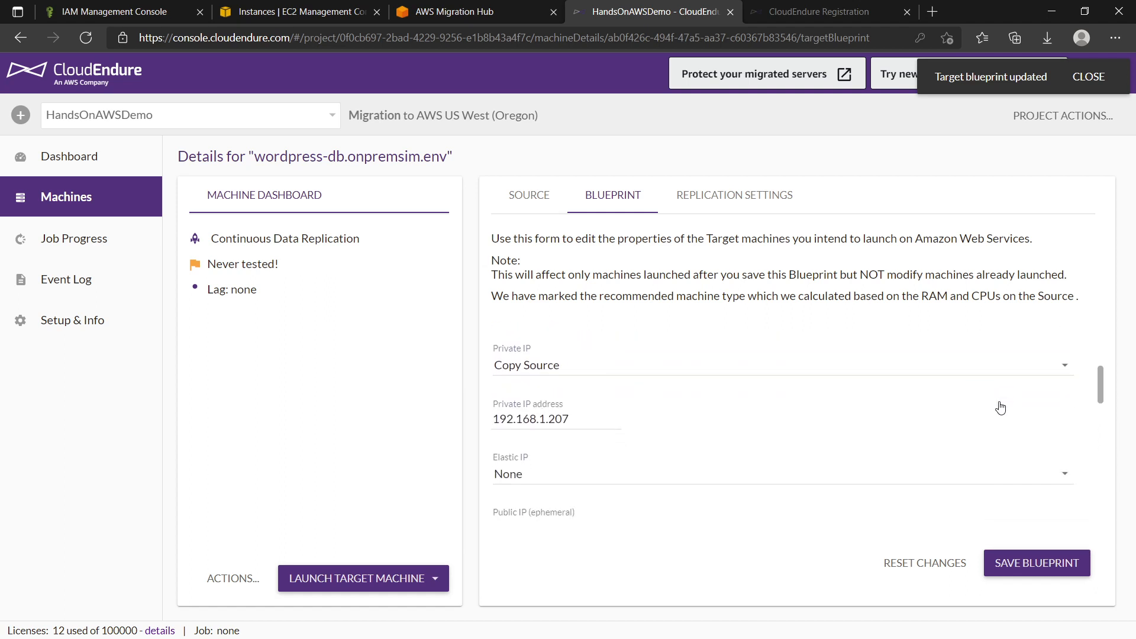
left_click(608, 363)
left_click(558, 398)
scroll(640, 405, "down", 1)
left_click(616, 424)
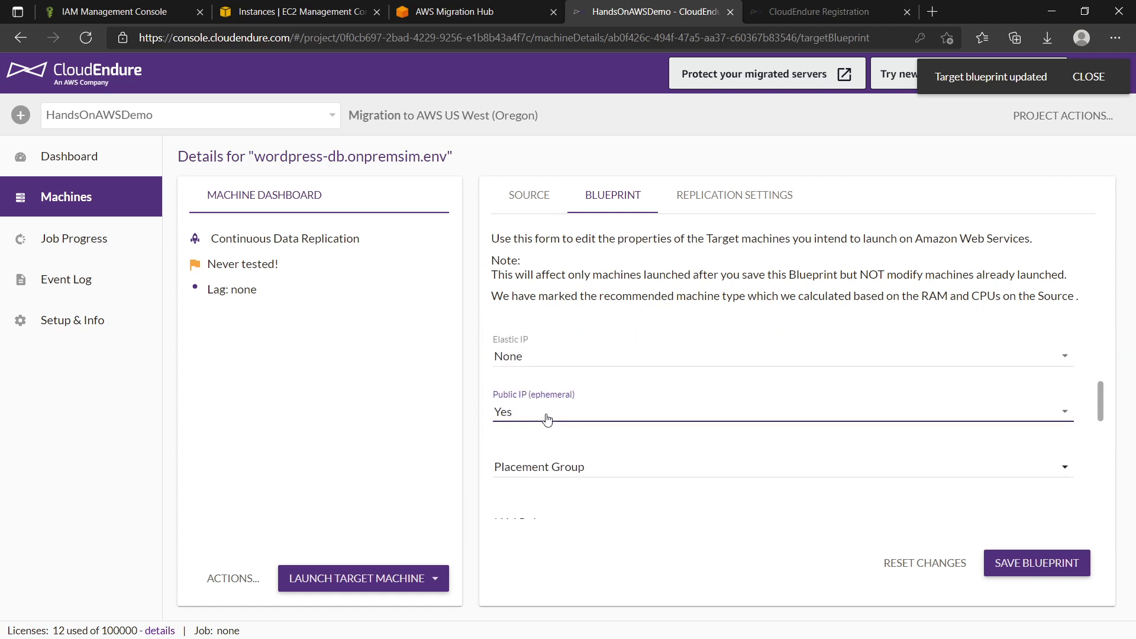
left_click(526, 445)
Switch the disk to SSD - gp3, save the blueprint, and return to Machines.
scroll(785, 477, "down", 1)
scroll(785, 476, "down", 5)
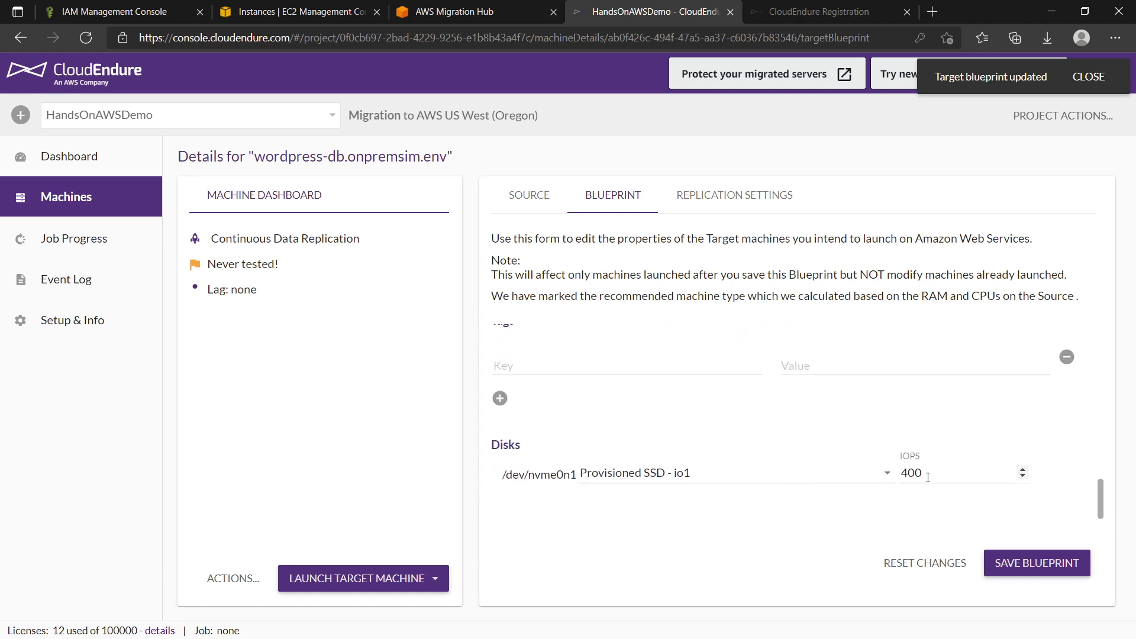
left_click(657, 475)
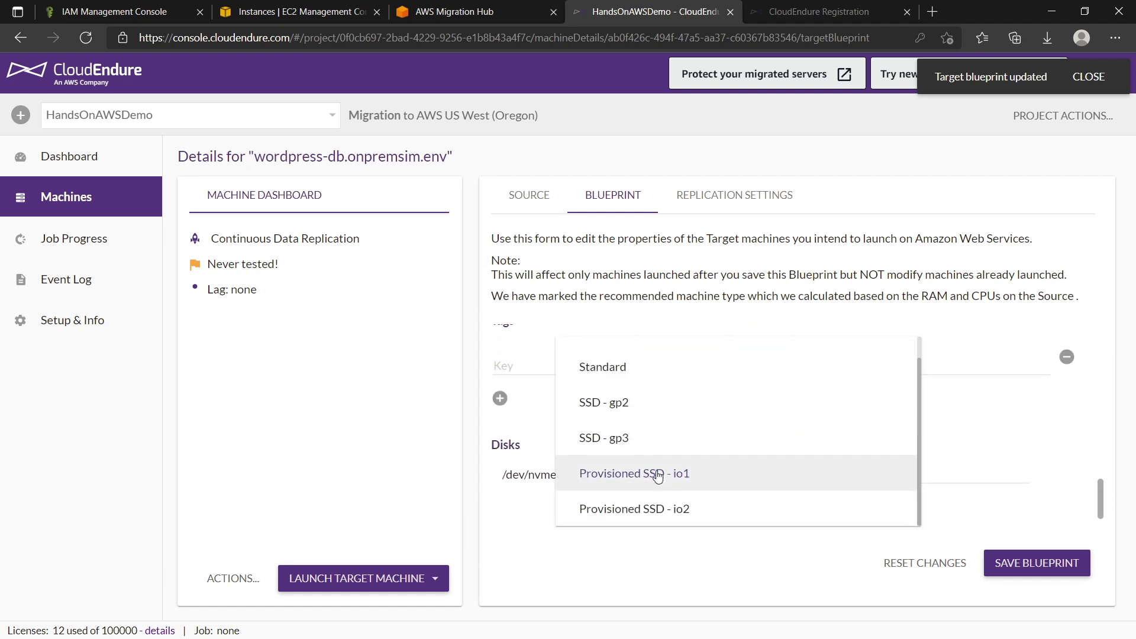
left_click(657, 437)
left_click(1017, 564)
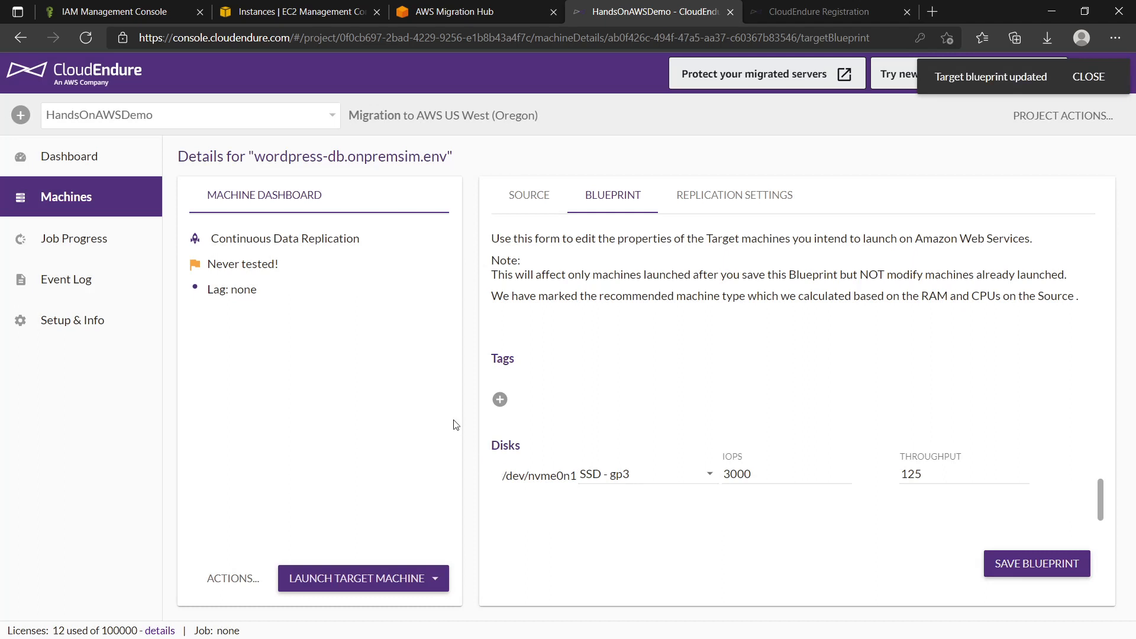
left_click(79, 204)
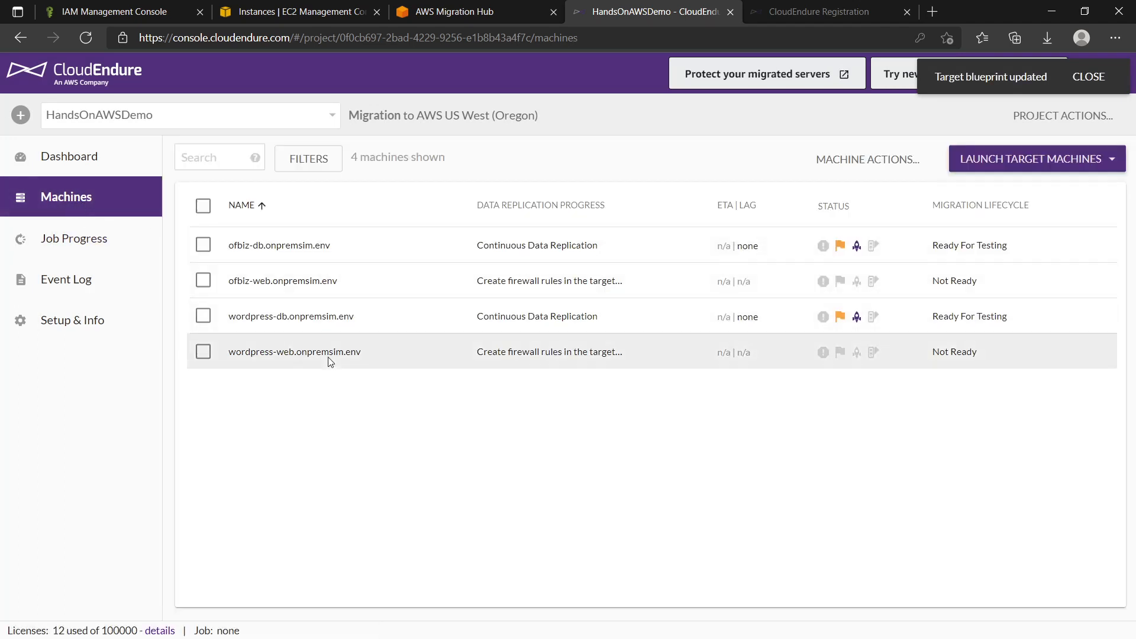
Open wordpress-web and set its machine type to t3.medium, keeping On demand launch.
left_click(329, 355)
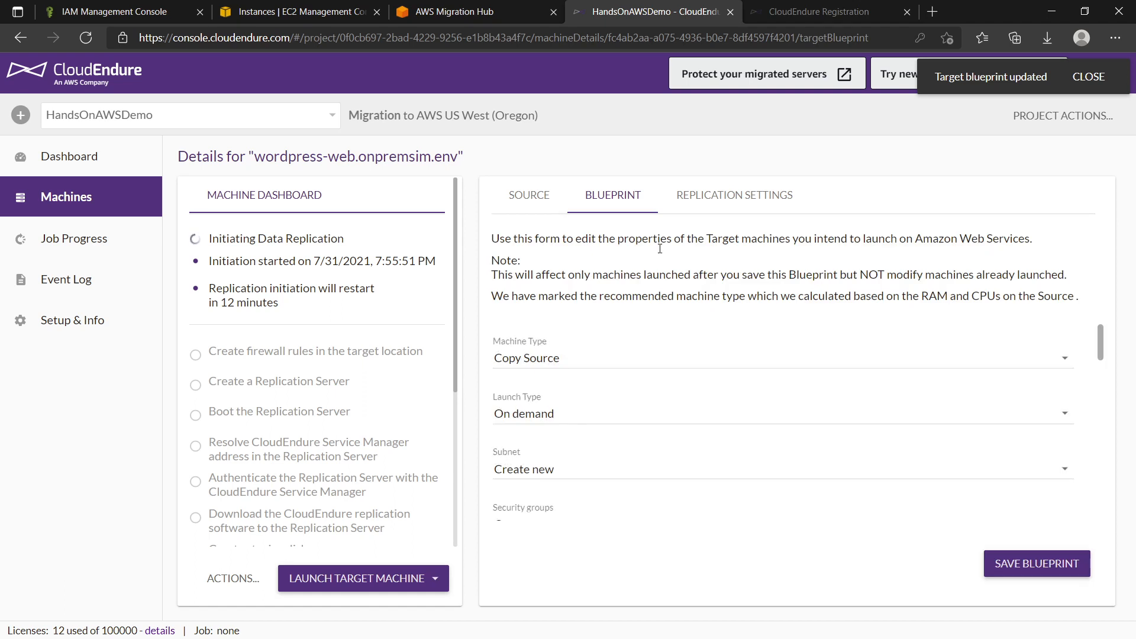
left_click(573, 369)
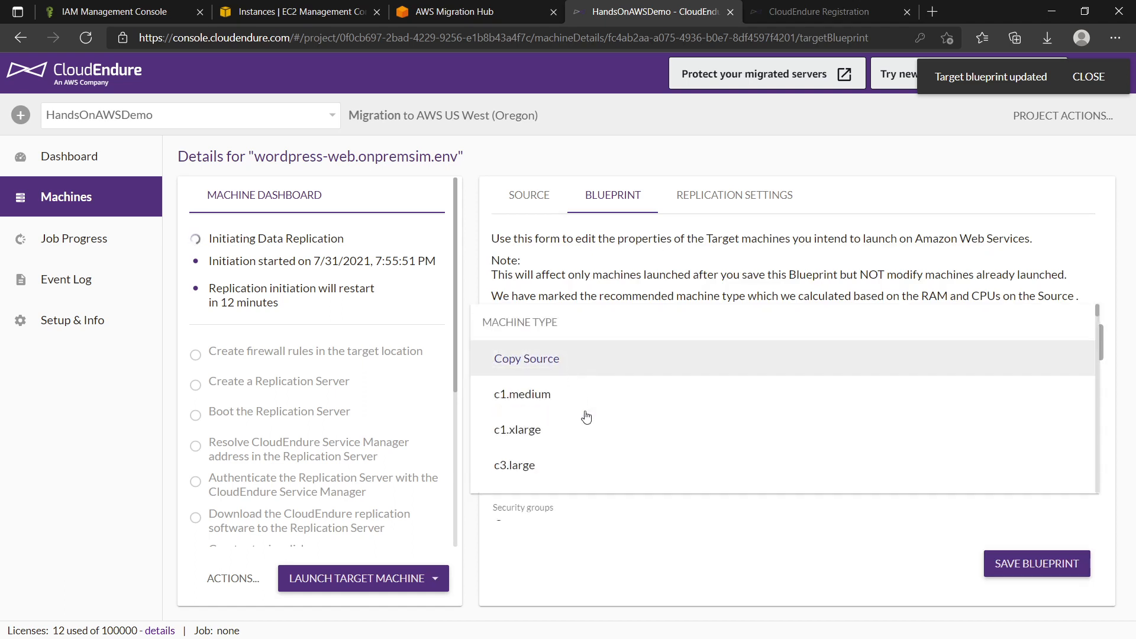
key("t")
key("3")
key("Down")
key("Down")
key("Down")
key("Down")
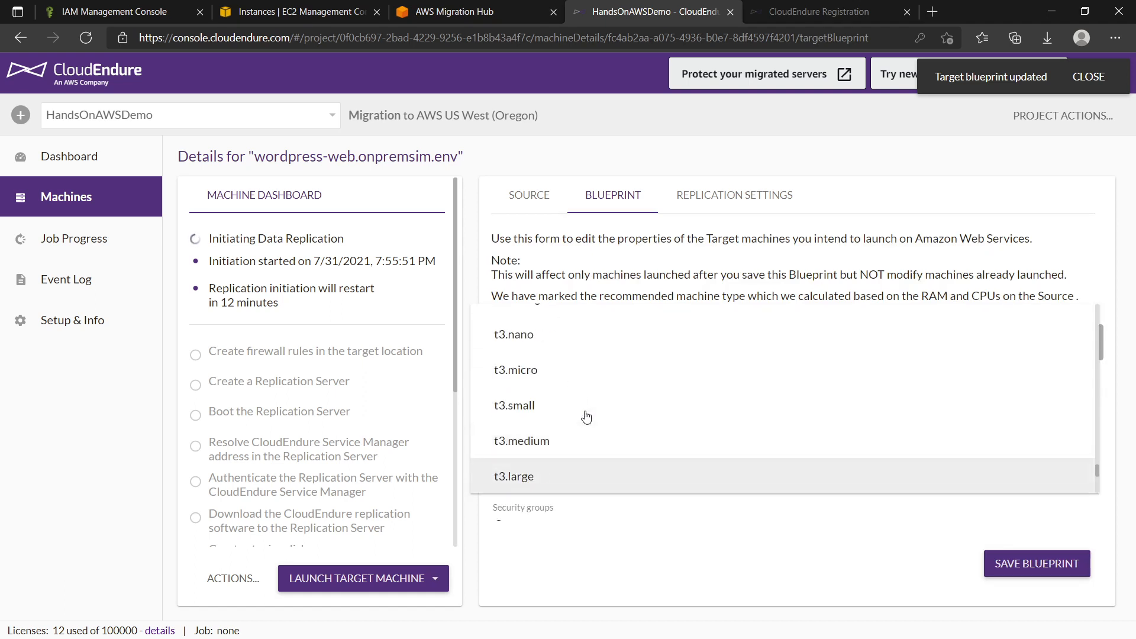
key("Up")
key("Return")
left_click(587, 417)
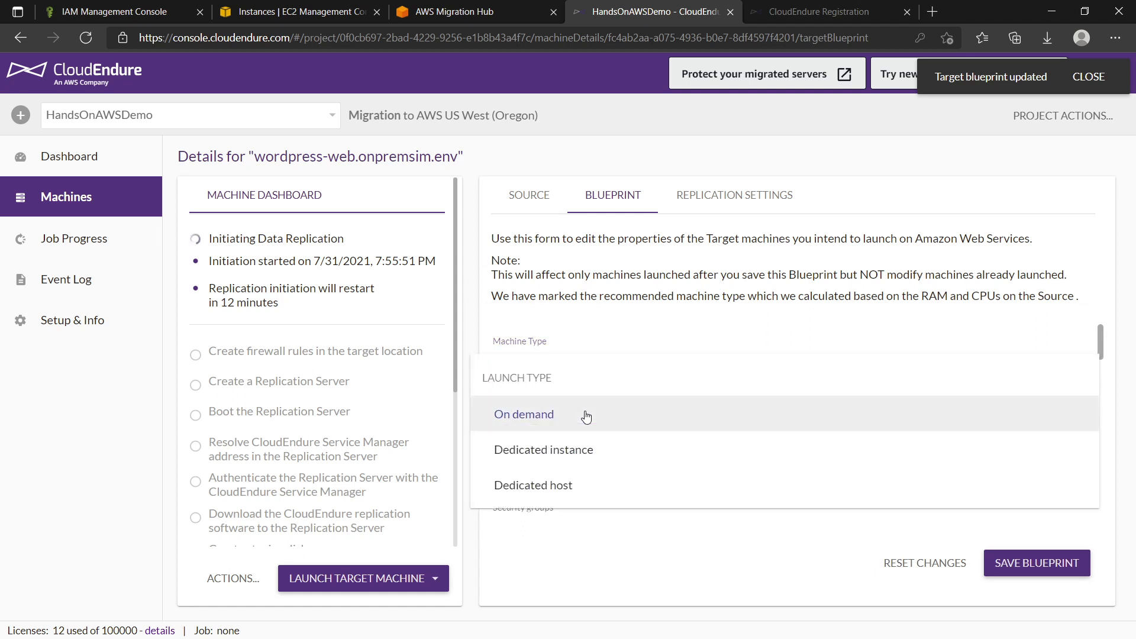
left_click(586, 417)
Choose the TargetPrivate subnet and add the default and migration target security groups.
left_click(599, 478)
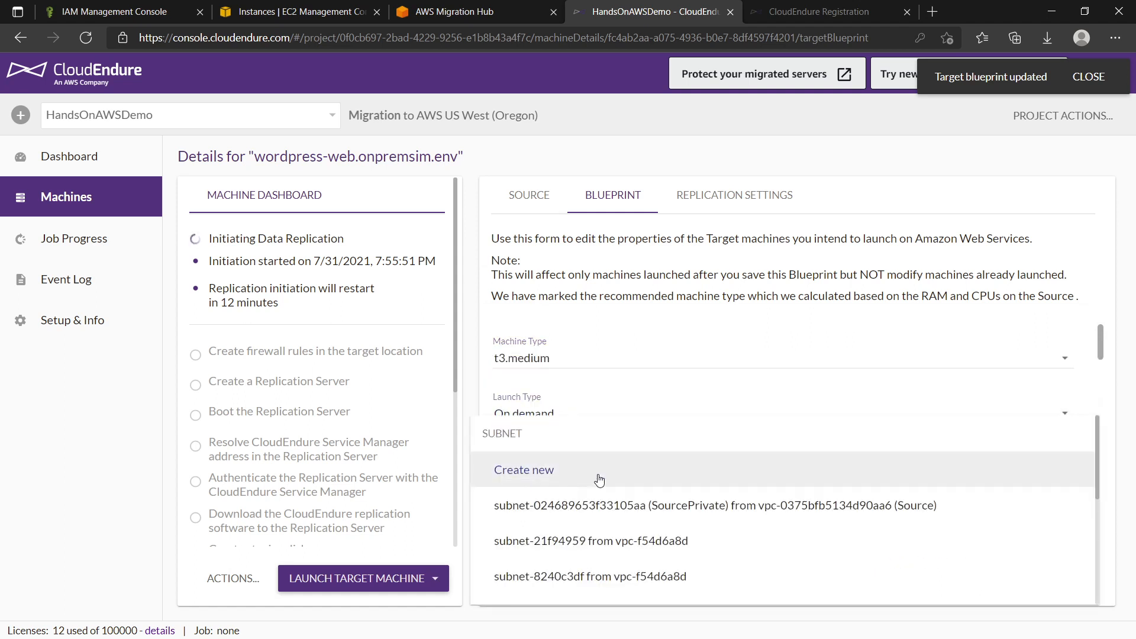
scroll(621, 509, "down", 5)
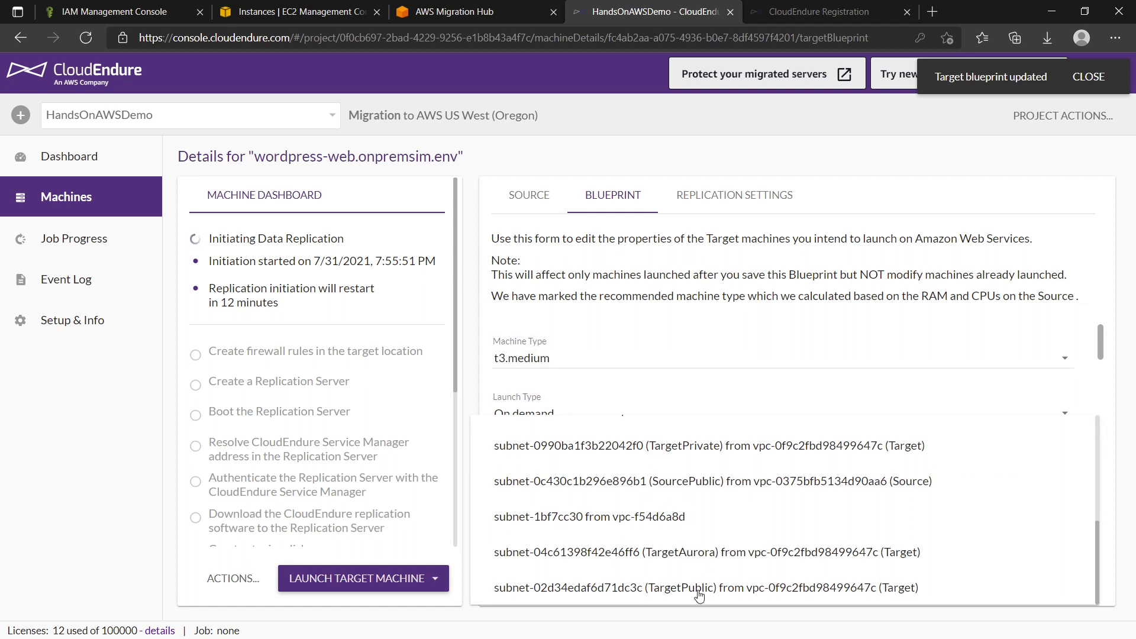
left_click(691, 451)
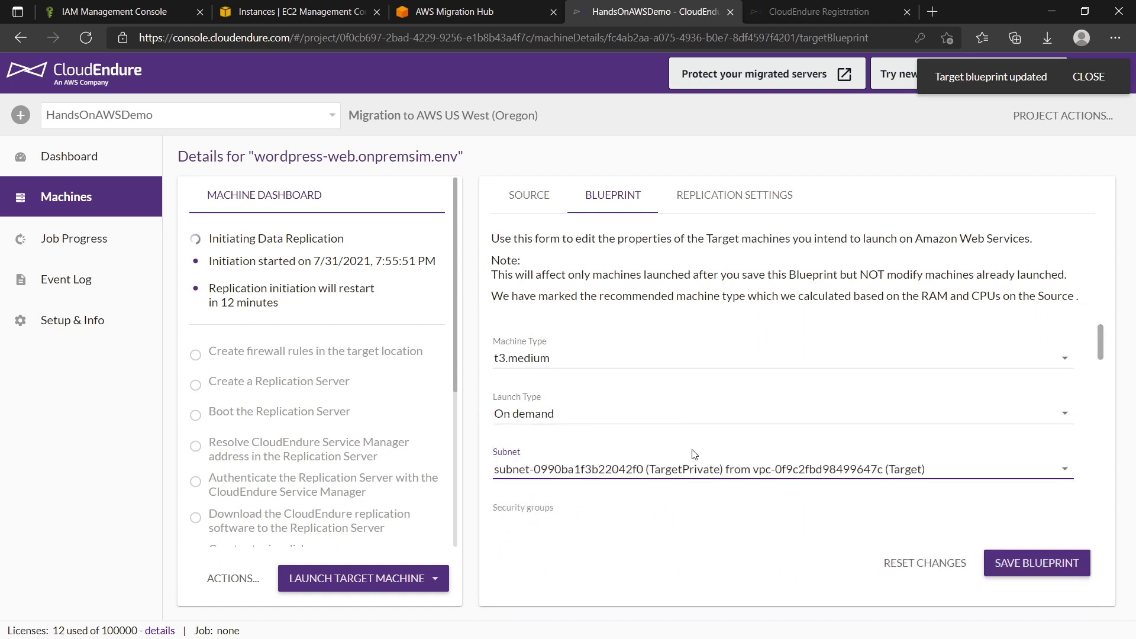
left_click(656, 516)
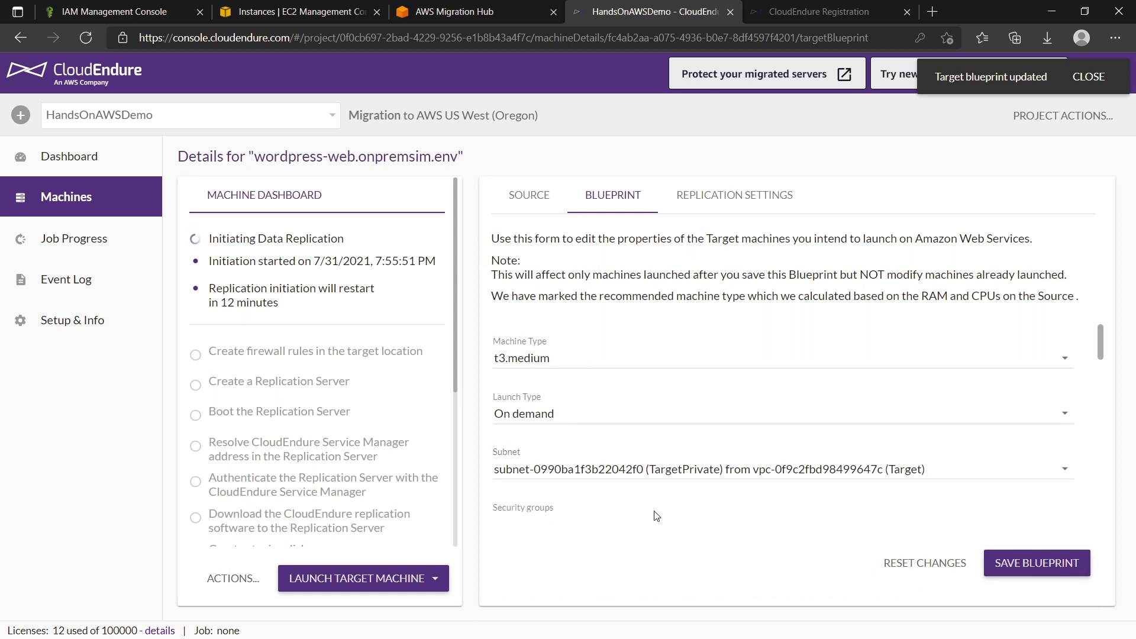
left_click(544, 513)
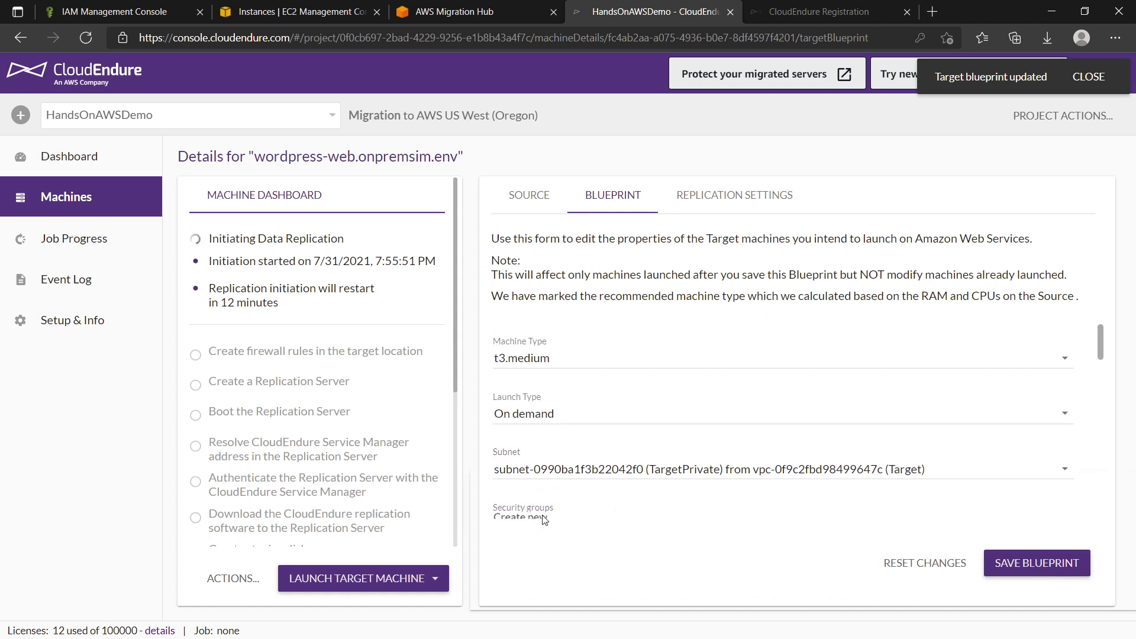
left_click(546, 526)
left_click(552, 559)
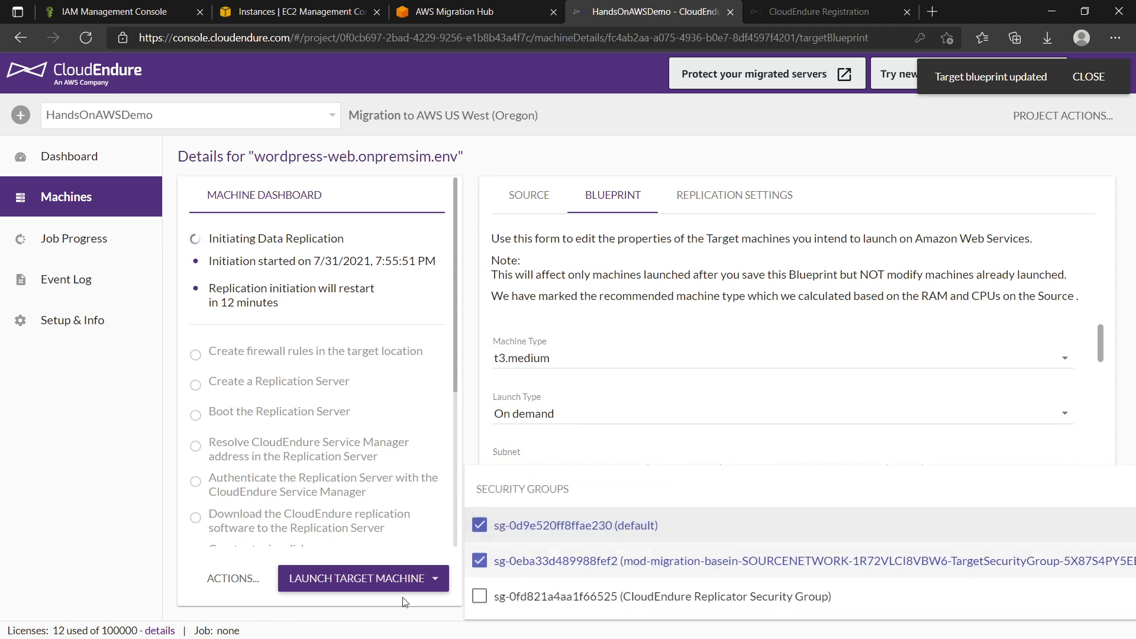
left_click(394, 618)
Set Private IP to Create new, Public IP to No, disk SSD - gp3, and save.
scroll(1047, 449, "down", 2)
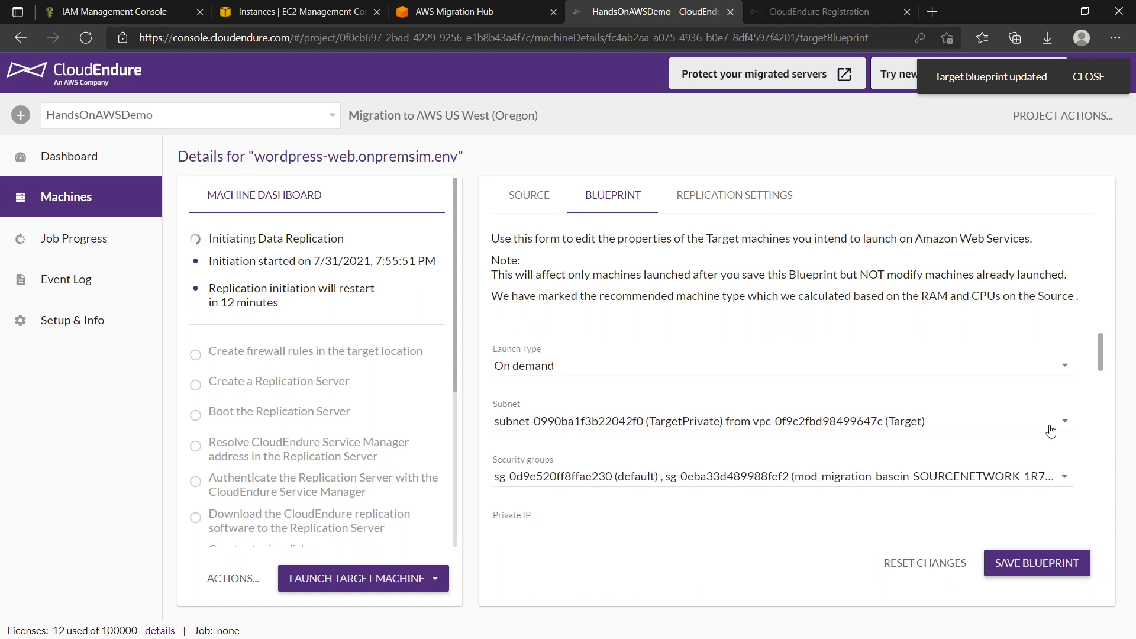
scroll(979, 426, "down", 2)
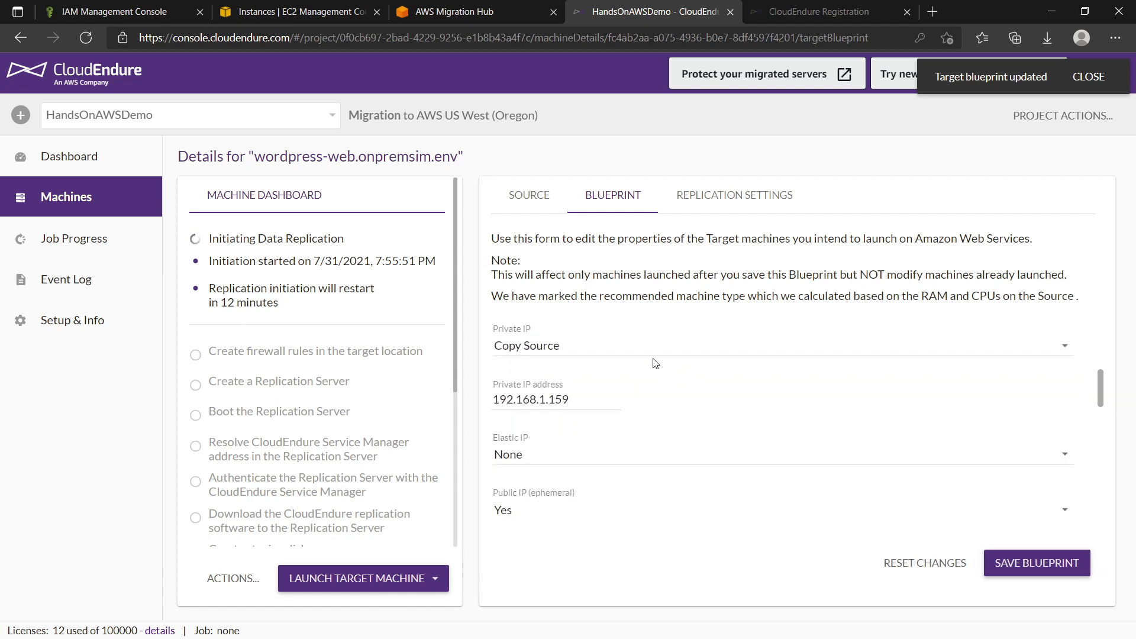
left_click(639, 345)
left_click(561, 390)
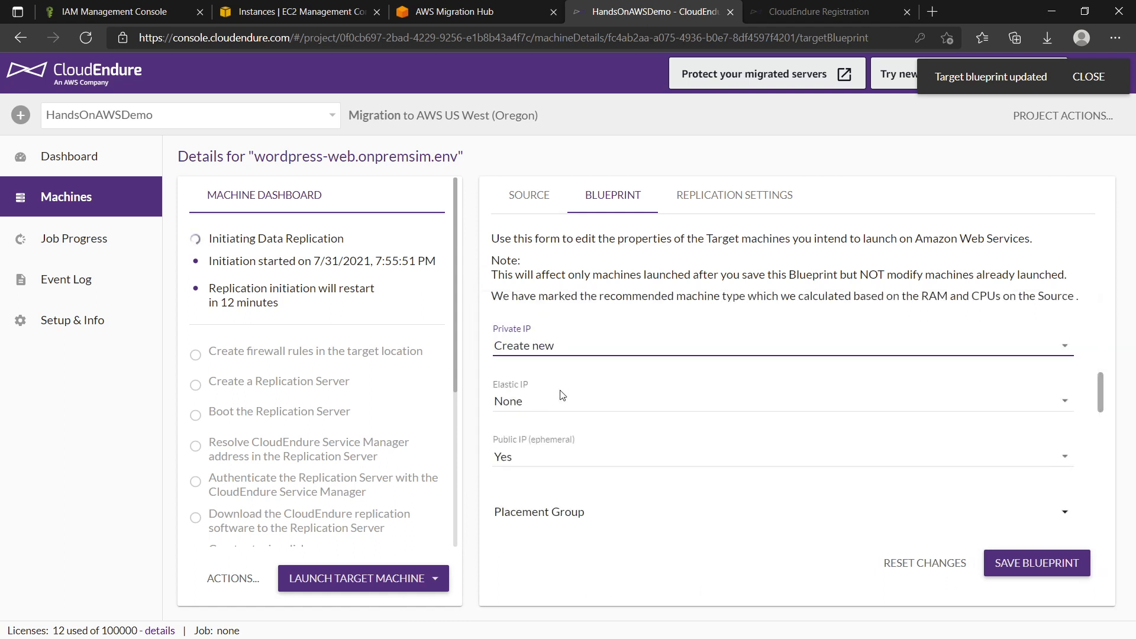
left_click(553, 456)
left_click(516, 492)
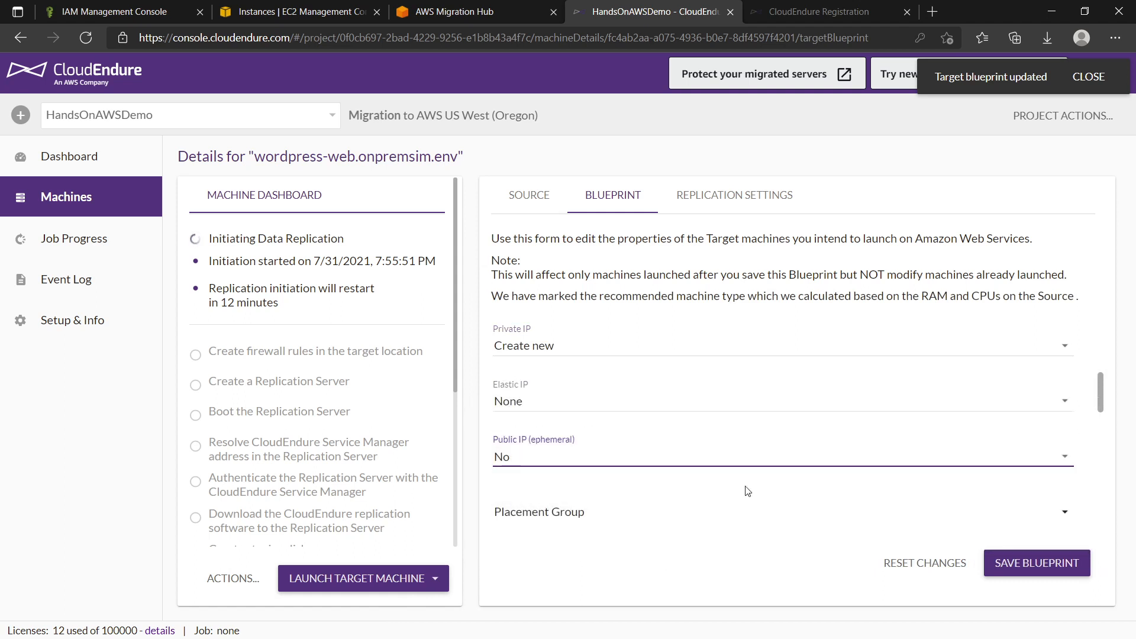
scroll(747, 491, "down", 7)
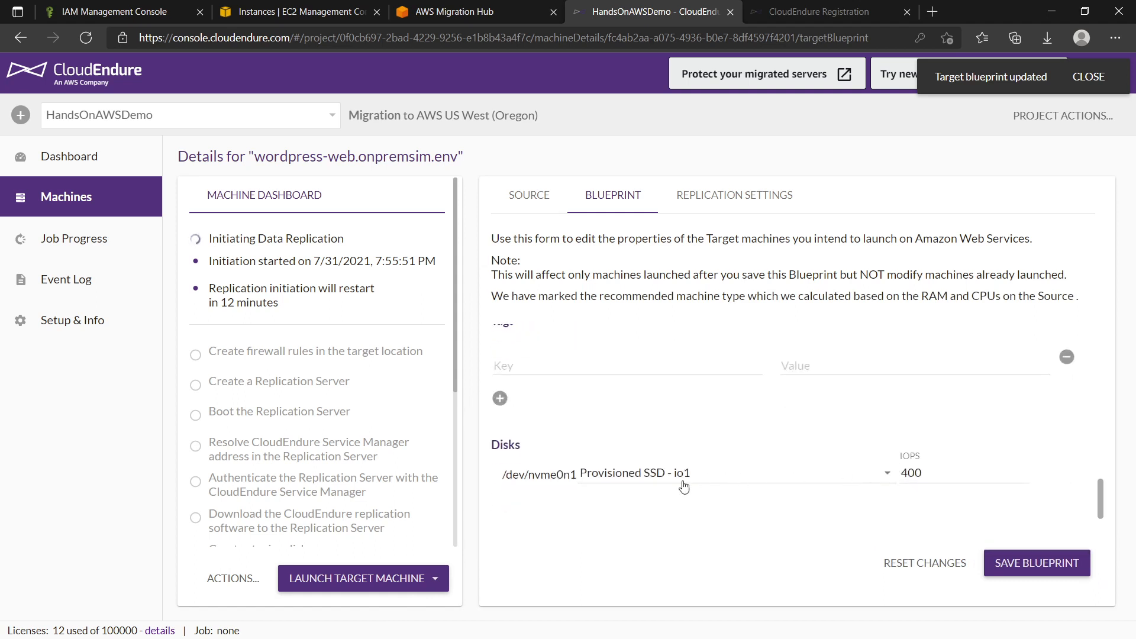
left_click(684, 482)
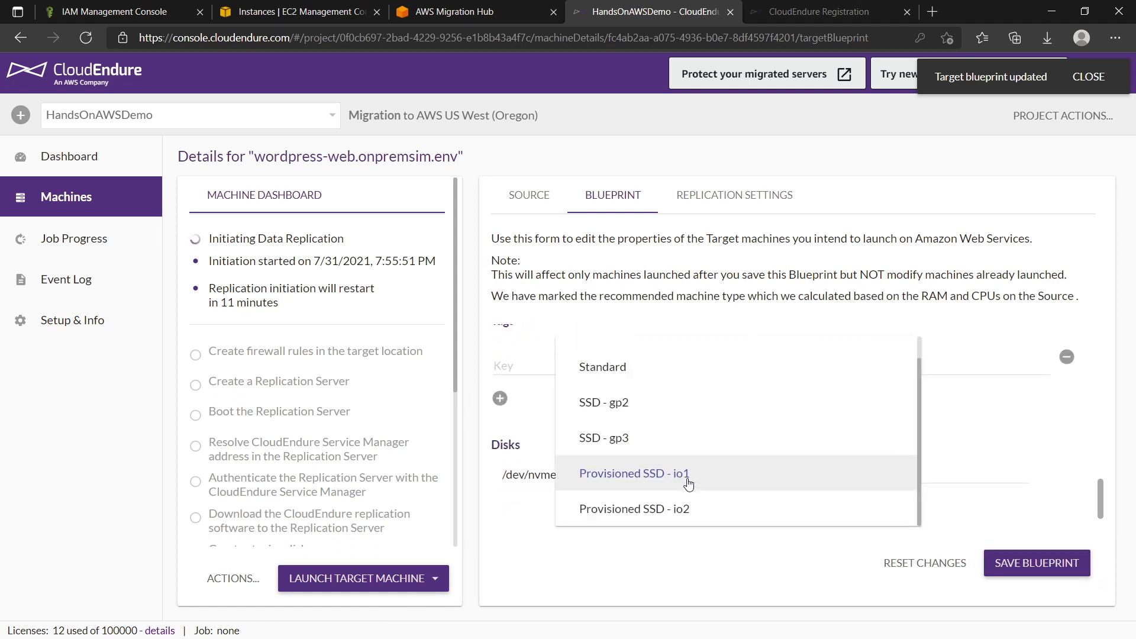
left_click(638, 437)
left_click(1084, 567)
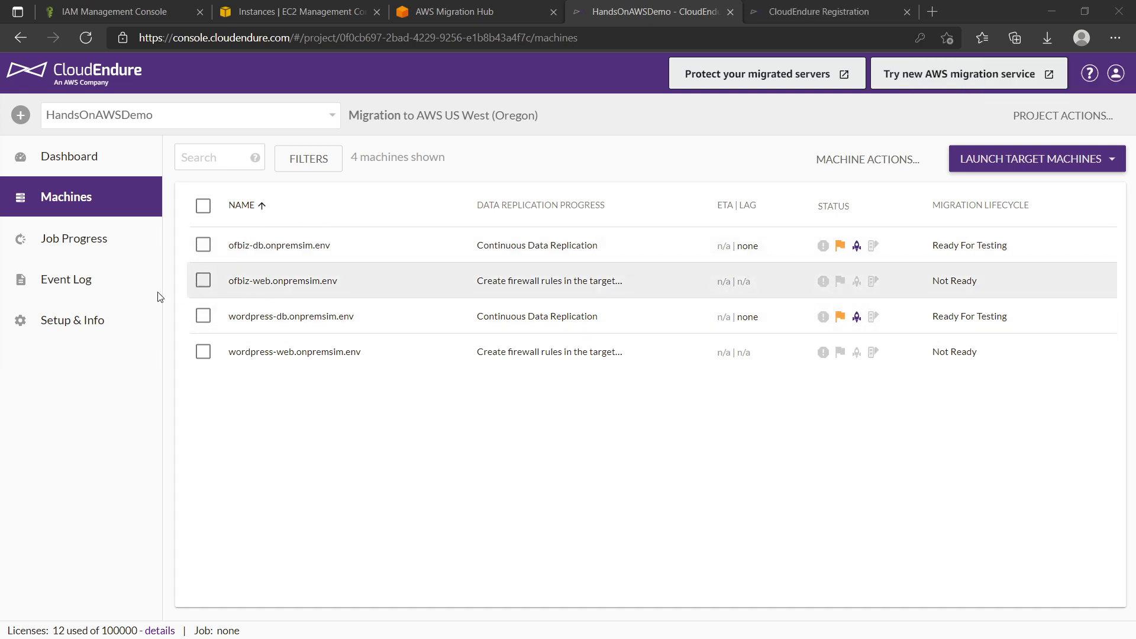
View the dashboard summary, then return to Machines and check wordpress-db's replication details.
left_click(65, 172)
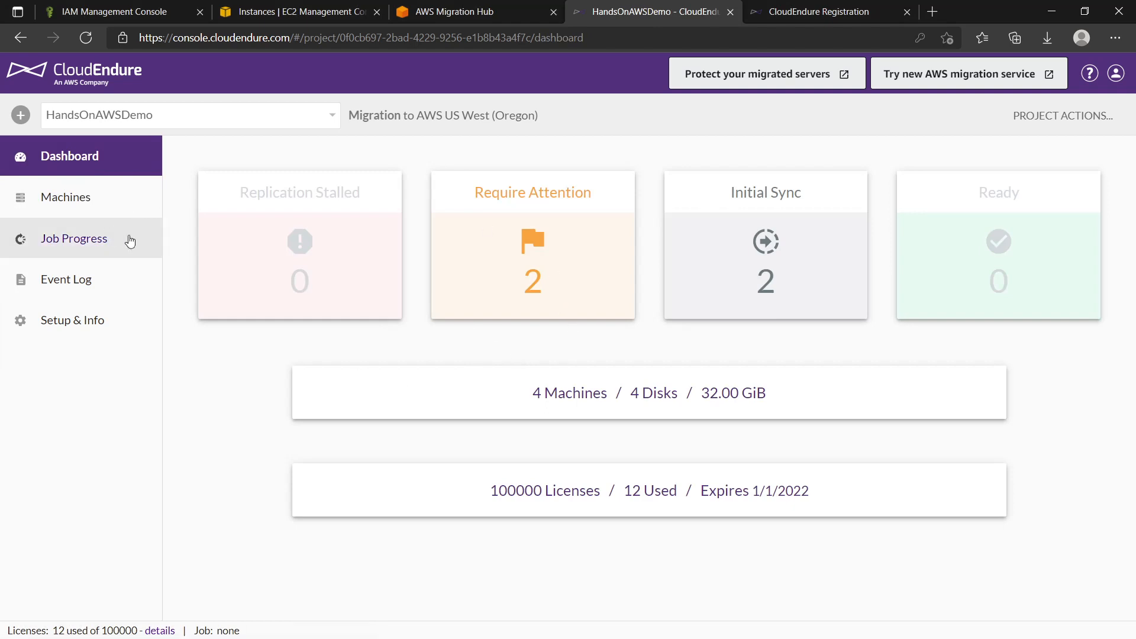
left_click(94, 206)
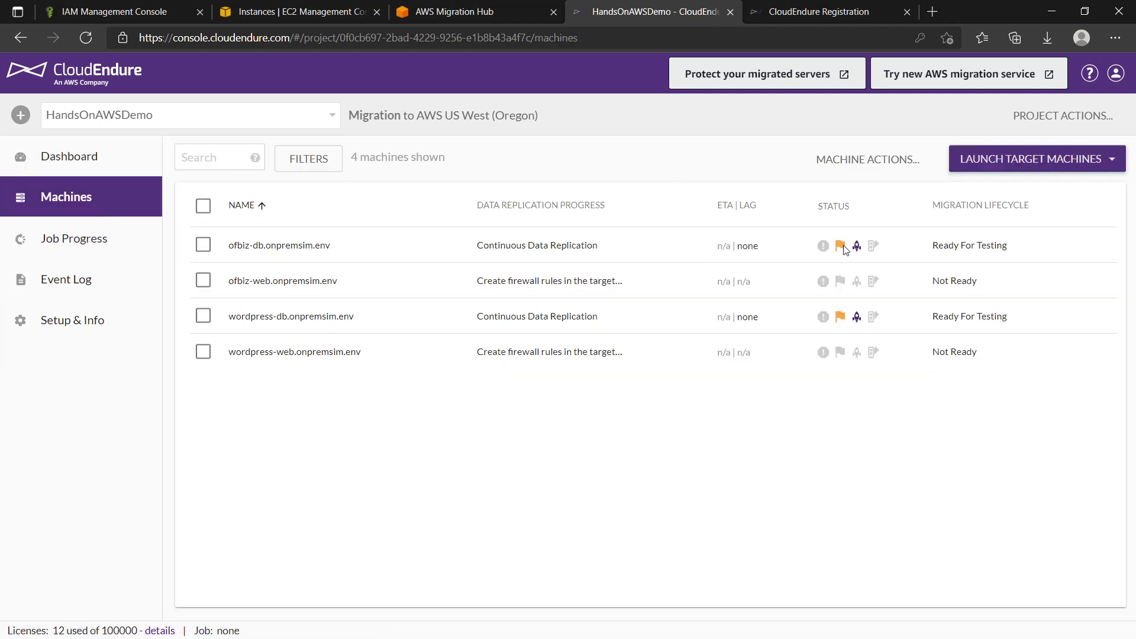
left_click(840, 317)
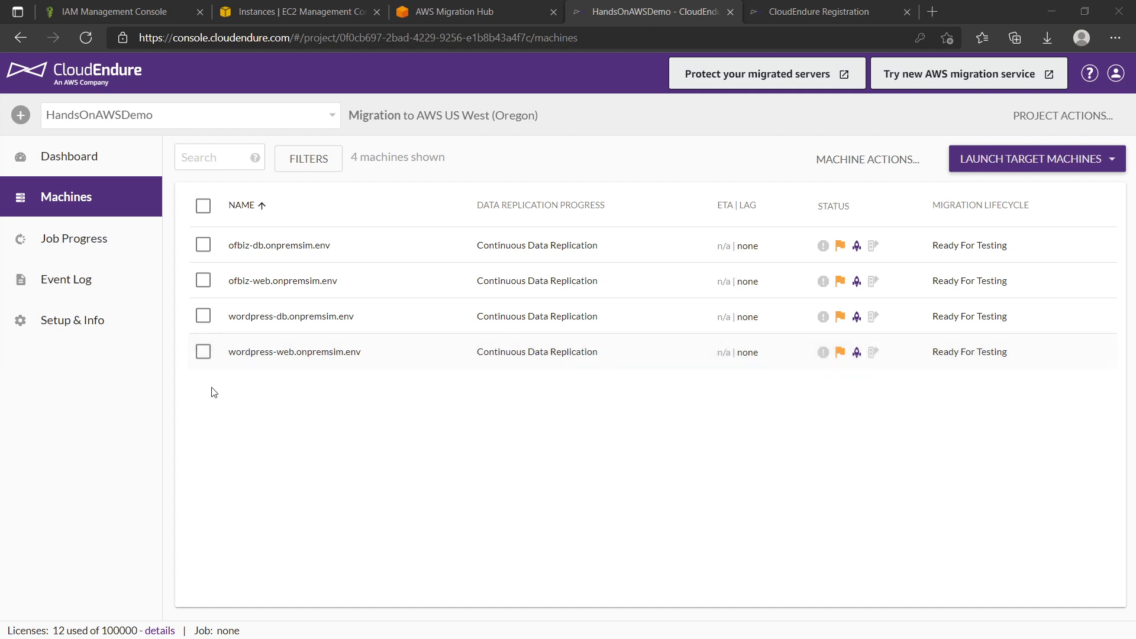
Select all four machines and show the LAUNCH 4 TARGET MACHINES mode options.
left_click(203, 208)
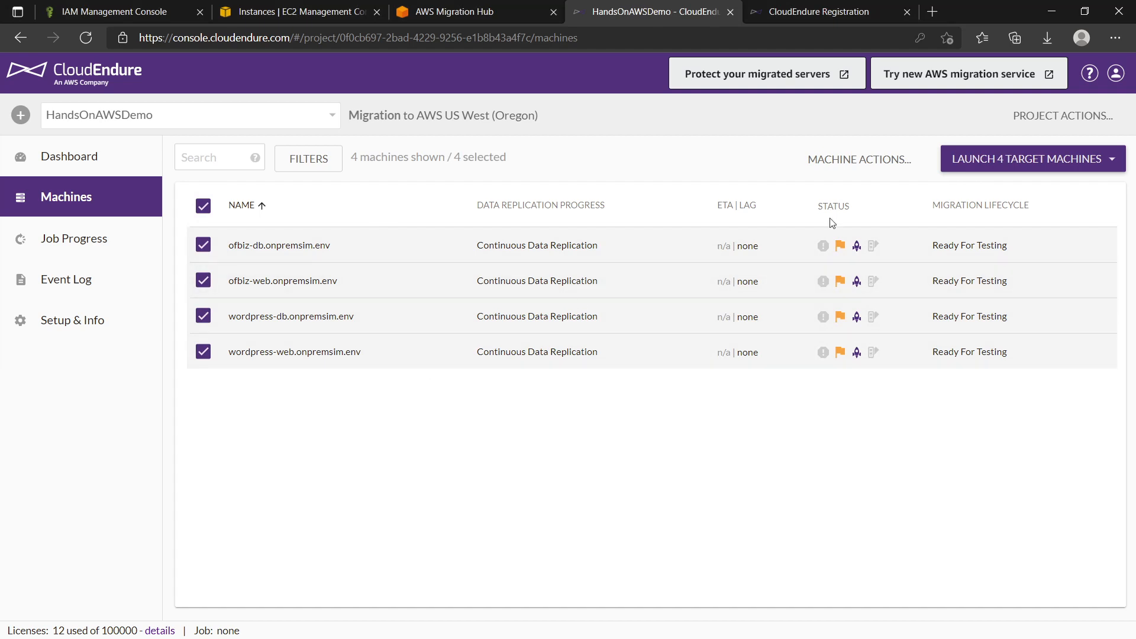
left_click(1027, 160)
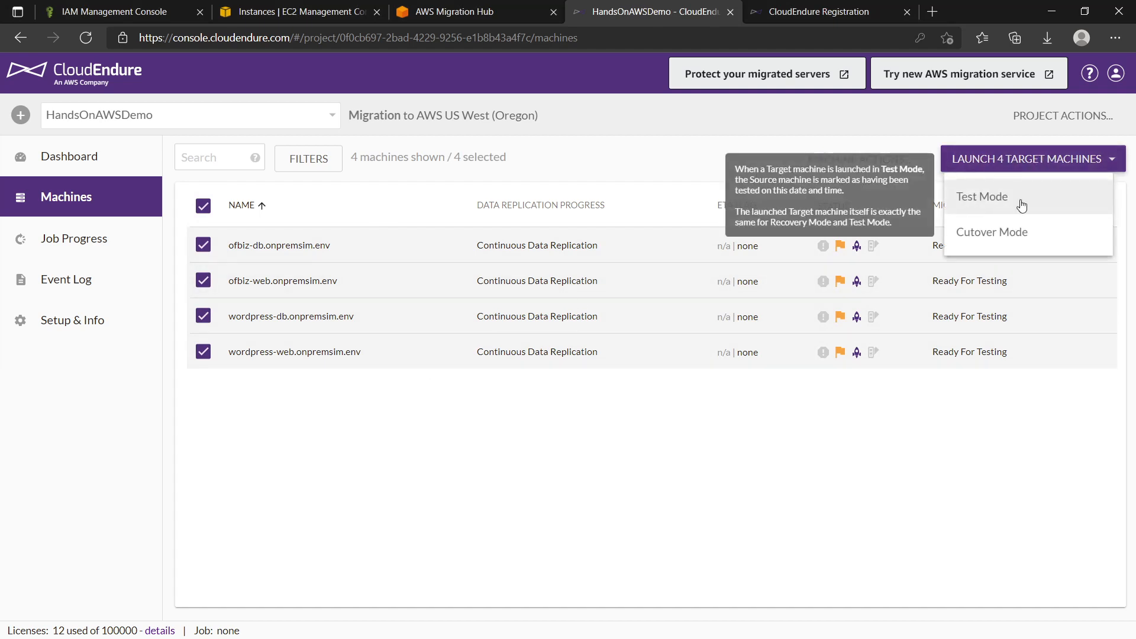
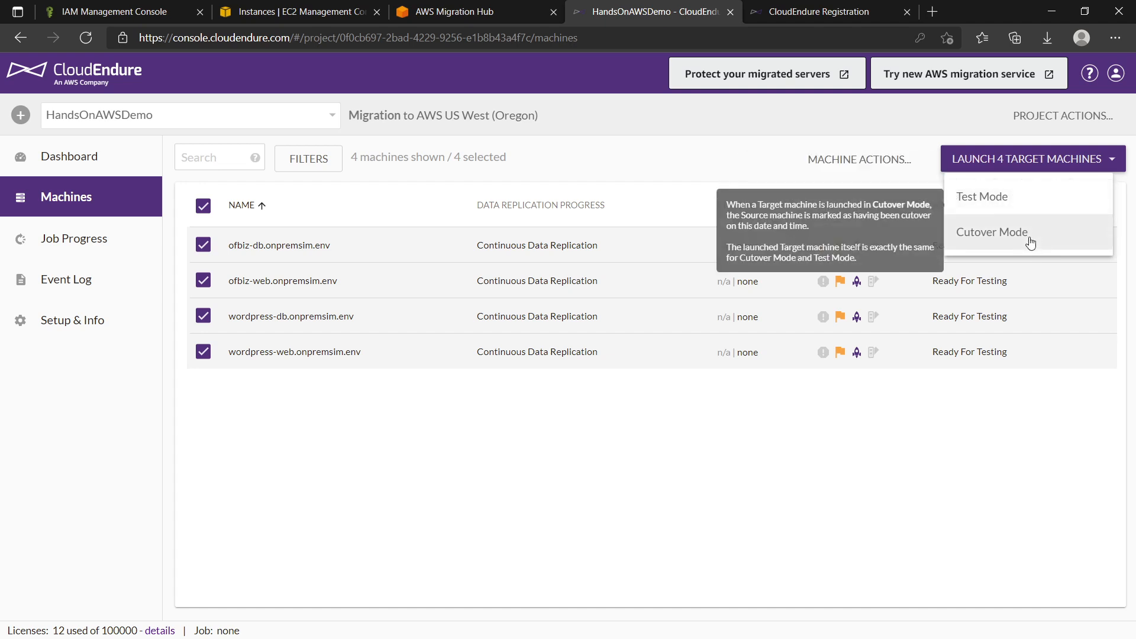
Launch all four target machines in Cutover Mode, confirming past the delete-previous-targets warning.
left_click(676, 496)
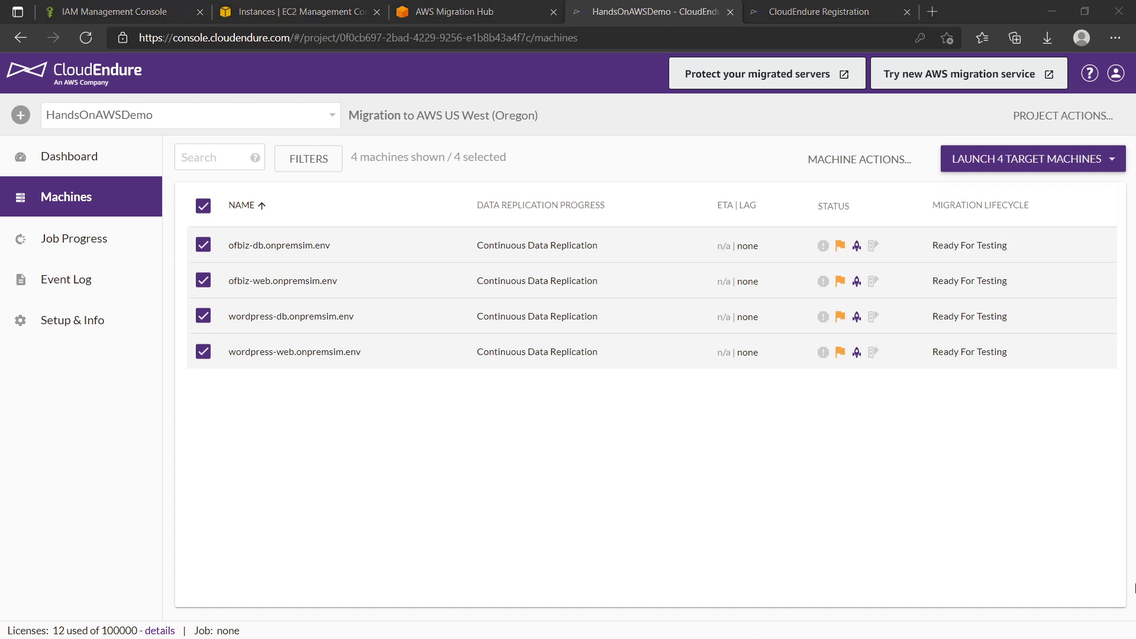
left_click(1040, 159)
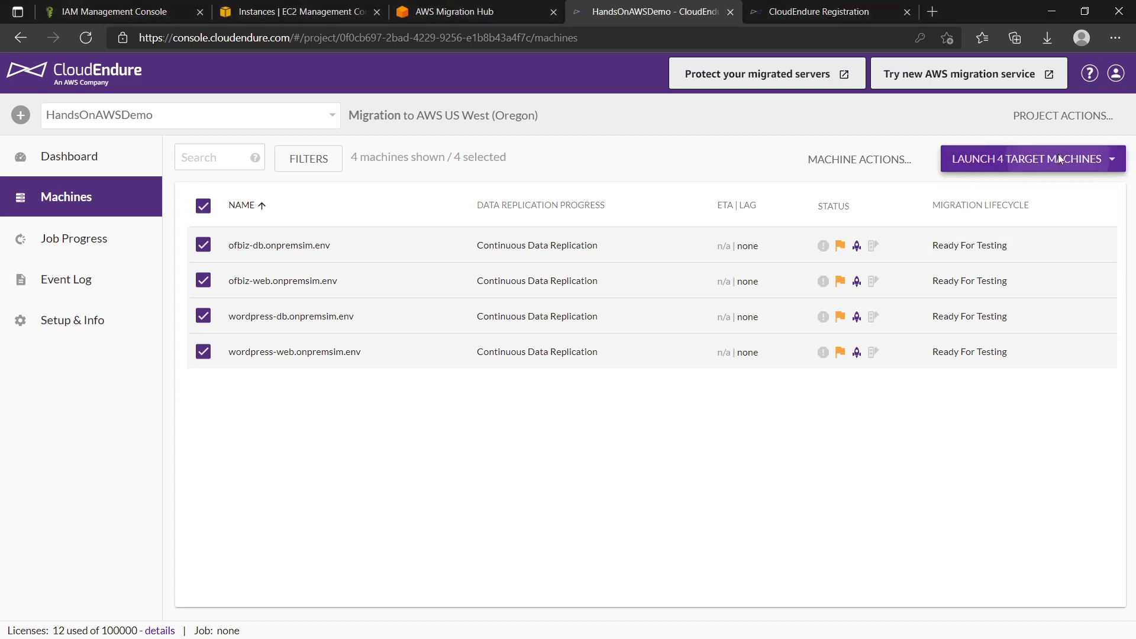
left_click(1027, 234)
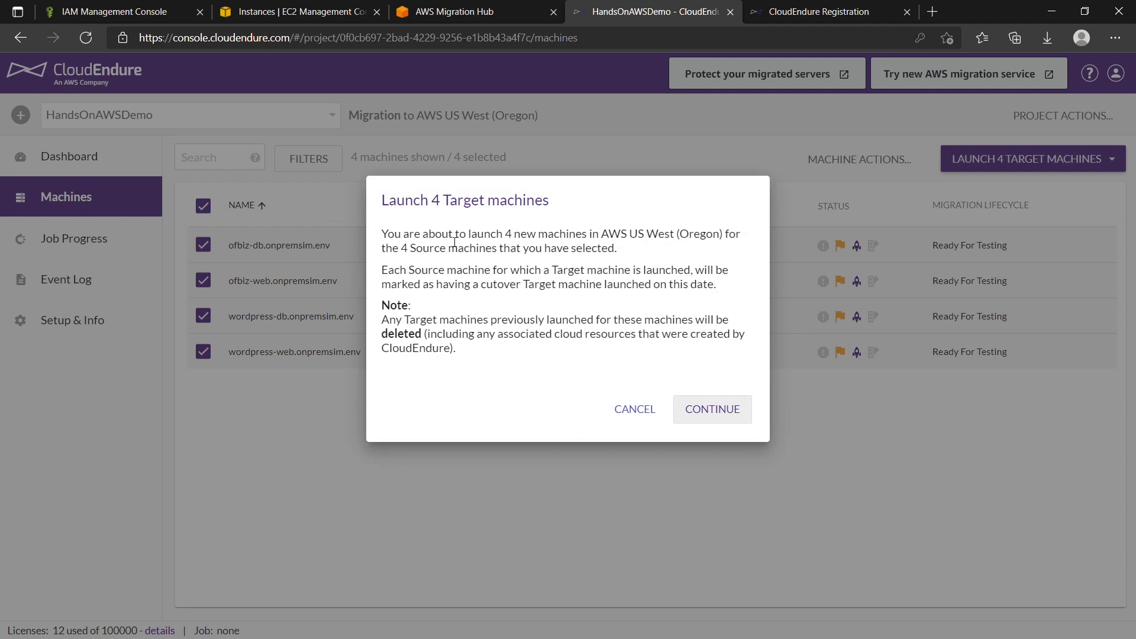
left_click_drag(408, 320, 680, 335)
left_click(717, 338)
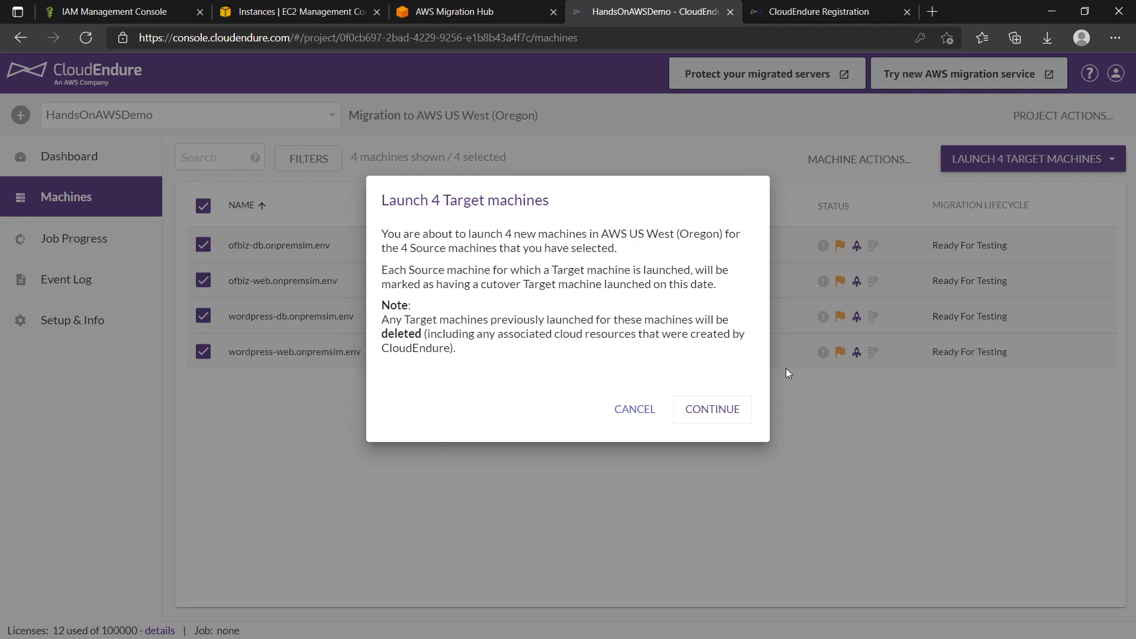
left_click(730, 414)
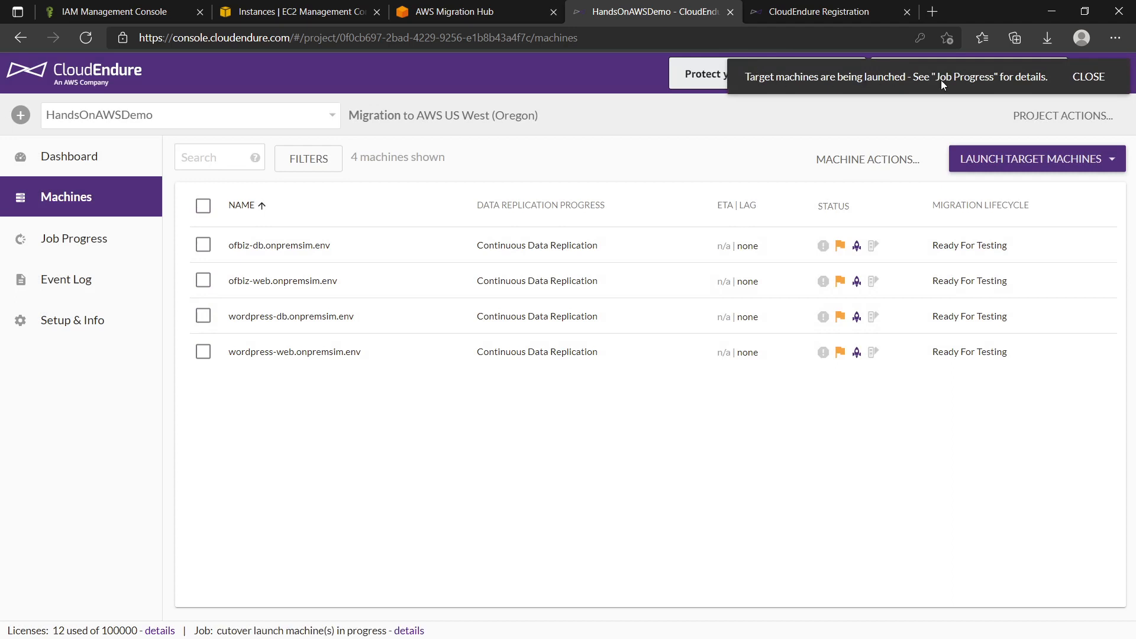
Review the completed cutover job's progress log, then check the EC2 instances list.
left_click(88, 236)
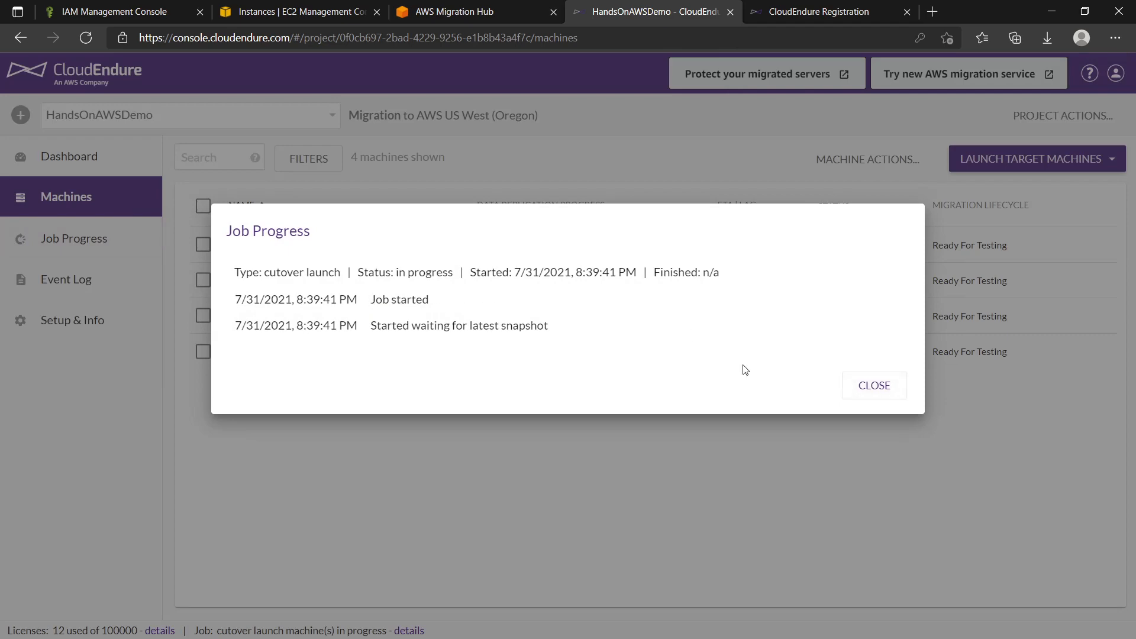
left_click(280, 11)
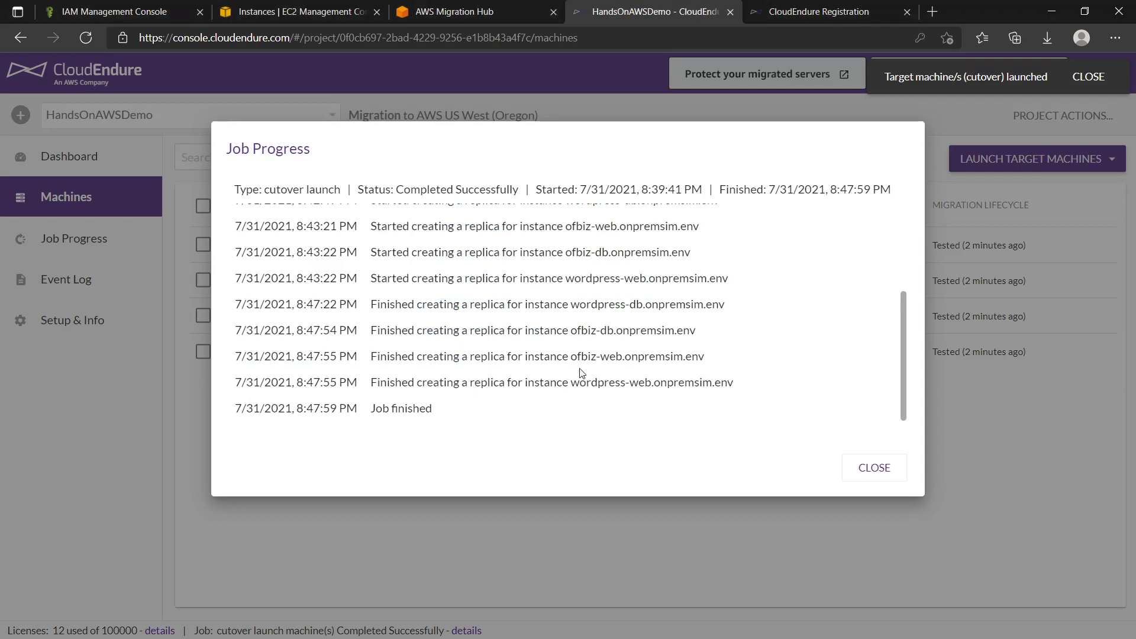
scroll(575, 325, "up", 1)
scroll(576, 325, "down", 1)
scroll(574, 333, "up", 3)
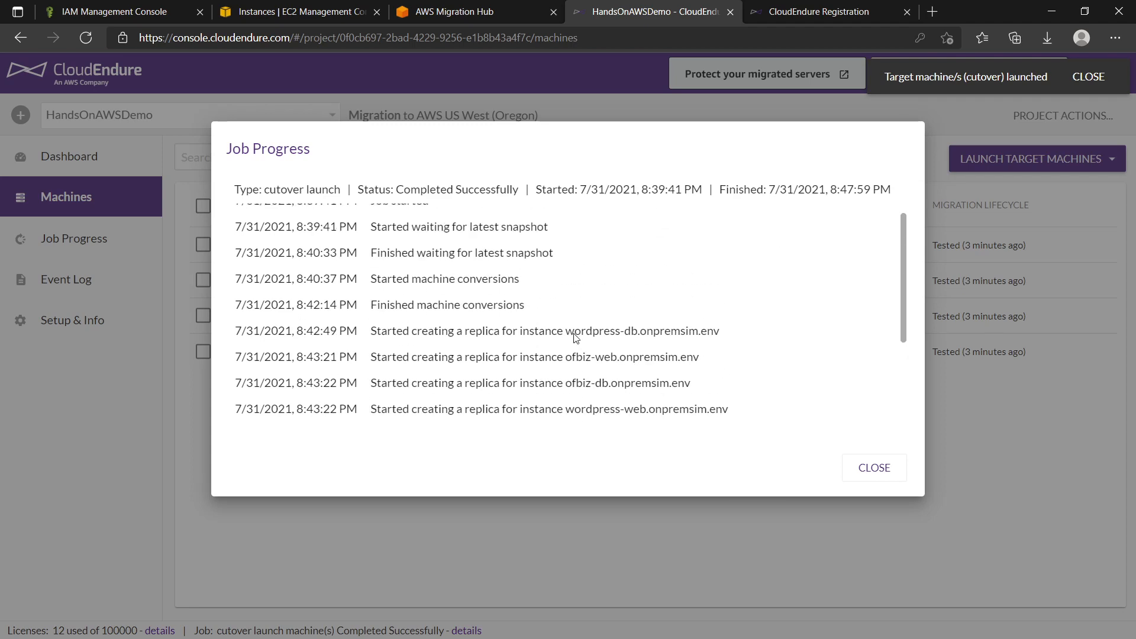
left_click(311, 8)
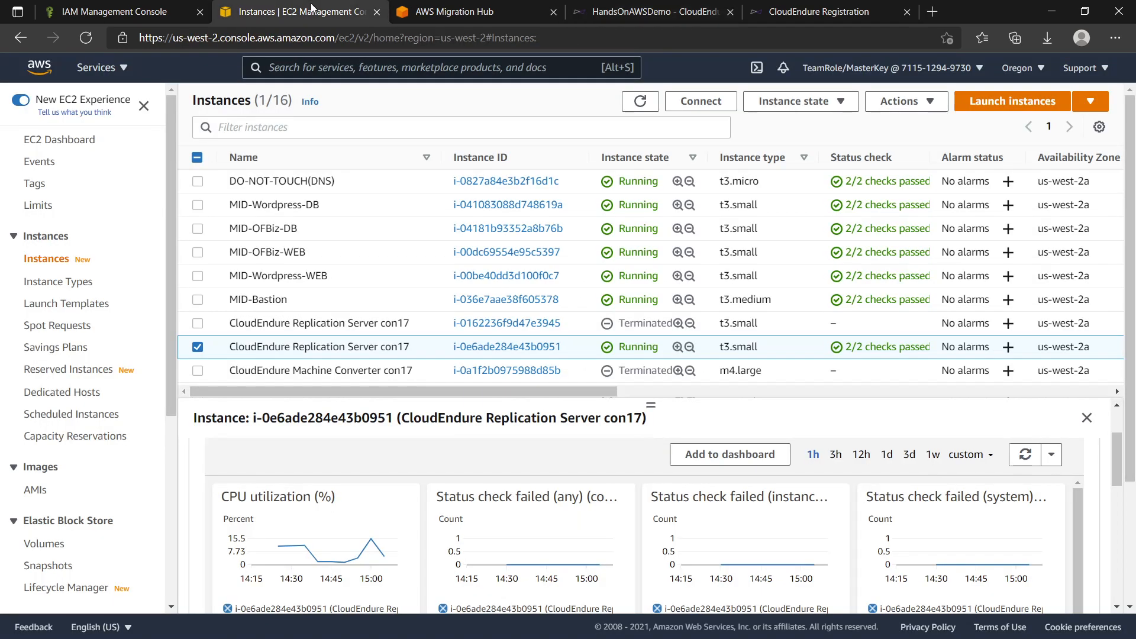
Filter EC2 to running instances to confirm the four new onpremsim.env machines are up.
left_click(610, 12)
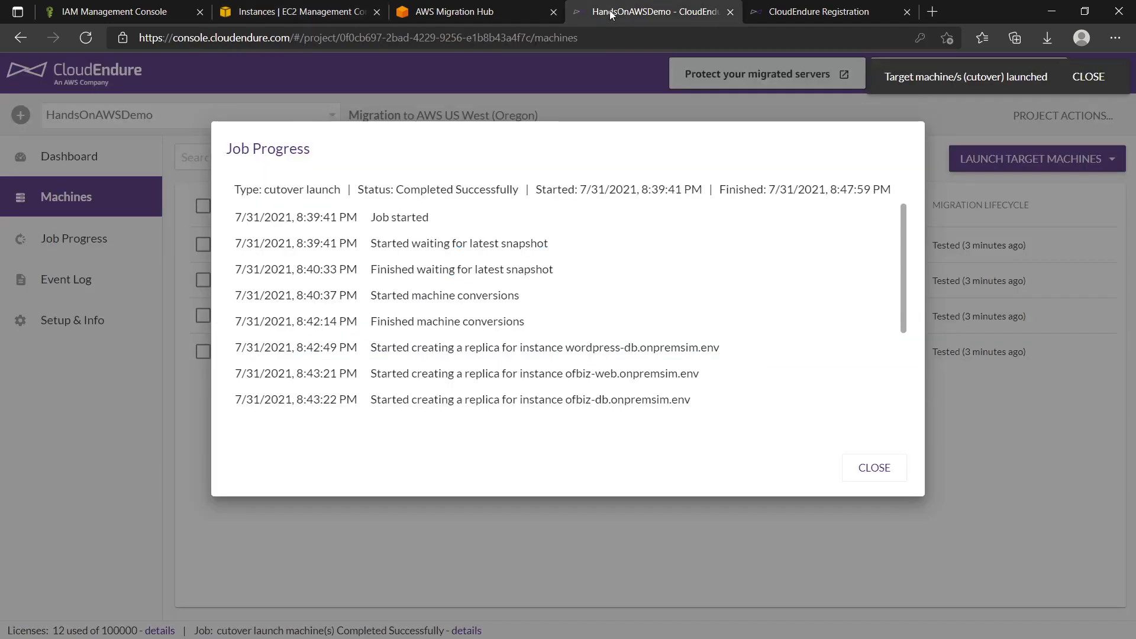
left_click(301, 11)
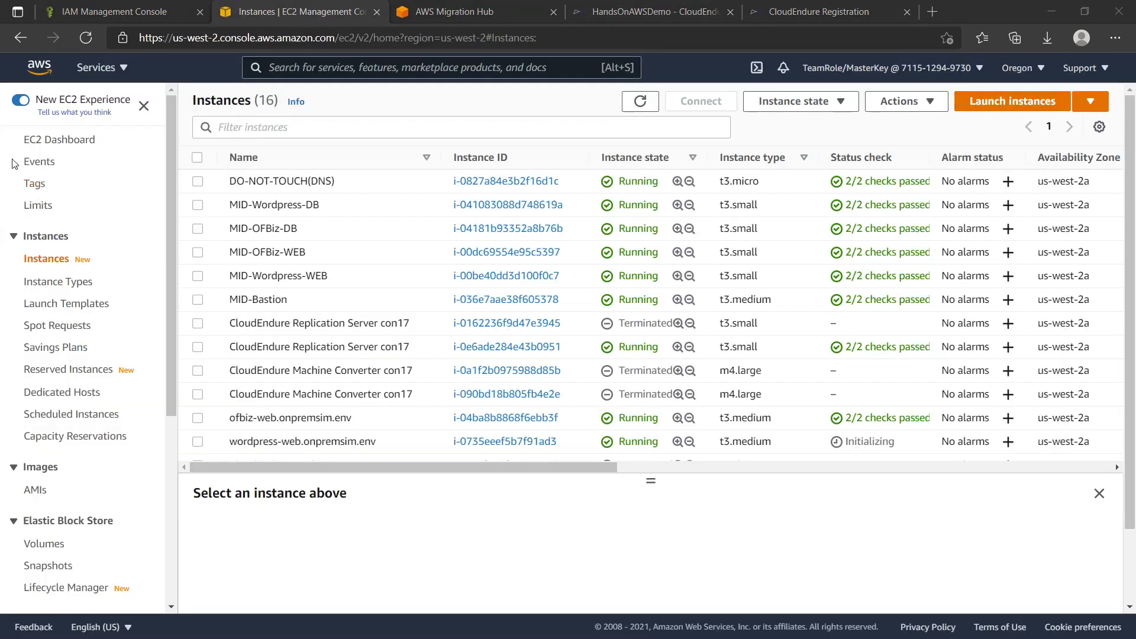
left_click(68, 142)
left_click(268, 199)
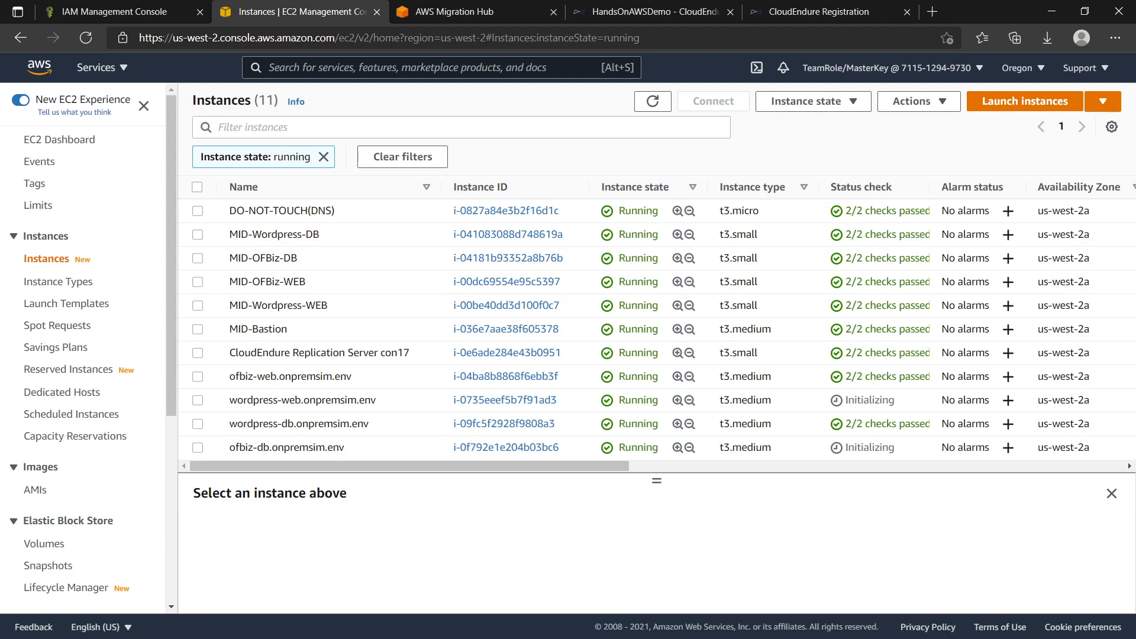
key("alt+Tab")
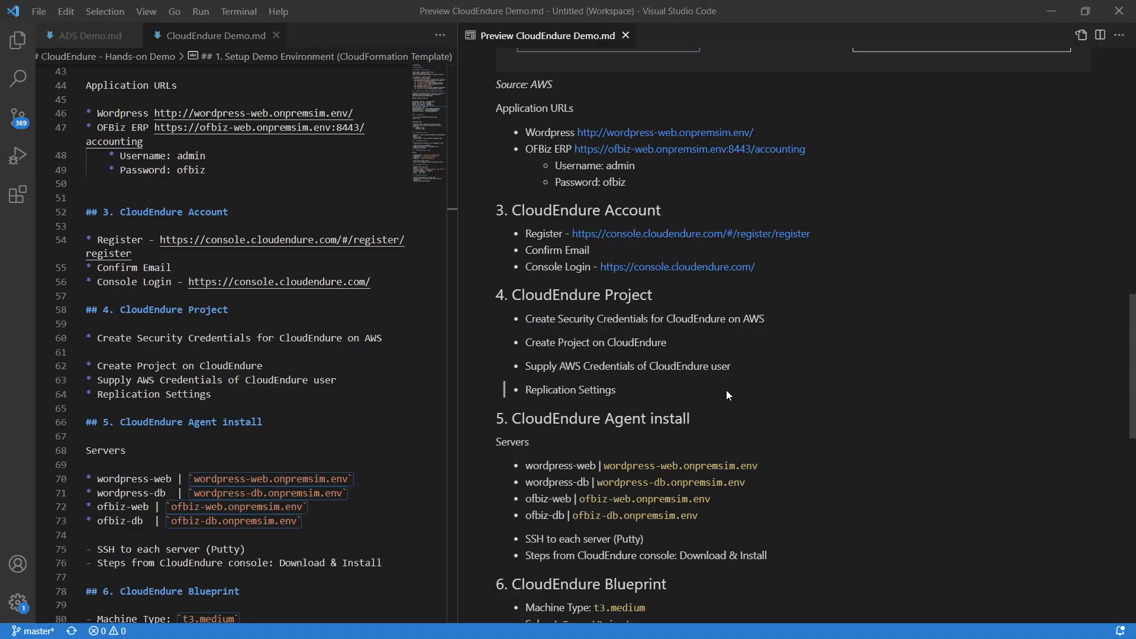
Review the Cutover Mode, shutdown and Update DNS steps, and check the four PuTTY terminals.
scroll(716, 384, "down", 5)
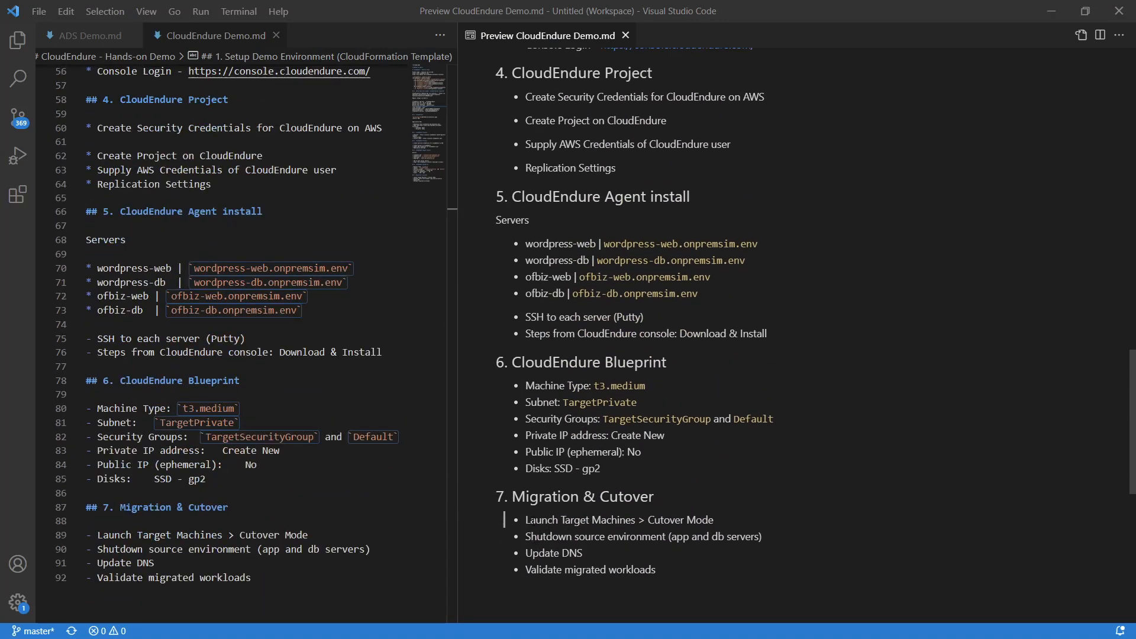
left_click_drag(531, 521, 713, 521)
left_click(540, 539)
left_click_drag(521, 541, 727, 560)
left_click(726, 560)
left_click(1049, 11)
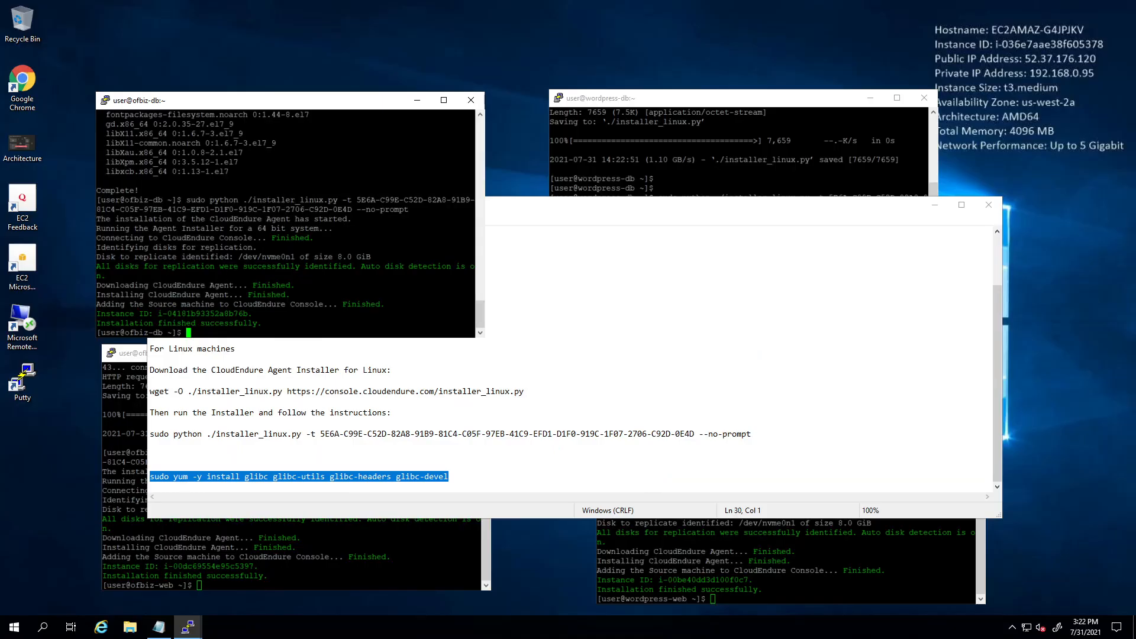
left_click(948, 209)
left_click(947, 207)
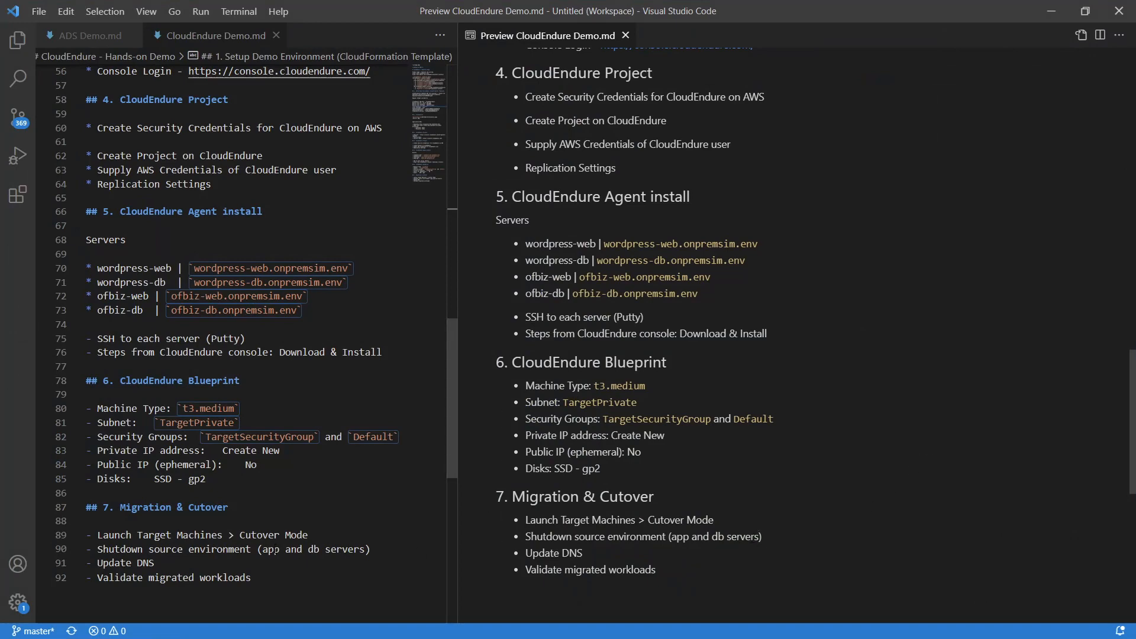
scroll(417, 549, "down", 5)
Add an indented sub-bullet '`sudo shutdown -h now' under the shutdown step on line 90.
left_click(385, 322)
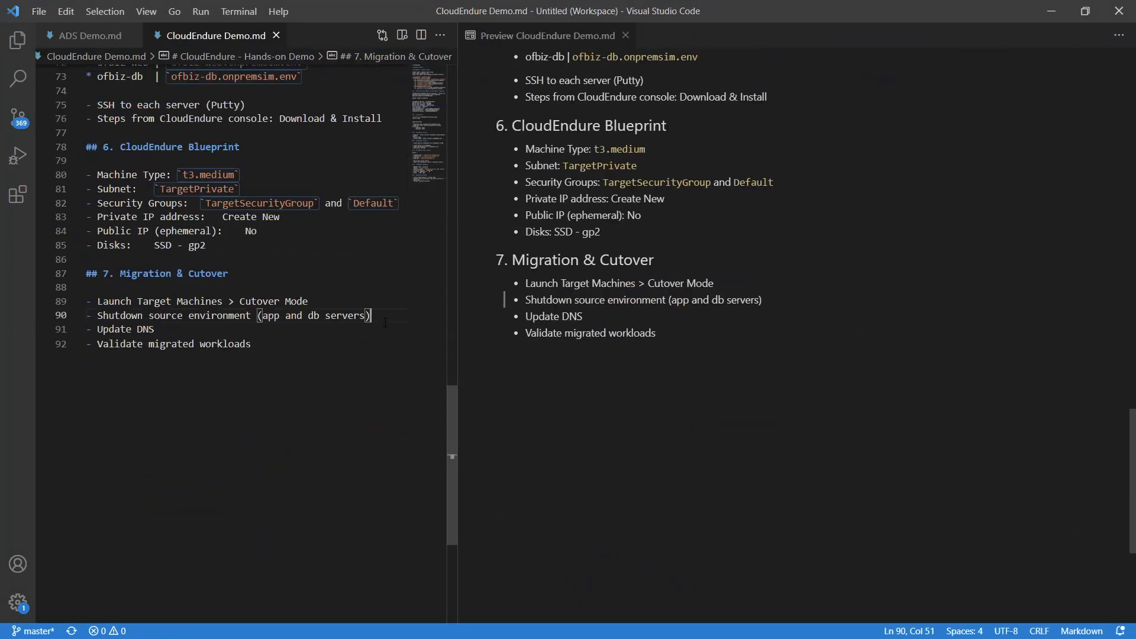
type("\\")
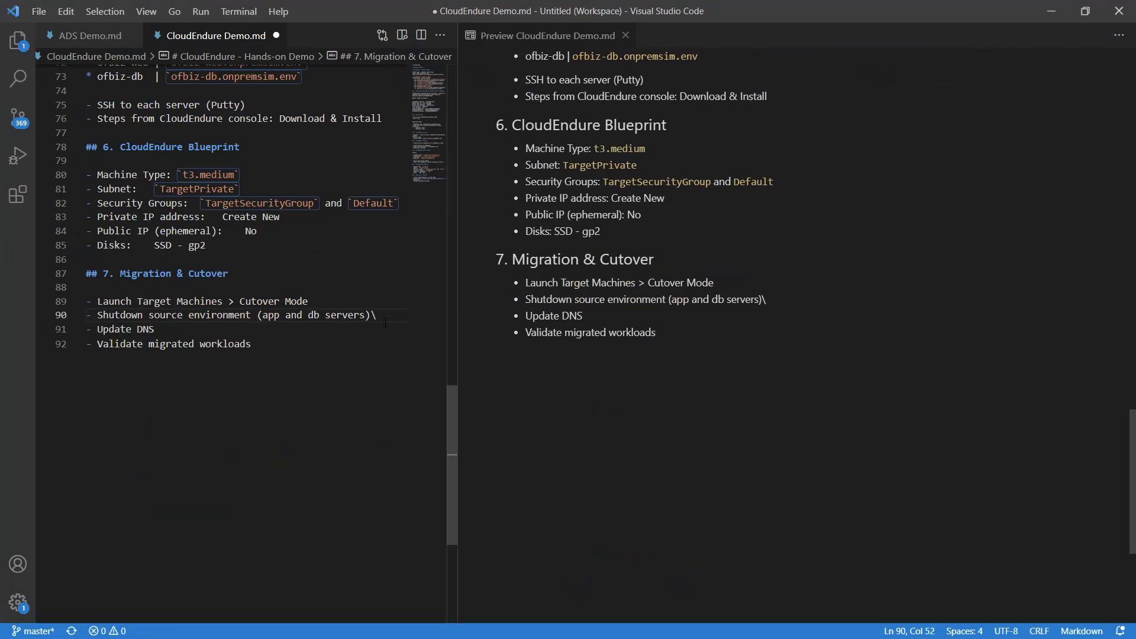
key("BackSpace")
key("Return")
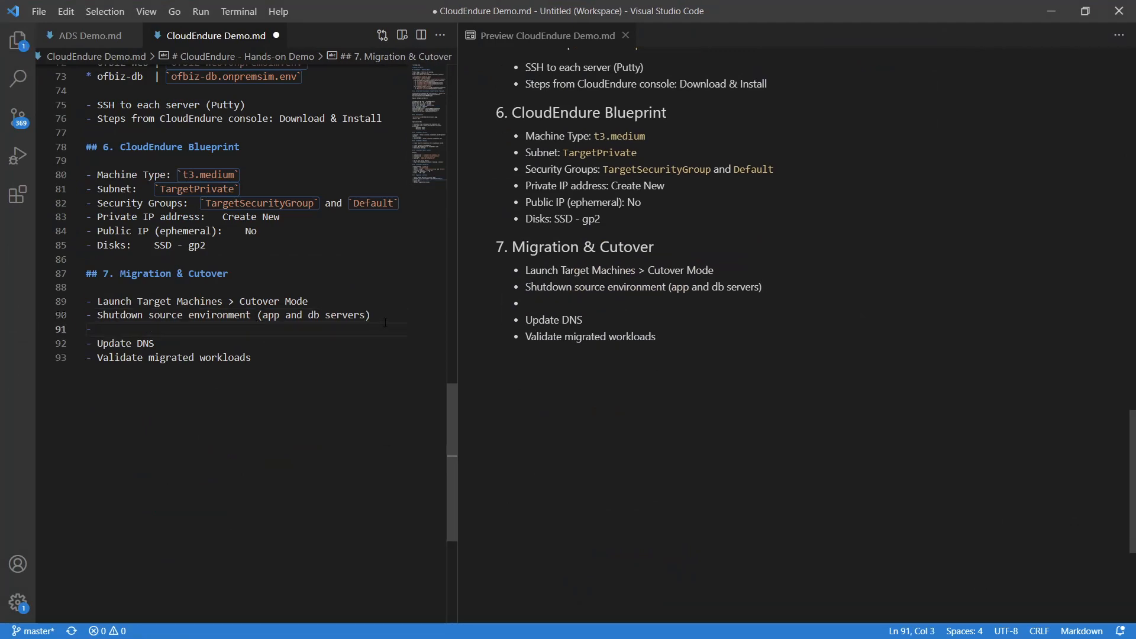
key("Tab")
type("-")
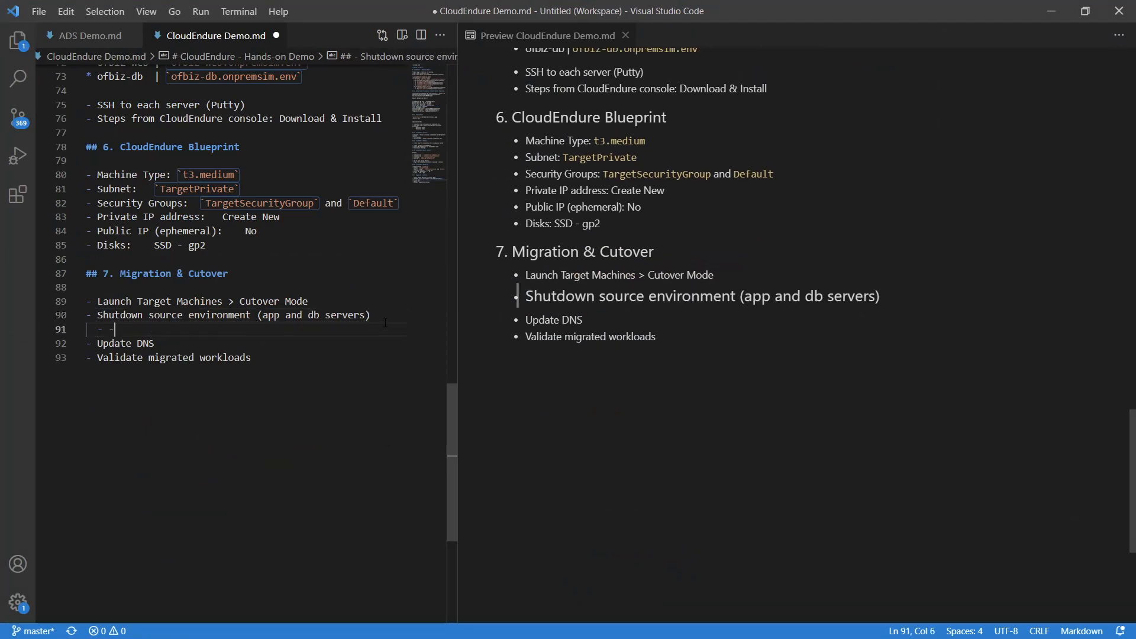
key("BackSpace")
key("BackSpace")
type("`")
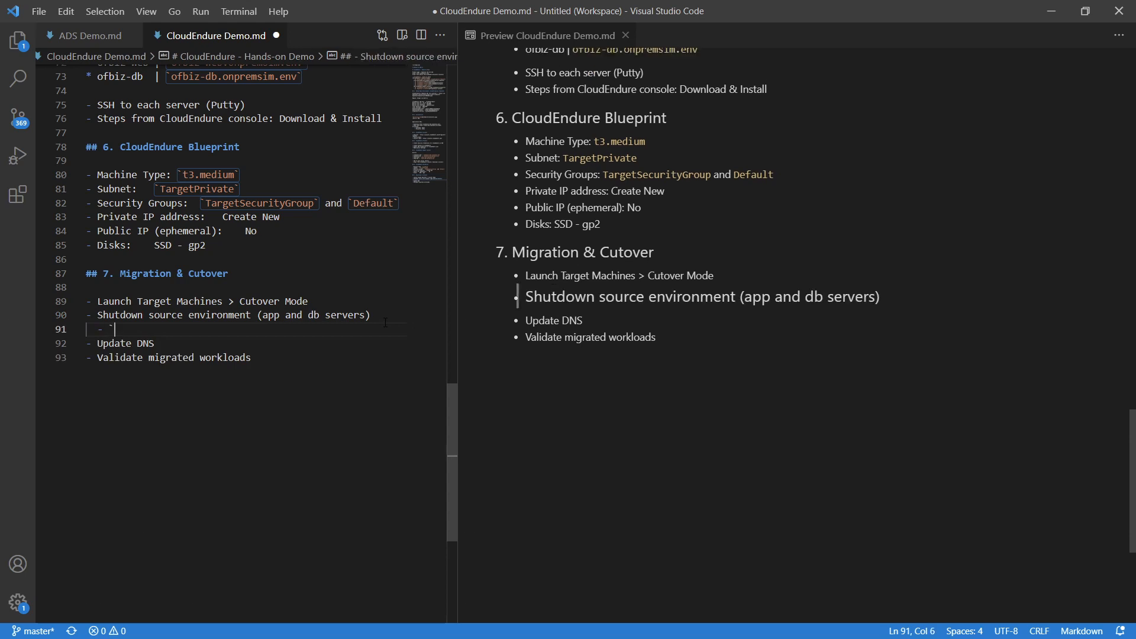
type("sudo shutdown -h now")
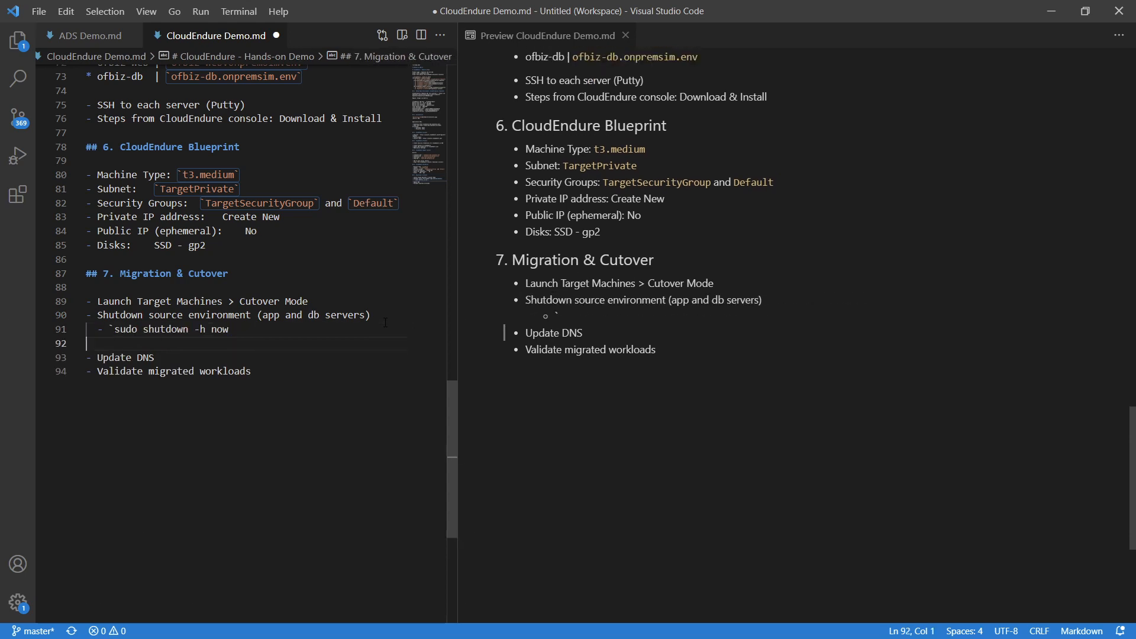
key("Return")
key("BackSpace")
type("`")
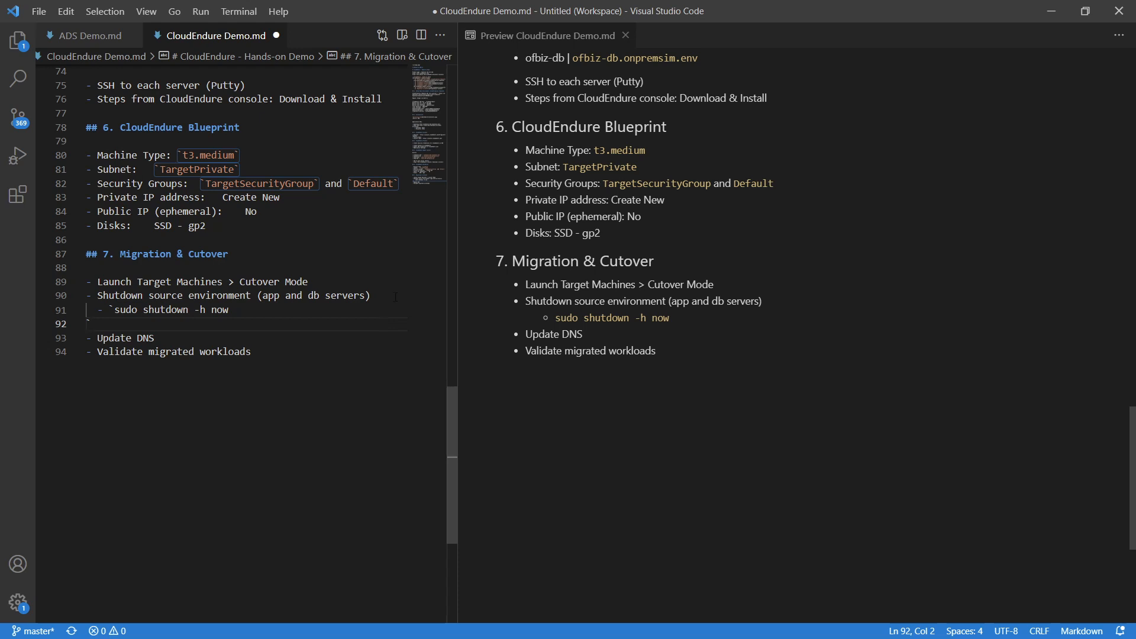
Close the backtick after 'now' and delete the blank line before Update DNS.
key("Delete")
key("Delete")
key("Delete")
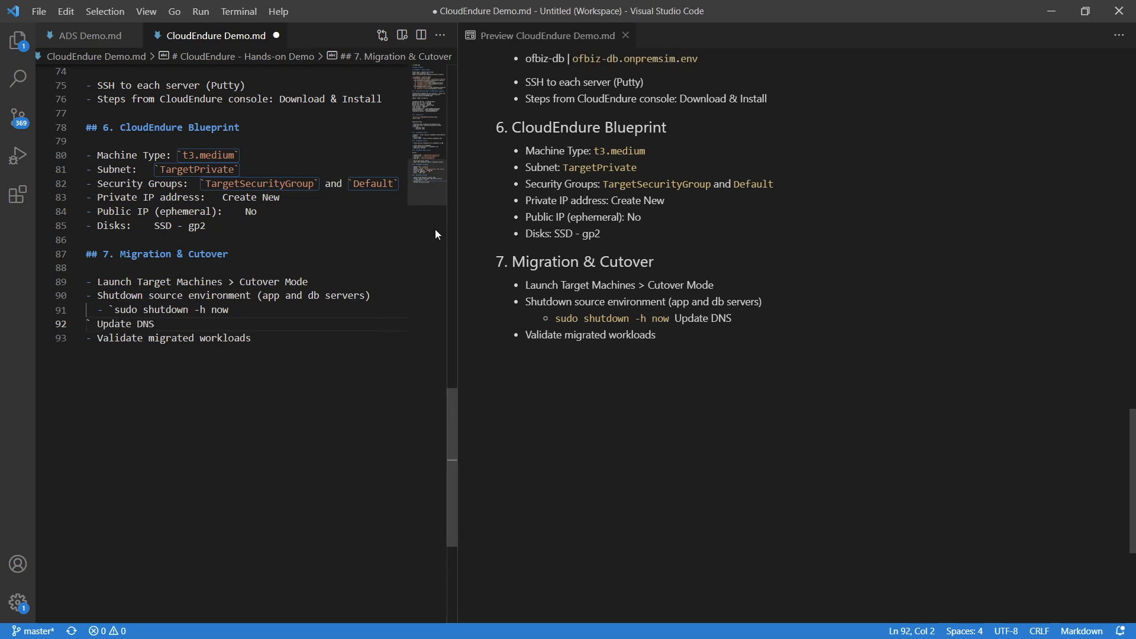
key("ctrl+z")
key("Left")
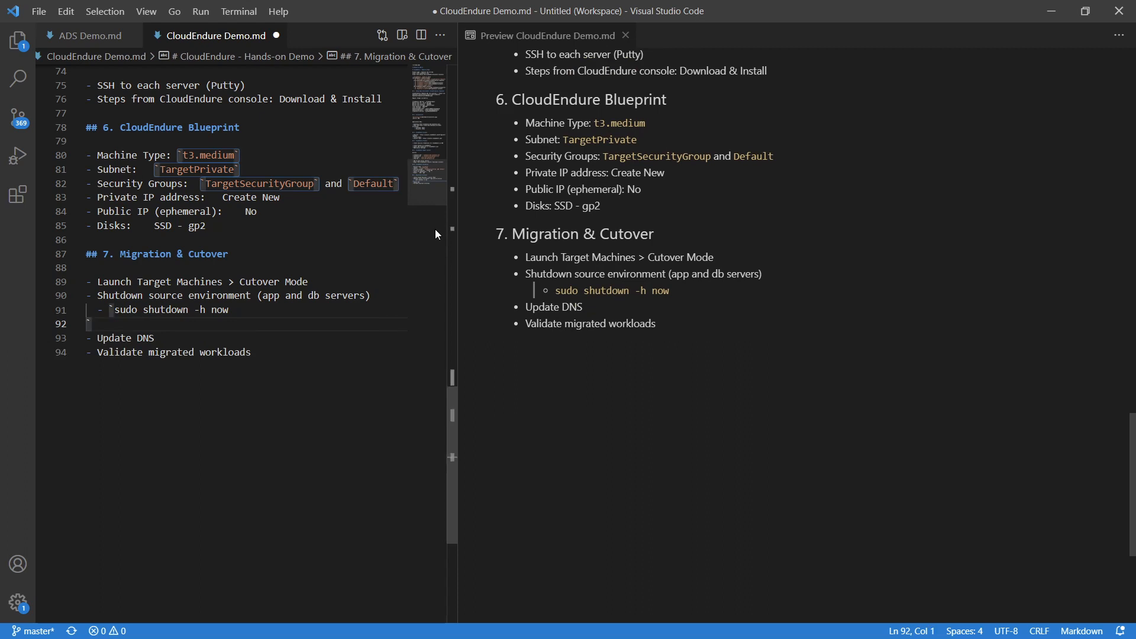
key("Delete")
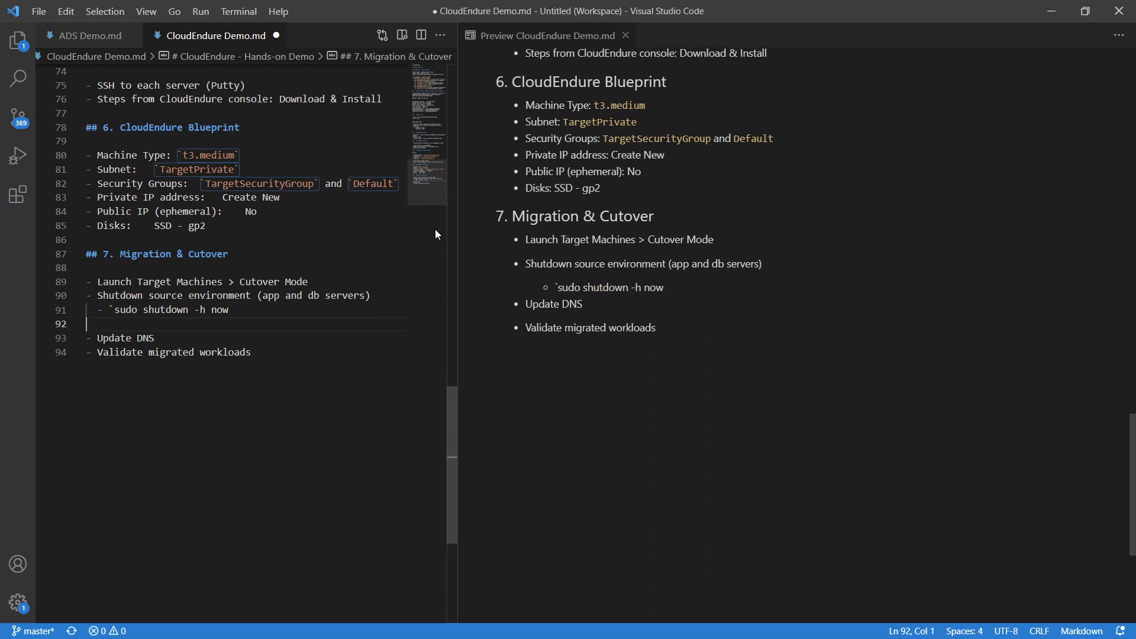
key("Left")
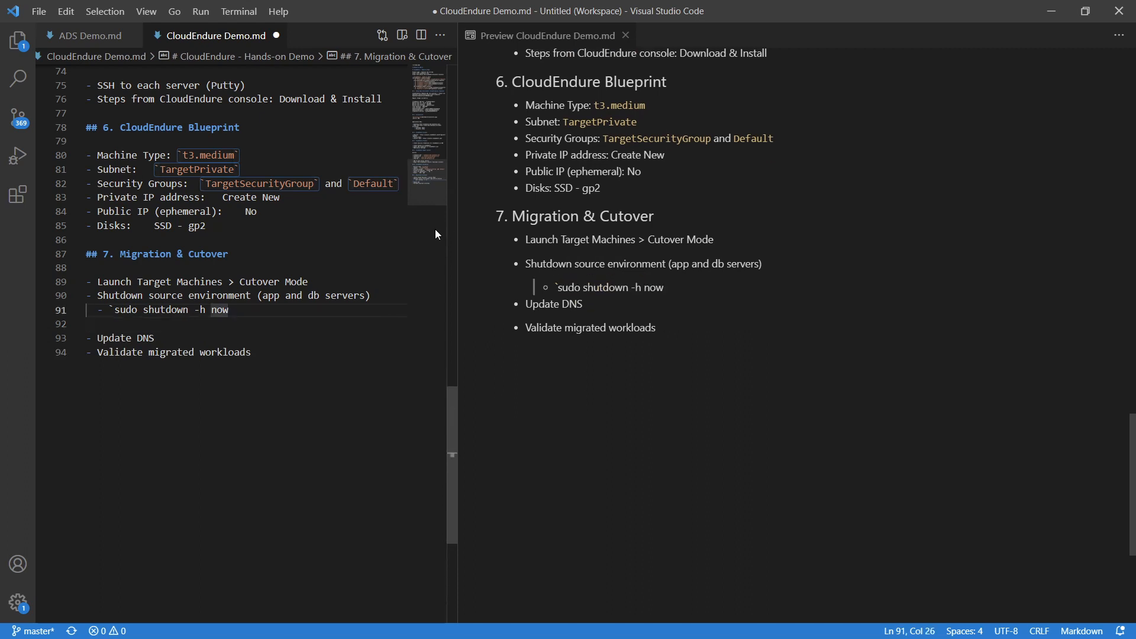
type("`")
scroll(435, 234, "down", 1)
key("Right")
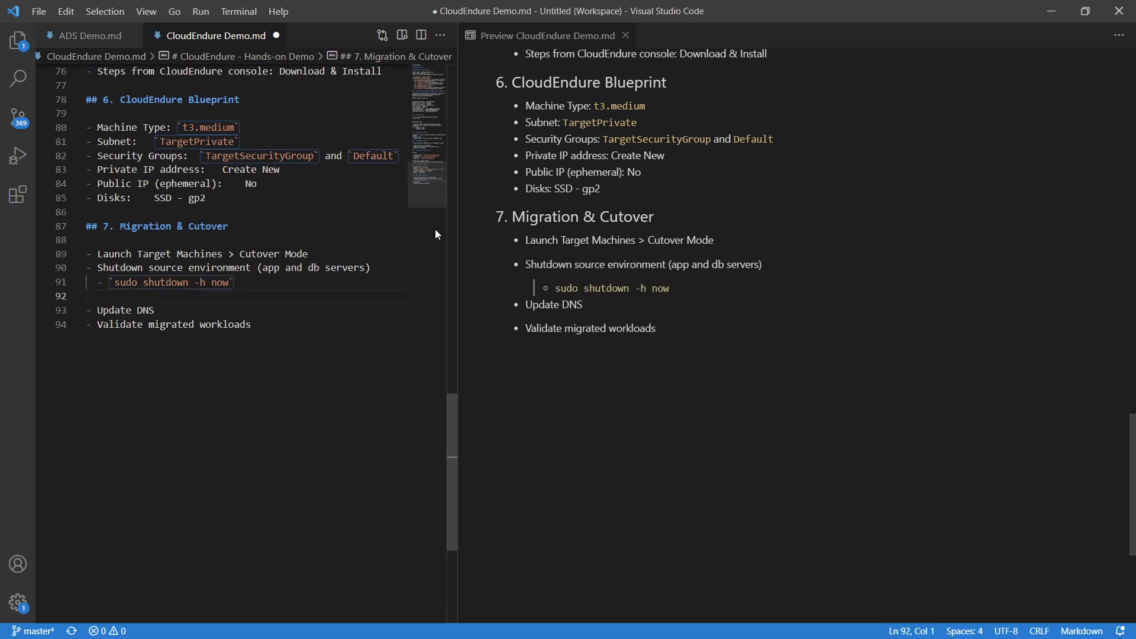
key("Delete")
scroll(435, 229, "up", 1)
scroll(435, 268, "up", 2)
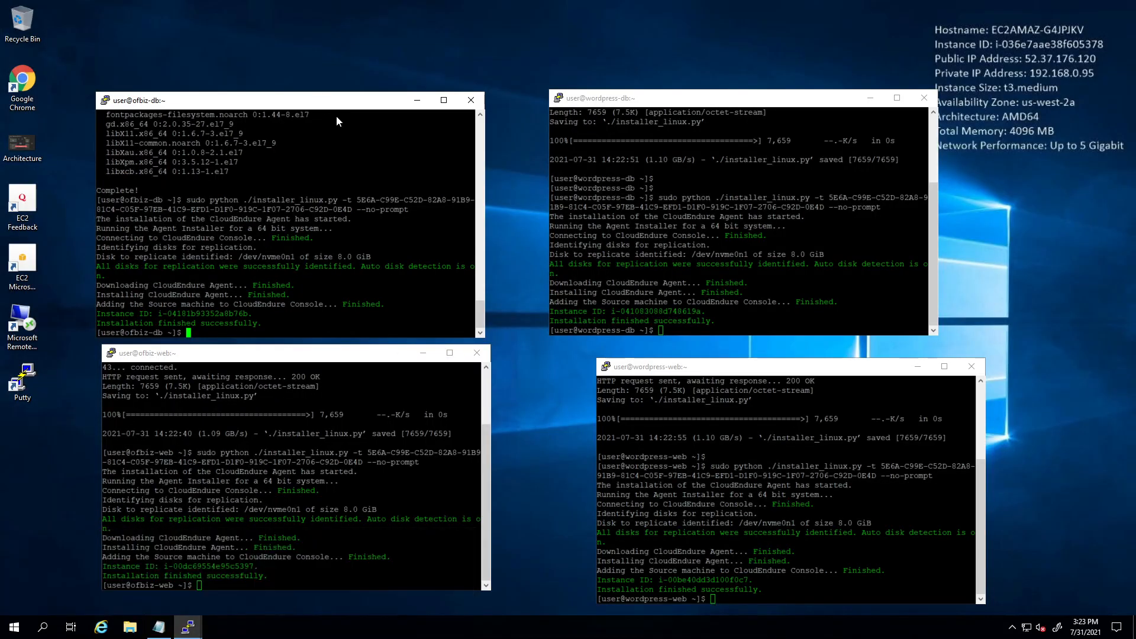
Run 'sudo shutdown -h now' on ofbiz-db, ofbiz-web, wordpress-db and wordpress-web, dismissing each connection-closed error.
type("sudo shutdown -h now")
key("Return")
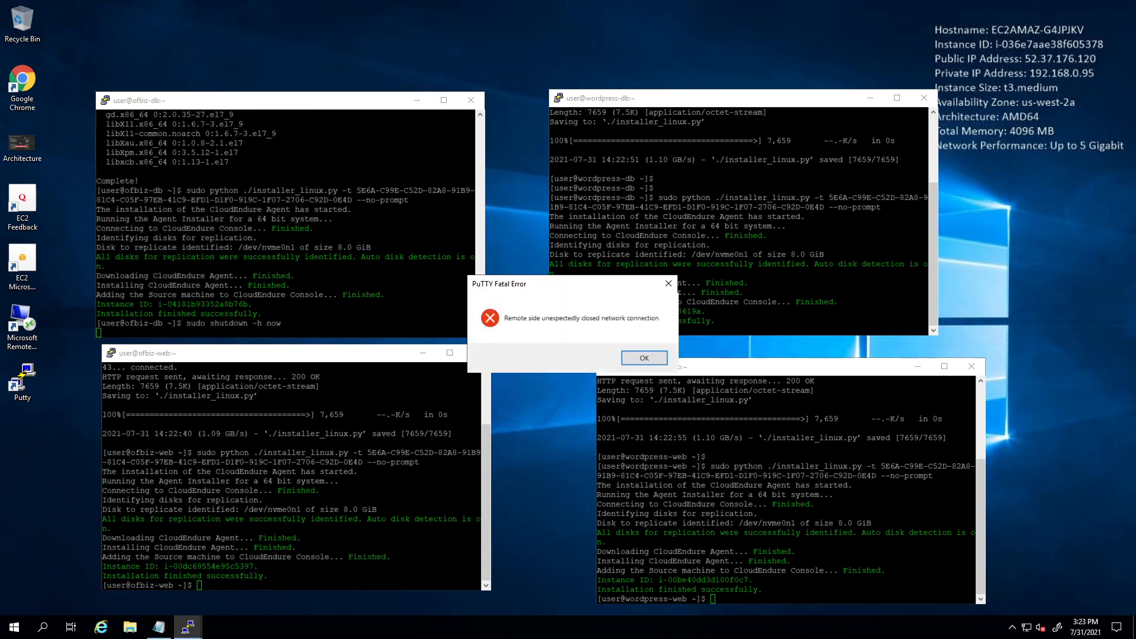
type("sudo shutdown -h now")
key("Return")
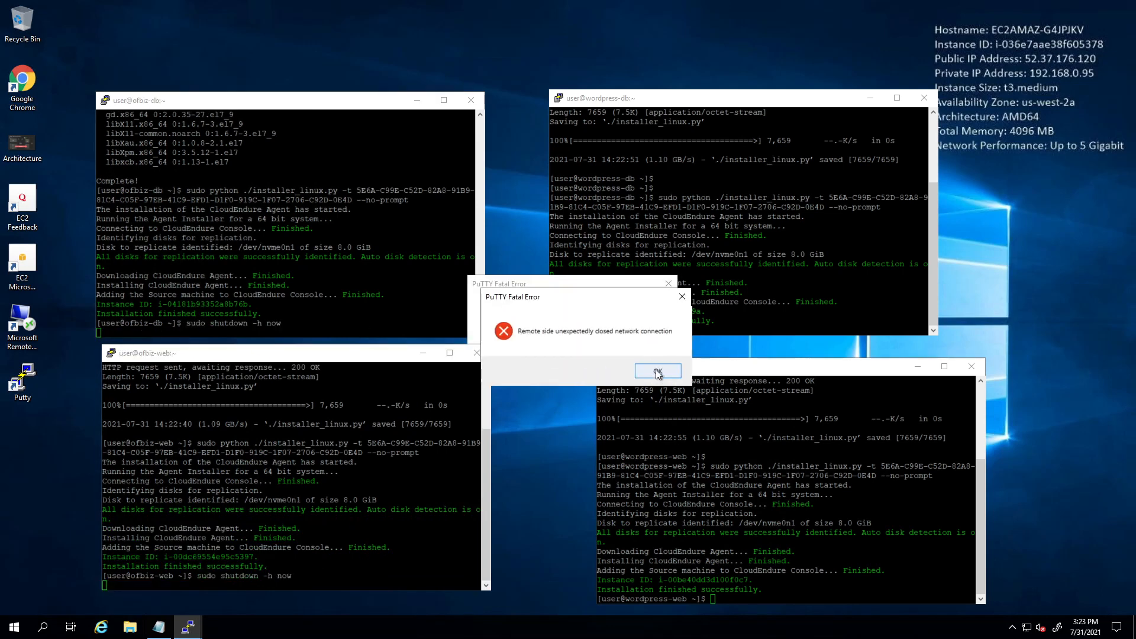
left_click(658, 373)
left_click(644, 362)
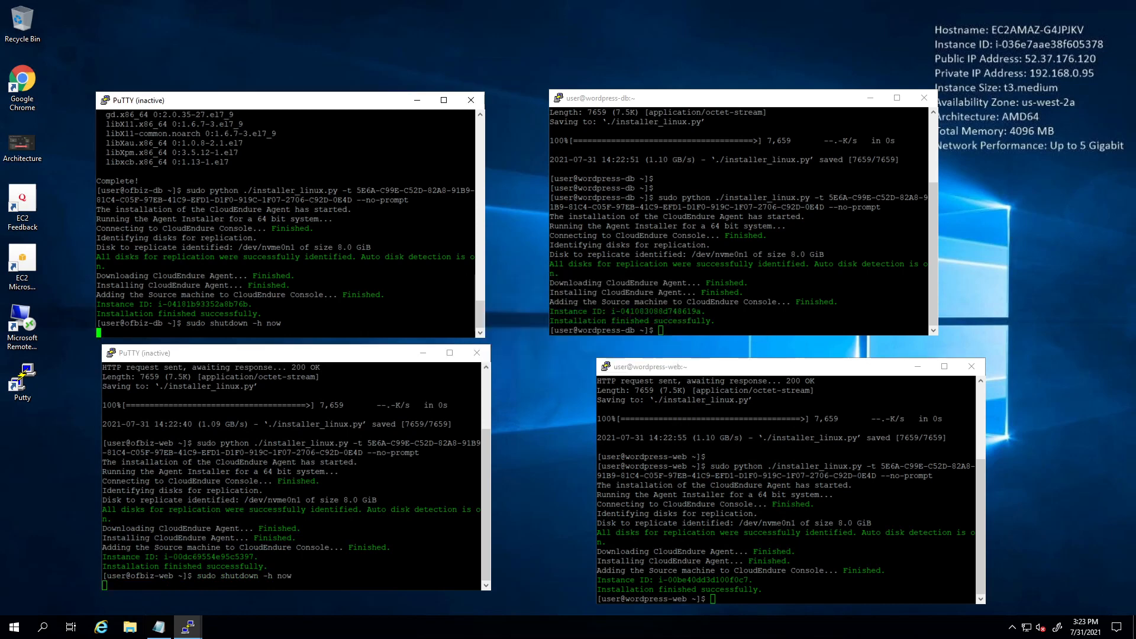
type("sudo shutdown -h now")
key("Return")
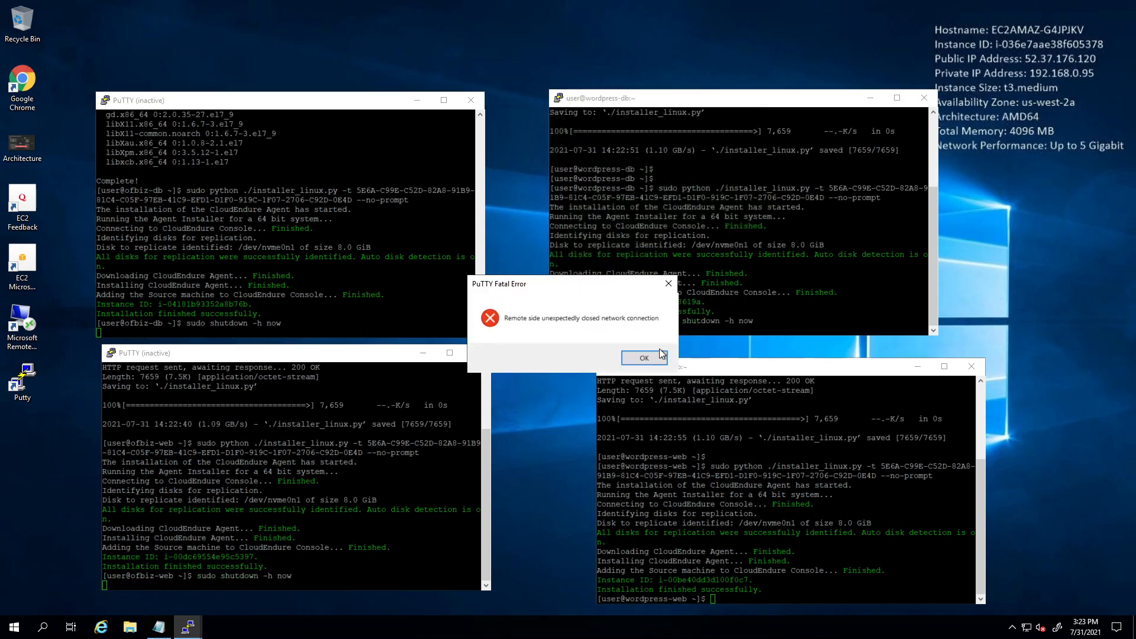
left_click(651, 360)
right_click(858, 601)
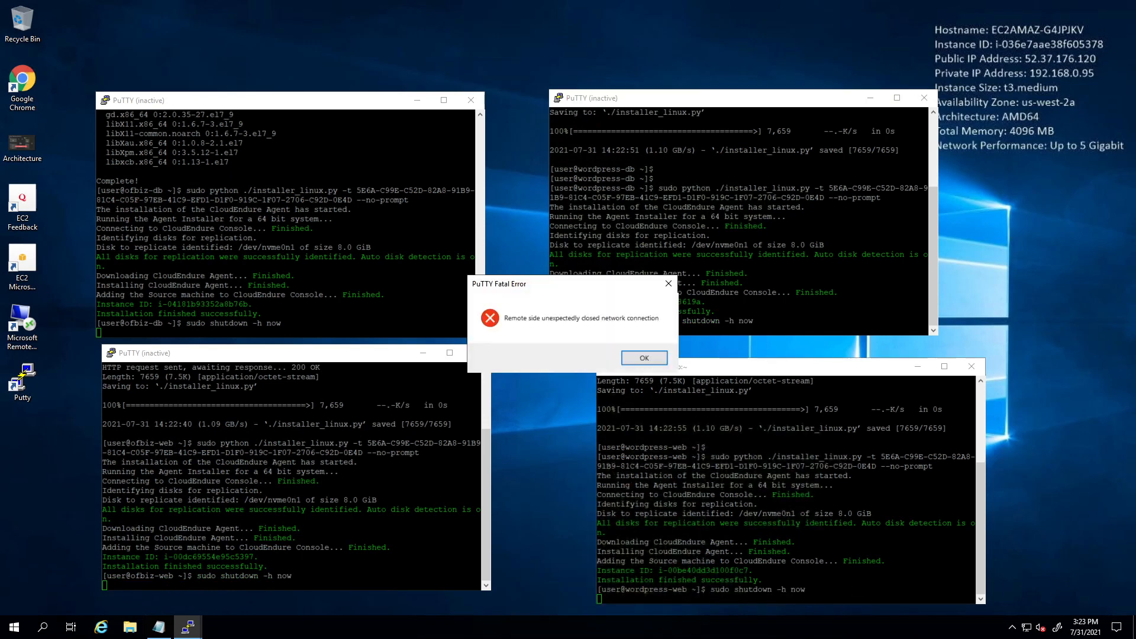
left_click(644, 358)
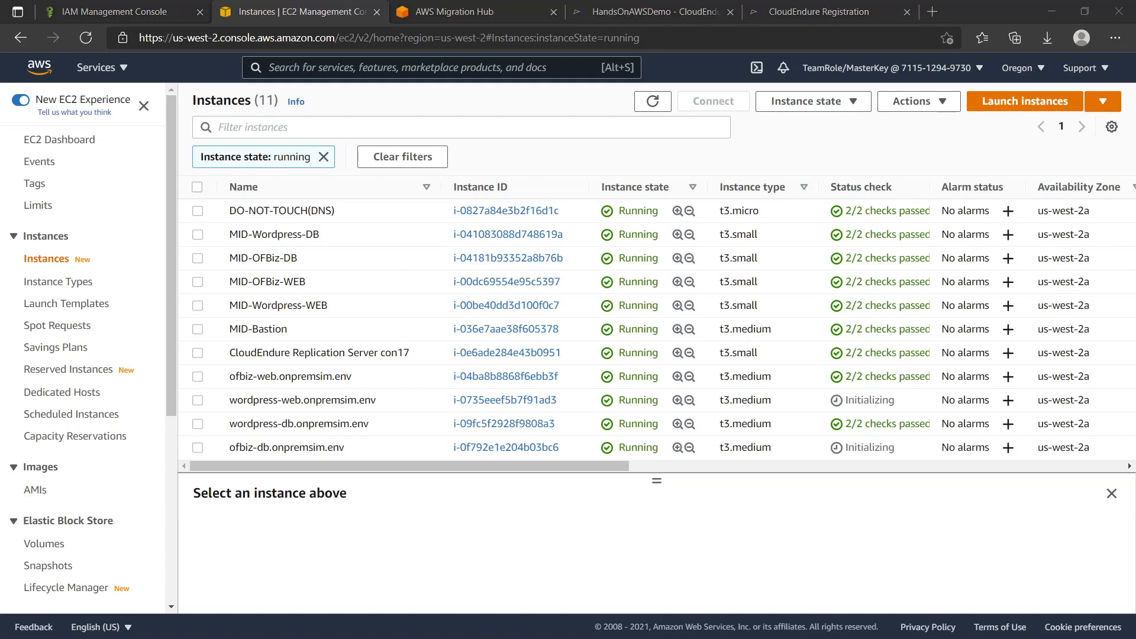
Filter the running instances by 'onpremsim.env'.
left_click(291, 120)
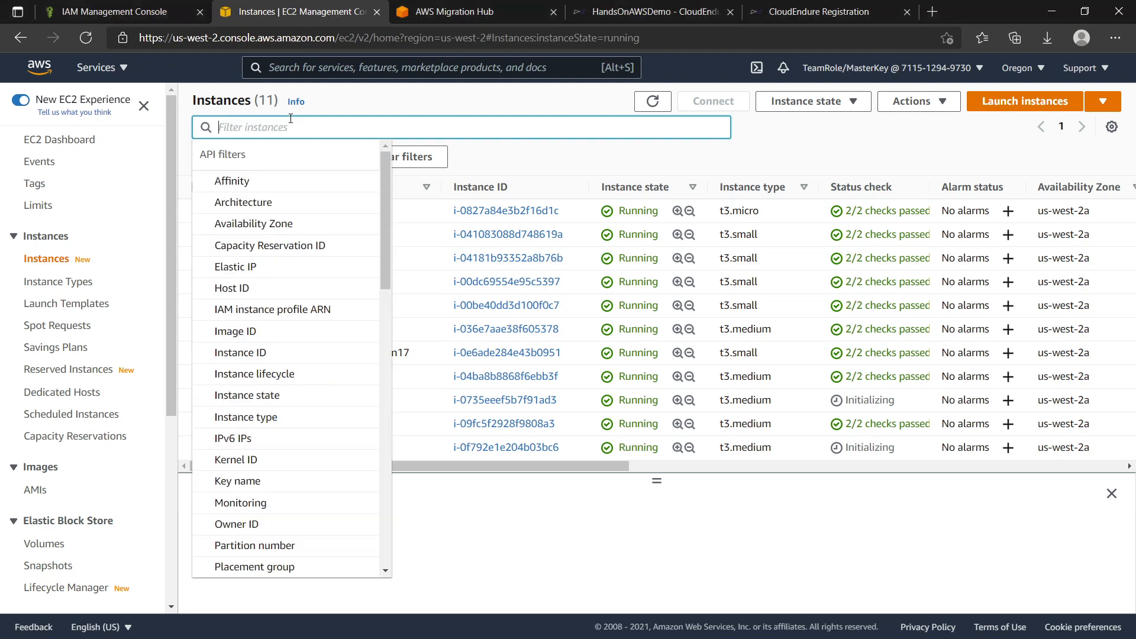
type("onpremsim.env")
key("Return")
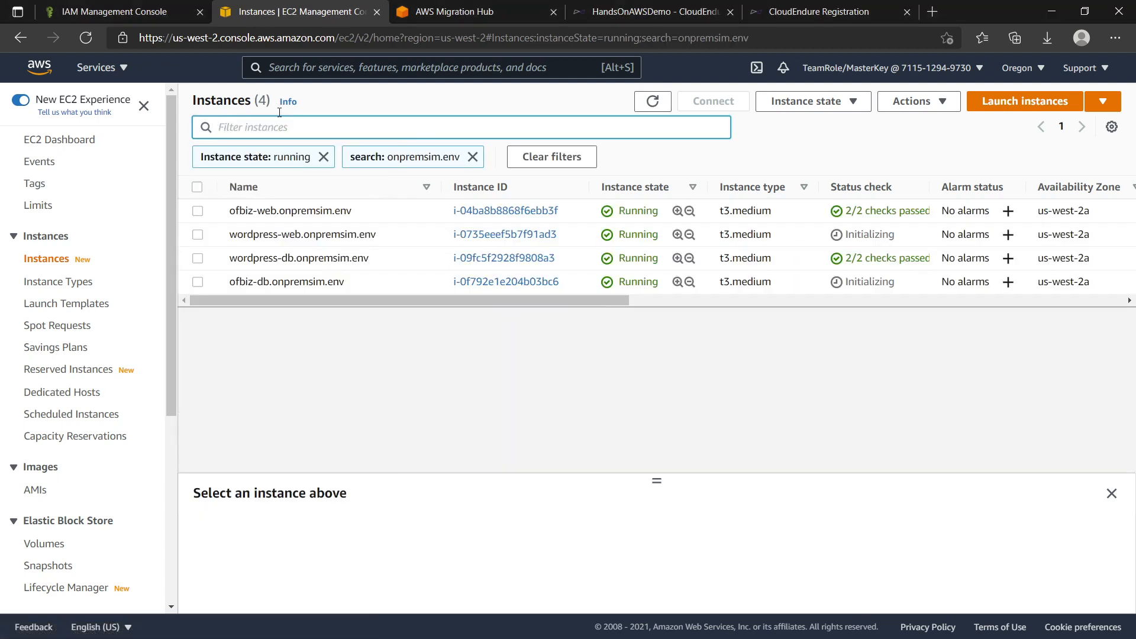
left_click_drag(541, 299, 981, 297)
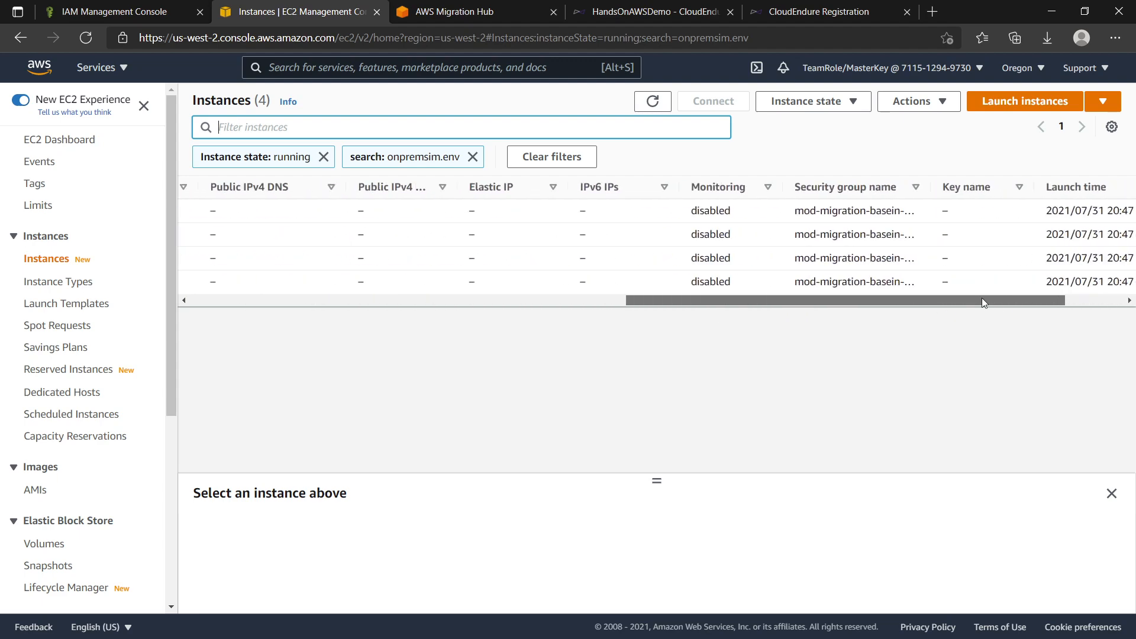
Turn on the Private IP address column in table preferences and widen it.
left_click(1111, 132)
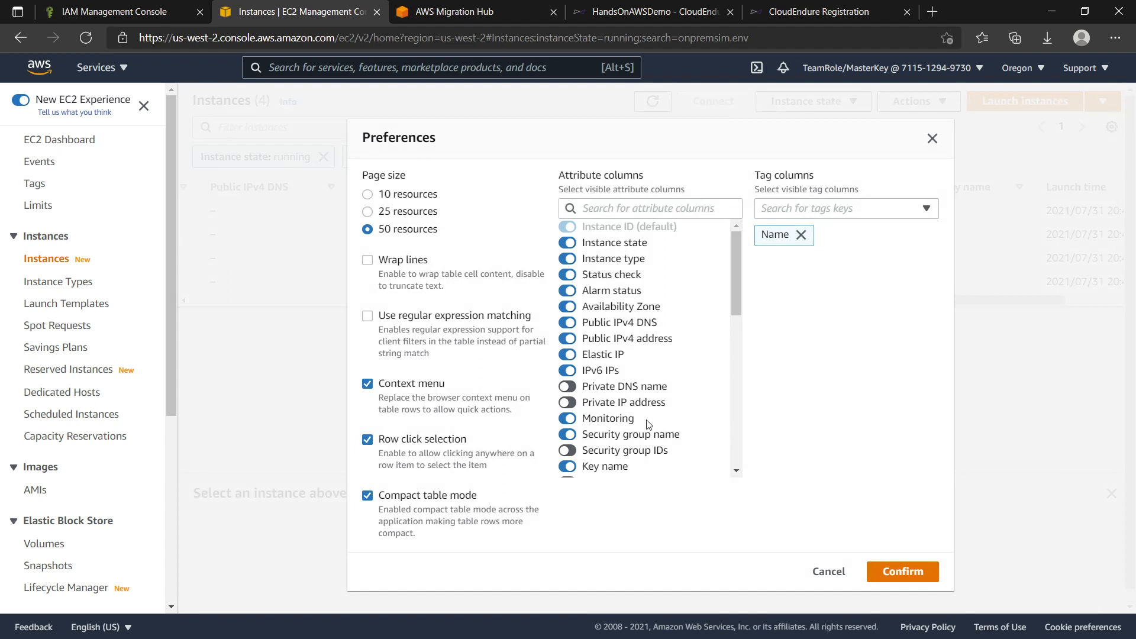
left_click(610, 405)
left_click(895, 572)
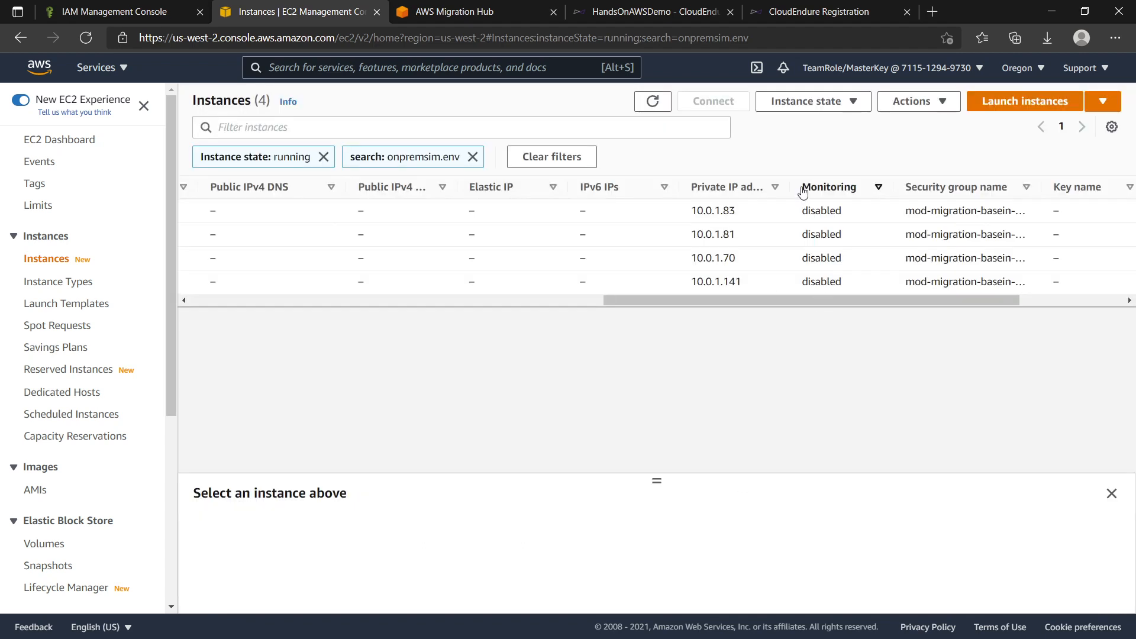
left_click_drag(792, 187, 849, 187)
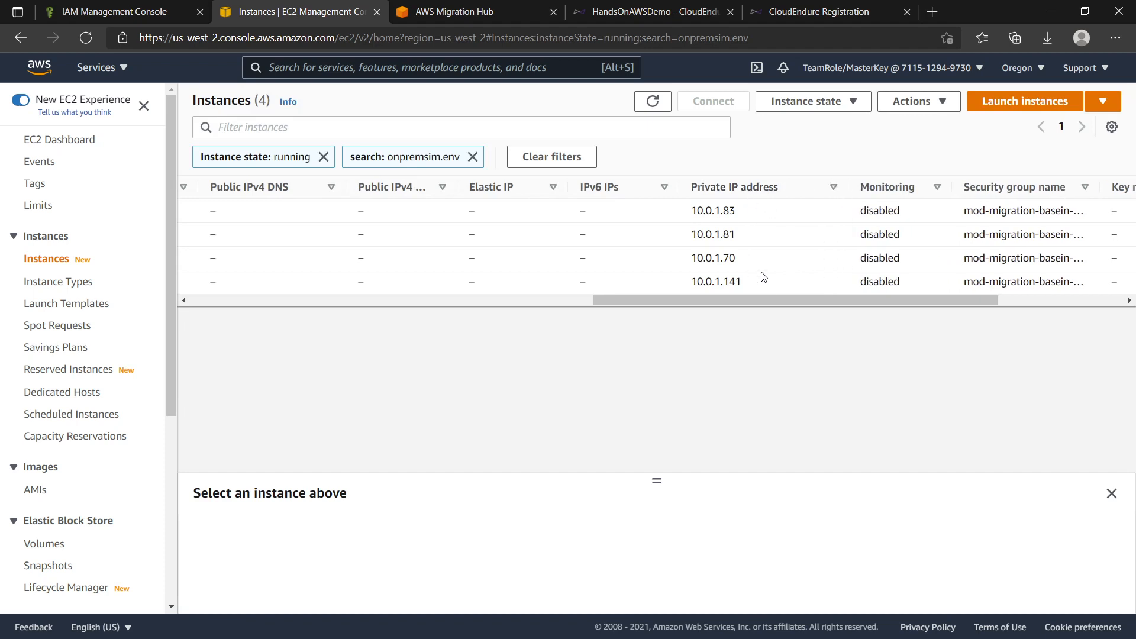
left_click_drag(772, 299, 308, 301)
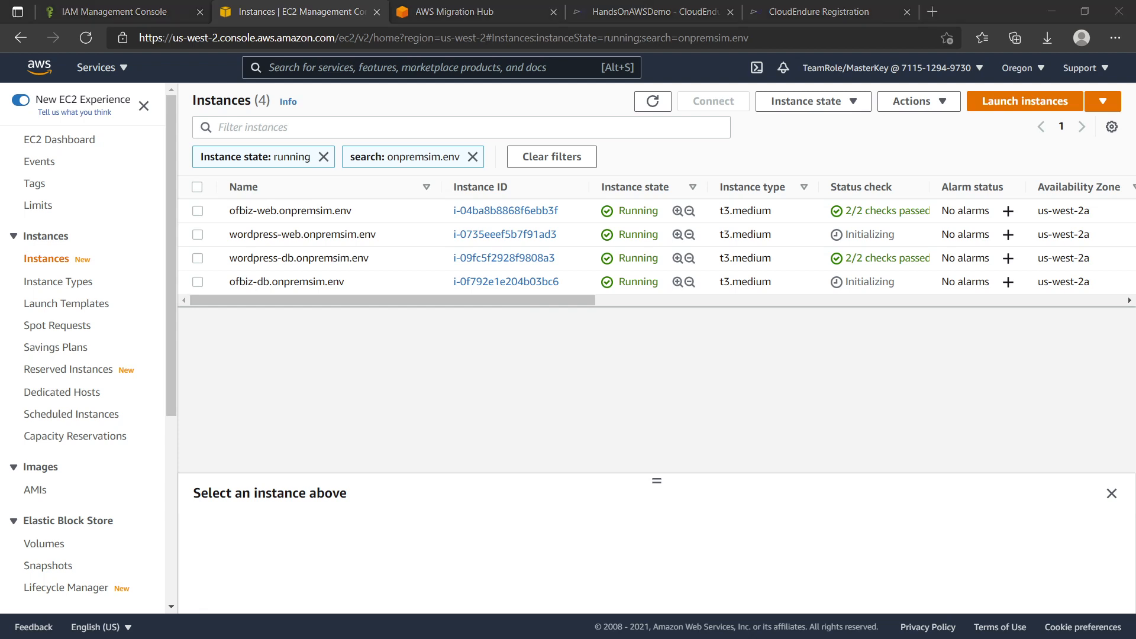
Copy the four hostname bullets from lines 70–73 onto a new line after 'Validate migrated workloads'.
key("alt+Tab")
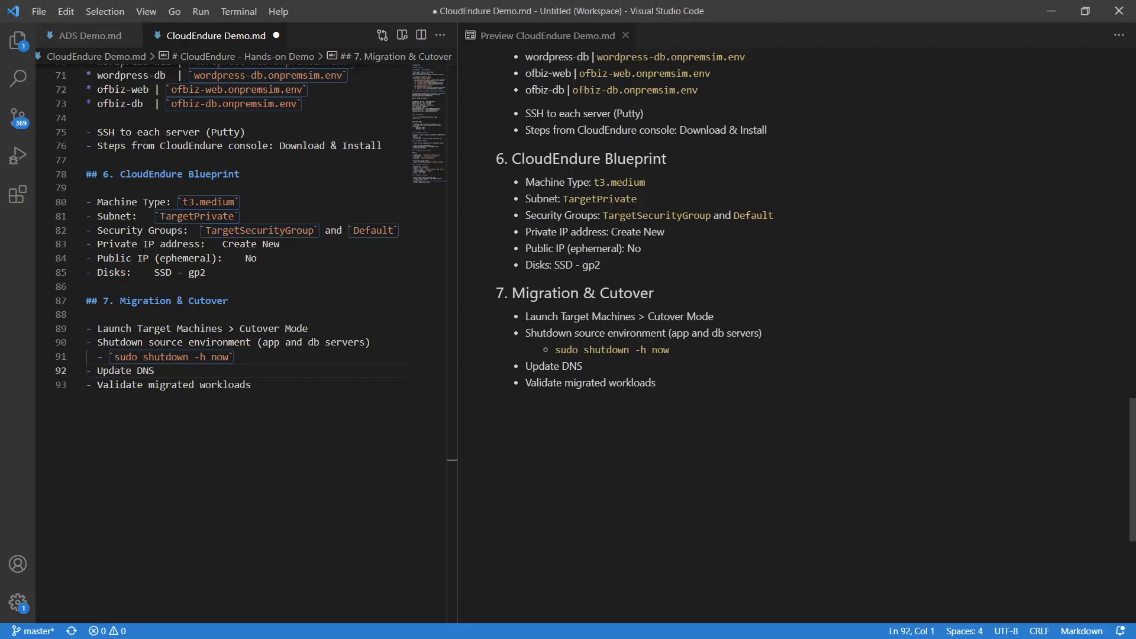
scroll(231, 313, "up", 5)
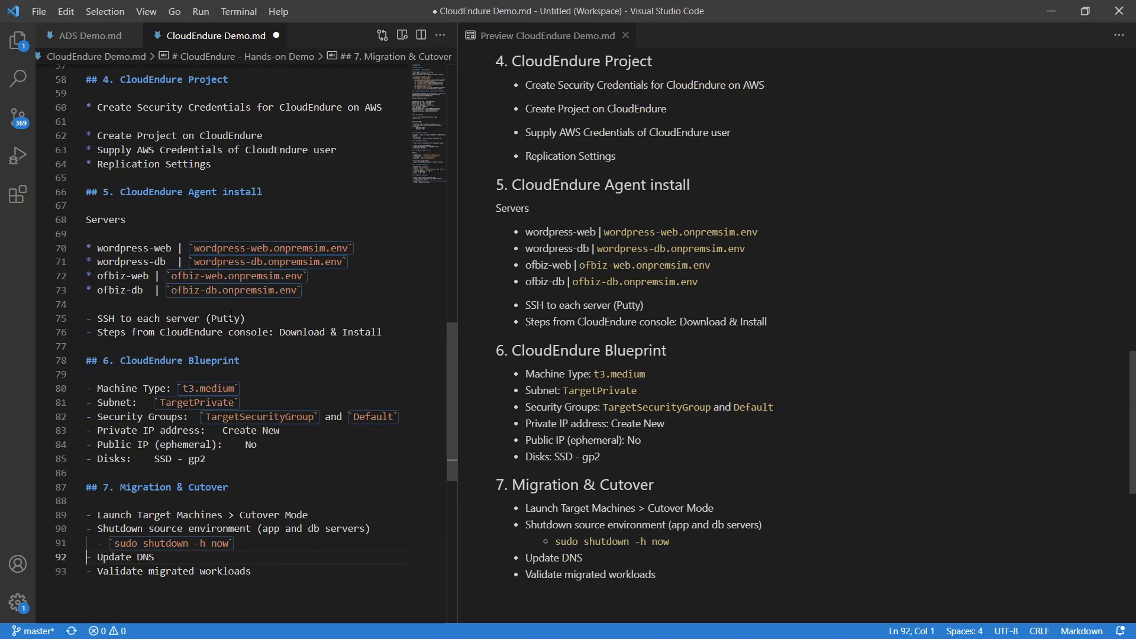
left_click_drag(305, 304, 76, 247)
key("ctrl+c")
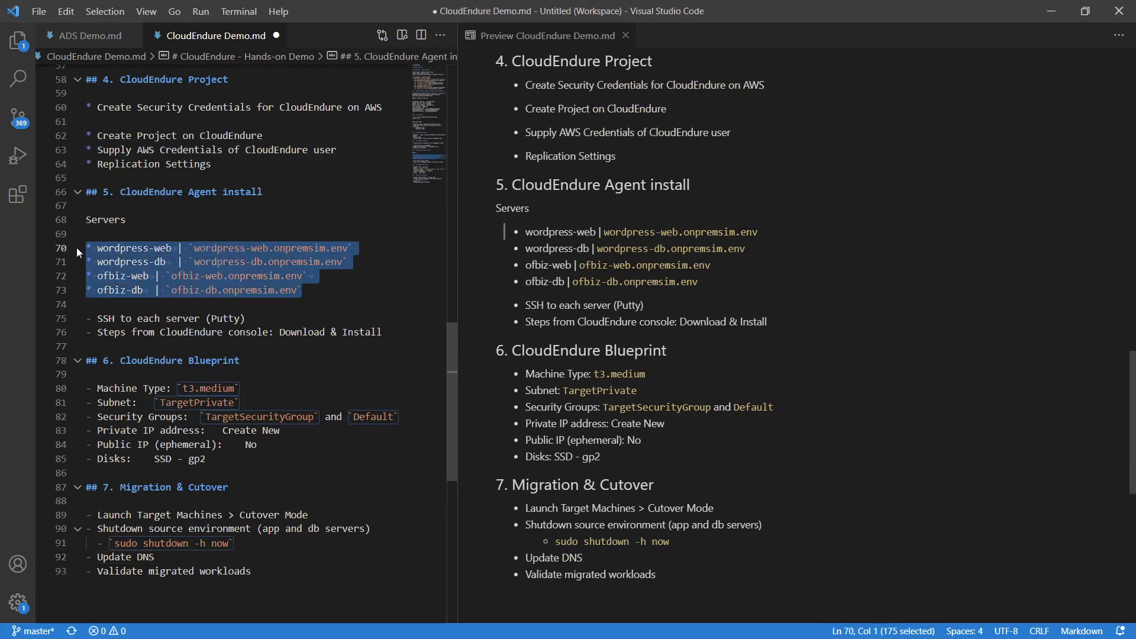
scroll(279, 455, "down", 5)
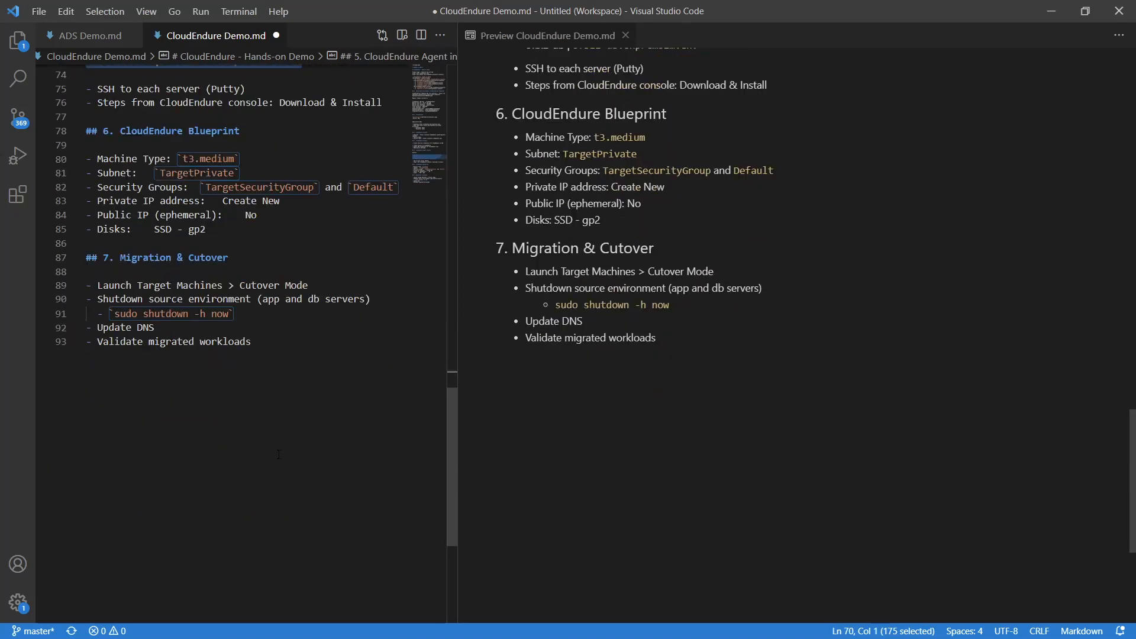
left_click(281, 347)
key("Return")
key("Return")
key("ctrl+v")
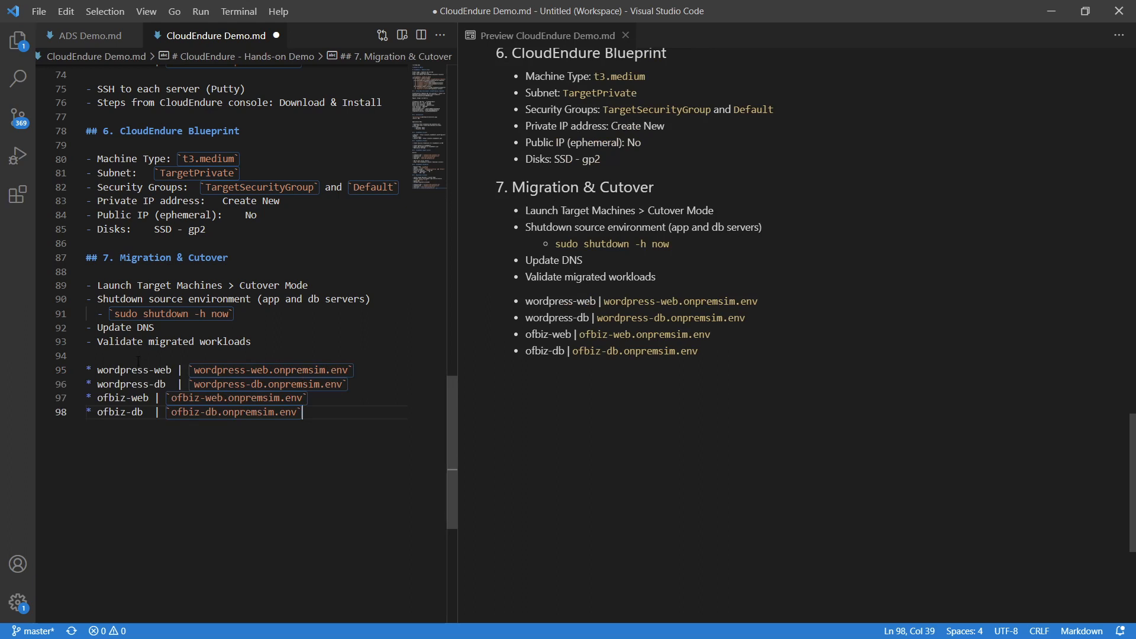
key("alt+Tab")
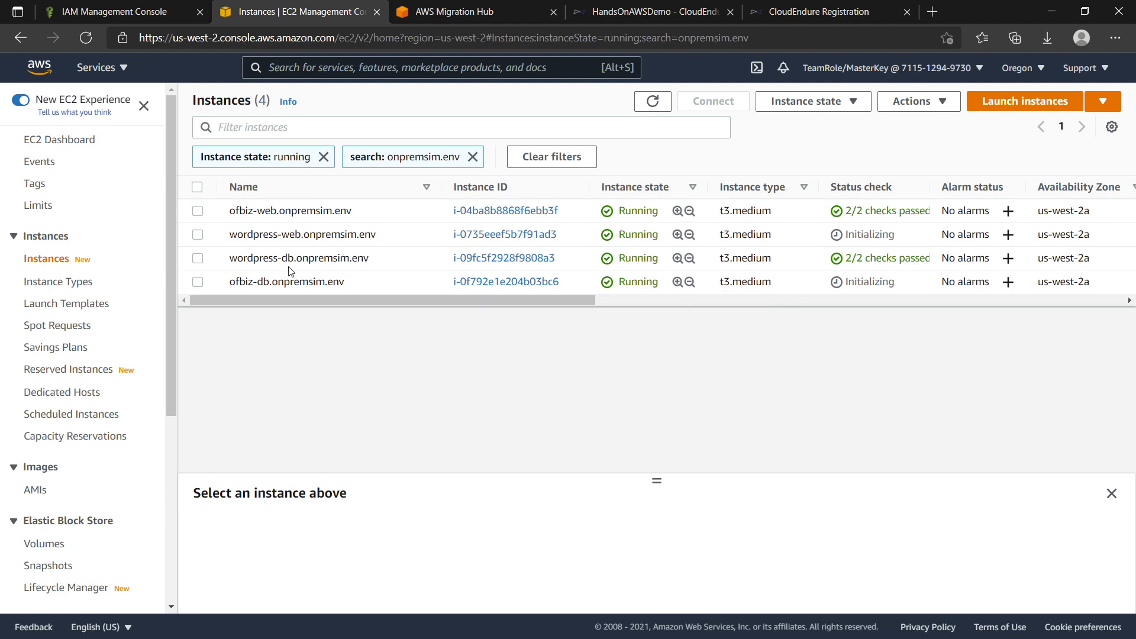
Copy wordpress-web's private IP from EC2 and append '| 10.0.1.81' to its host line.
left_click_drag(552, 304, 904, 314)
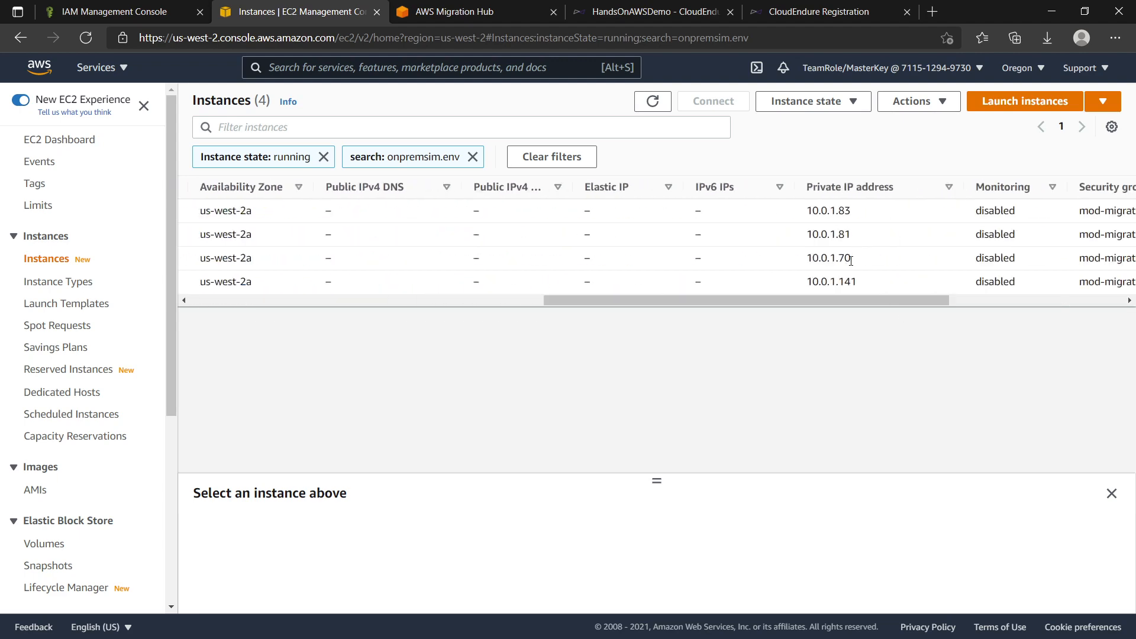
left_click_drag(853, 236, 803, 240)
key("ctrl+c")
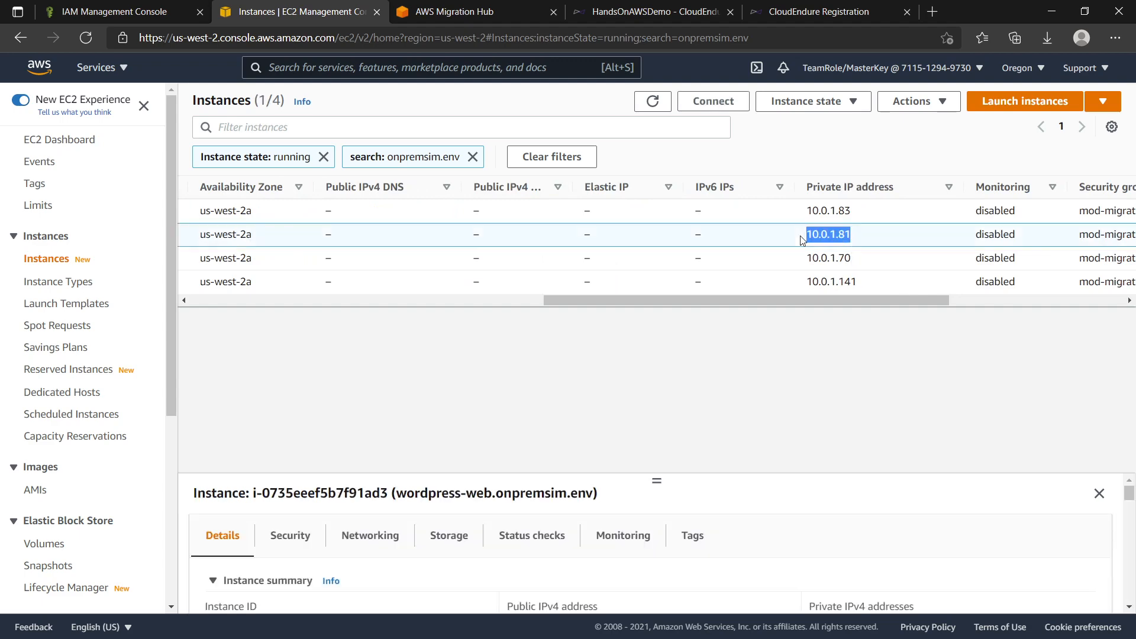
key("alt+Tab")
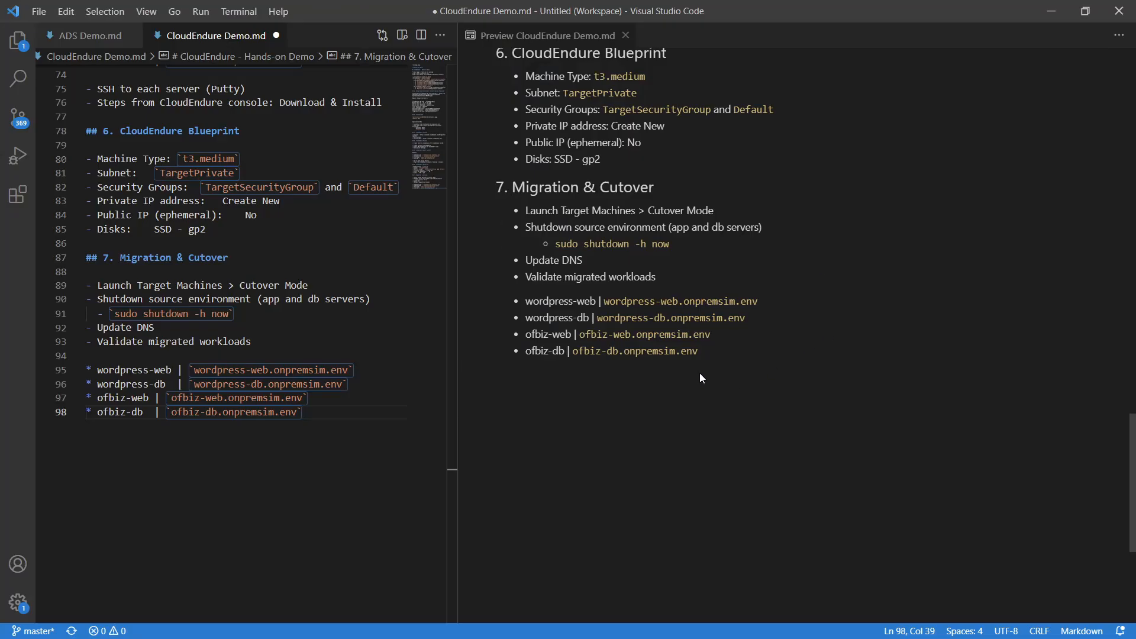
left_click(390, 370)
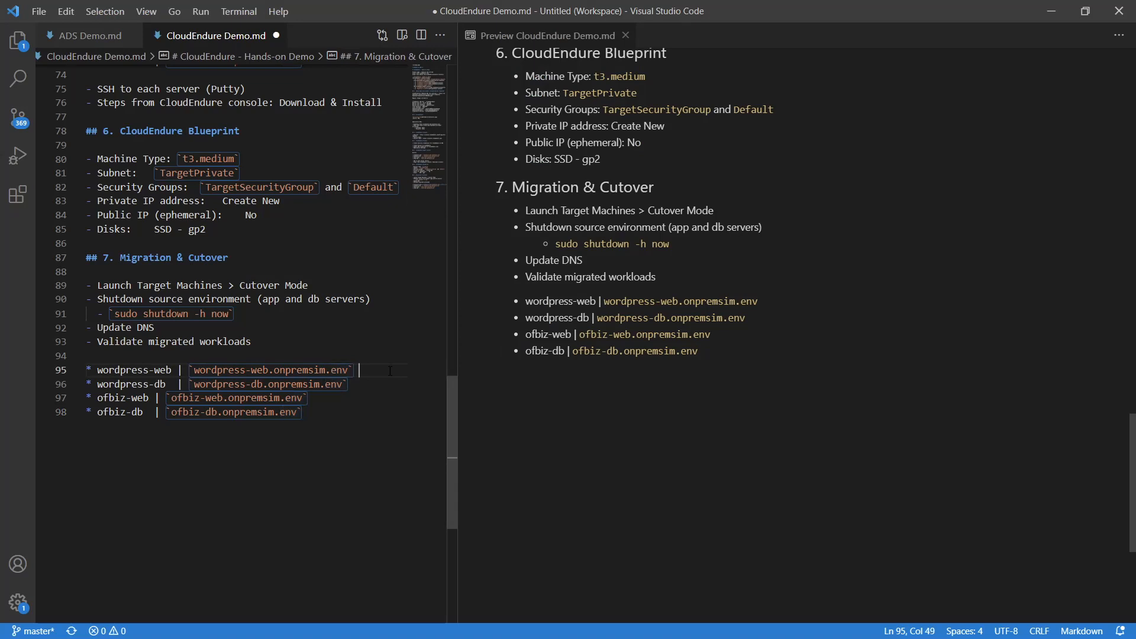
type("|")
key("ctrl+v")
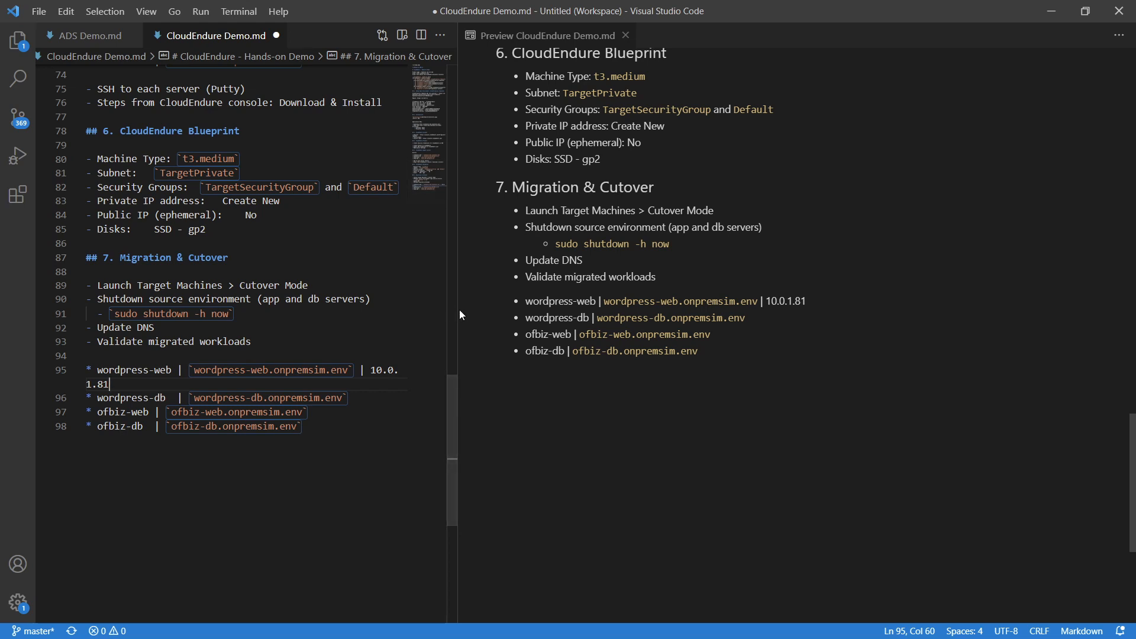
Append '| 10.0.1.70' to the wordpress-db line, checking the remaining IPs in EC2.
left_click_drag(457, 310, 674, 331)
left_click(391, 385)
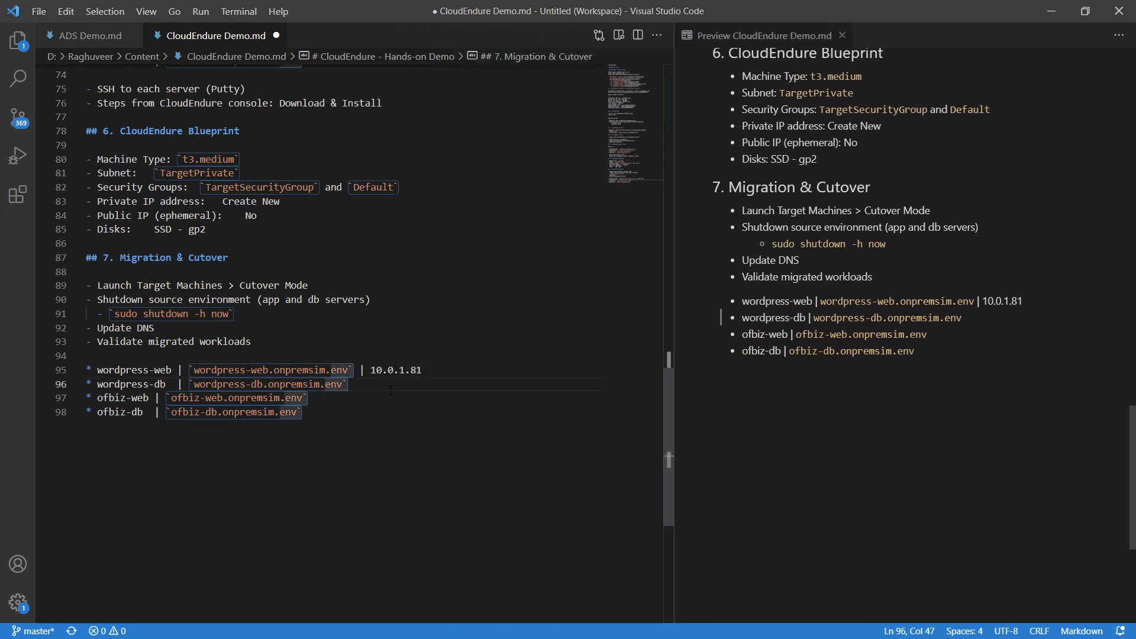
type("|")
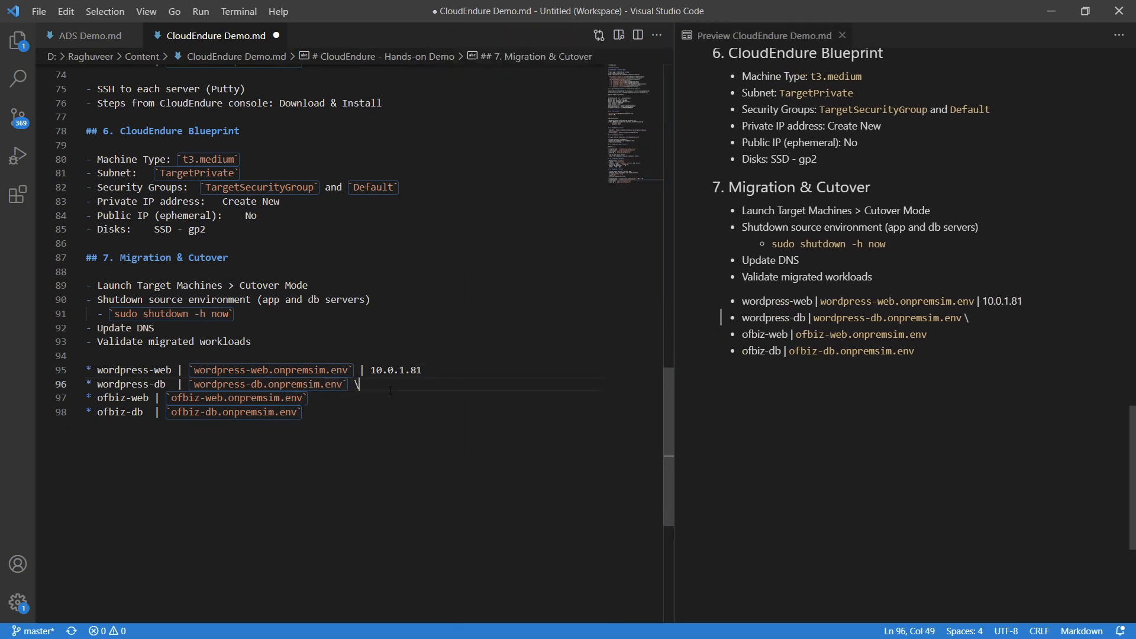
key("BackSpace")
key("Down")
key("Down")
type("|")
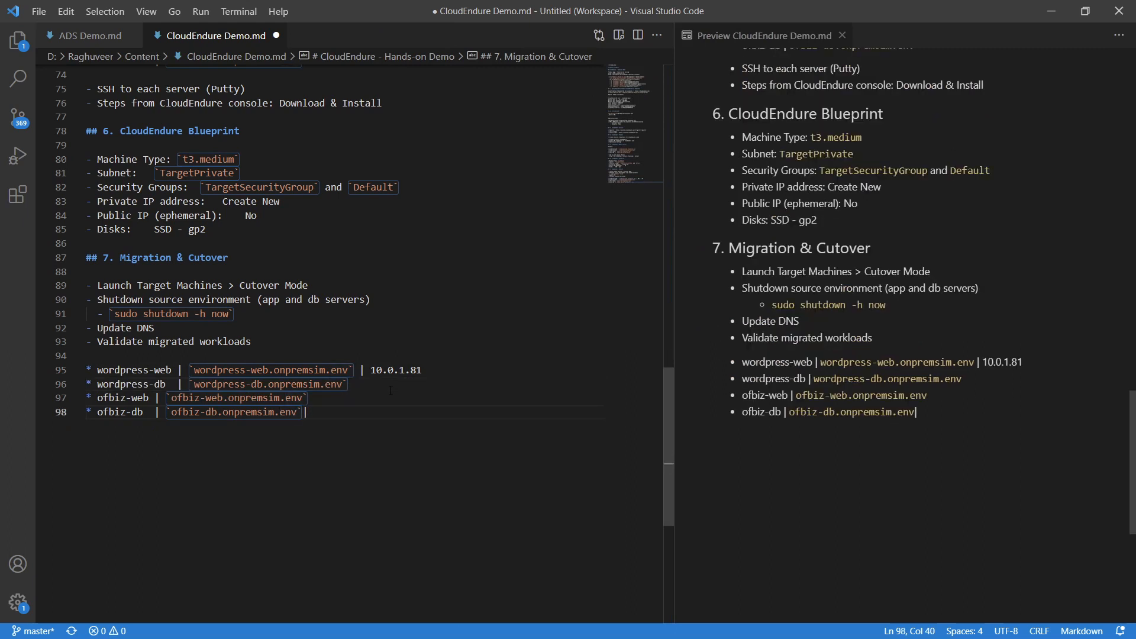
key("BackSpace")
left_click(390, 386)
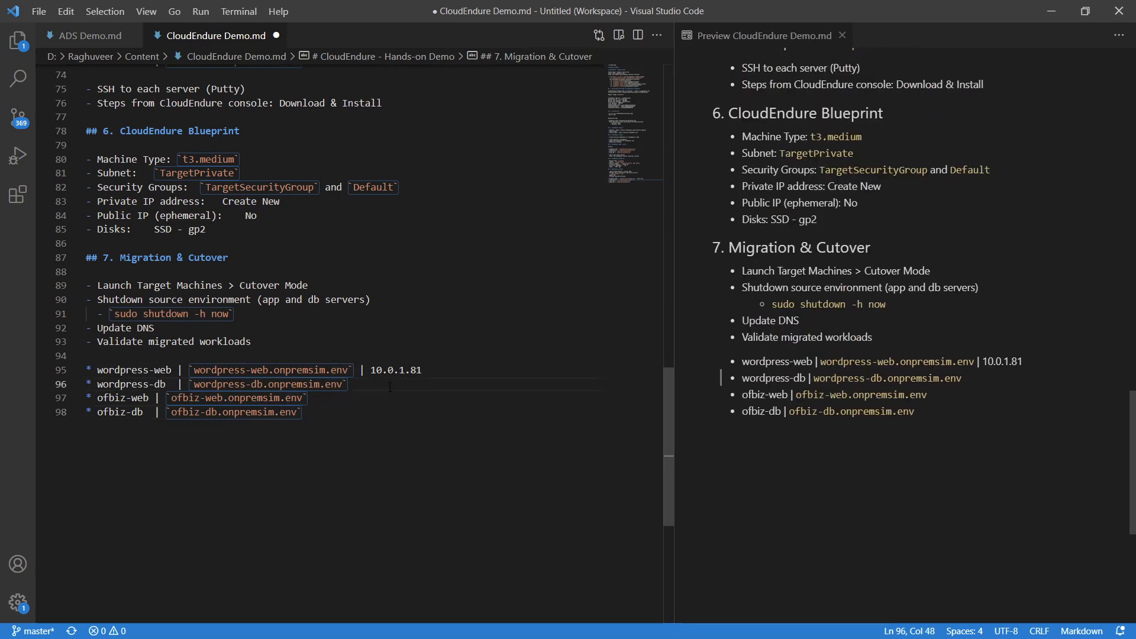
type("| 10.0.1.81")
key("BackSpace")
key("BackSpace")
type("70")
key("alt+Tab")
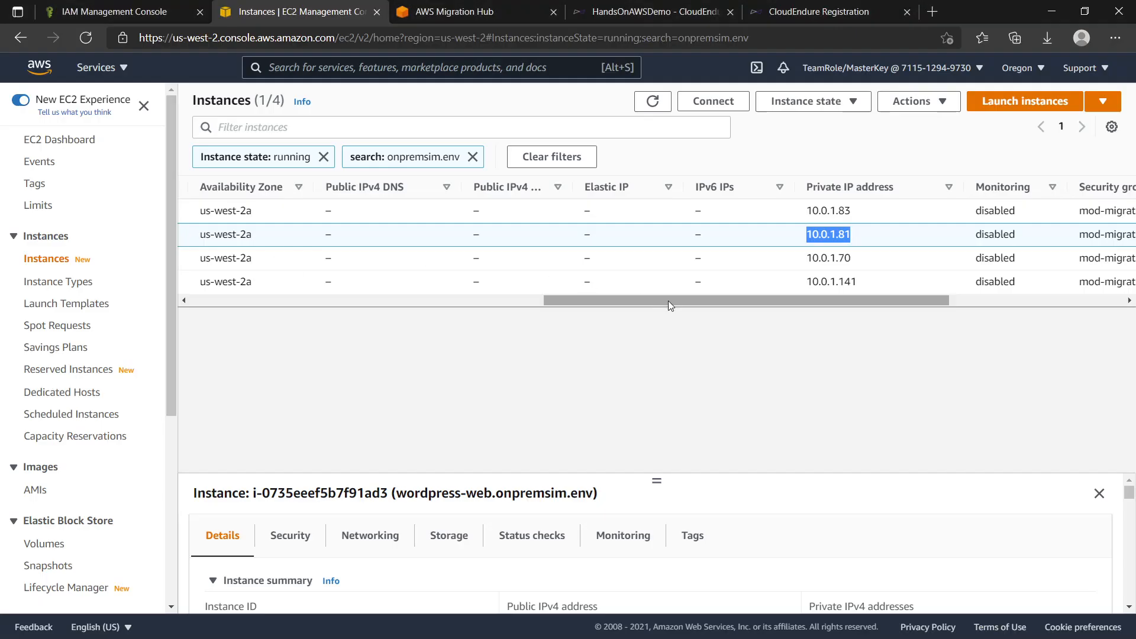
left_click_drag(670, 303, 290, 313)
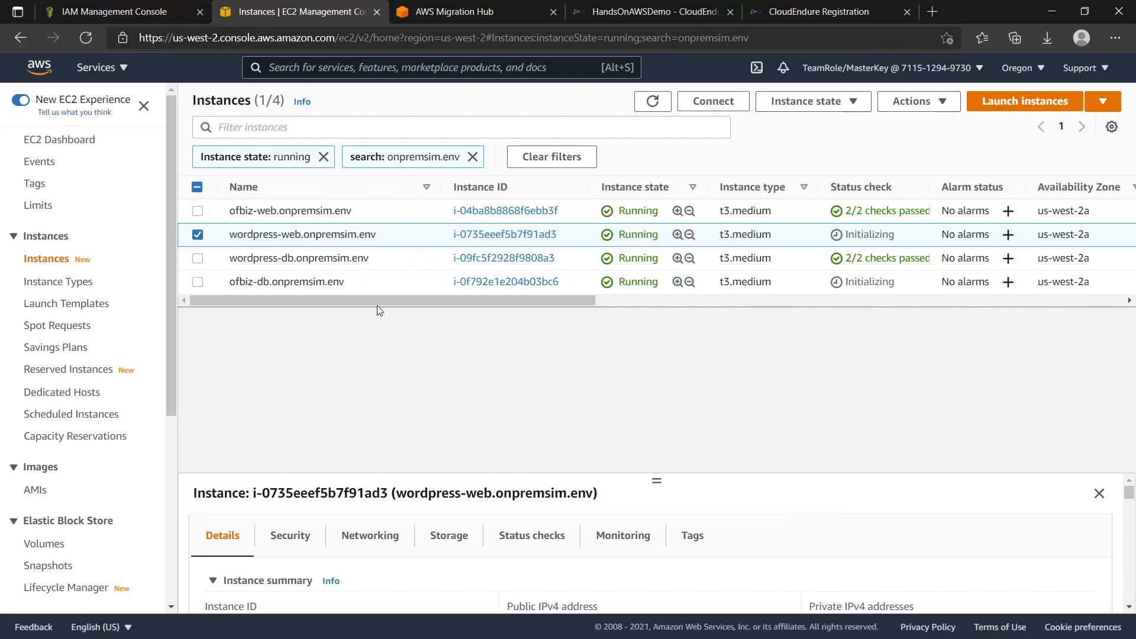
left_click_drag(371, 301, 709, 296)
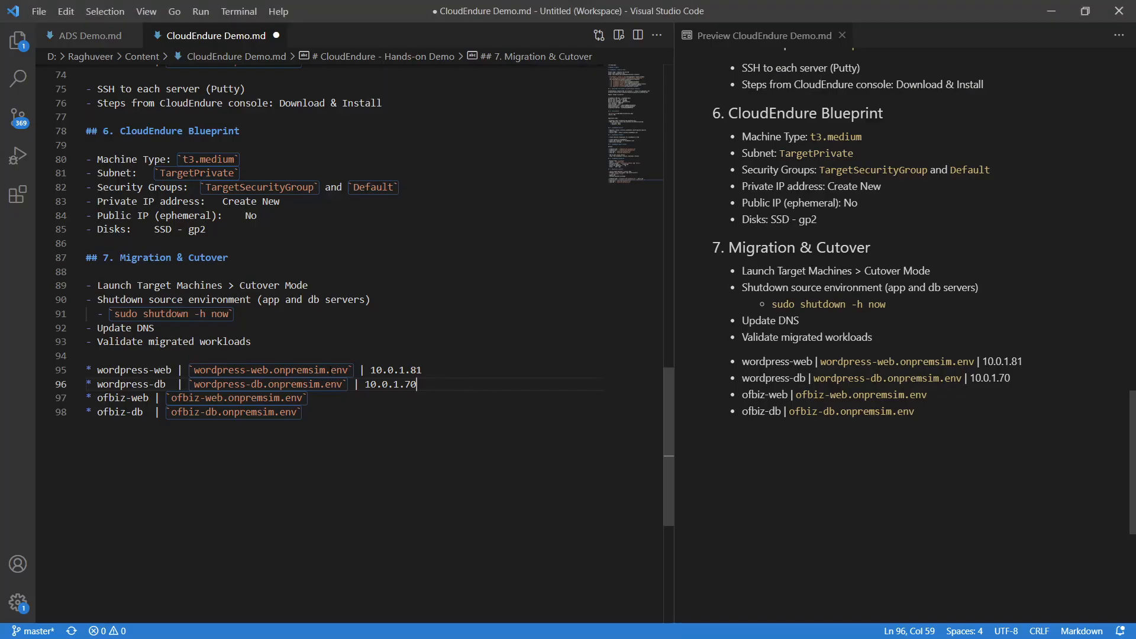
Append 10.0.1.83 to ofbiz-web and 10.0.1.141 to ofbiz-db, then cut the four-line list.
left_click(360, 399)
type("| 10.0.1.83")
key("Down")
type("|")
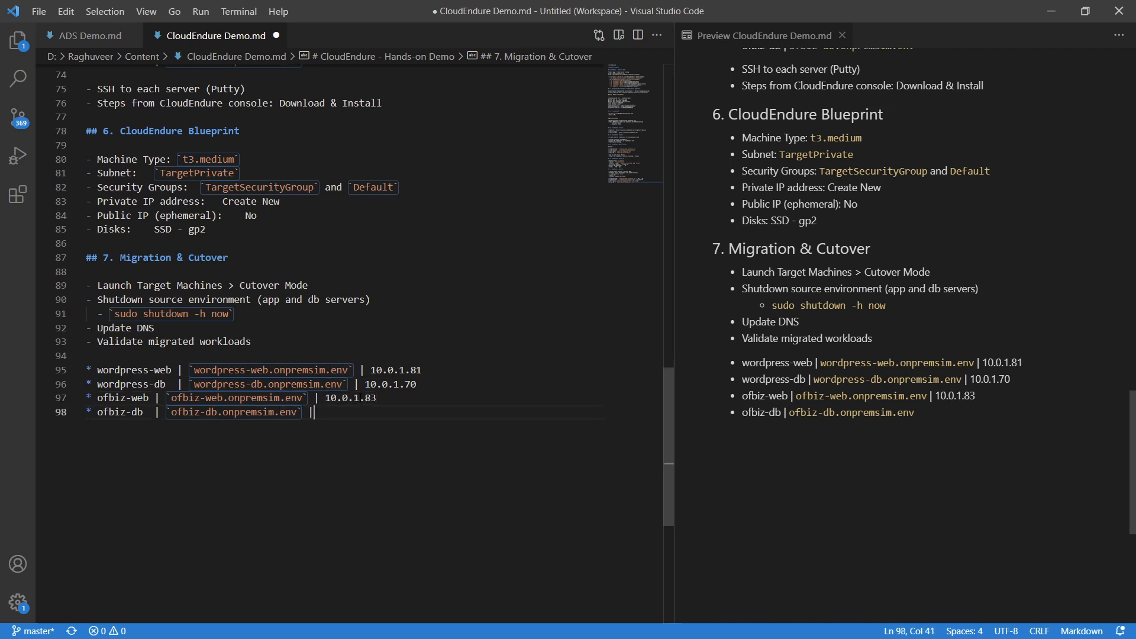
type(" 10.0.1.81")
key("BackSpace")
key("BackSpace")
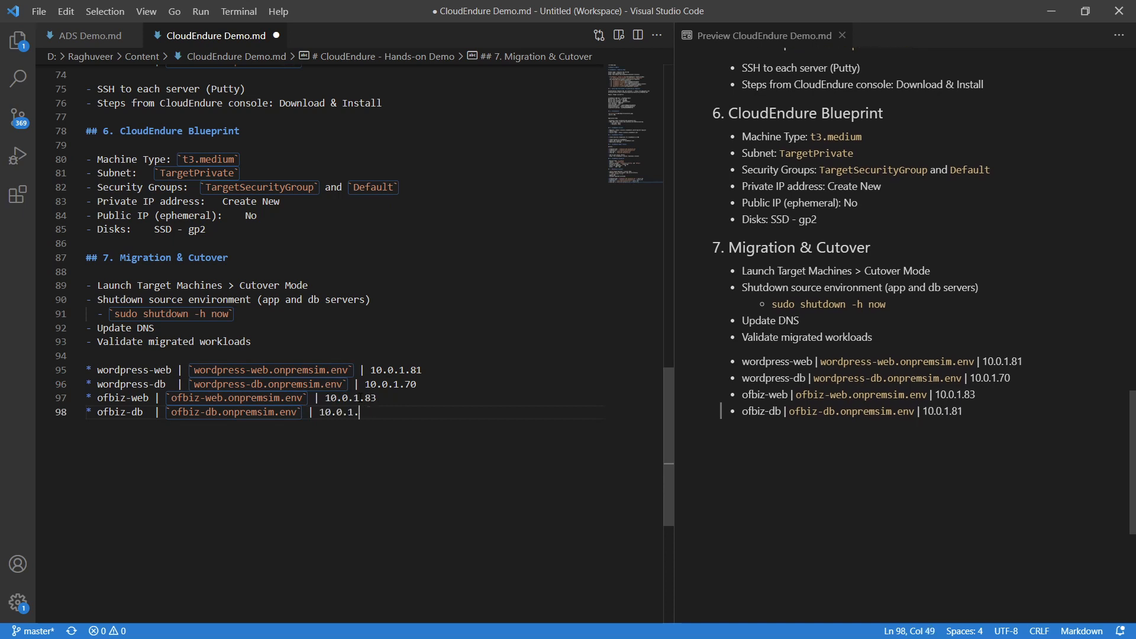
type("141")
left_click_drag(364, 432, 63, 373)
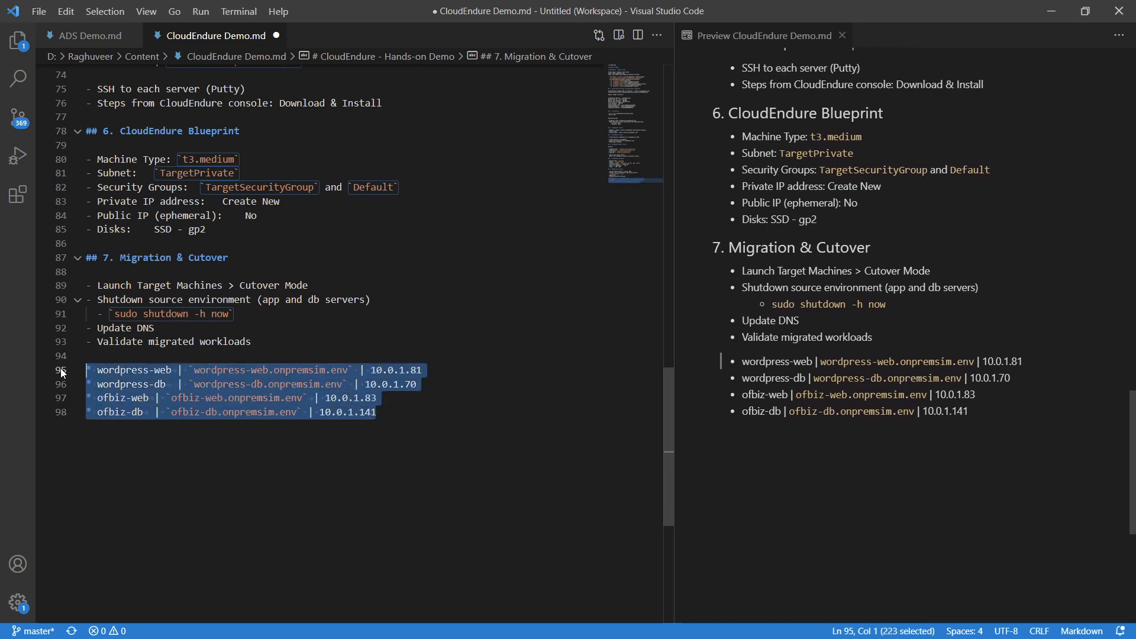
key("ctrl+x")
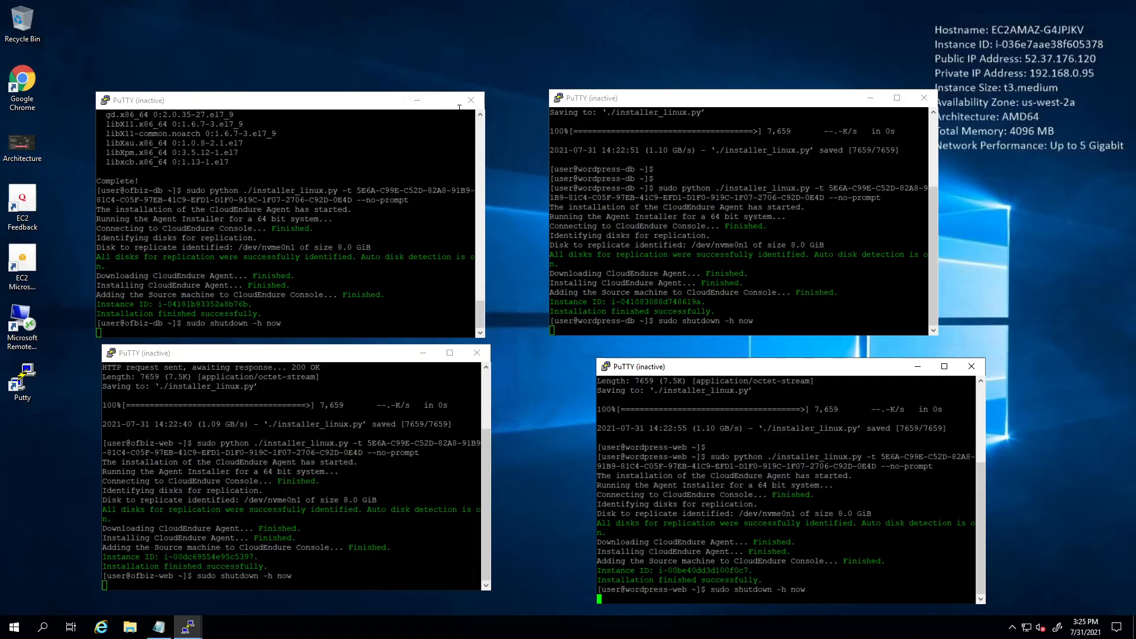
Close the four old PuTTY sessions for ofbiz-db, ofbiz-web, wordpress-db and wordpress-web.
left_click(471, 100)
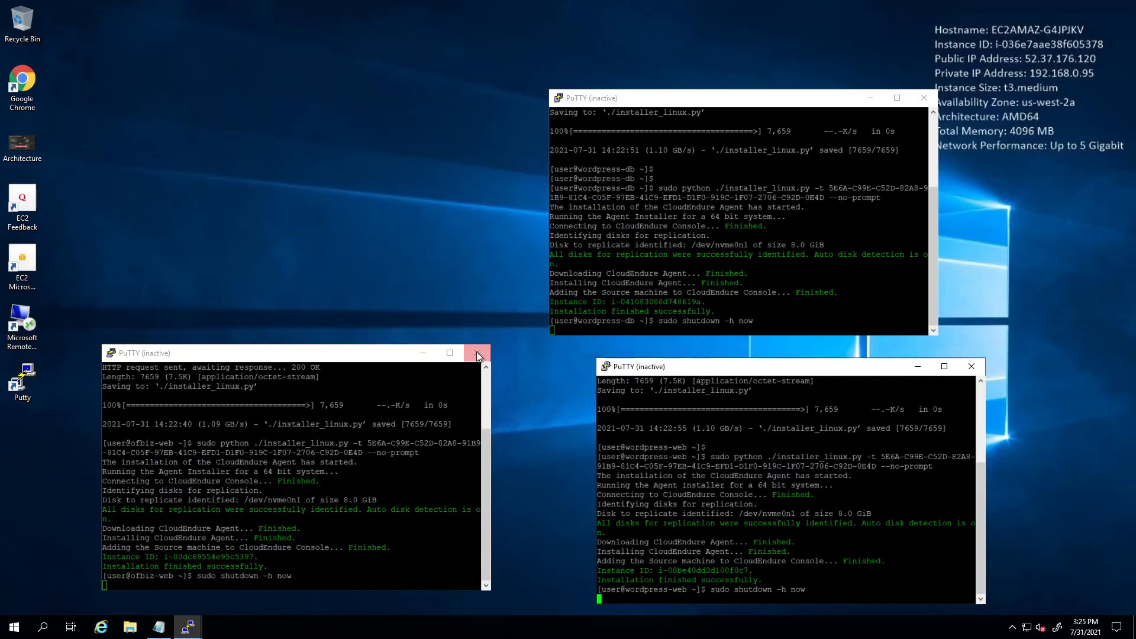
left_click(478, 354)
left_click(924, 98)
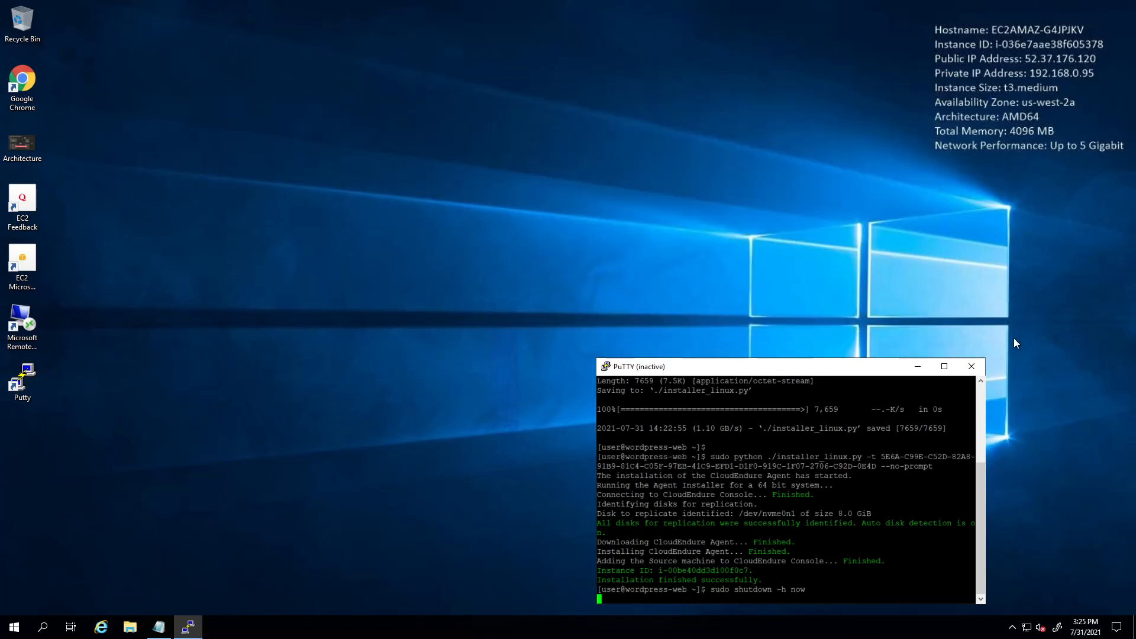
left_click(970, 367)
Paste the host/IP table into Notepad below a '============' separator and copy 10.0.1.81.
left_click(159, 627)
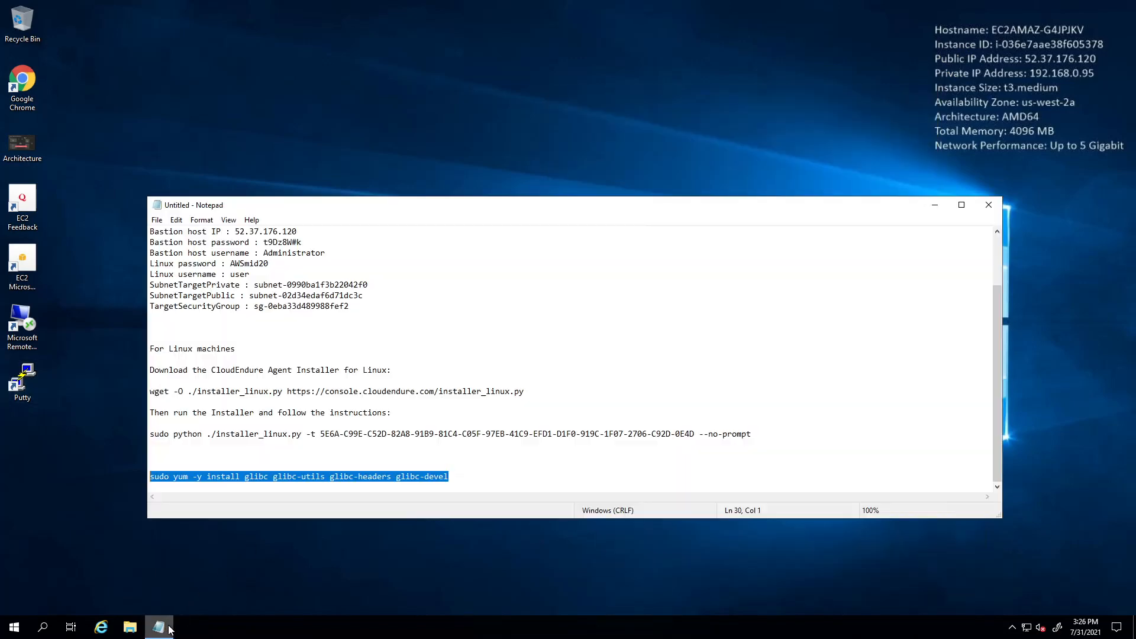
left_click(474, 472)
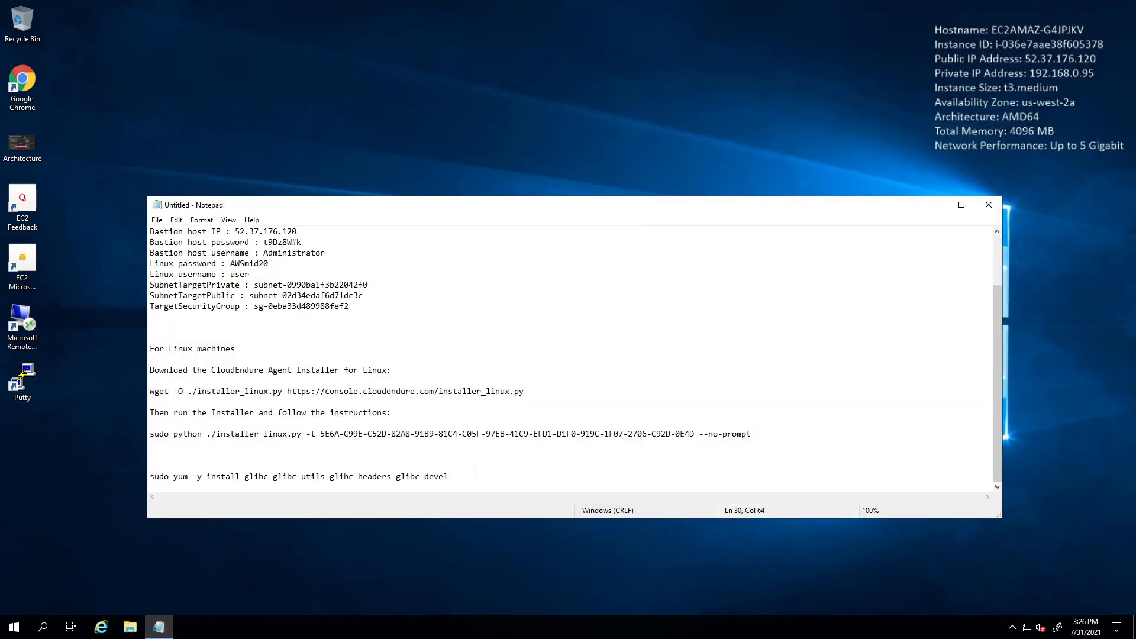
key("Return")
key("Return")
key("Return")
type("============")
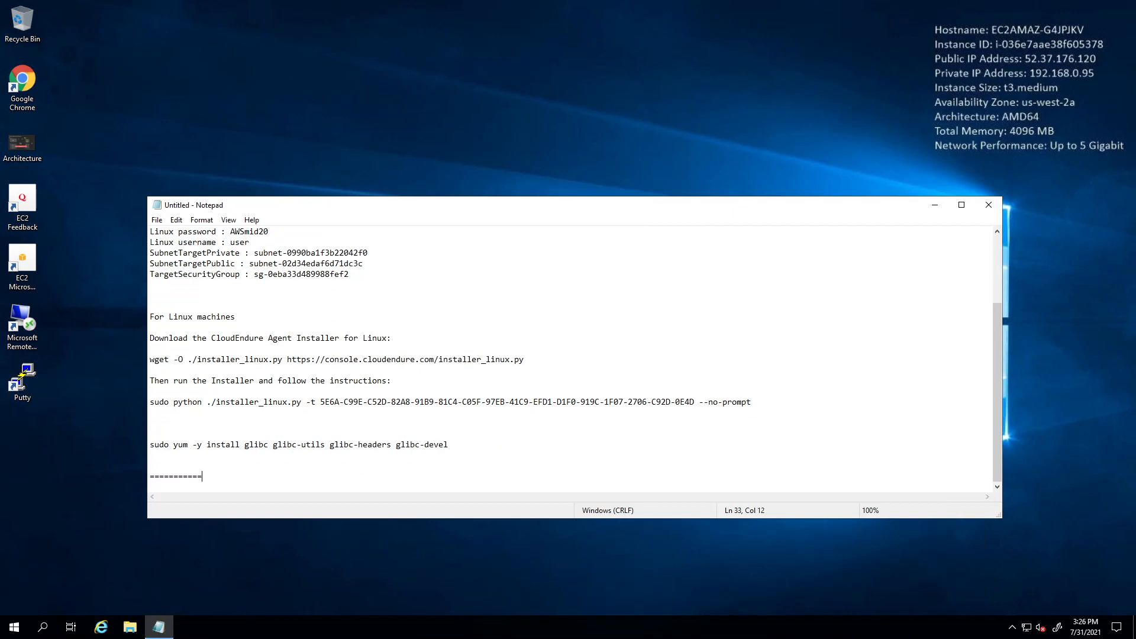
key("Return")
key("Return")
key("Return")
key("Return")
key("ctrl+v")
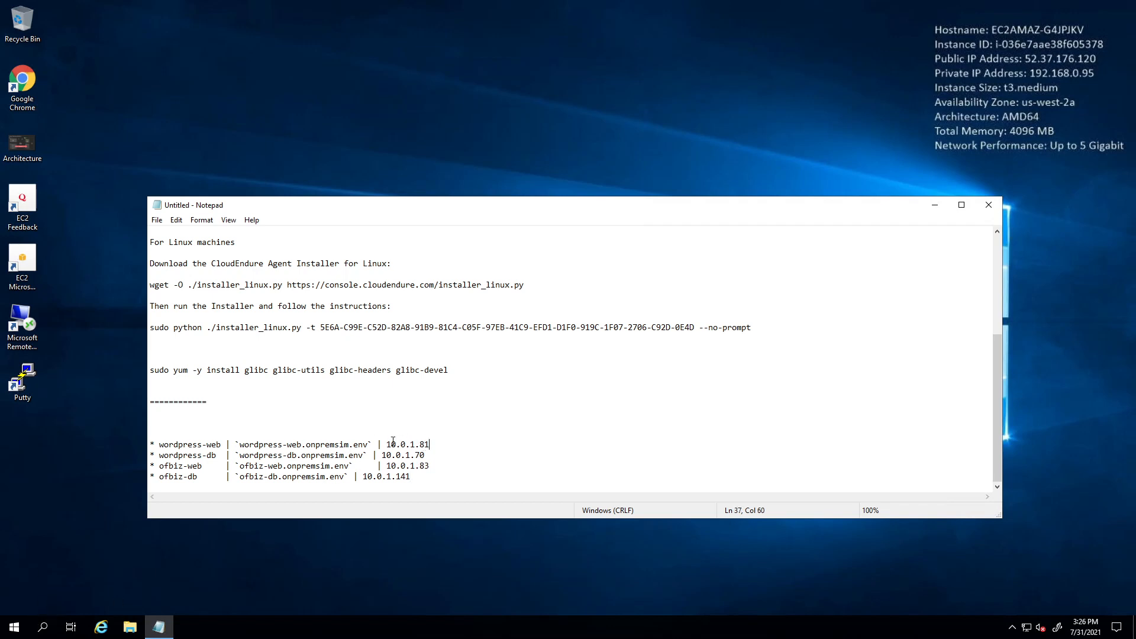
left_click_drag(435, 444, 384, 444)
key("shift+Right")
left_click(22, 385)
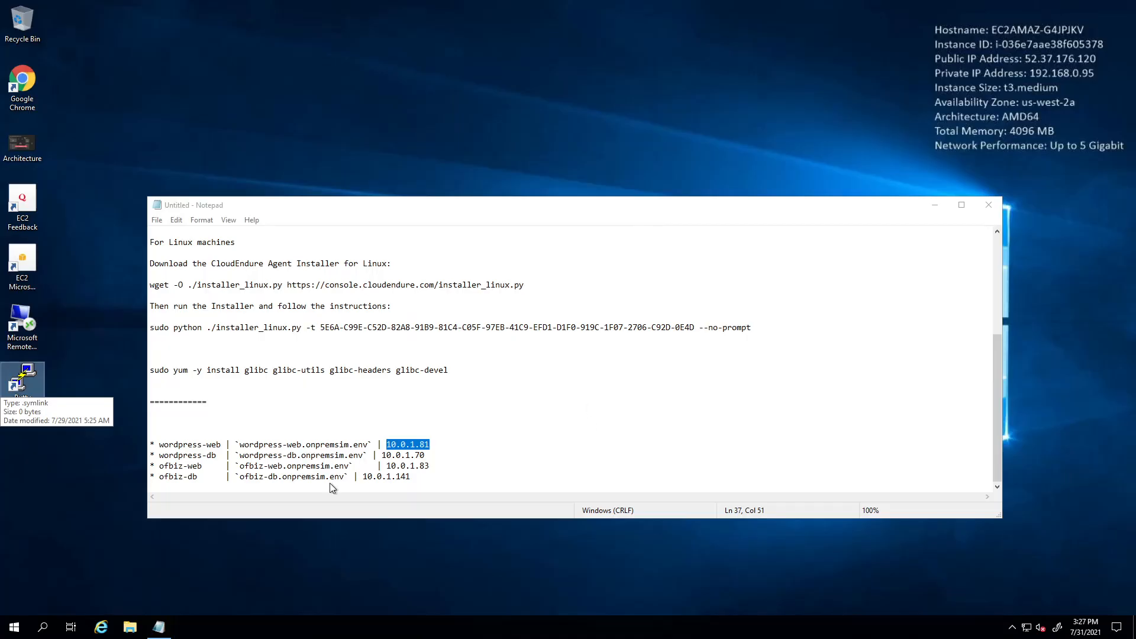
Open an SSH session to wordpress-web at 10.0.1.81, accept the host key, and log in as user.
double_click(24, 382)
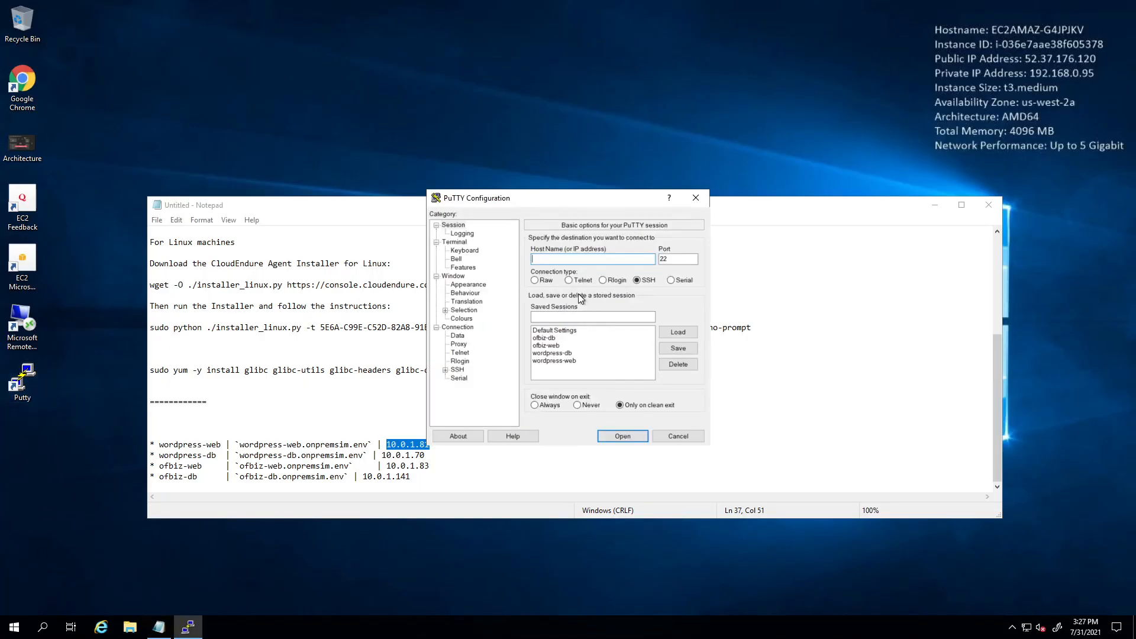
key("ctrl+v")
left_click(623, 437)
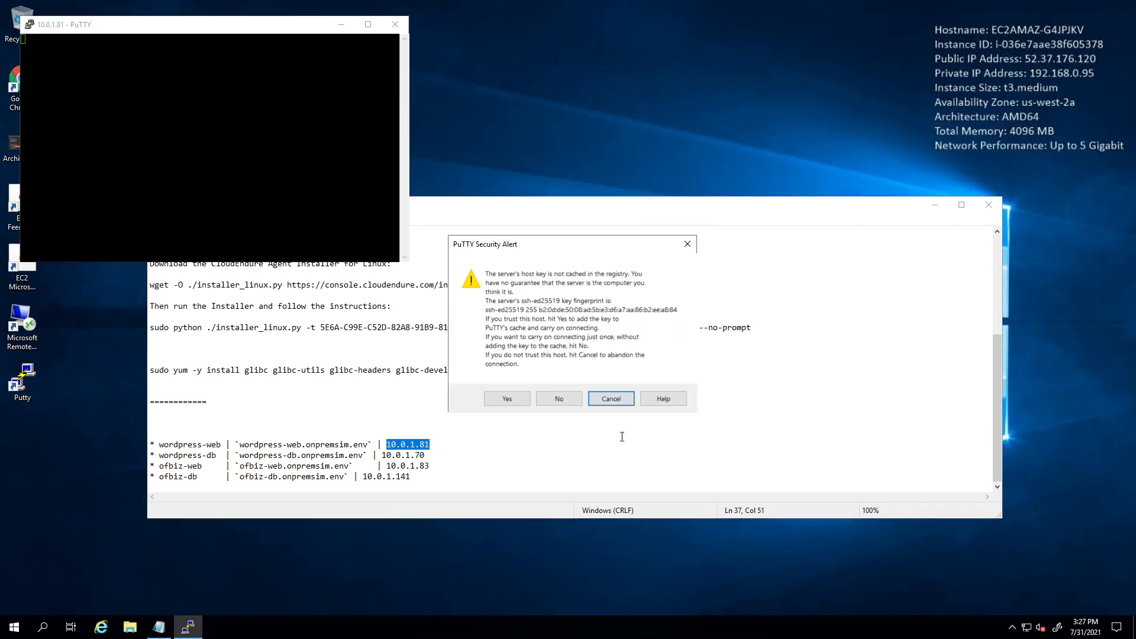
left_click(510, 402)
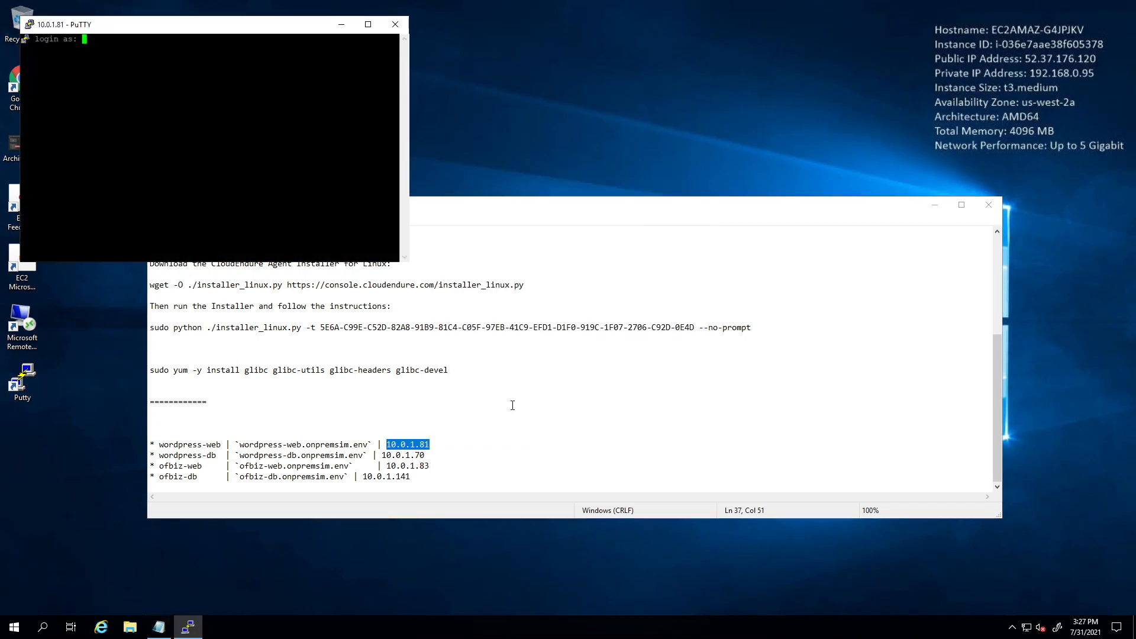
type("user")
key("Return")
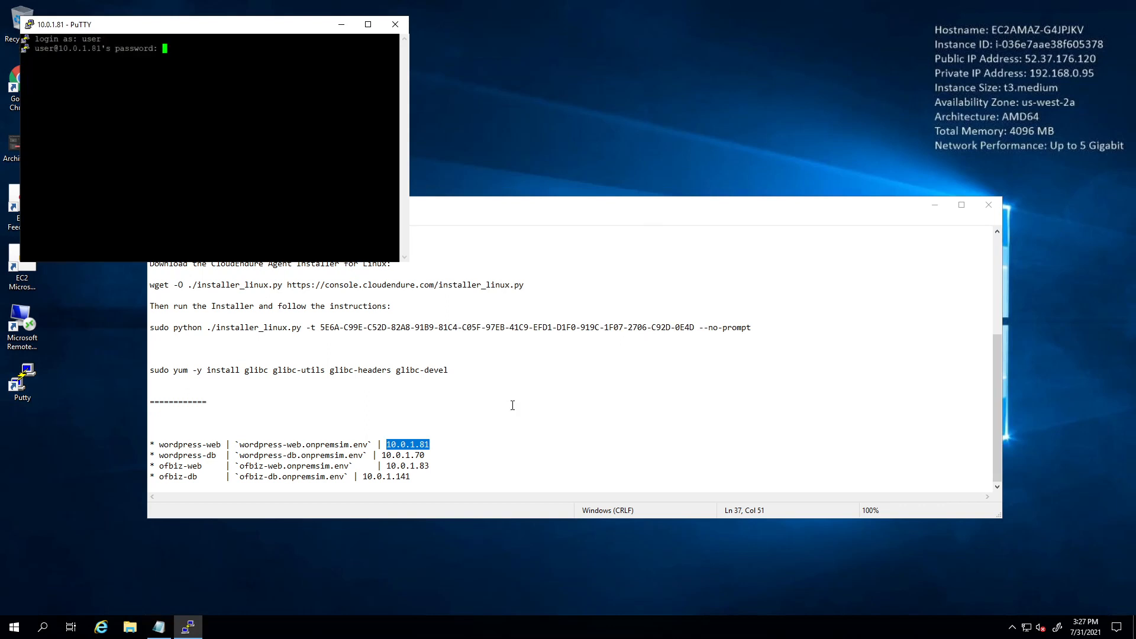
key("Return")
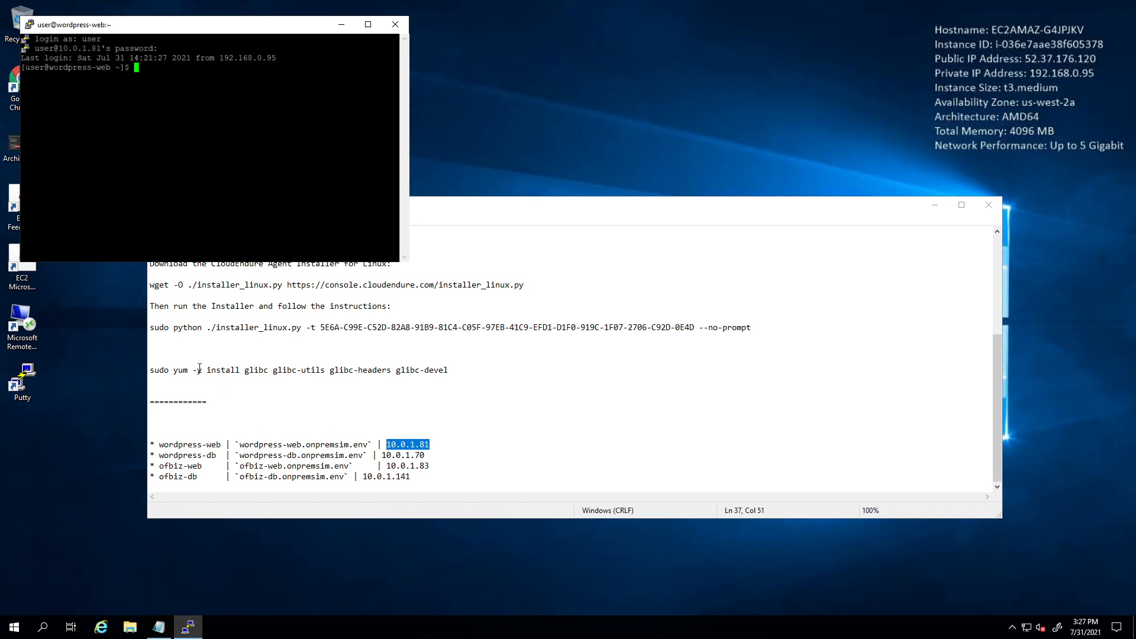
left_click(433, 457)
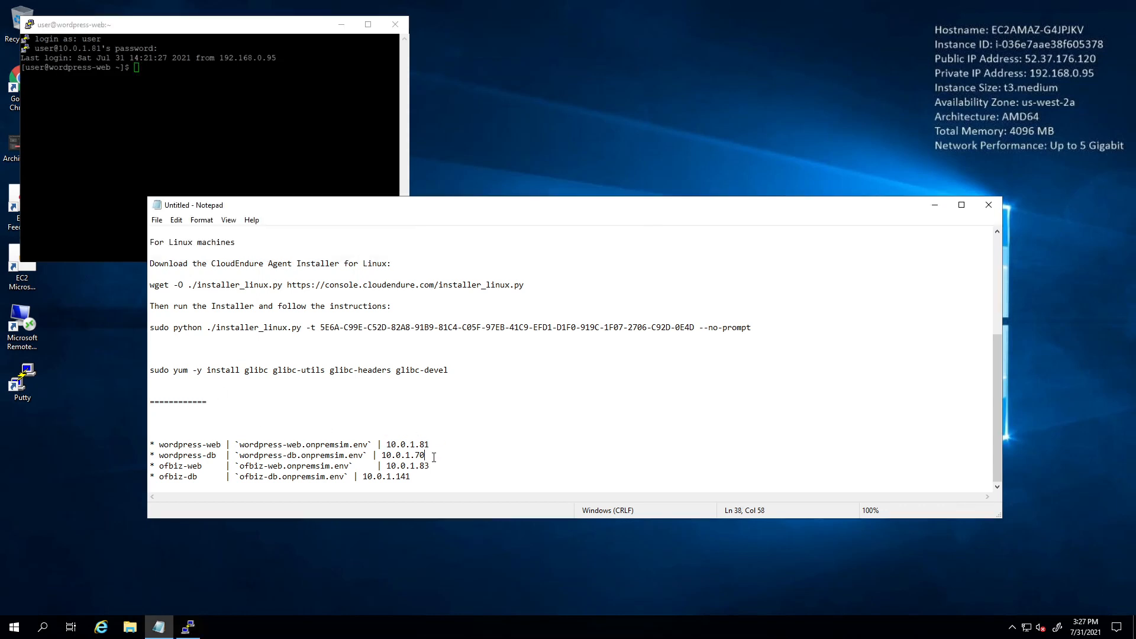
key("ctrl+shift+Left")
Open an SSH session to wordpress-db at 10.0.1.70 and log in as user.
double_click(25, 386)
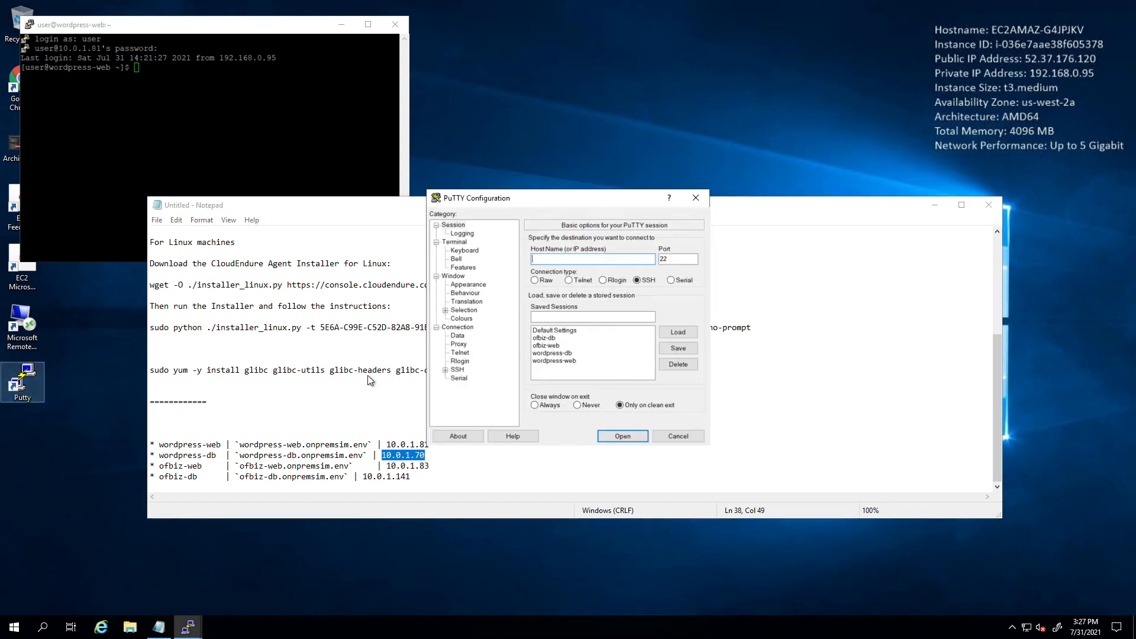
key("ctrl+v")
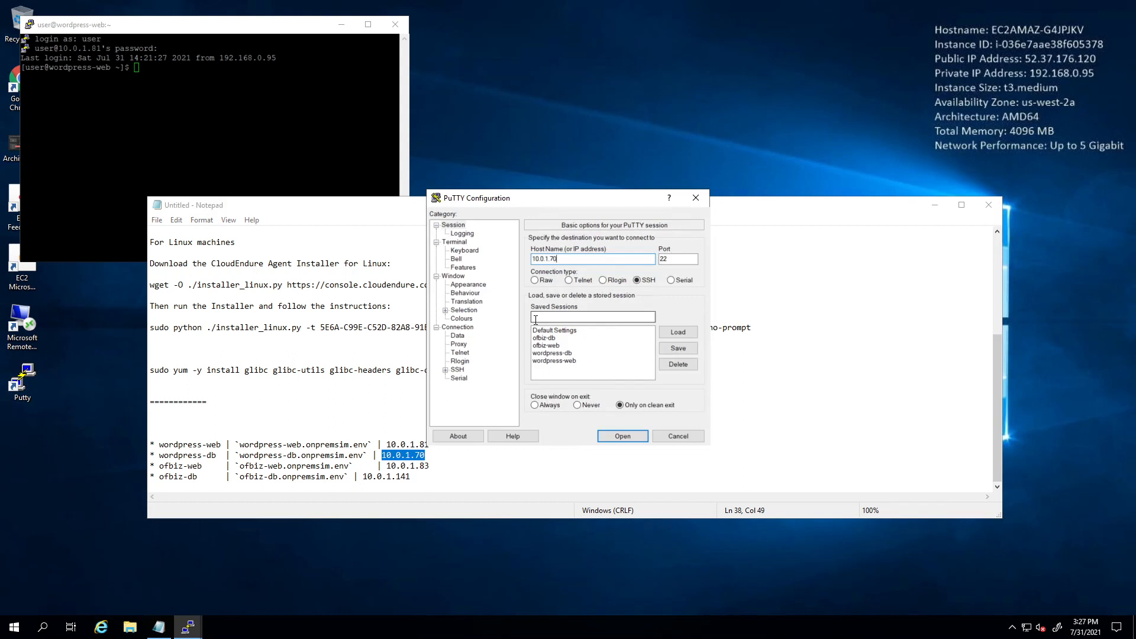
left_click(627, 434)
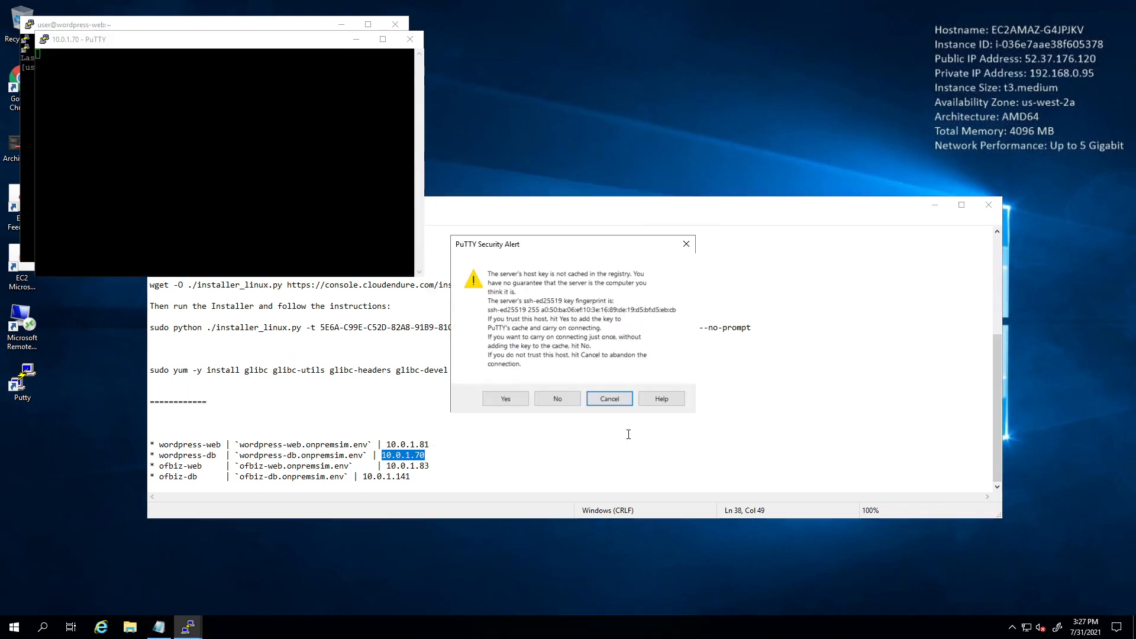
left_click(507, 399)
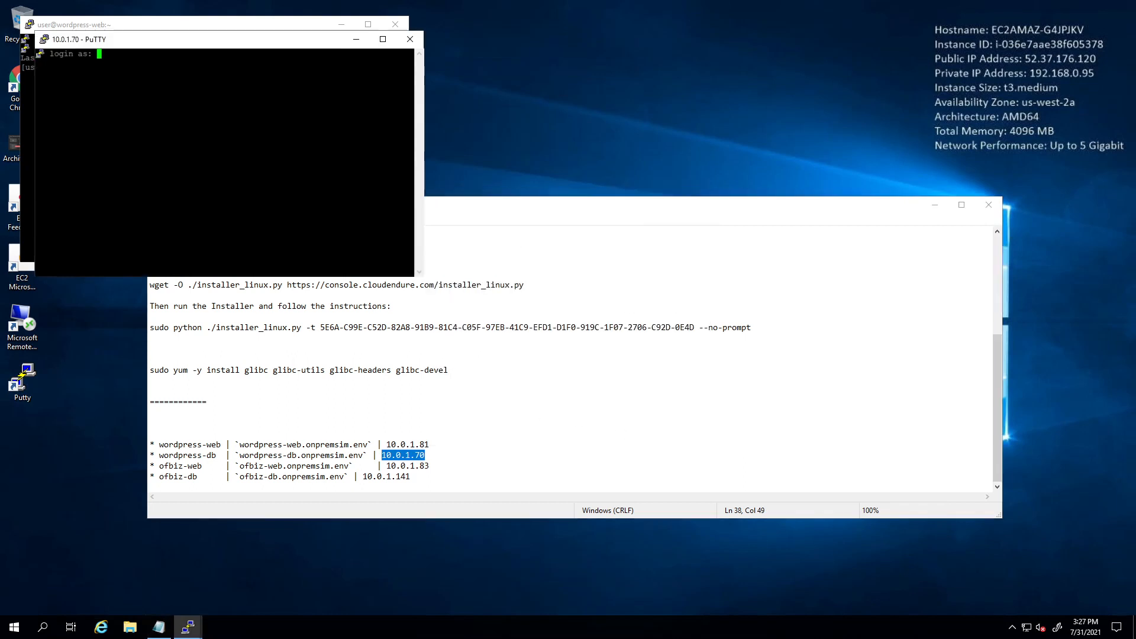
type("user")
key("Return")
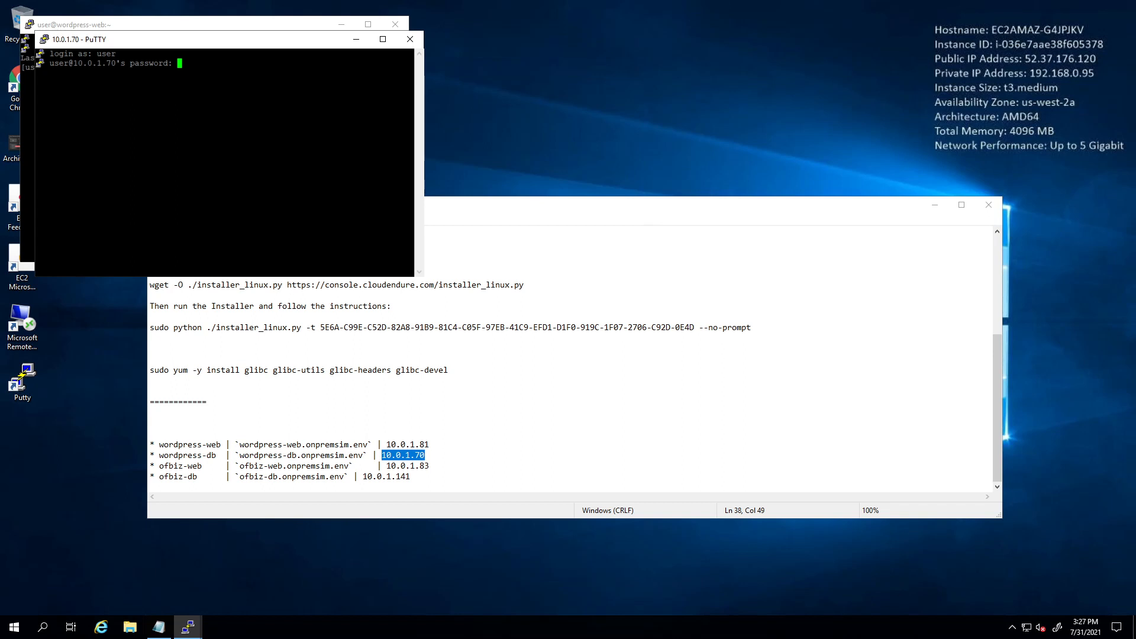
key("Return")
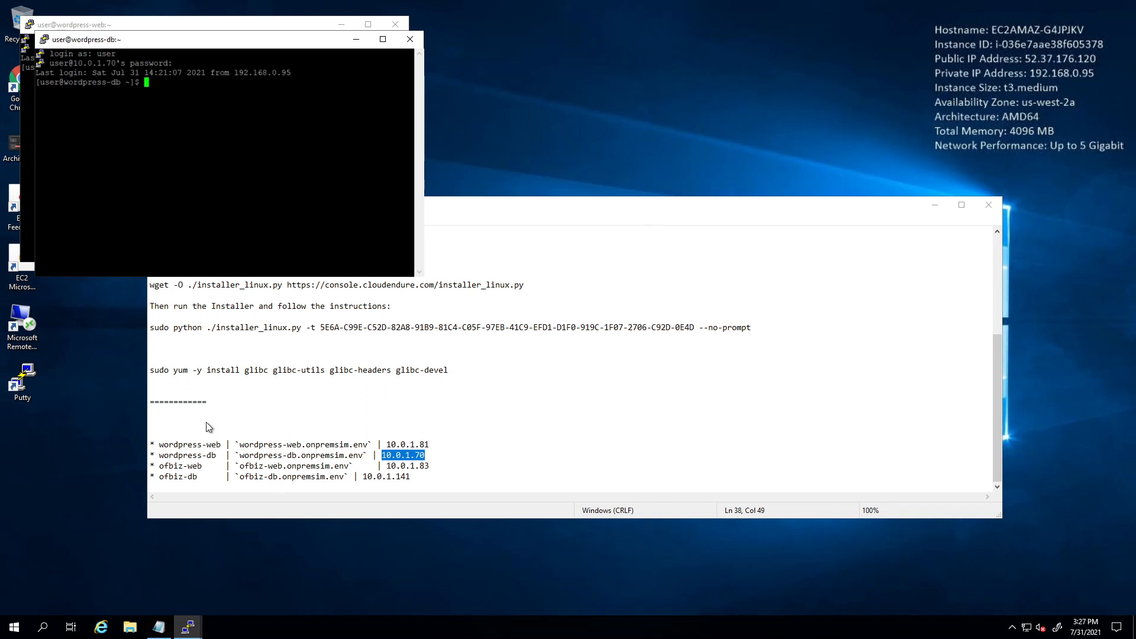
left_click(435, 468)
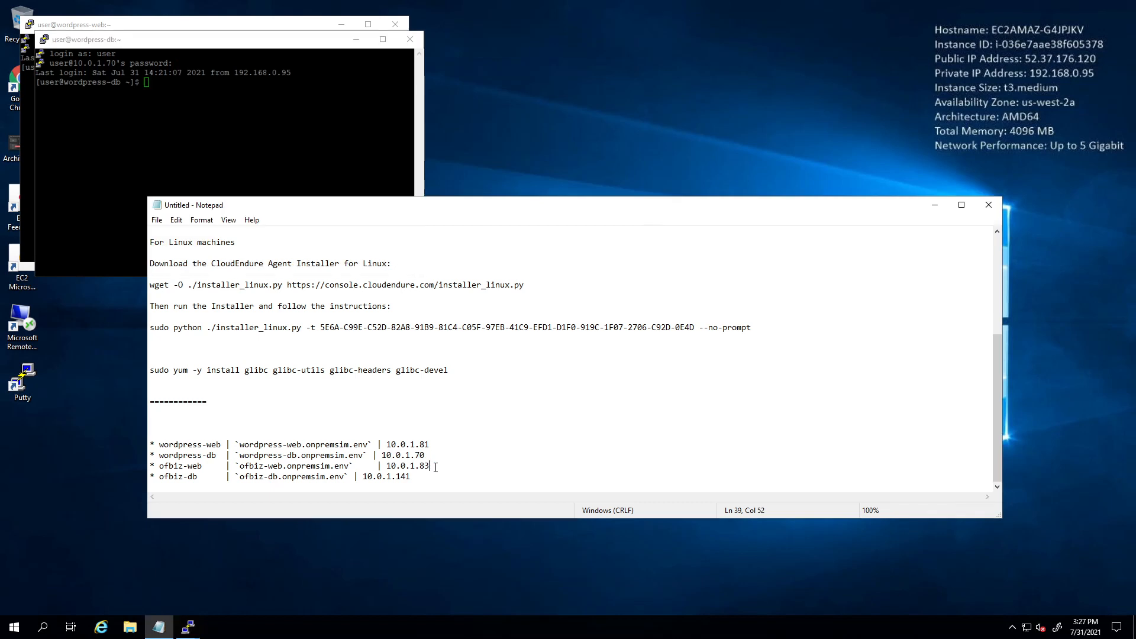
key("ctrl+shift+Left")
Open a PuTTY session to ofbiz-web at 10.0.1.83, accept the host key, and log in.
double_click(27, 391)
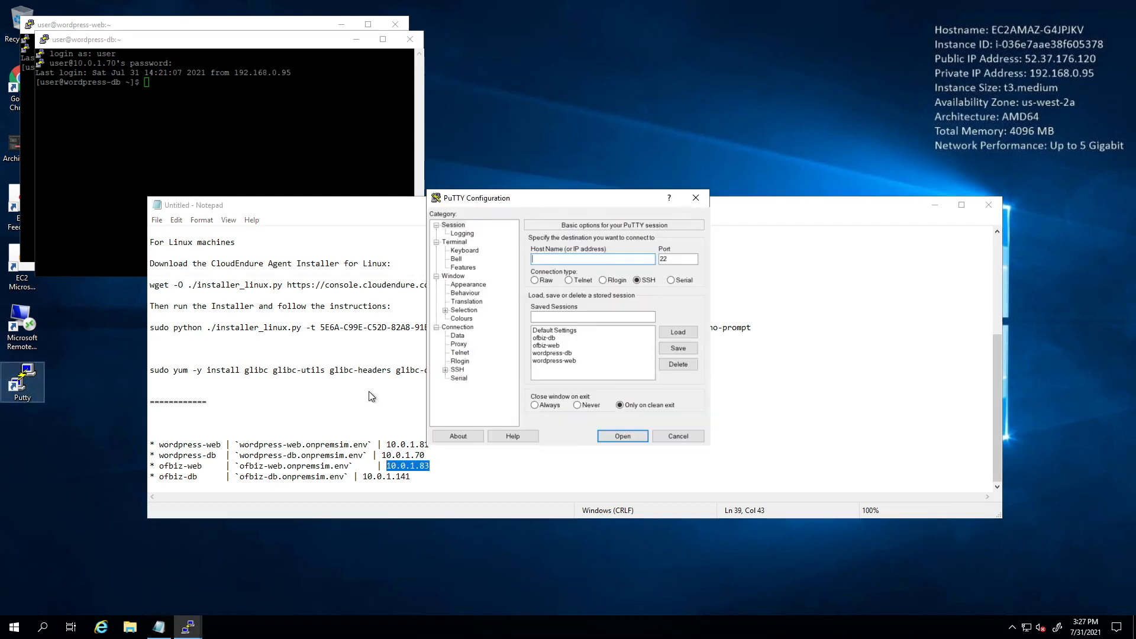
key("ctrl+v")
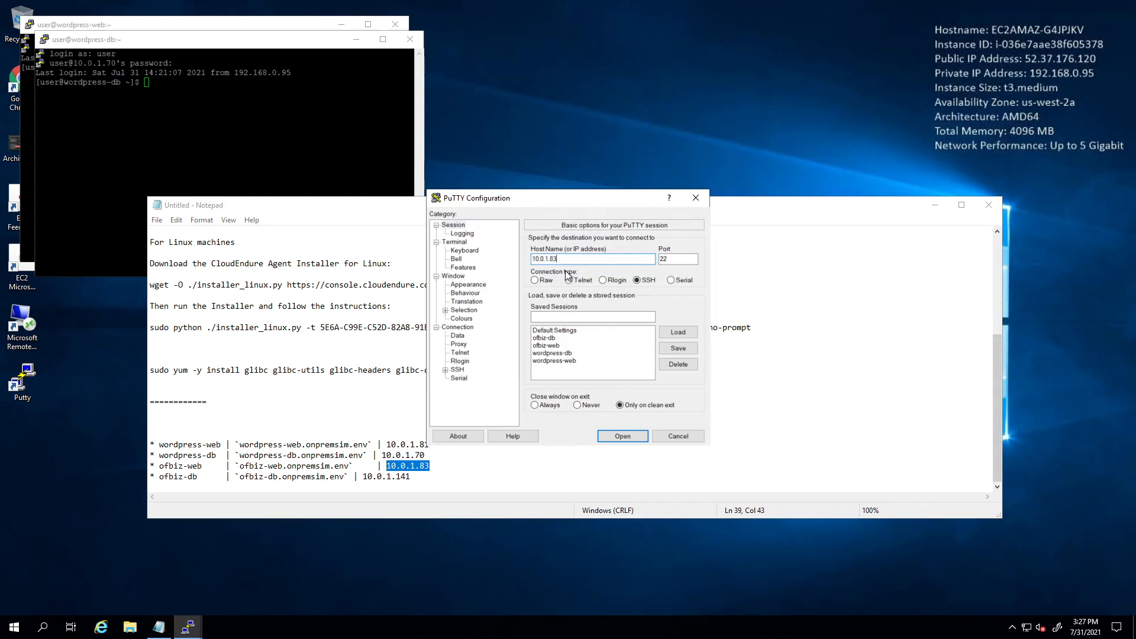
left_click(622, 436)
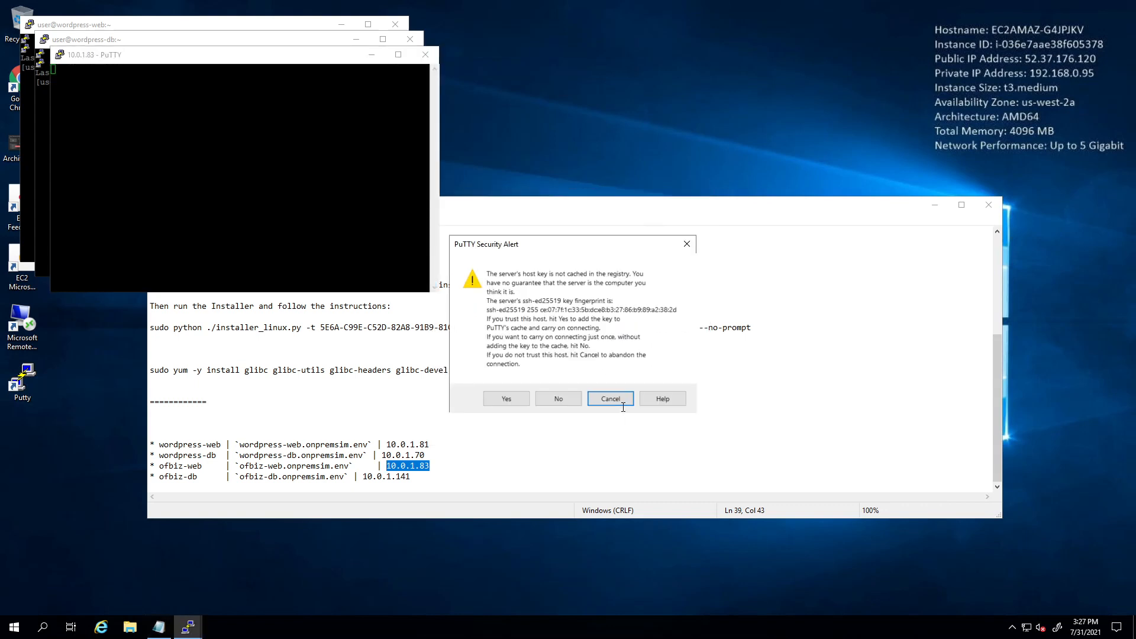
left_click(505, 399)
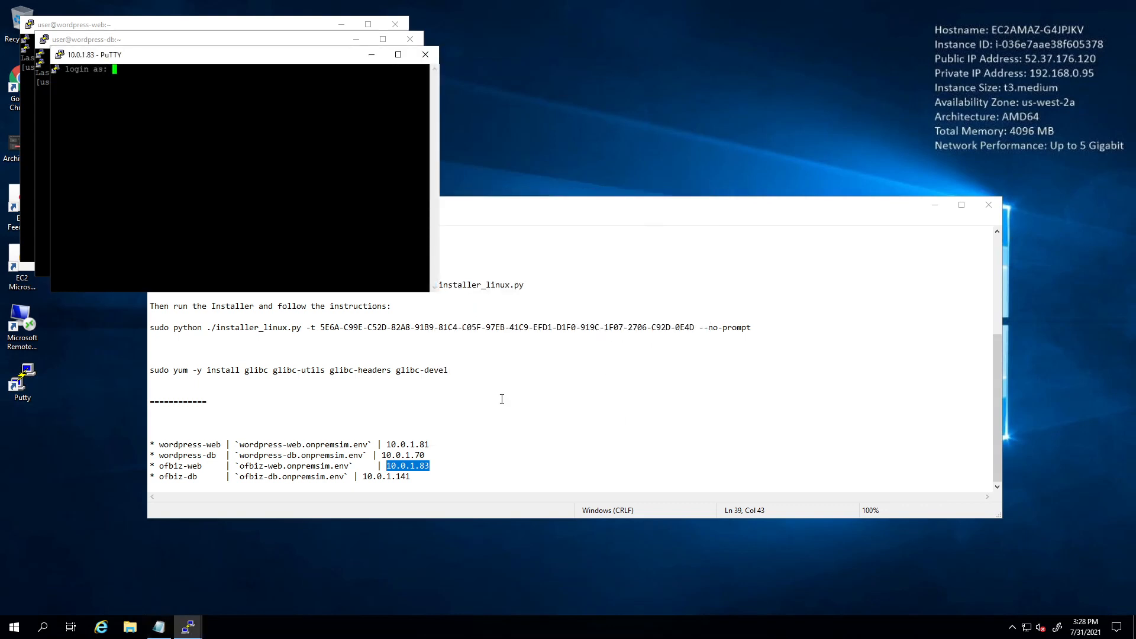
type("user")
key("Return")
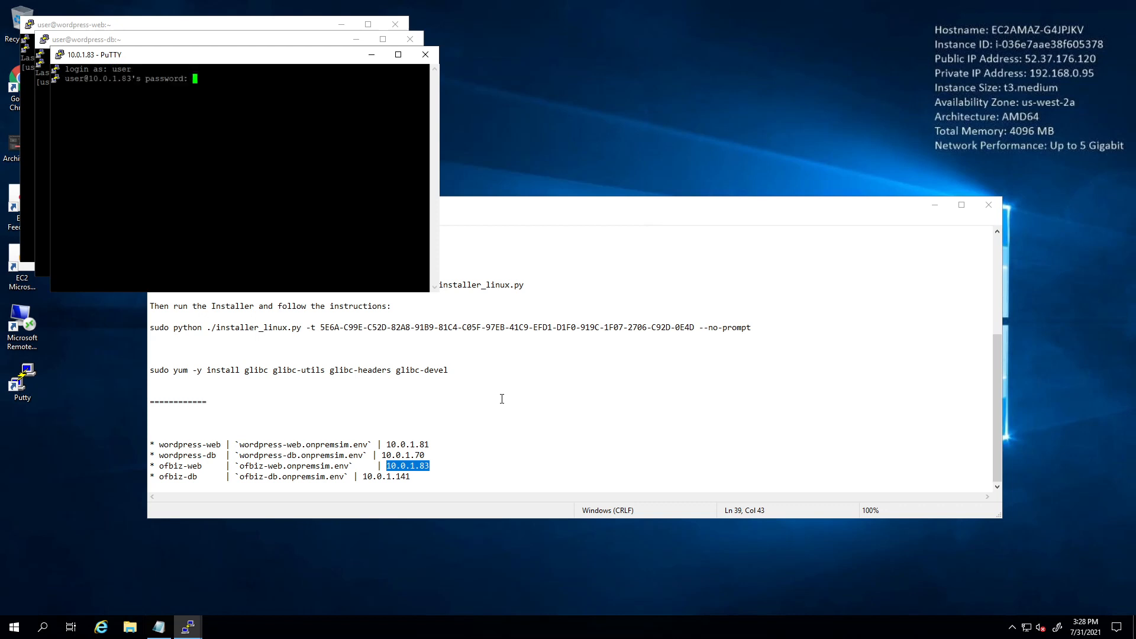
key("Return")
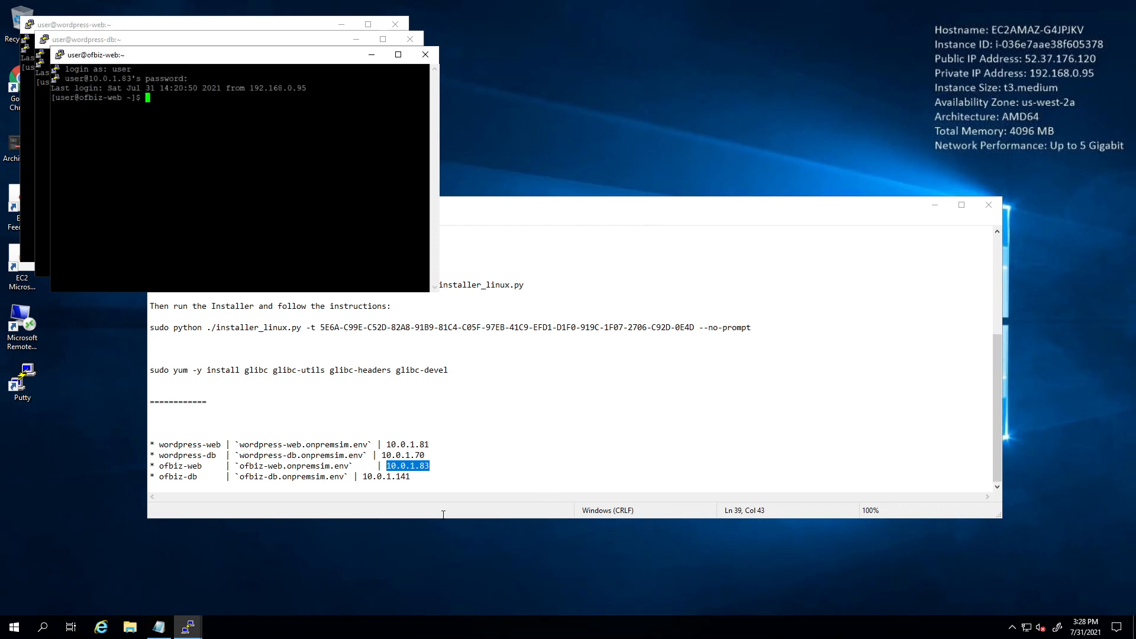
Copy 10.0.1.141 from the notes and open a logged-in PuTTY session to ofbiz-db.
left_click(419, 485)
key("ctrl+shift+Left")
key("ctrl+shift+Left")
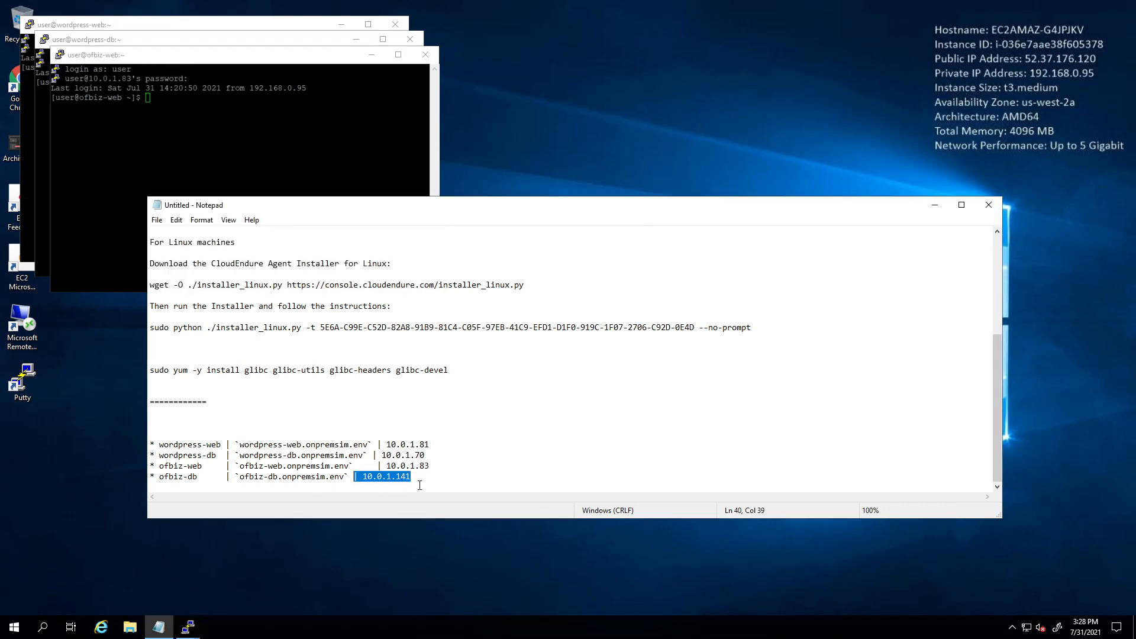
key("ctrl+shift+Right")
key("ctrl+c")
double_click(28, 383)
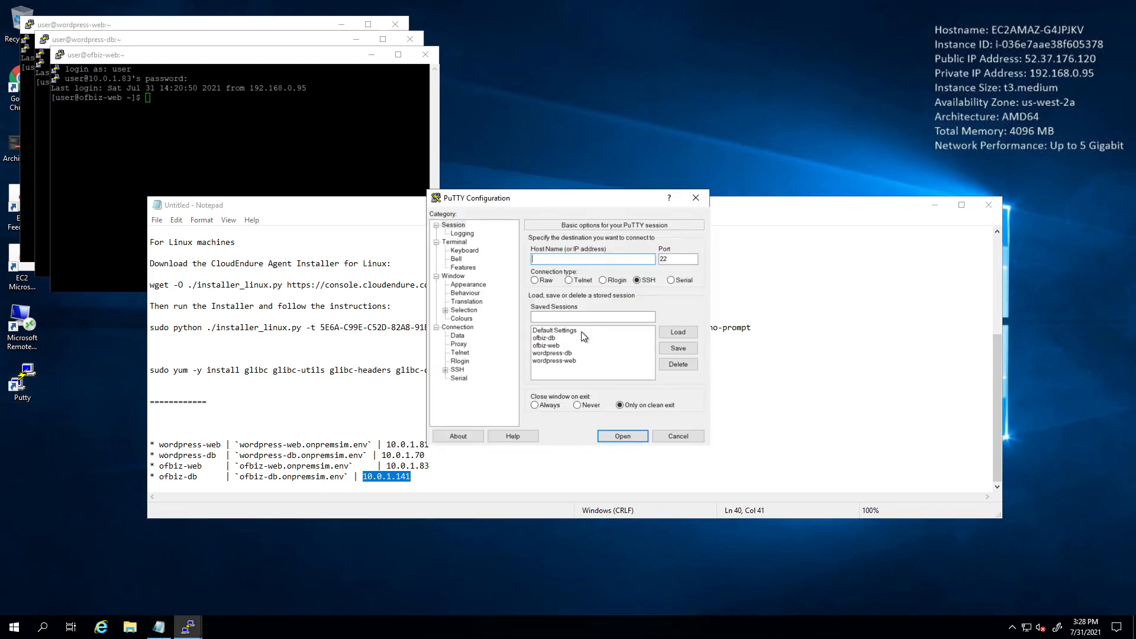
key("ctrl+v")
left_click(621, 438)
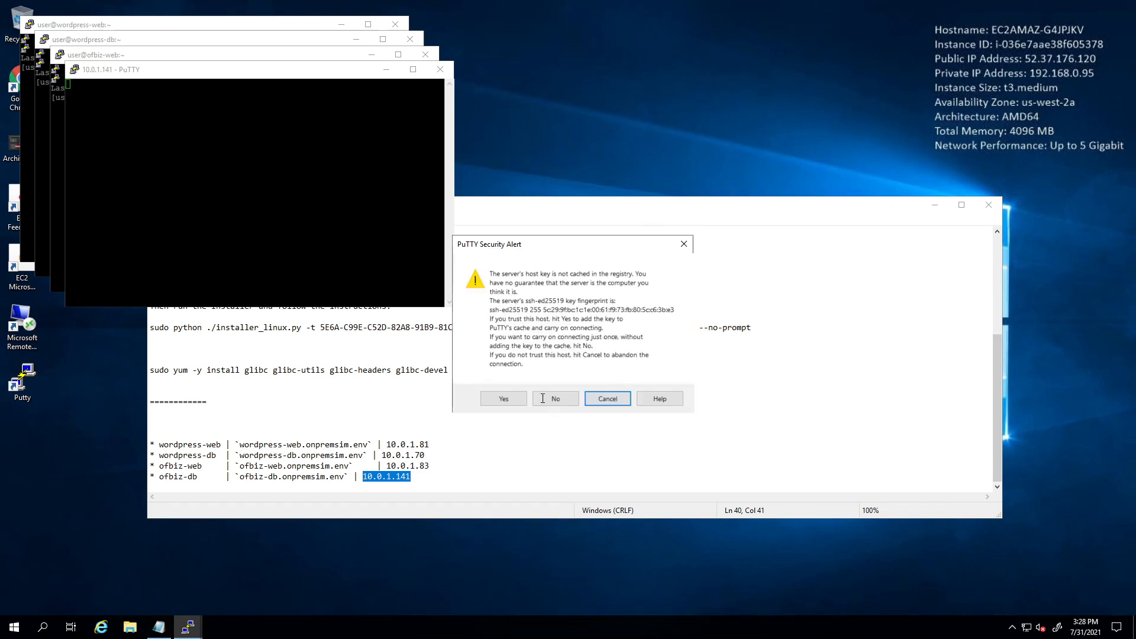
left_click(513, 400)
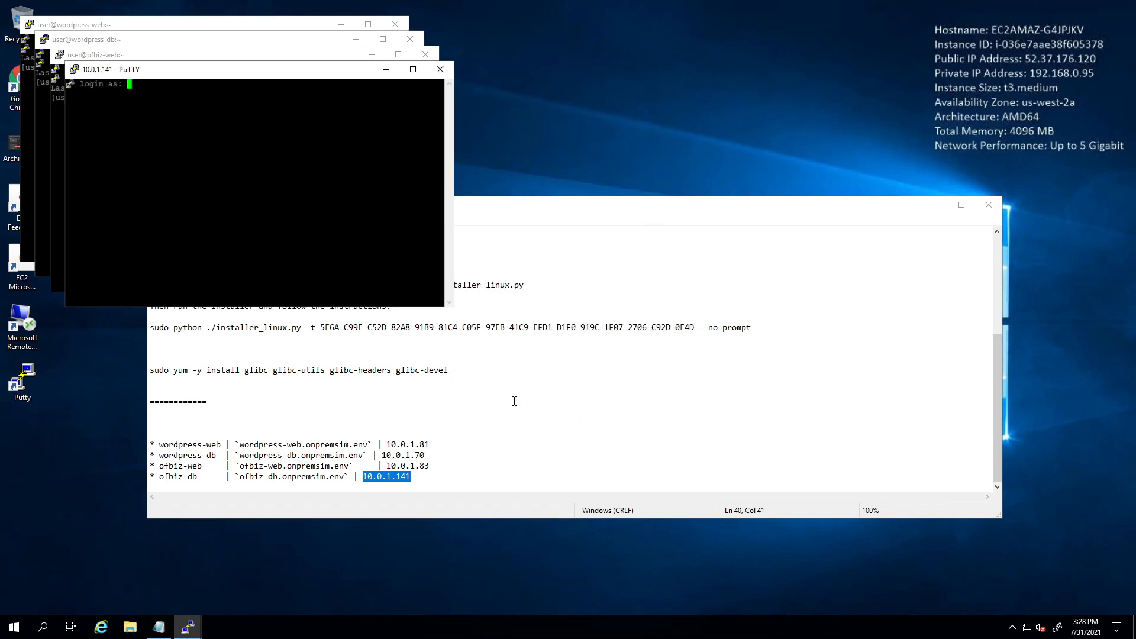
type("user")
key("Return")
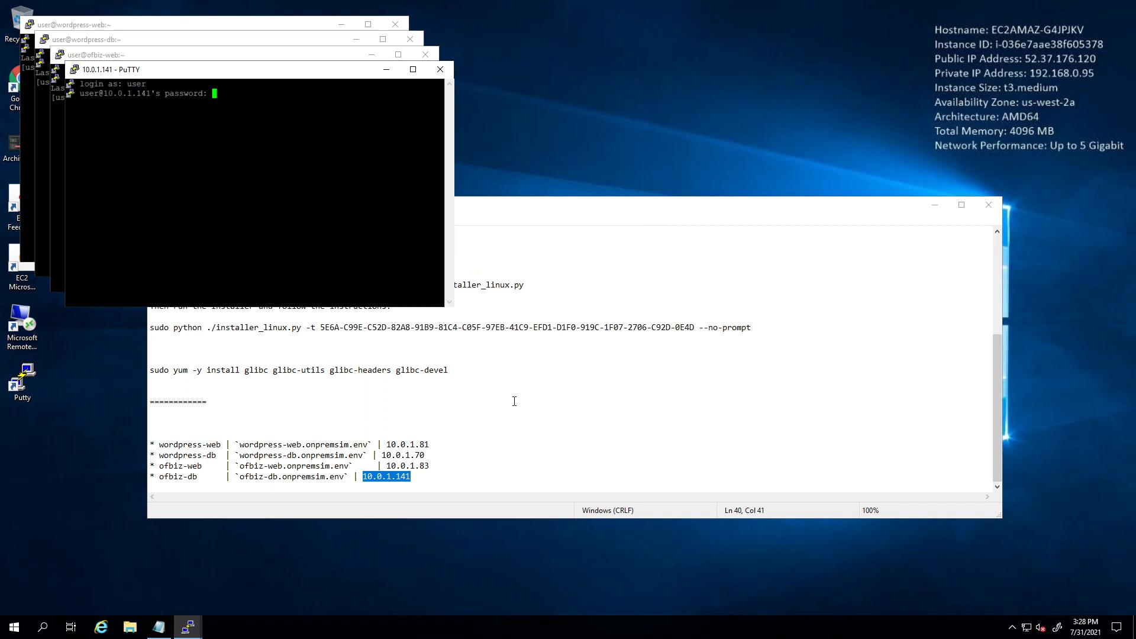
key("Return")
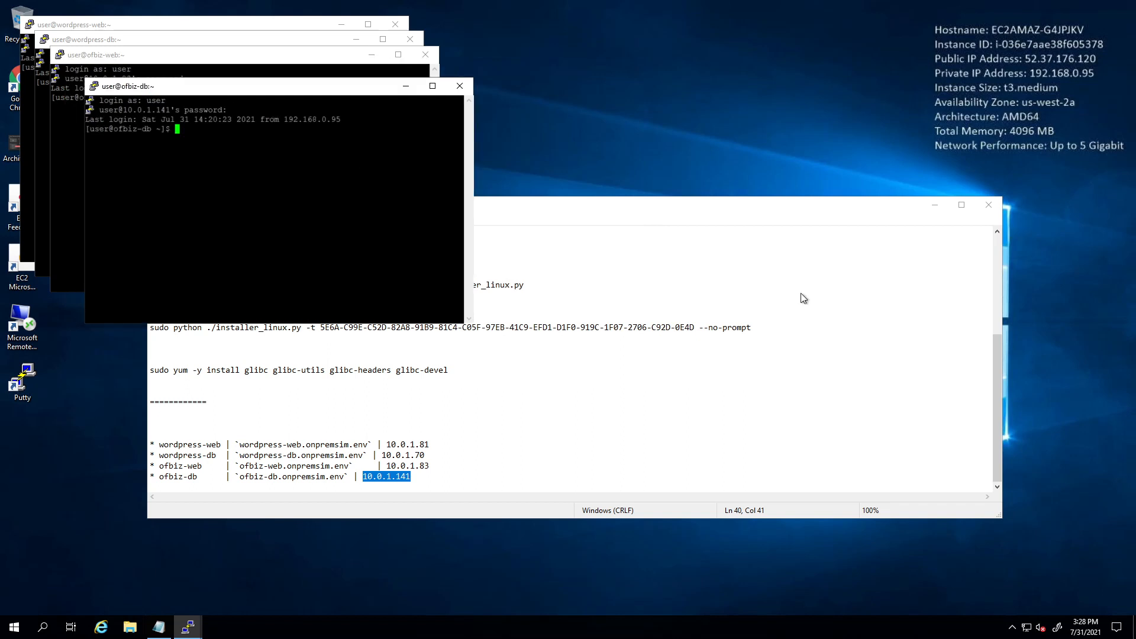
Place ofbiz-db lower right, ofbiz-web upper right, wordpress-db lower centre, and wordpress-web upper centre.
left_click_drag(261, 69, 861, 312)
left_click_drag(862, 369, 901, 377)
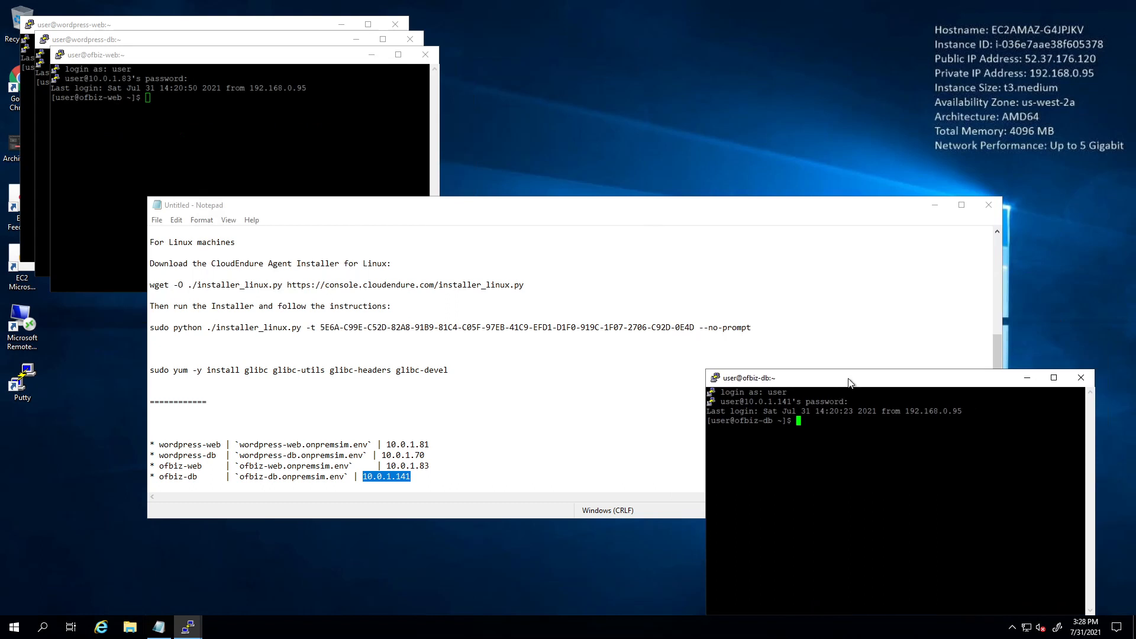
left_click(271, 58)
left_click_drag(243, 59, 864, 90)
left_click(213, 49)
left_click_drag(213, 49, 376, 352)
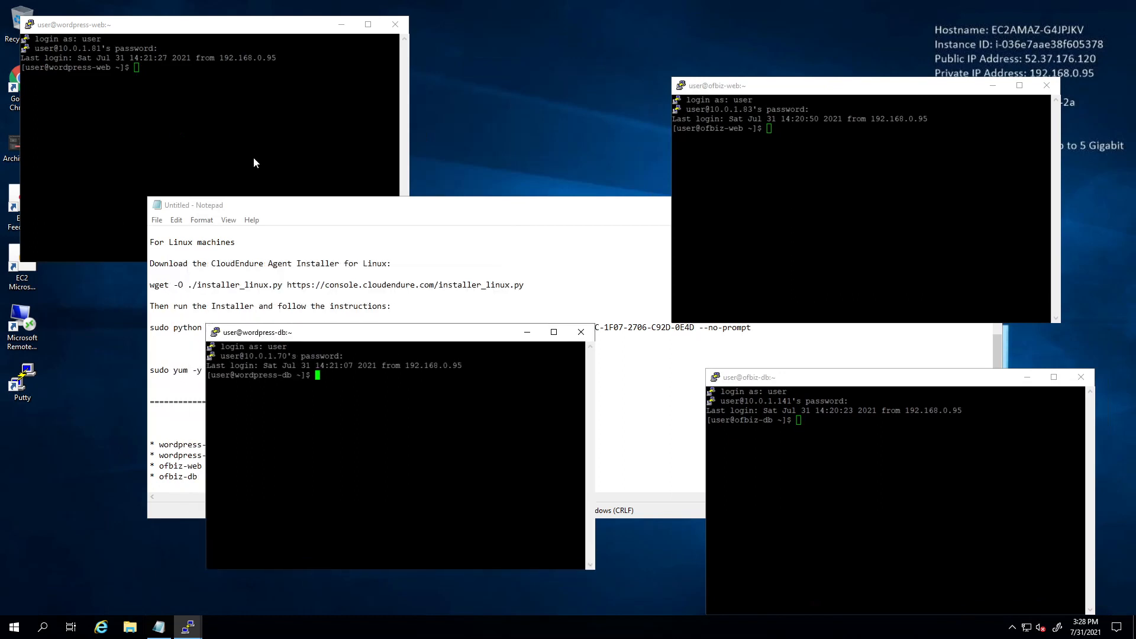
left_click(223, 31)
left_click_drag(195, 30, 422, 71)
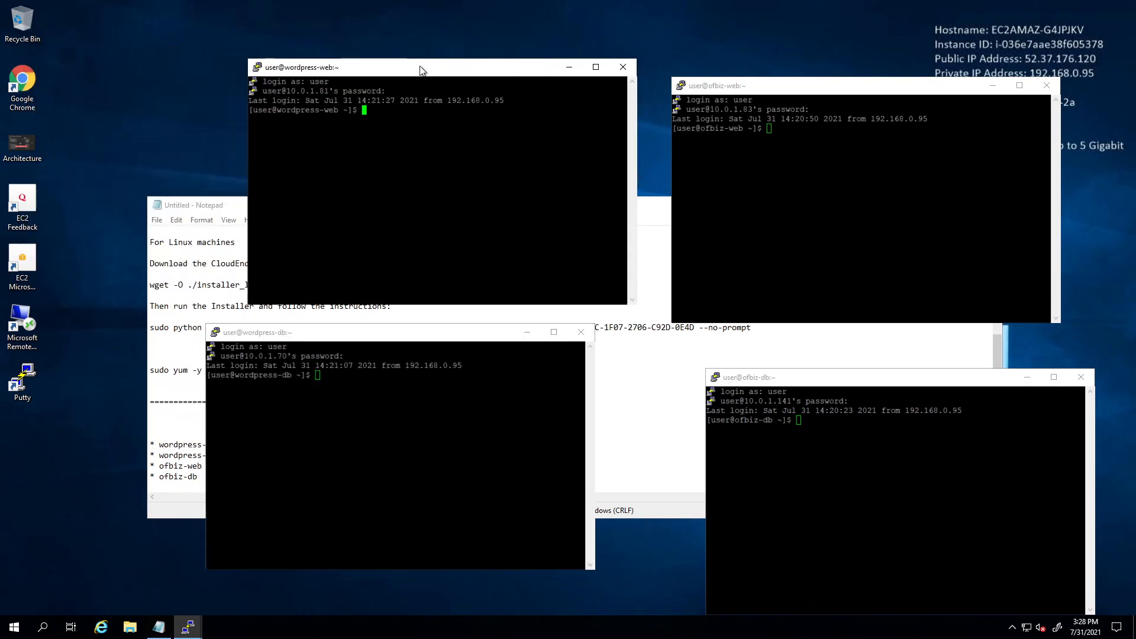
left_click(429, 338)
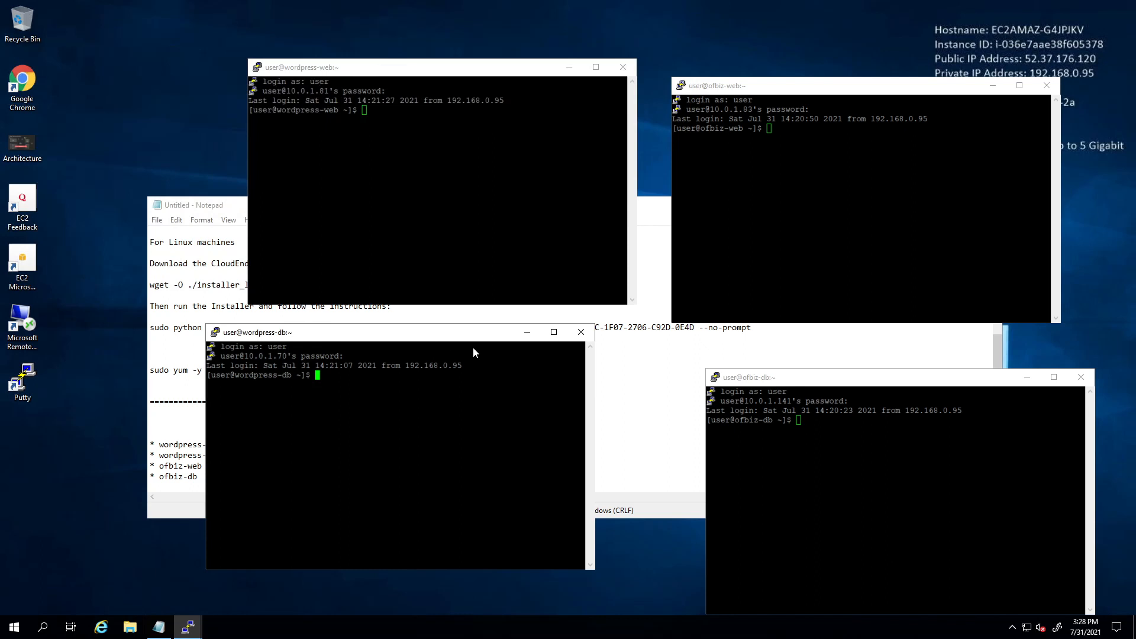
left_click_drag(429, 338, 474, 352)
left_click_drag(774, 384, 748, 366)
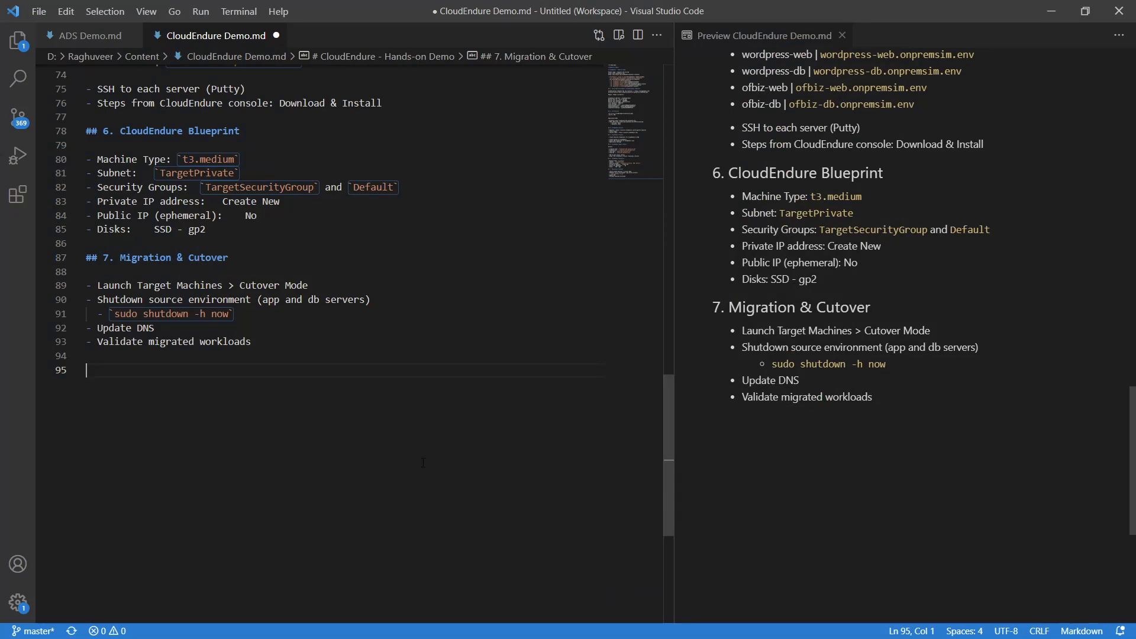
Add a fenced code block below the workload list and paste the nsupdate script into it.
key("Return")
key("Return")
type("```")
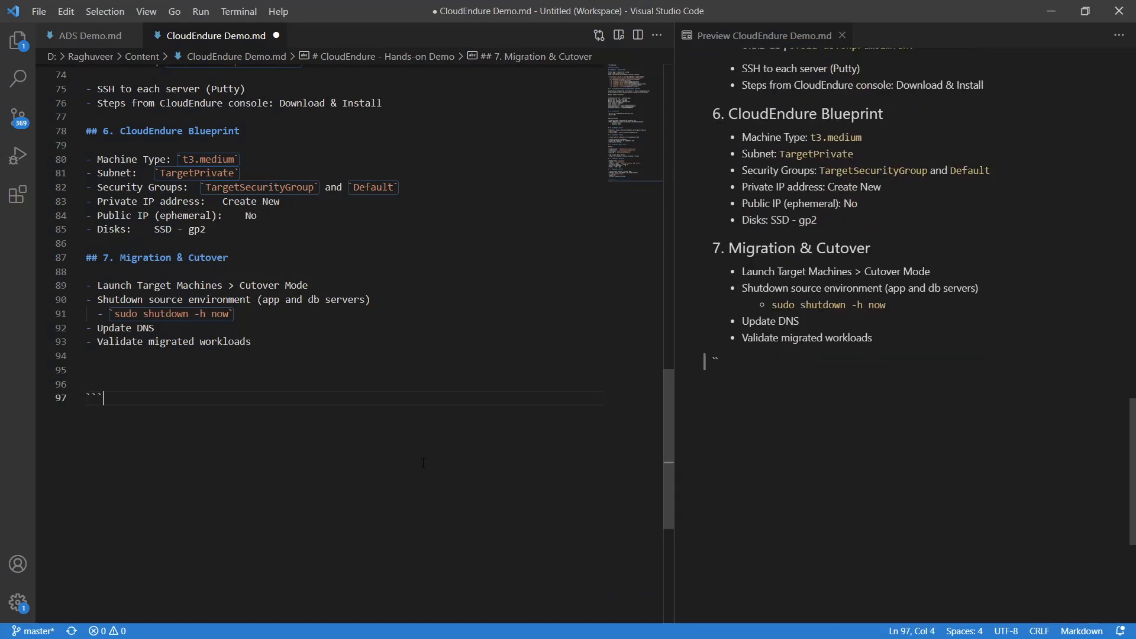
key("Return")
type("```")
key("Home")
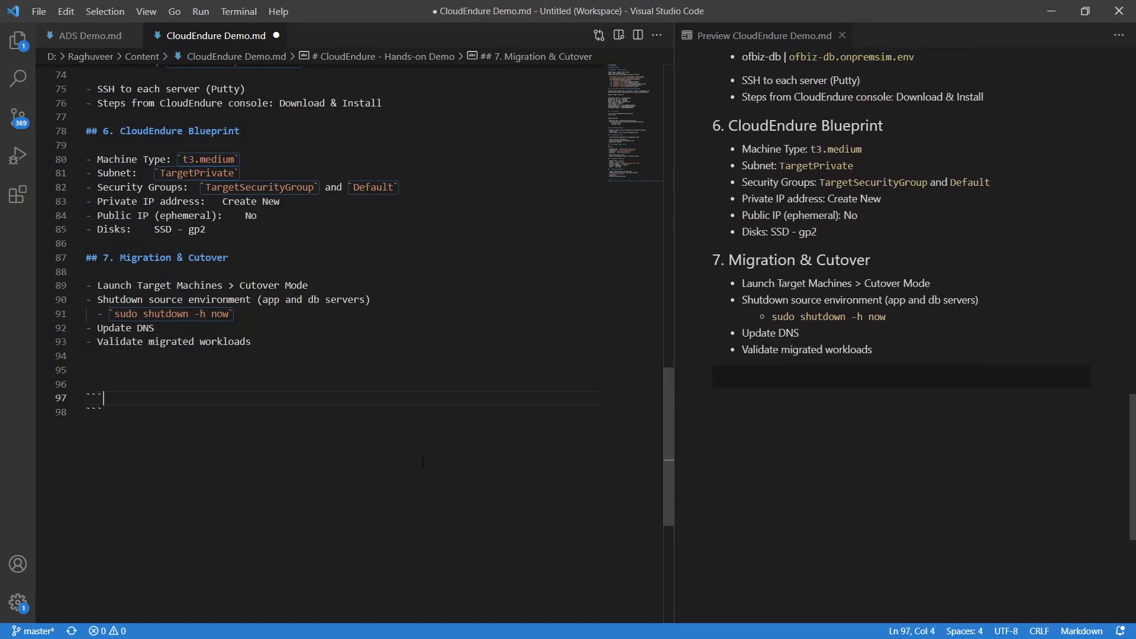
key("Return")
key("Up")
type("ADDR=`hostname -I` HOST=`hostname` sudo touch /tmp/nsupdate.txt sudo chmod 666 /tmp/nsupdate.txt echo \"server dns.onpremsim.env\" > /tmp/nsupdate.txt echo \"update delete $HOST A\" >> /tmp/nsupdate.txt echo \"update add $HOST 86400 A $ADDR\" >> /tmp/nsupdate.txt echo \"update delete $HOST PTR\" >> /tmp/nsupdate.txt echo \"update add $HOST 86400 PTR $ADDR\" >> /tmp/nsupdate.txt echo \"send\" >> /tmp/nsupdate.txt sudo nsupdate /tmp/nsupdate.txt")
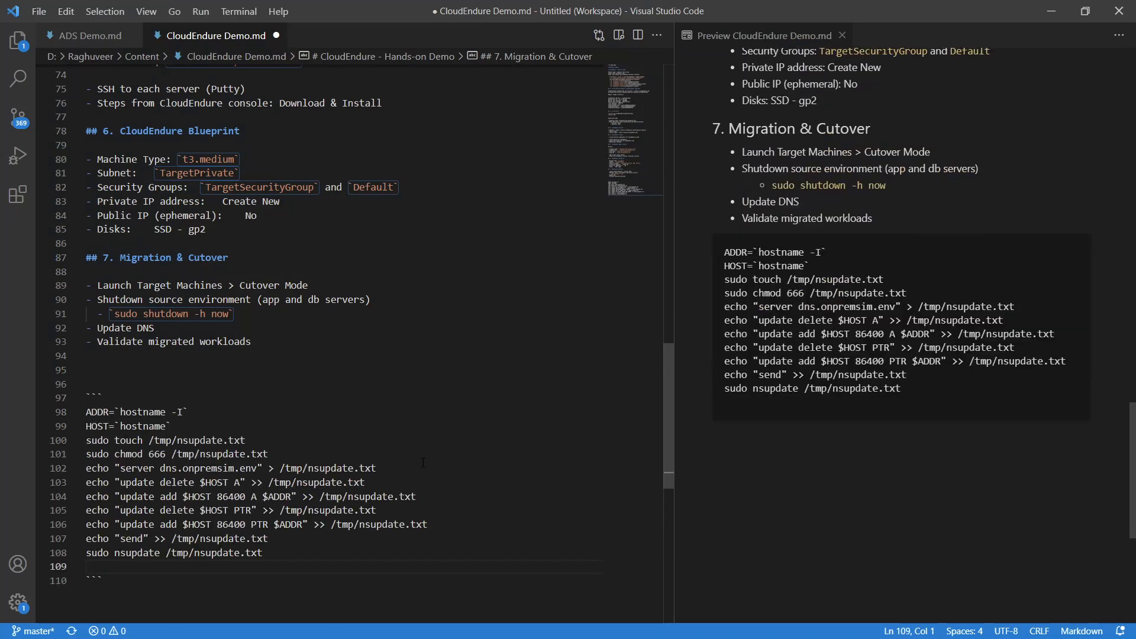
key("BackSpace")
Mark the code block as bash, save the notes, and copy script lines 98–108.
left_click(159, 389)
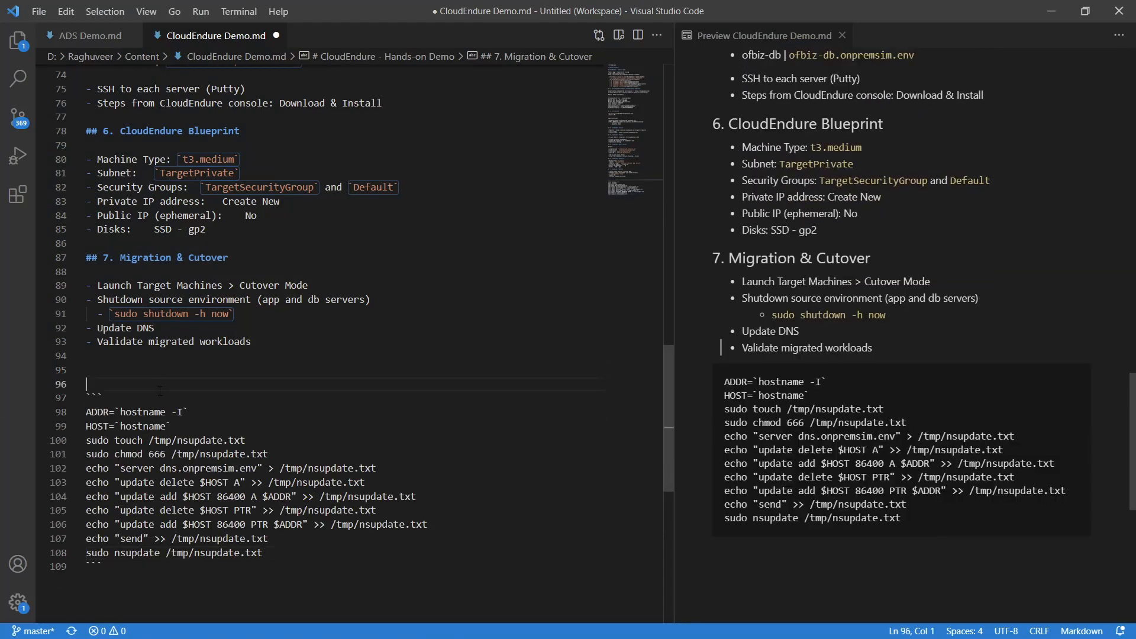
left_click(161, 395)
type("bash")
key("Down")
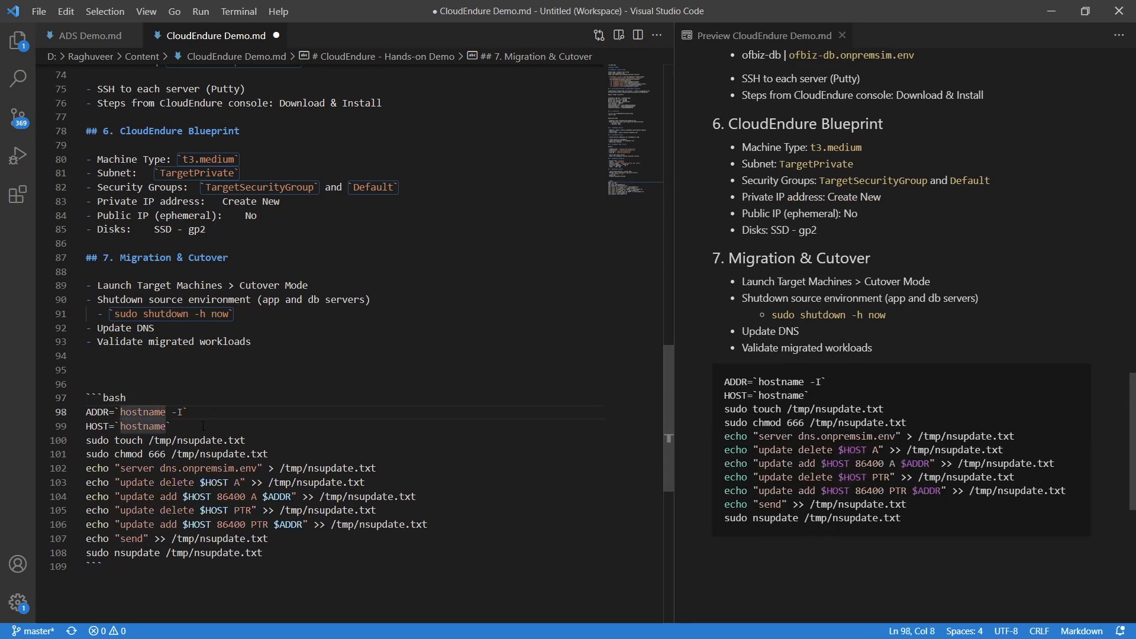
key("ctrl+s")
left_click_drag(265, 552, 38, 413)
key("ctrl+c")
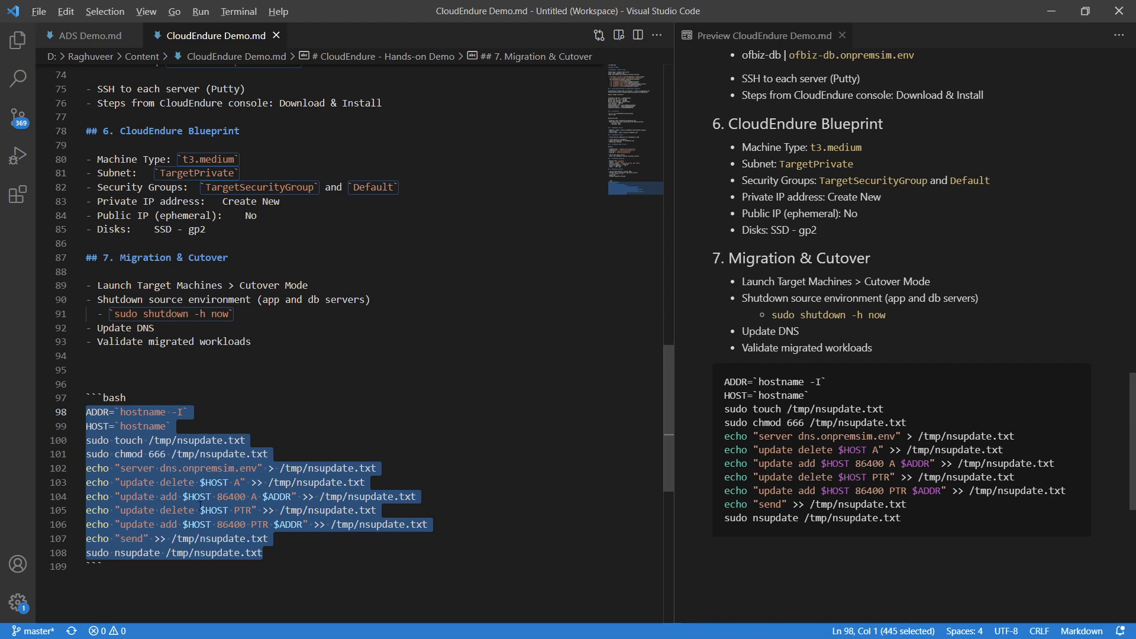
key("alt+Tab")
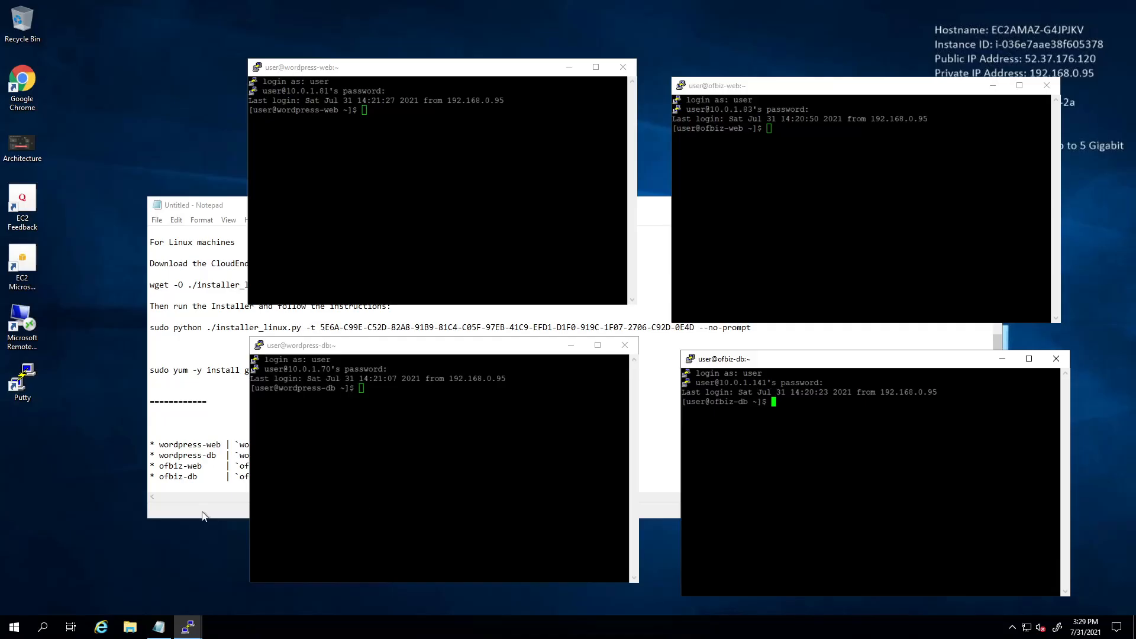
Paste the nsupdate script below the Notepad server list with a ===== separator.
left_click(196, 499)
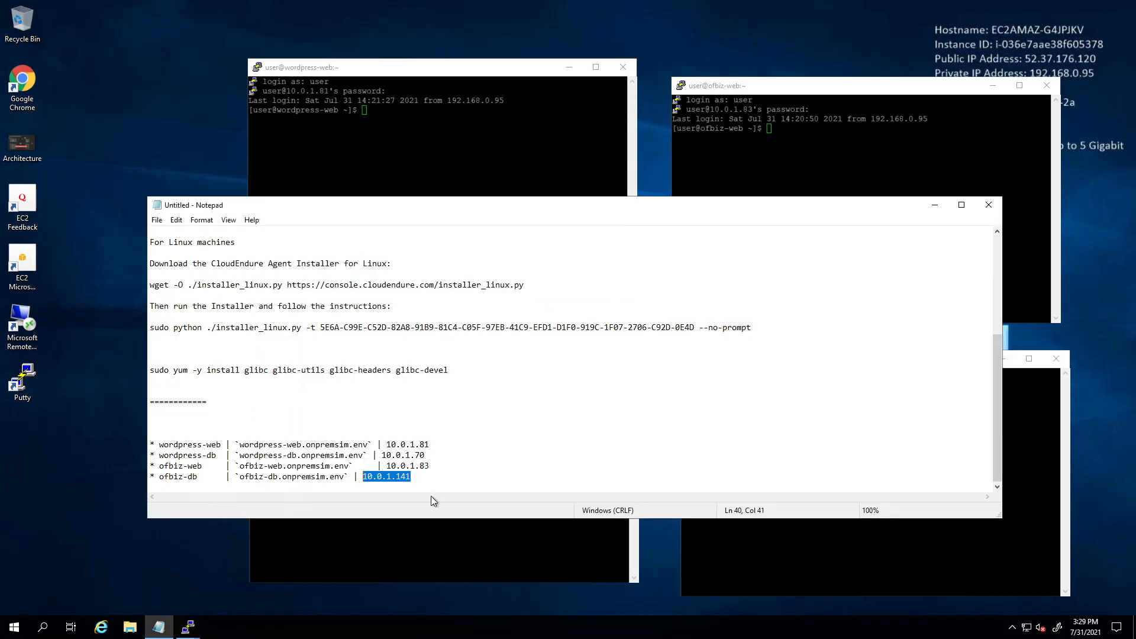
left_click(452, 487)
key("Return")
key("Return")
key("Return")
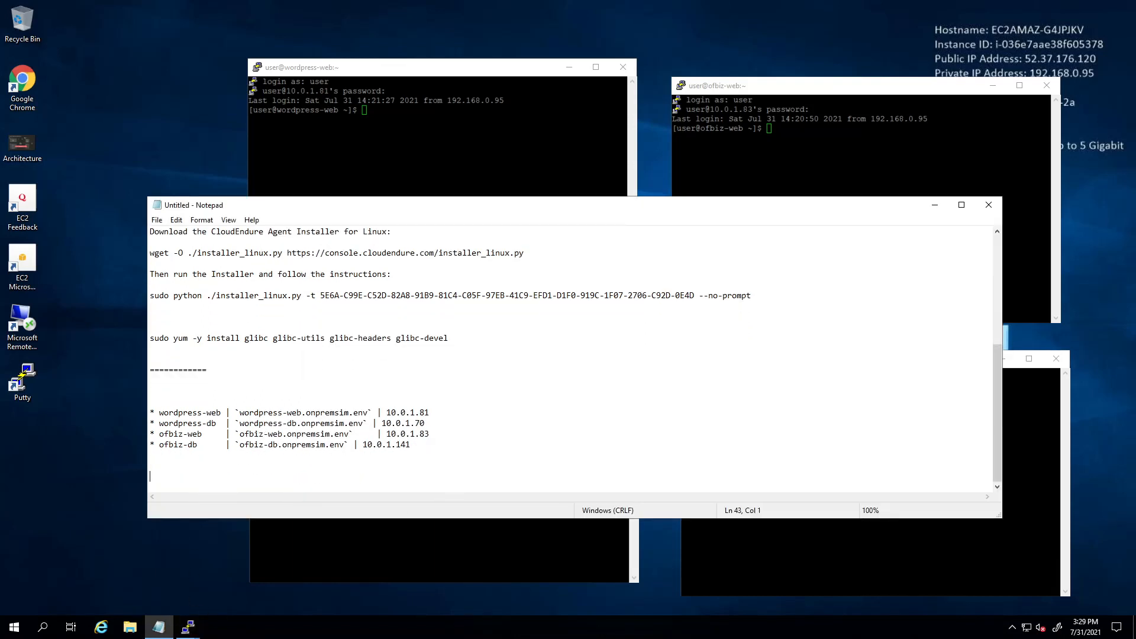
key("ctrl+v")
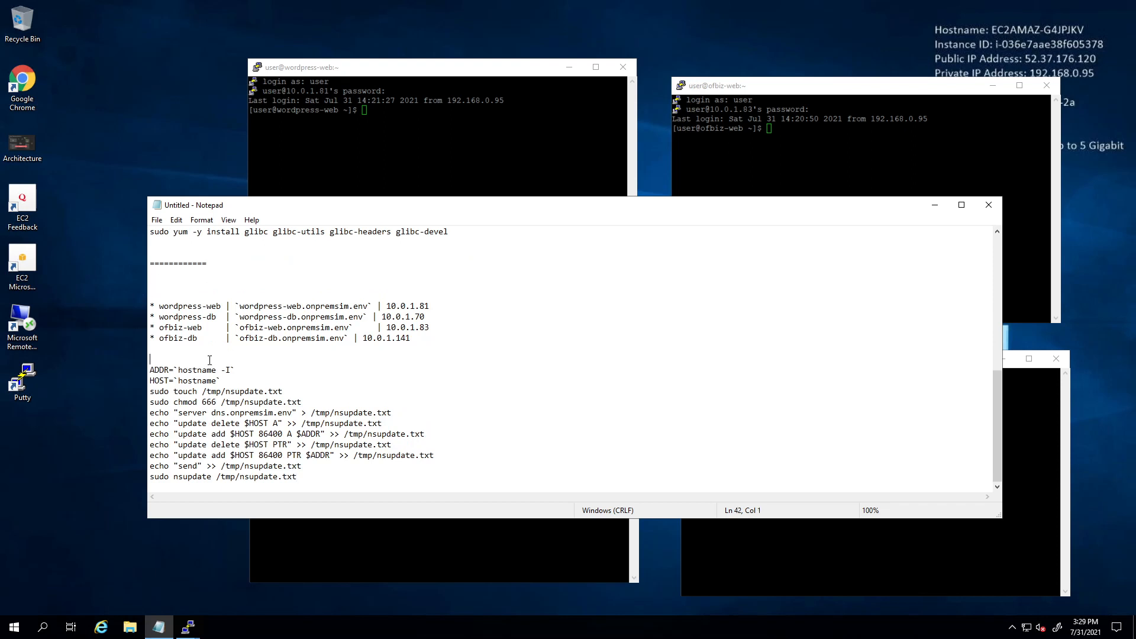
type("=====")
Bring the wordpress-web, wordpress-db, ofbiz-web and ofbiz-db terminals to the front.
left_click(399, 70)
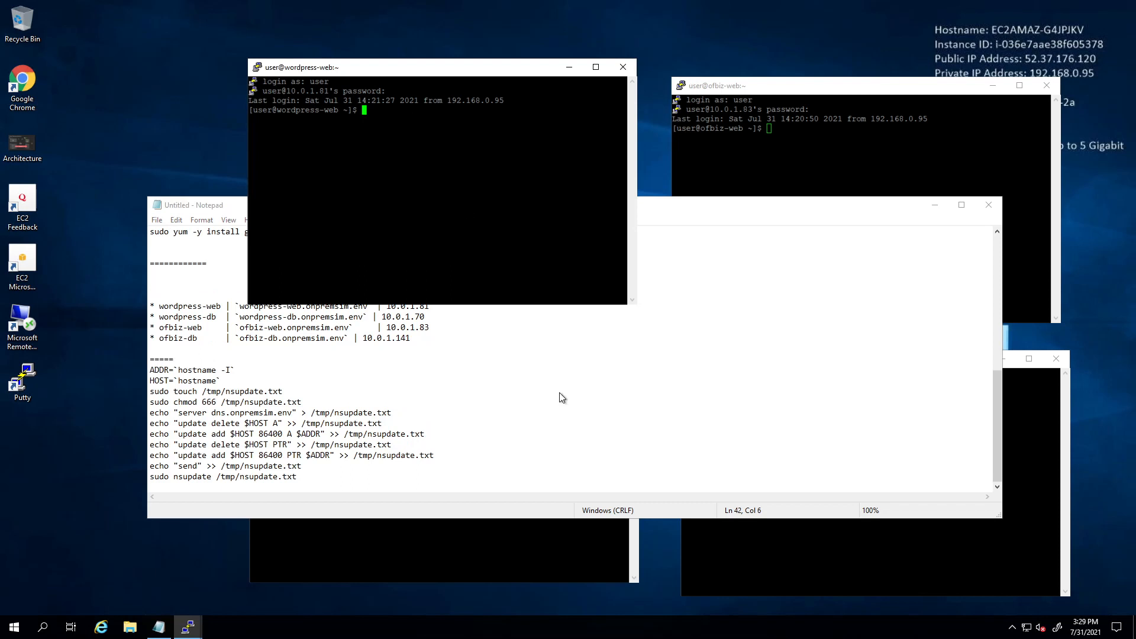
left_click(634, 544)
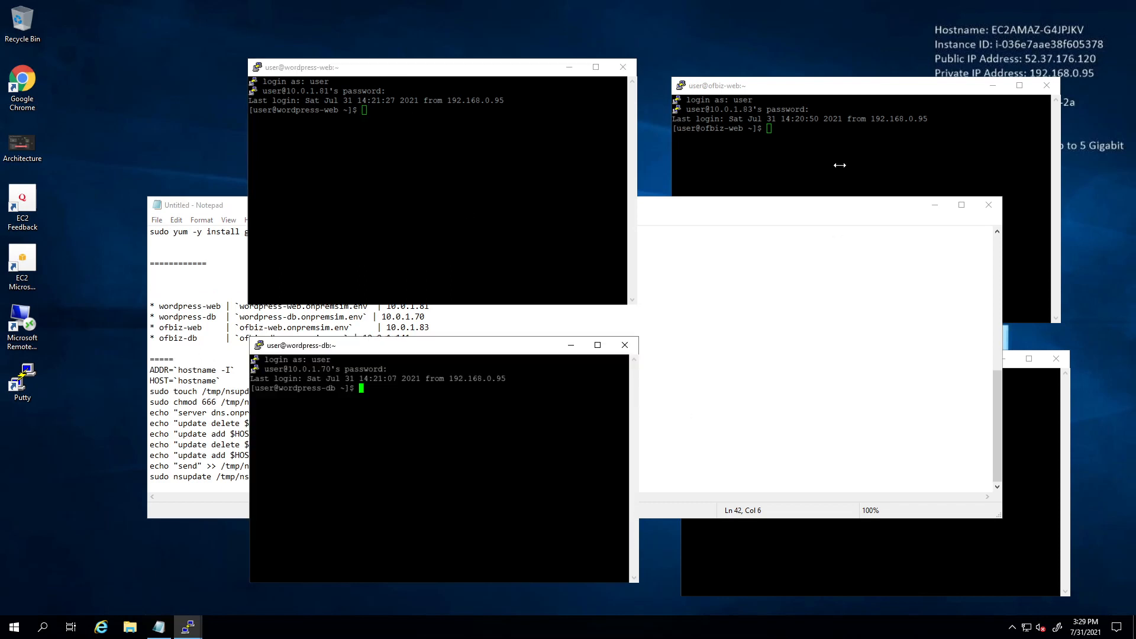
left_click(843, 88)
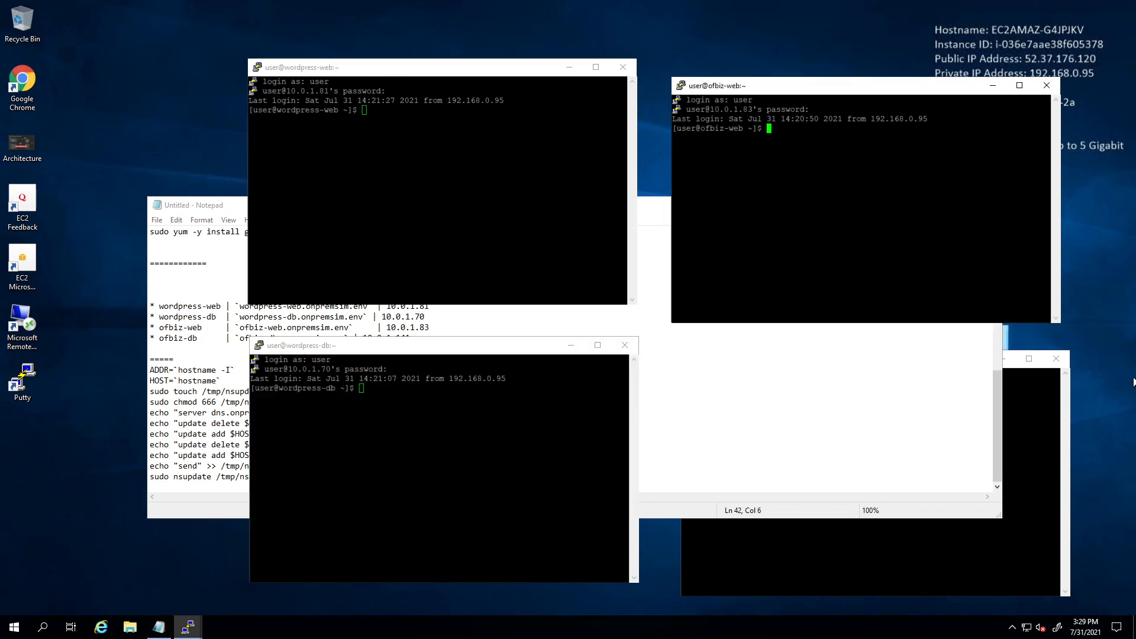
left_click(1071, 429)
Paste the nsupdate script into the wordpress-web, wordpress-db, ofbiz-web and ofbiz-db terminals.
left_click(438, 195)
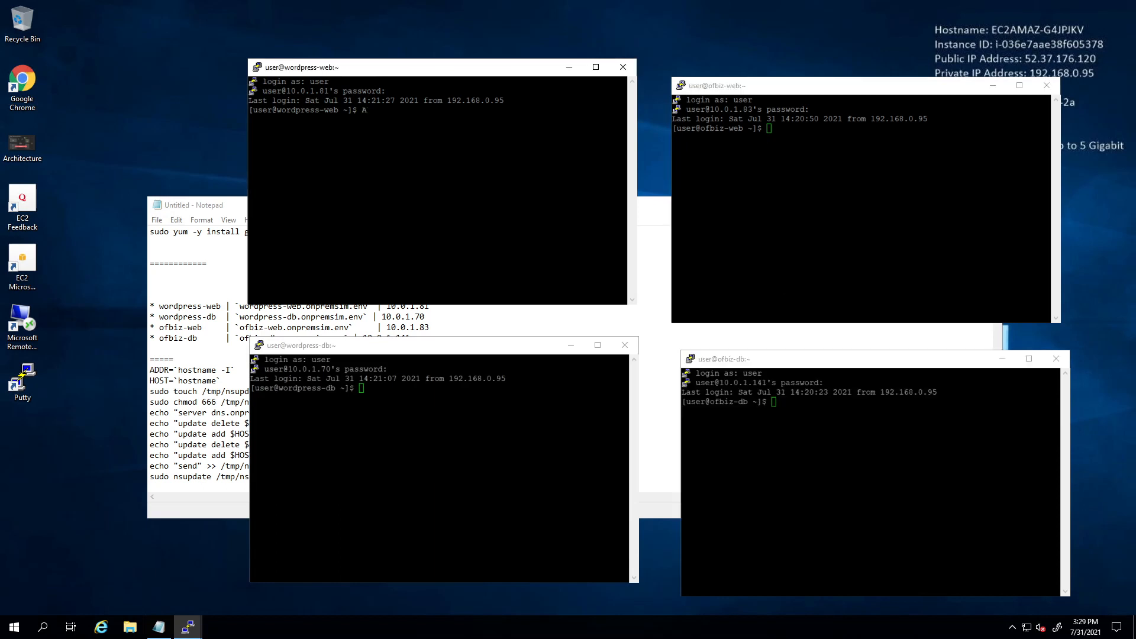
right_click(438, 195)
left_click(361, 388)
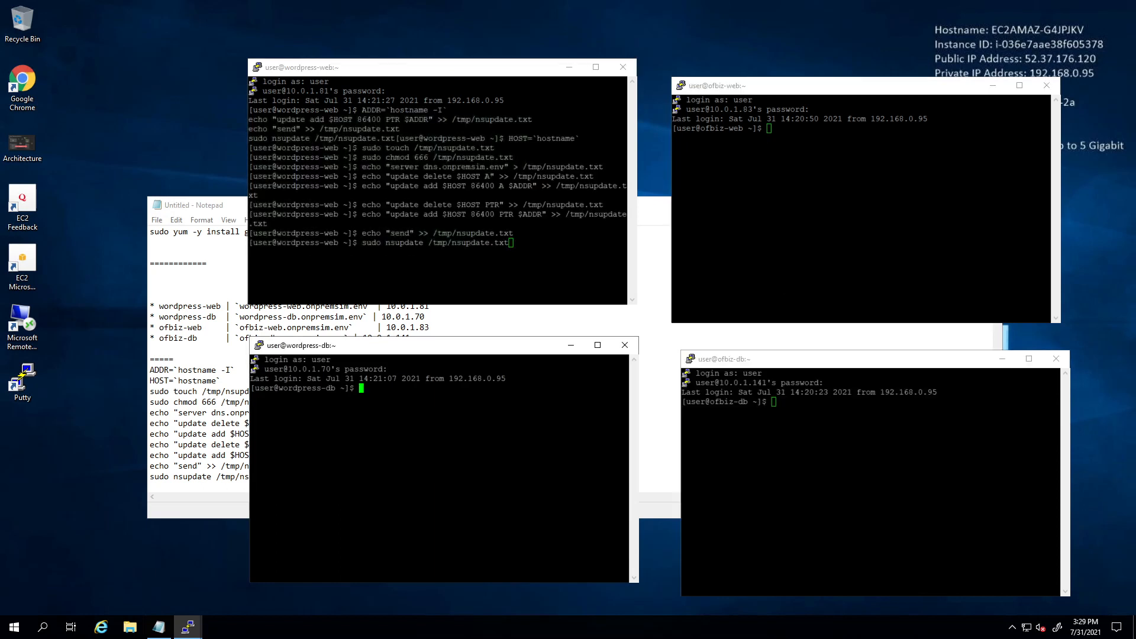
right_click(361, 388)
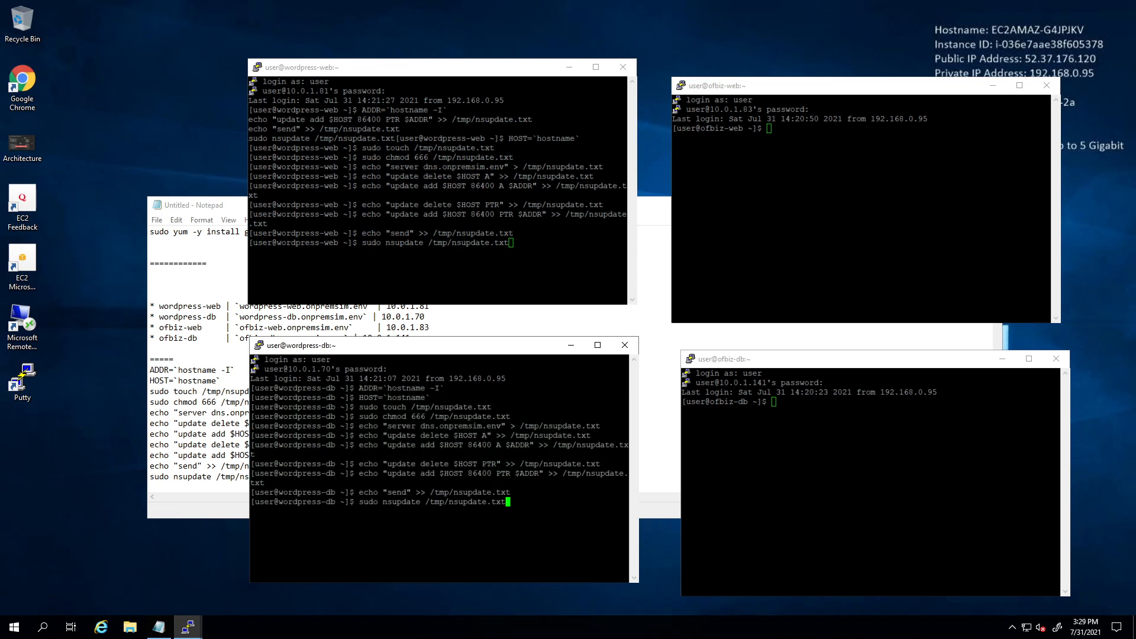
left_click(864, 207)
right_click(864, 207)
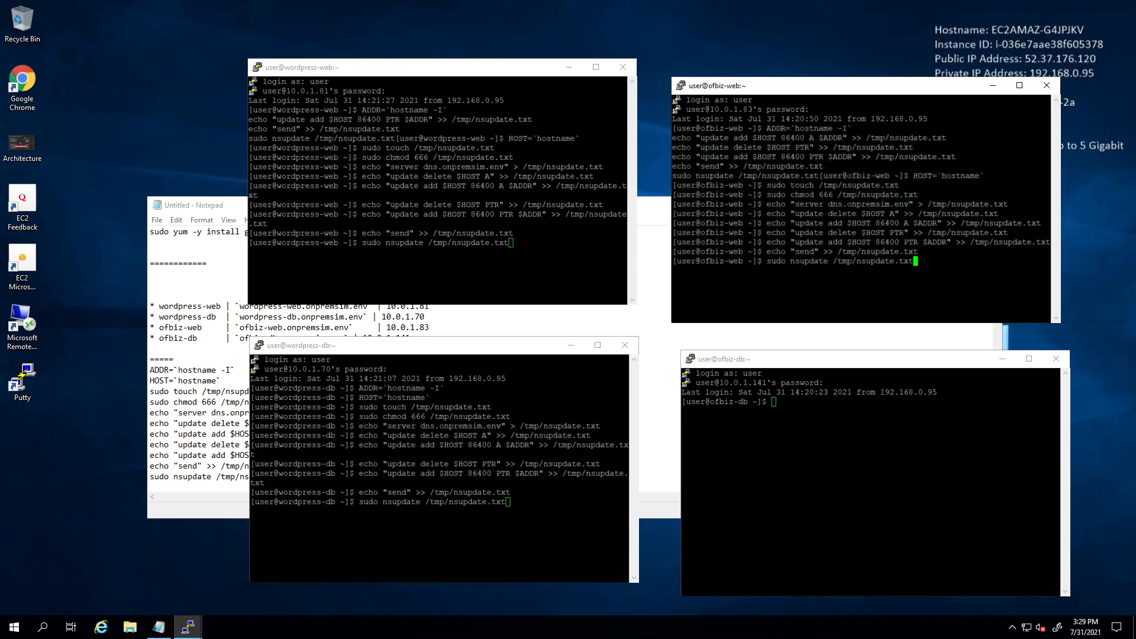
left_click(773, 401)
right_click(774, 401)
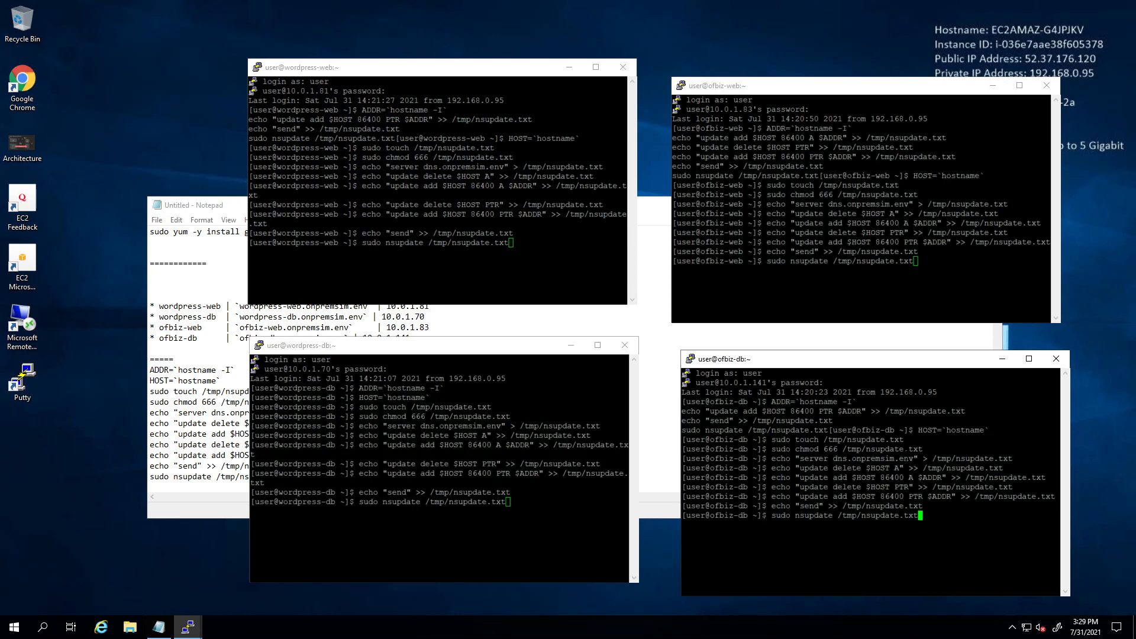
Run the pasted nsupdate command on each of the four servers.
left_click(511, 243)
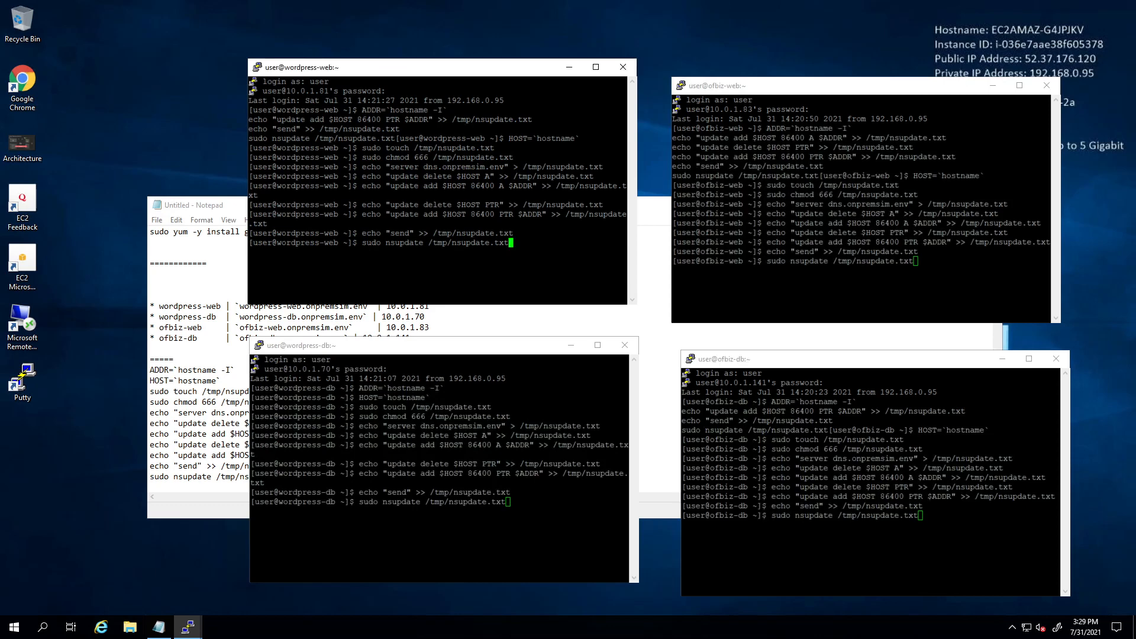
key("Return")
left_click(509, 501)
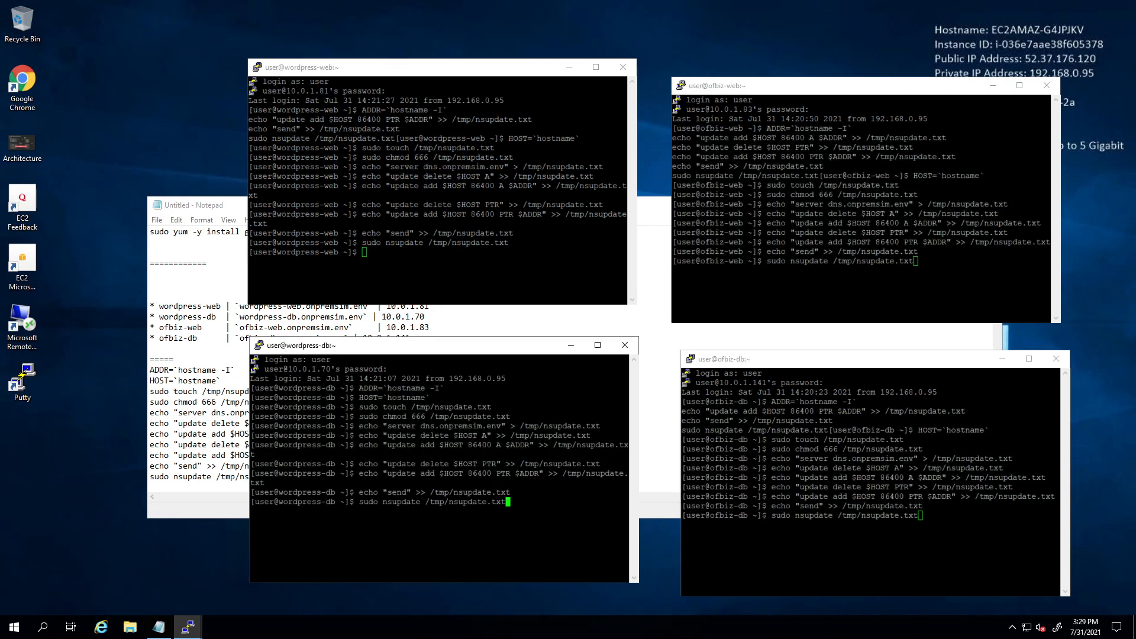
key("Return")
left_click(916, 261)
key("Return")
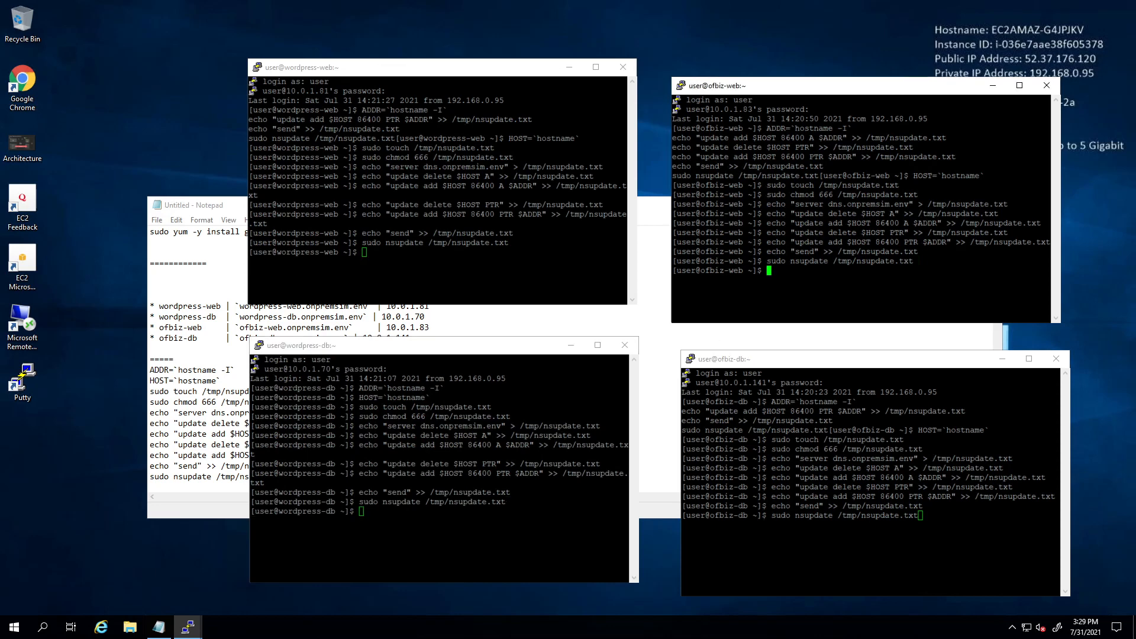
left_click(918, 515)
key("Return")
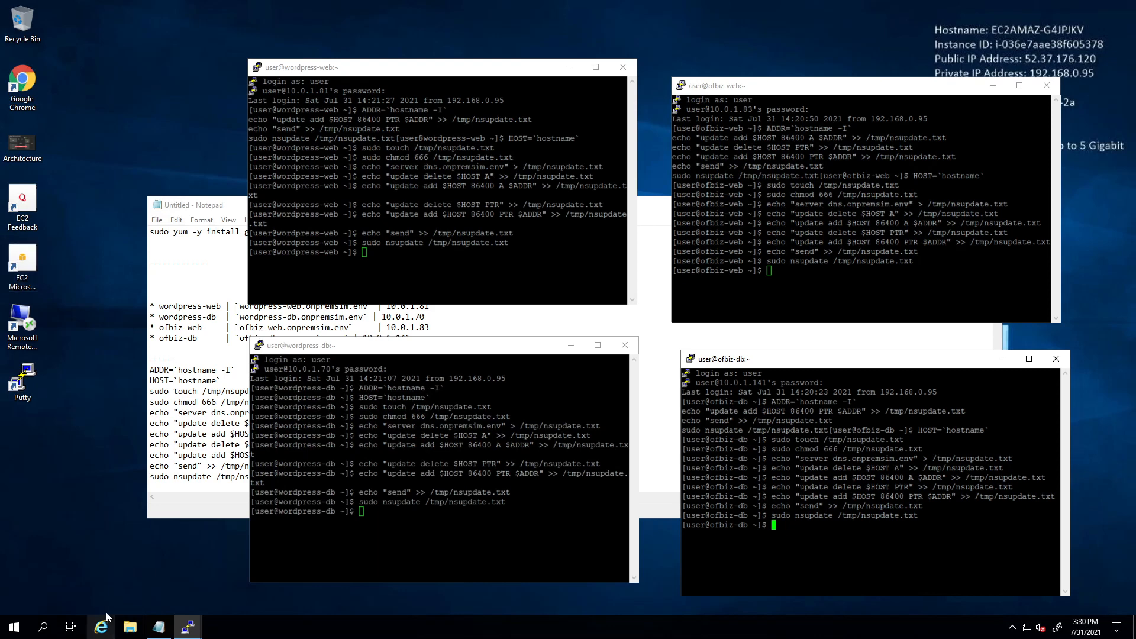
Launch Google Chrome from the Start menu.
left_click(15, 627)
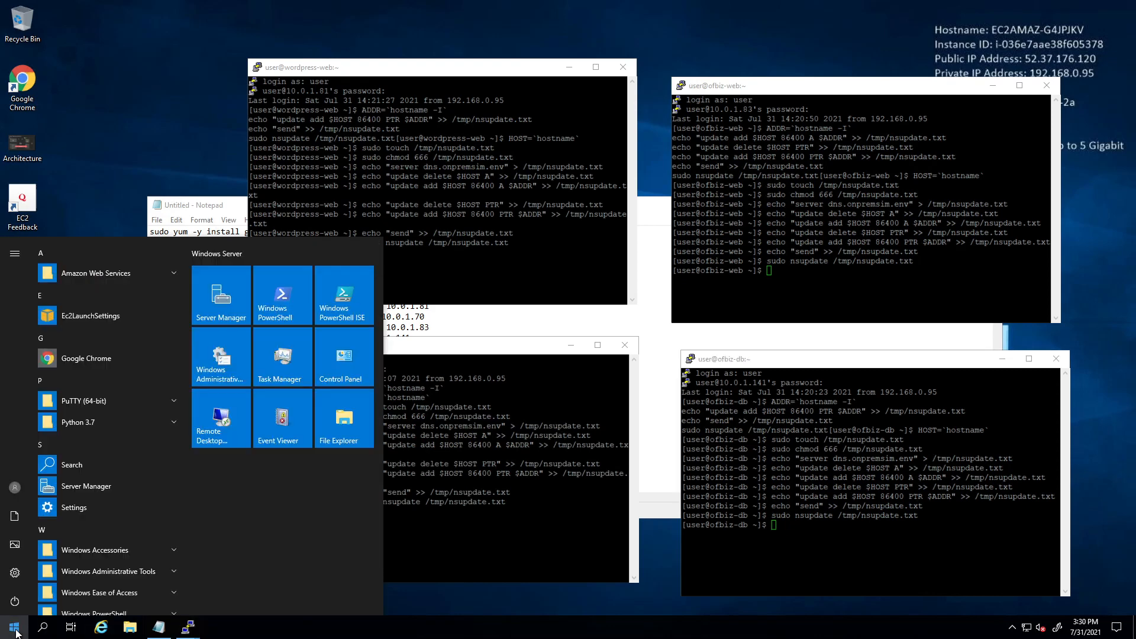
left_click(101, 349)
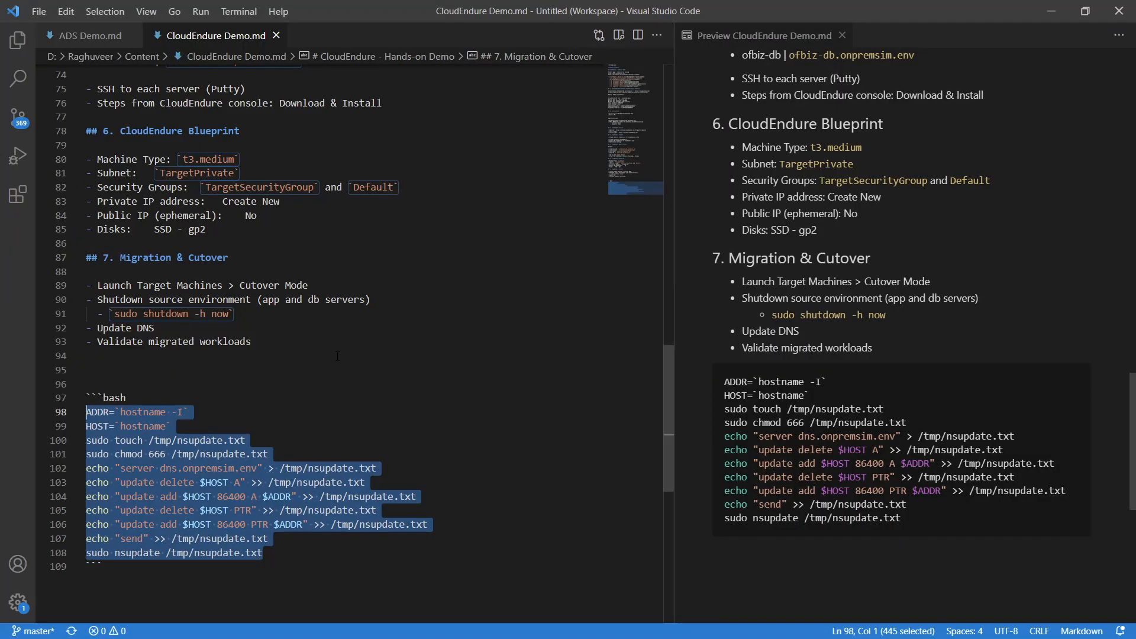
left_click(337, 355)
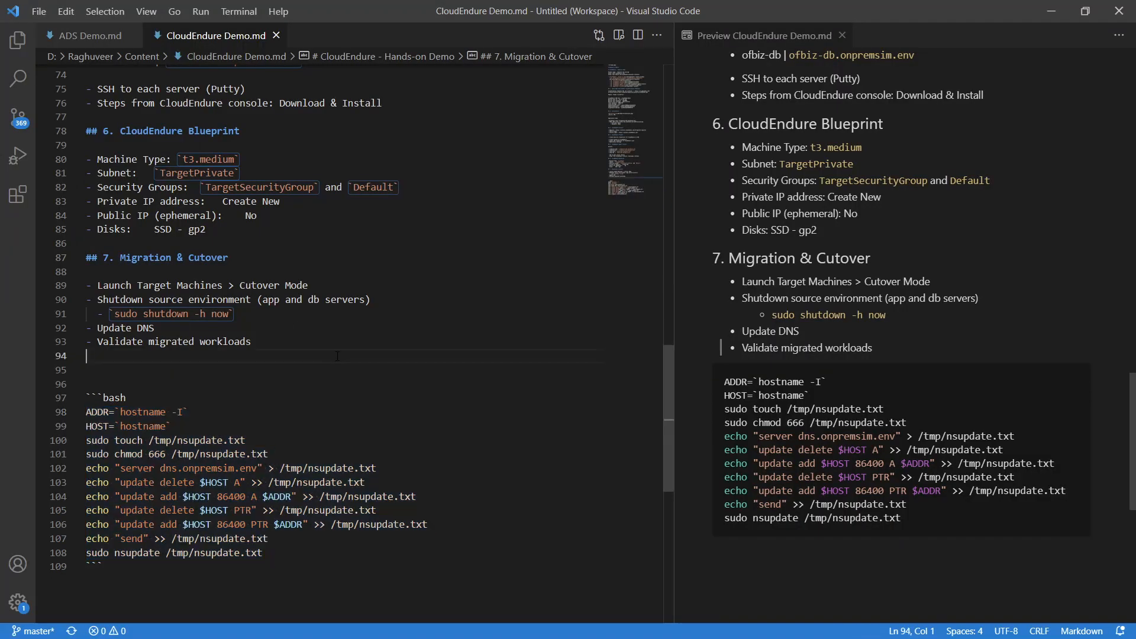
Copy the Application URLs list (lines 43–49) and return to the remote desktop.
scroll(337, 356, "up", 4)
scroll(337, 355, "up", 9)
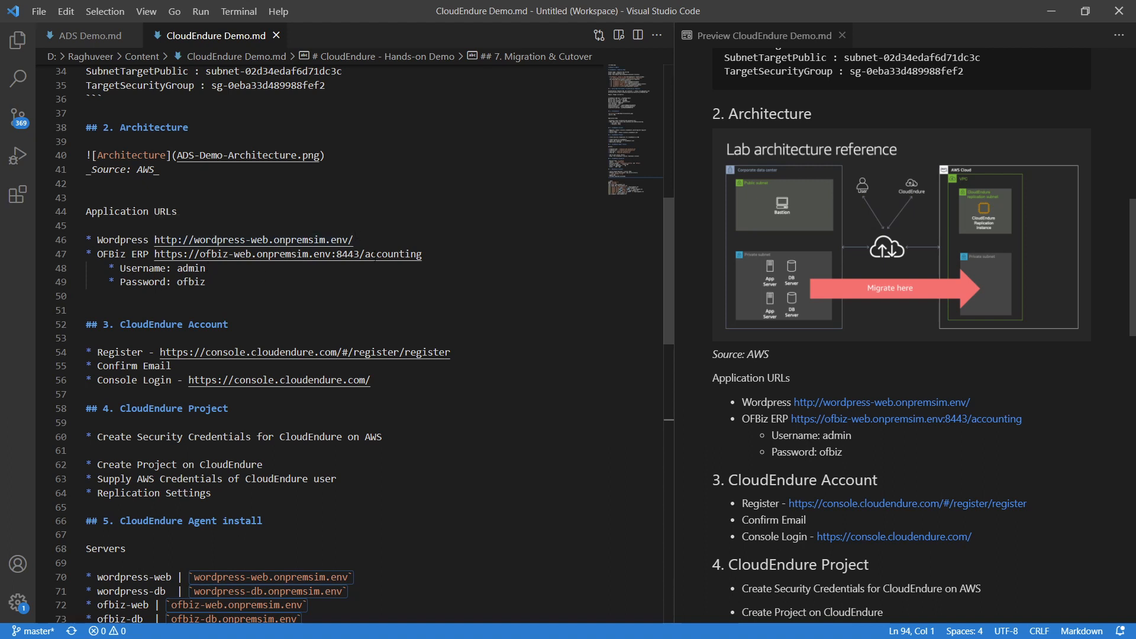
left_click_drag(230, 282, 50, 205)
key("ctrl+c")
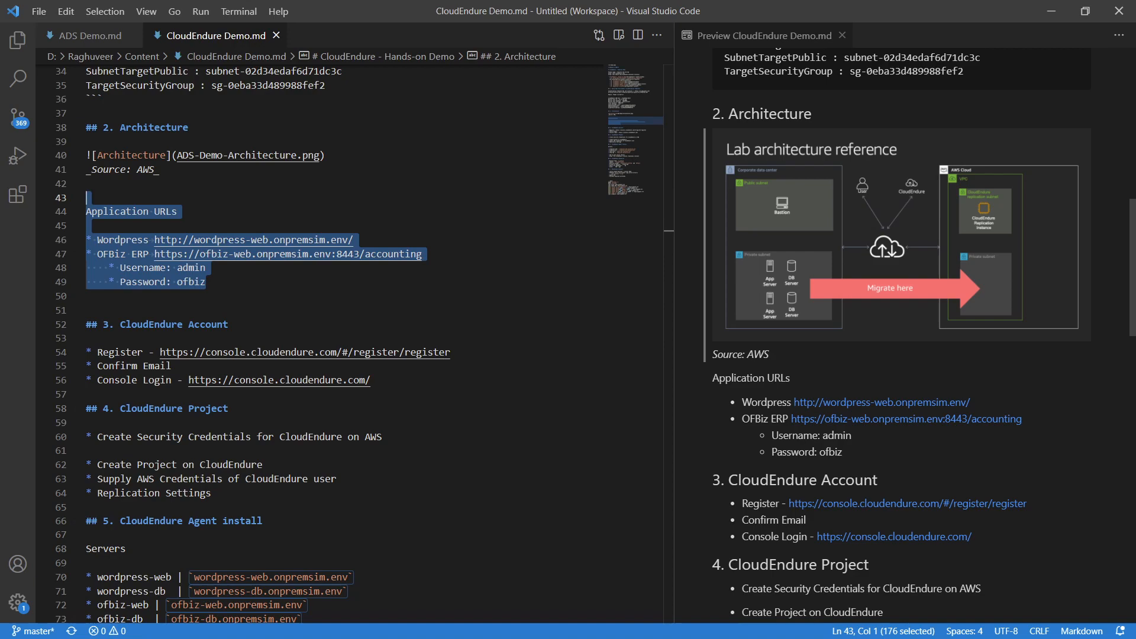
key("alt+Tab")
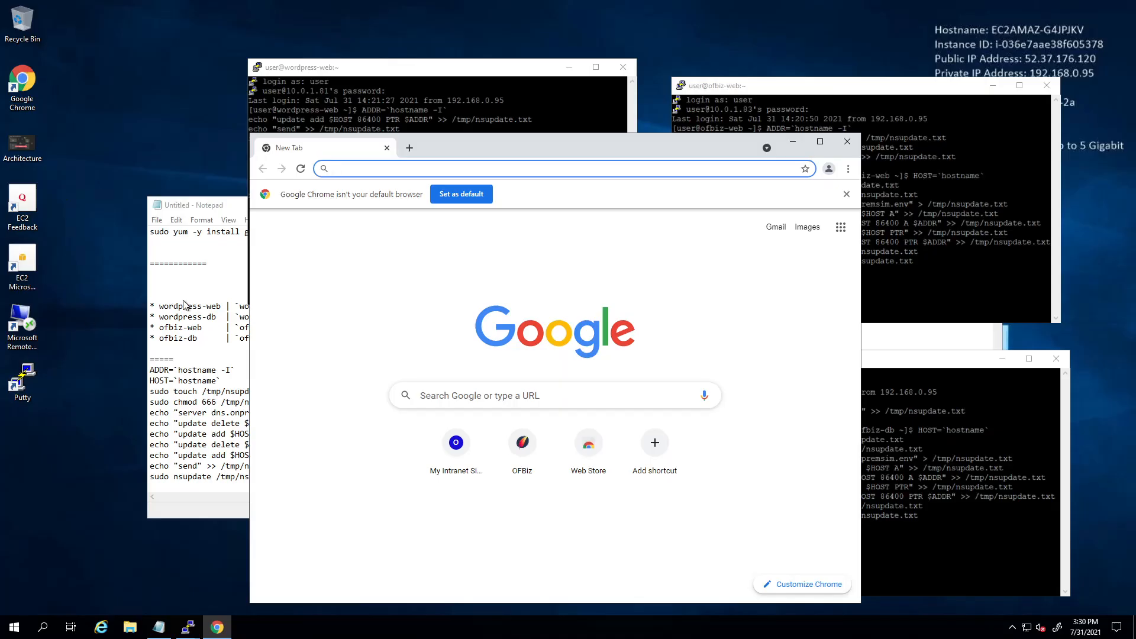
Paste the Application URLs into Notepad under a ==== separator and copy the WordPress URL.
left_click(152, 629)
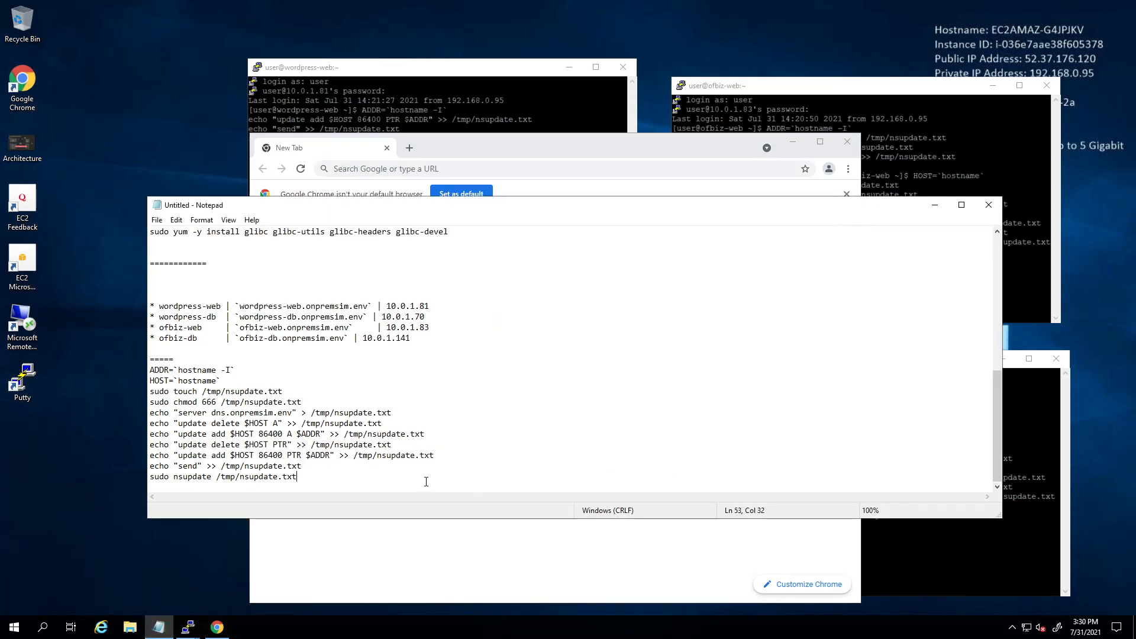
key("Return")
key("Return")
key("Return")
type("====")
key("Return")
key("Return")
key("Return")
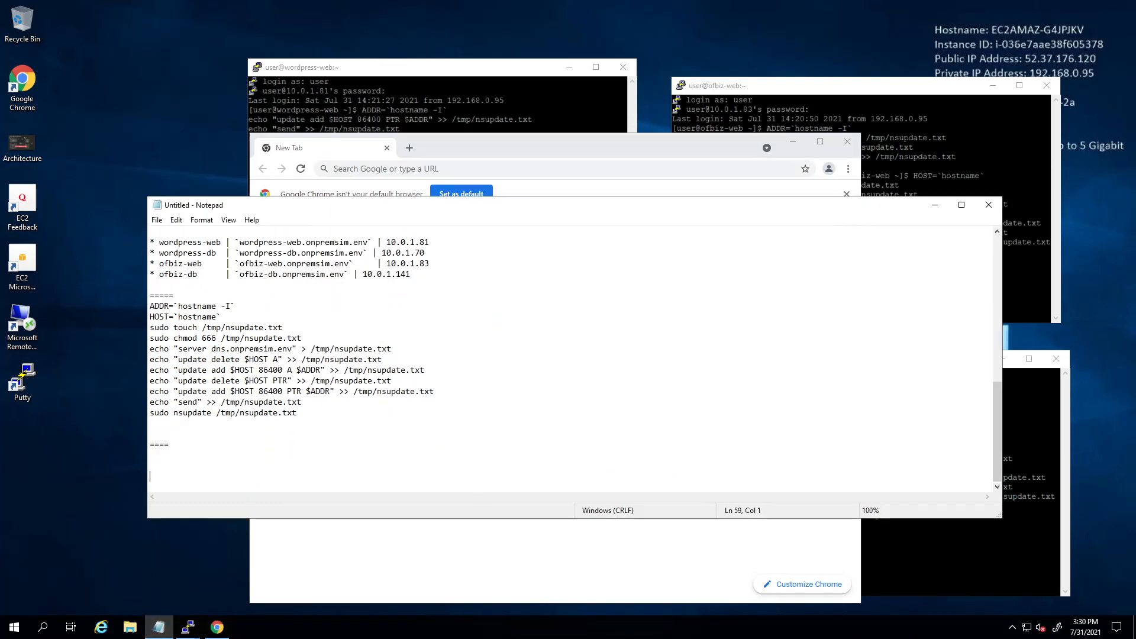
key("ctrl+v")
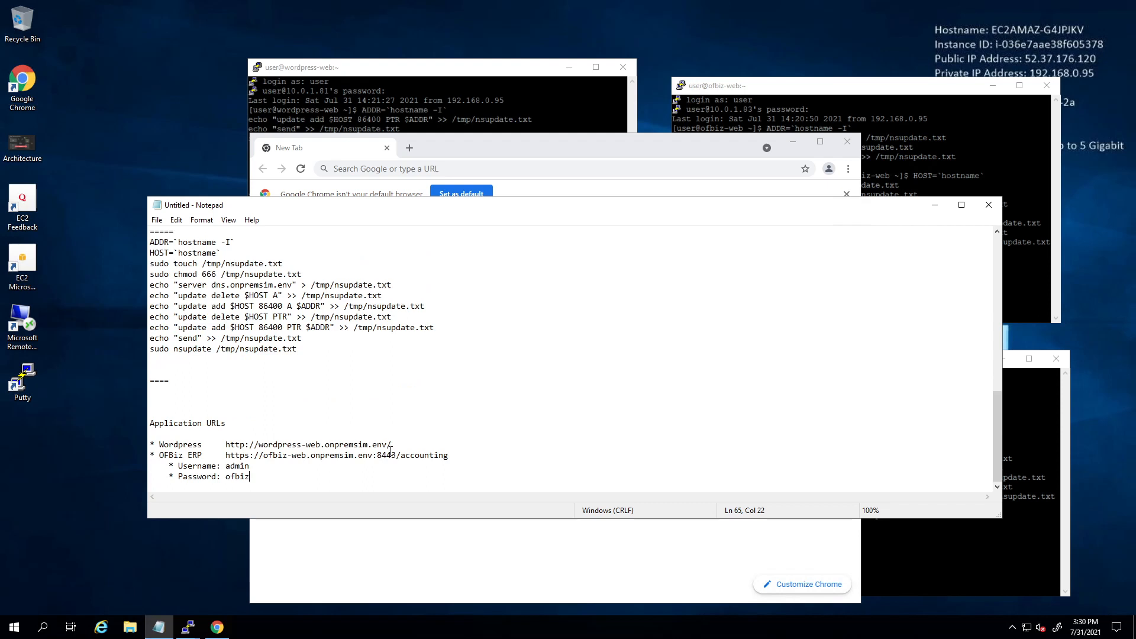
left_click_drag(354, 443, 217, 437)
left_click(248, 445)
left_click(389, 445, "shift")
left_click(404, 445, "shift")
key("ctrl+c")
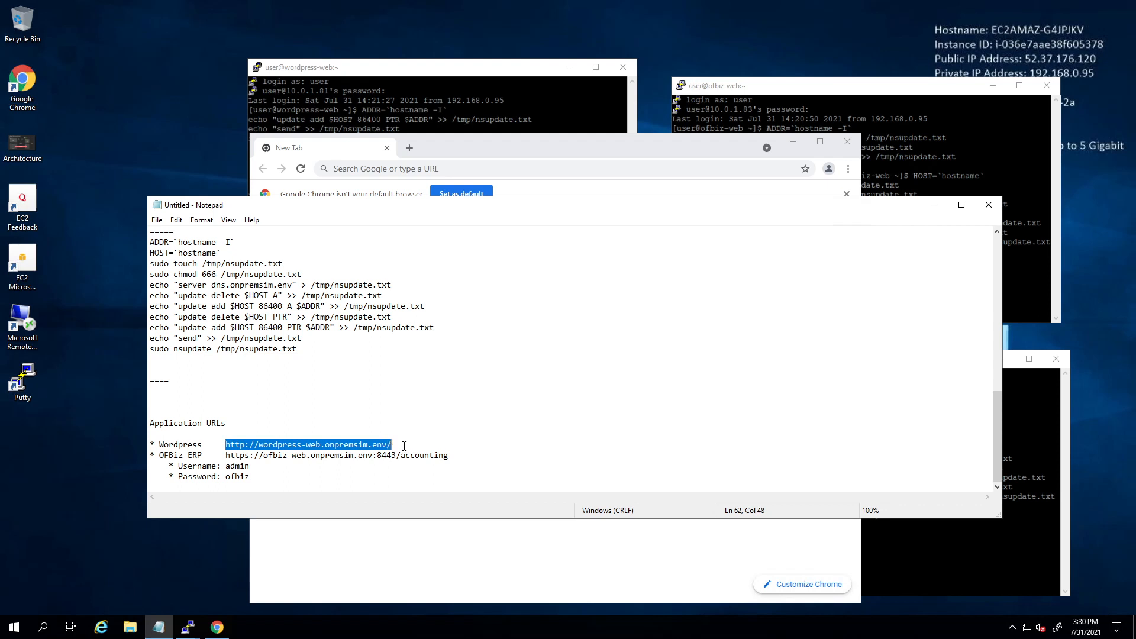
Load wordpress-web.onpremsim.env in Chrome and view the My Intranet Site header.
left_click(506, 139)
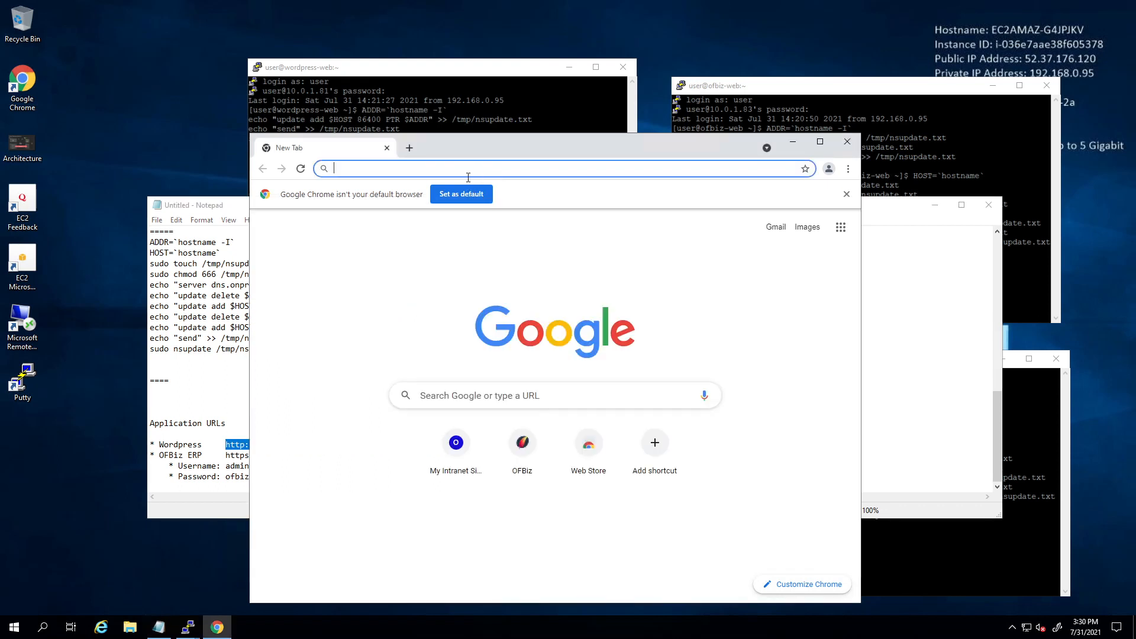
key("ctrl+v")
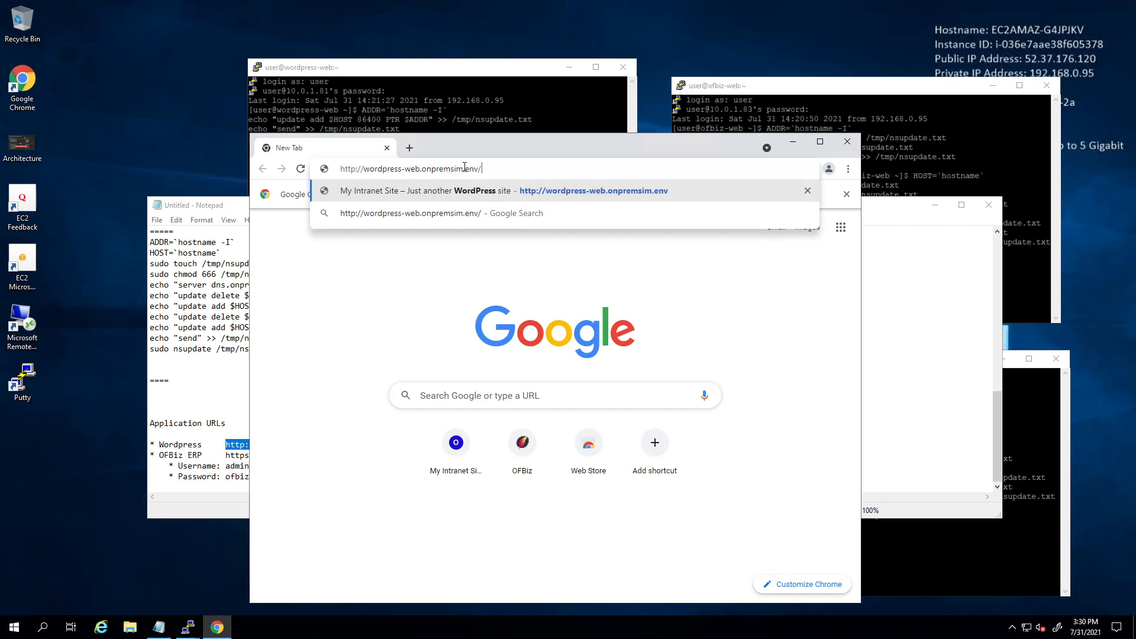
key("Return")
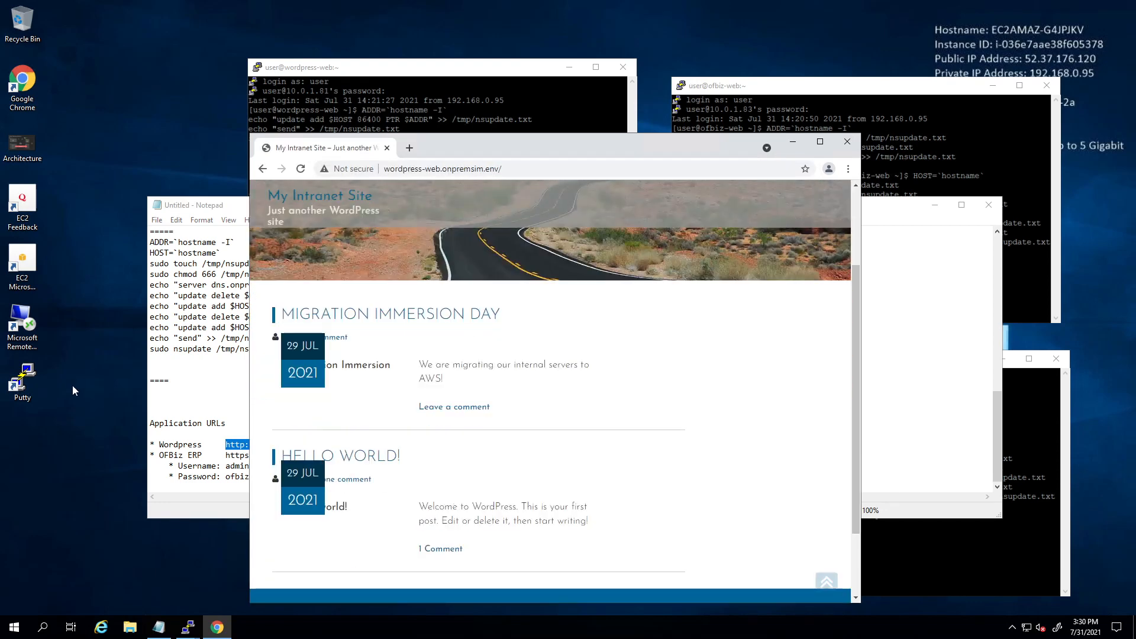
scroll(641, 393, "up", 2)
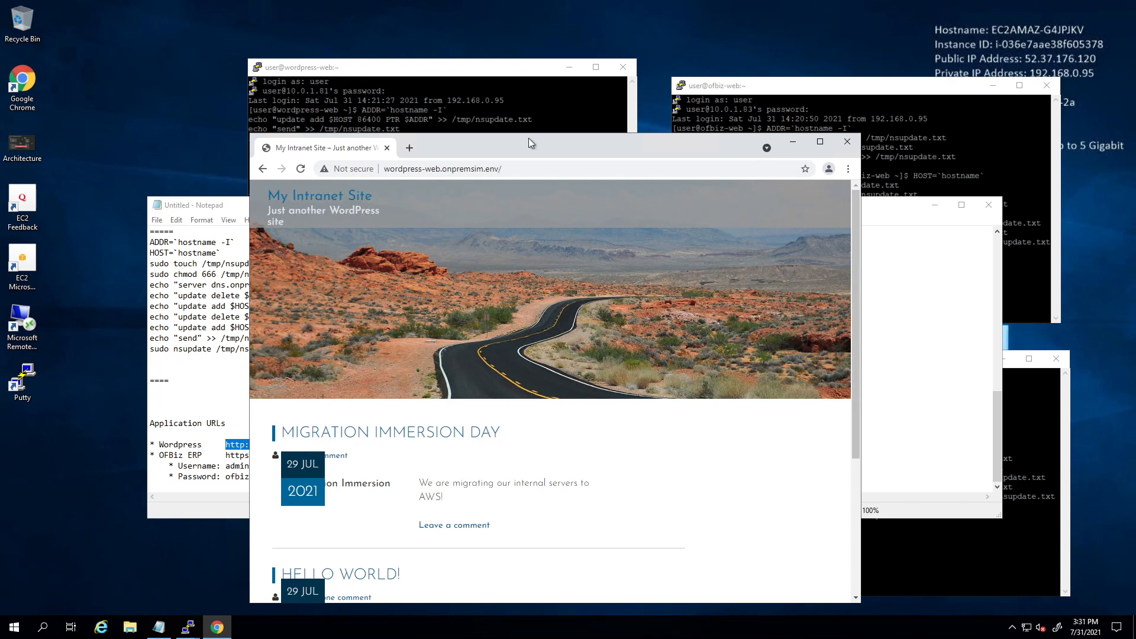
left_click_drag(538, 169, 358, 168)
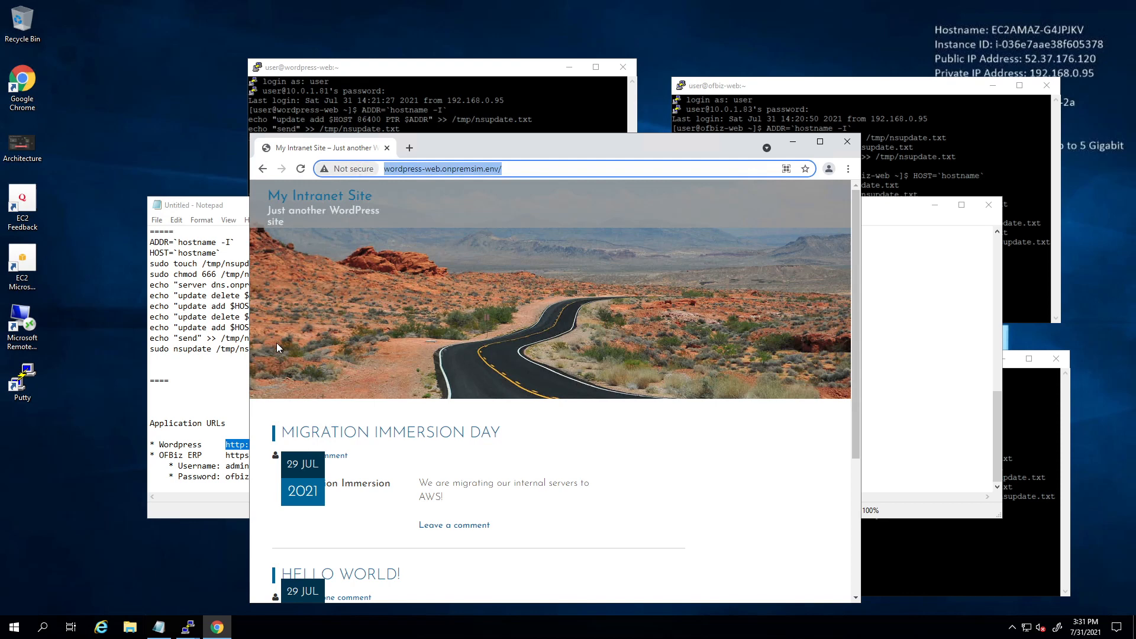
Open the OFBiz accounting URL from the notes in a new Chrome tab.
left_click(228, 417)
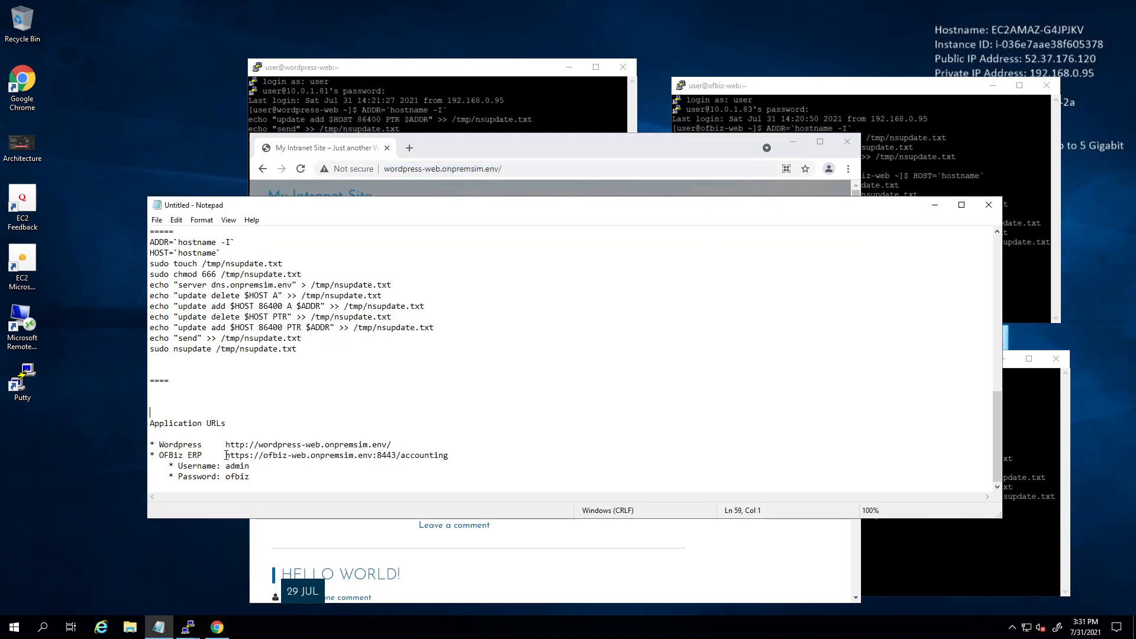
left_click(461, 453, "shift")
key("ctrl+c")
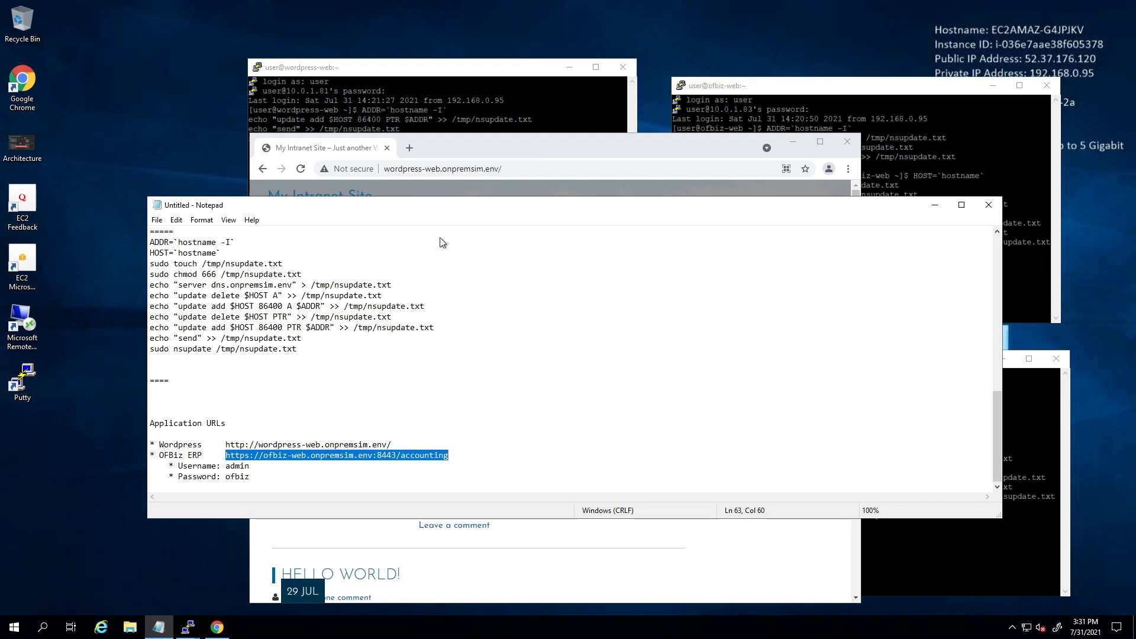
left_click(409, 149)
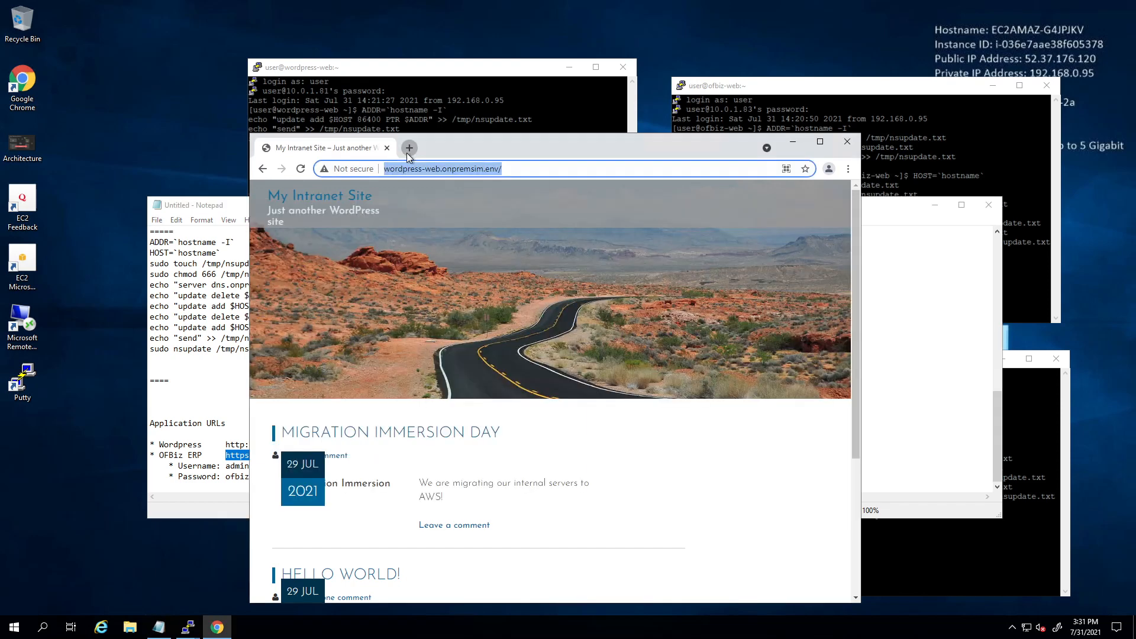
key("ctrl+v")
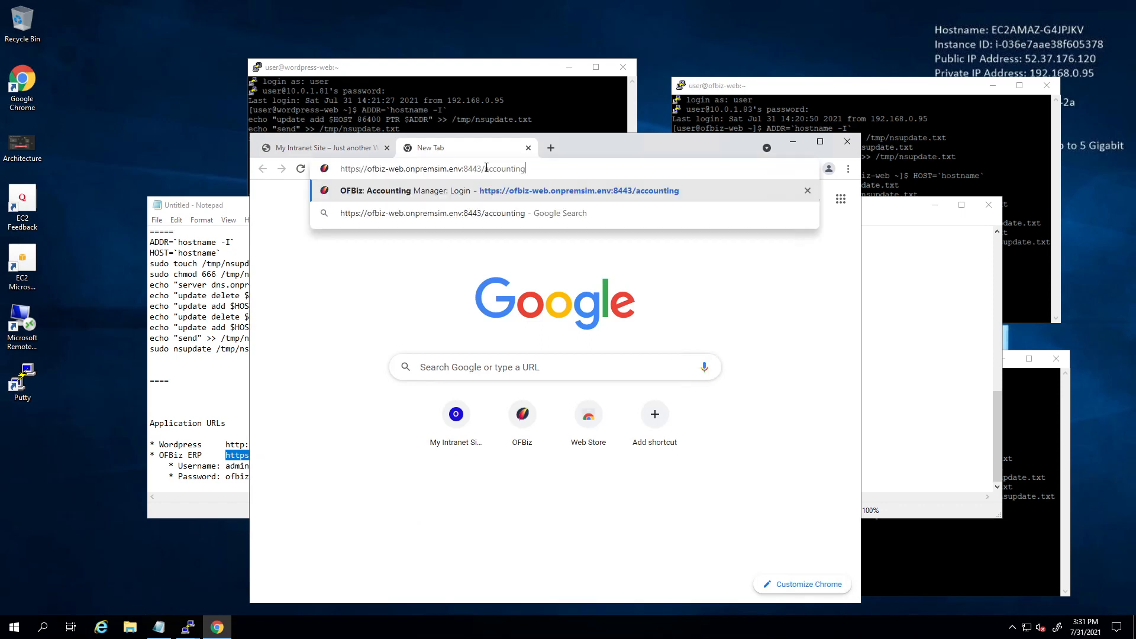
key("Return")
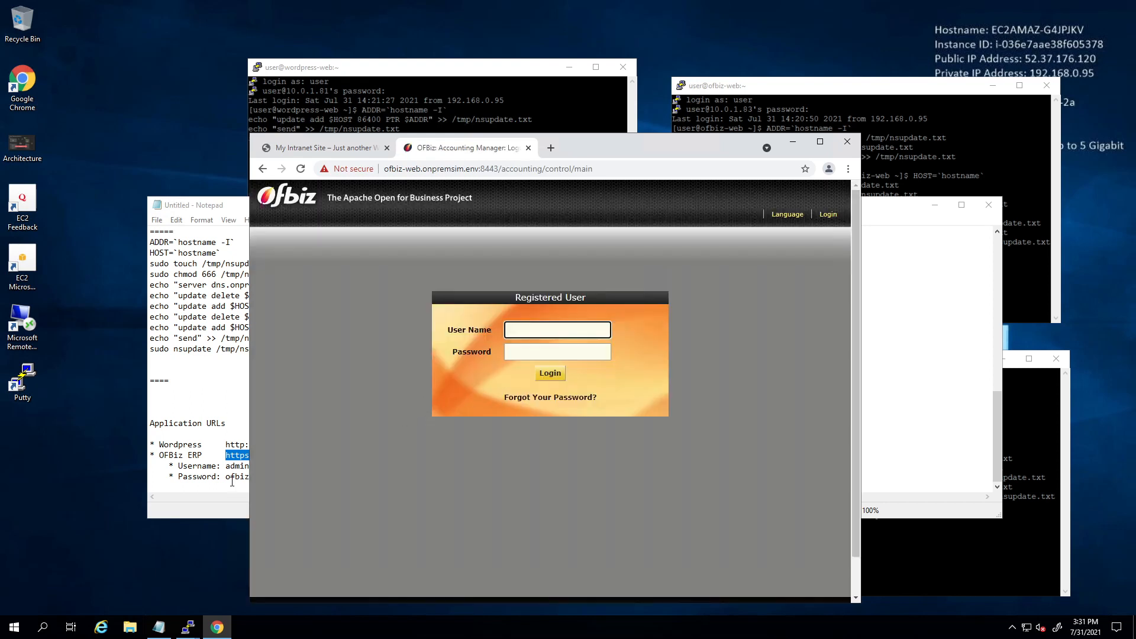
Sign in to OFBiz with the administrator username and password, then maximize Chrome.
left_click(232, 482)
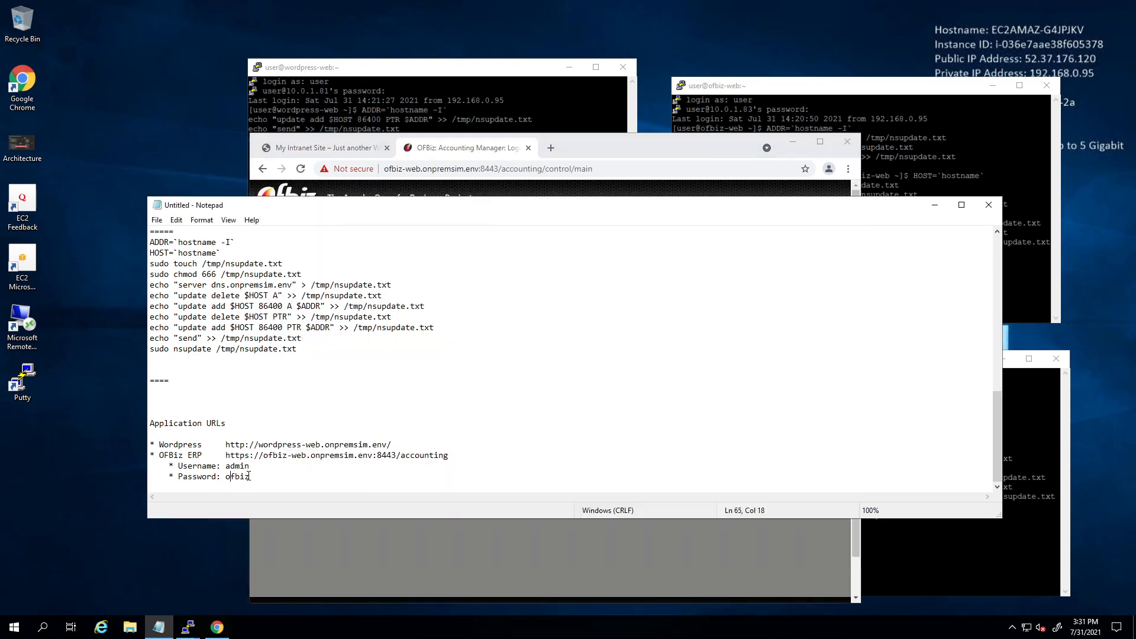
double_click(237, 467)
left_click(582, 140)
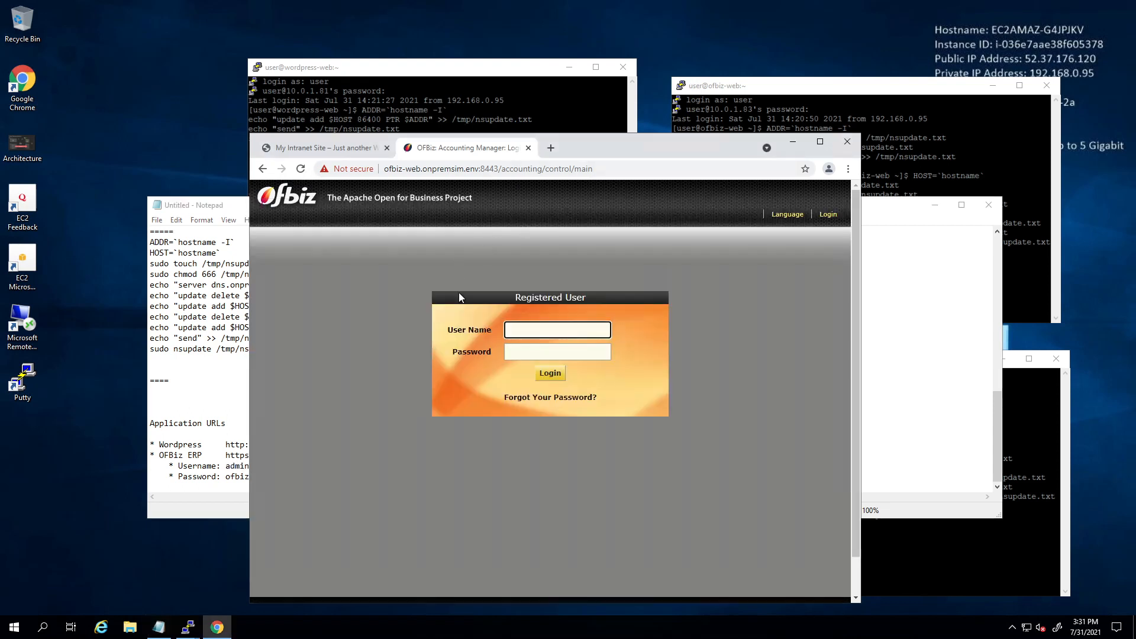
key("ctrl+v")
key("ctrl+a")
key("BackSpace")
key("Tab")
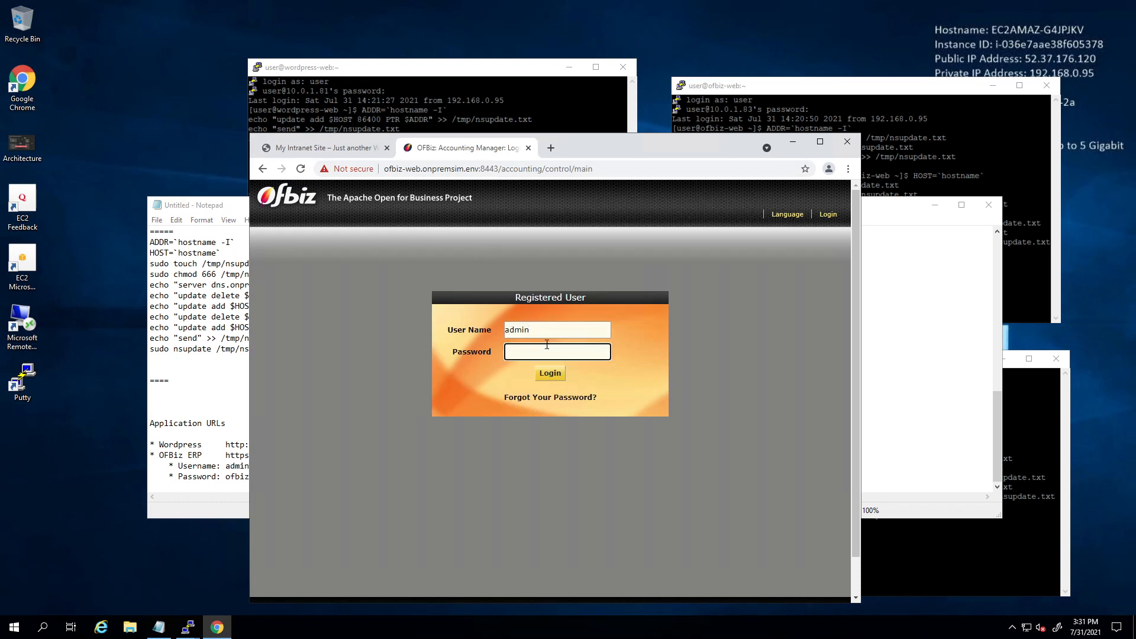
key("Return")
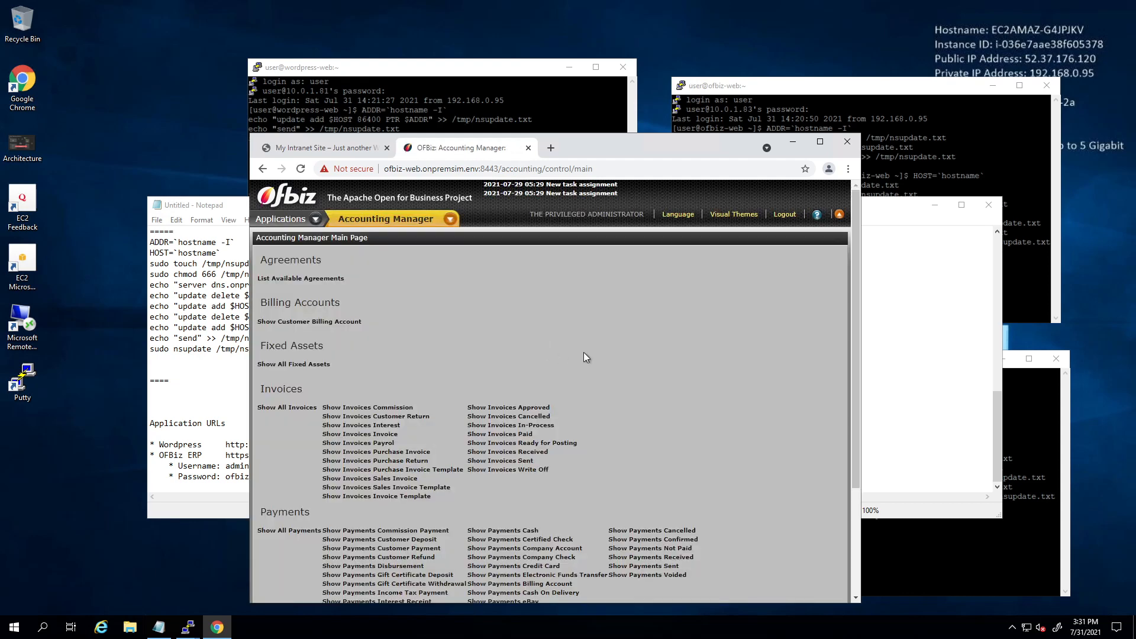
left_click(820, 141)
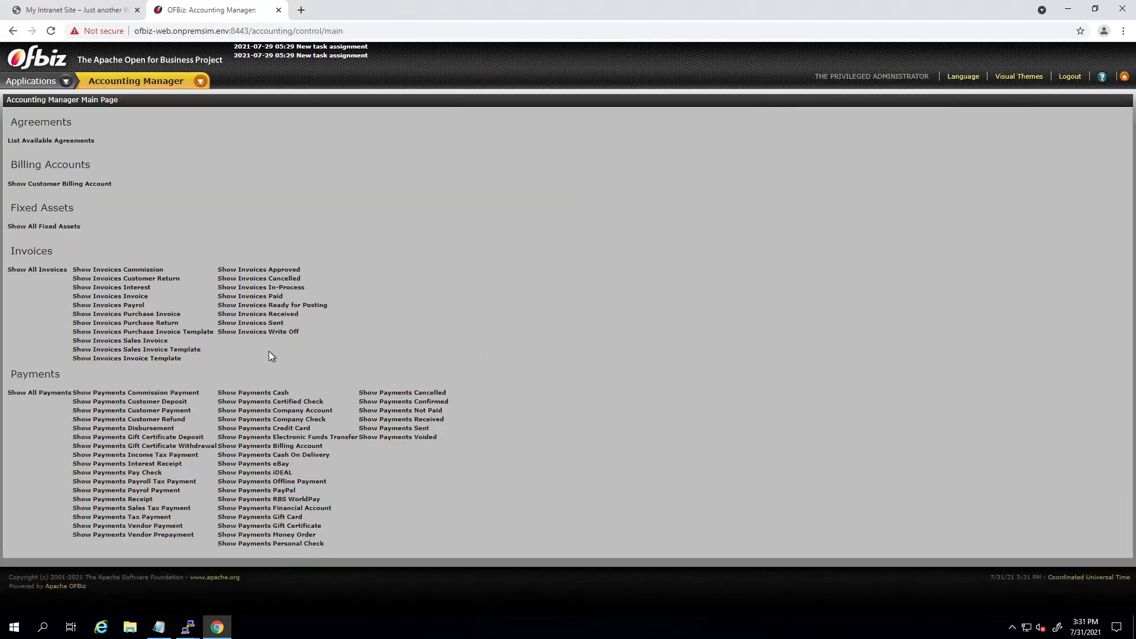
Open OFBiz's Find Invoice page, then minimize Chrome, Notepad and the remote session.
left_click(129, 306)
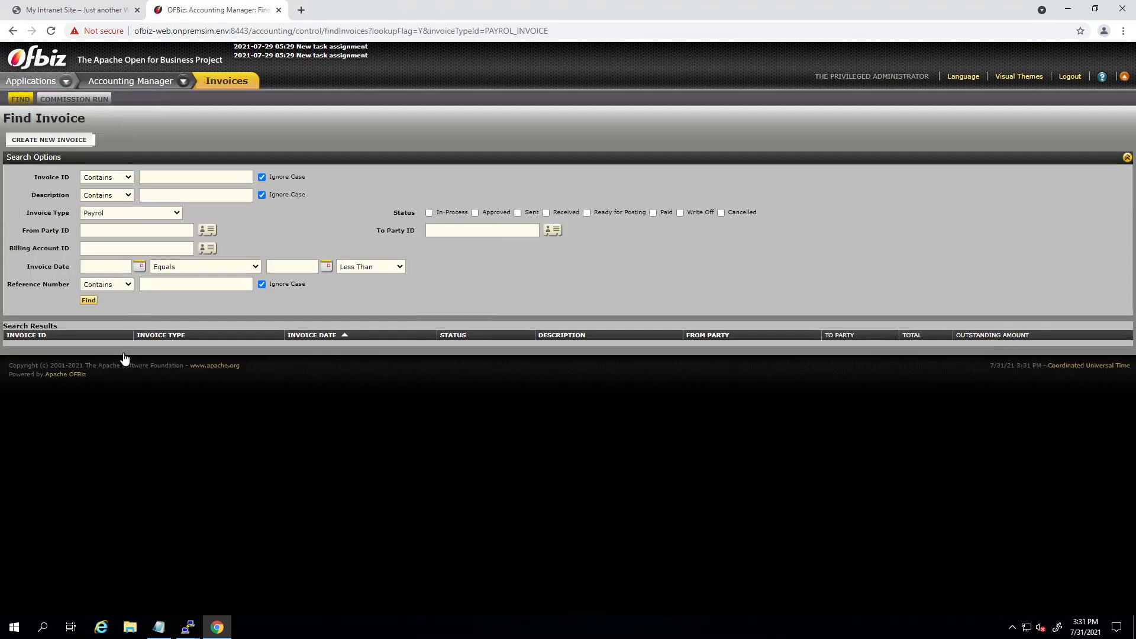
left_click(21, 99)
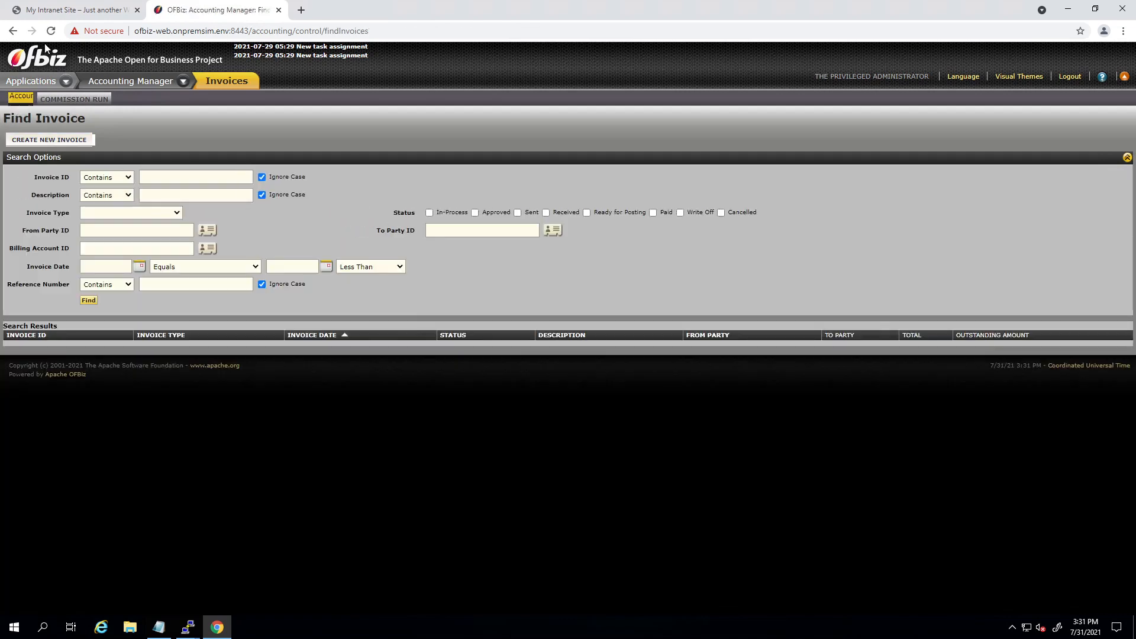
left_click(1065, 14)
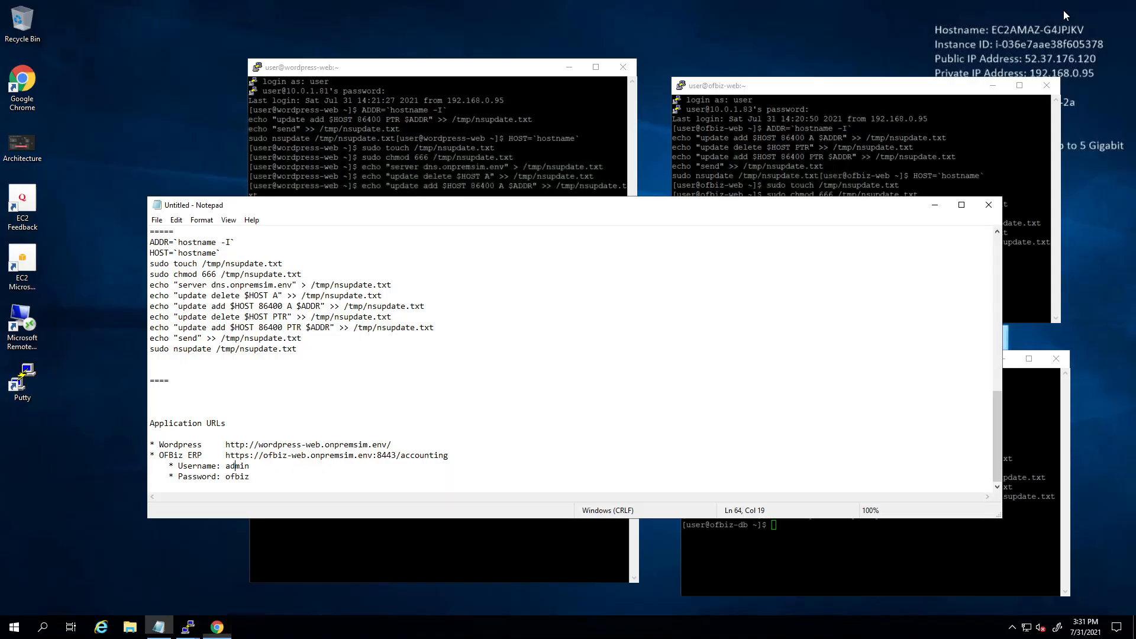
left_click(933, 204)
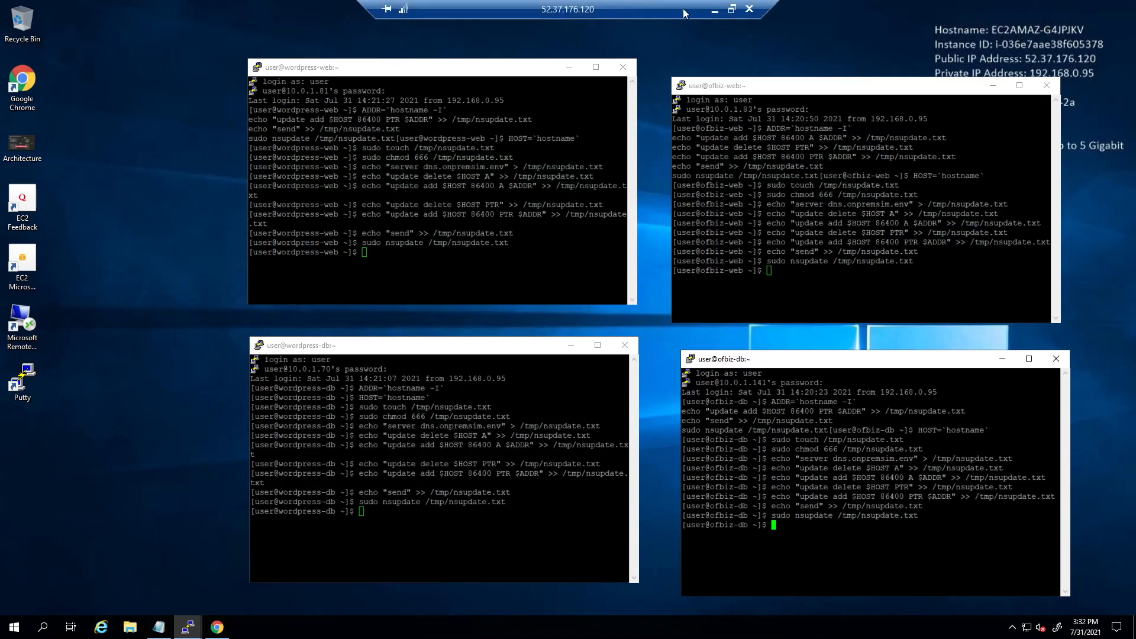
left_click(714, 10)
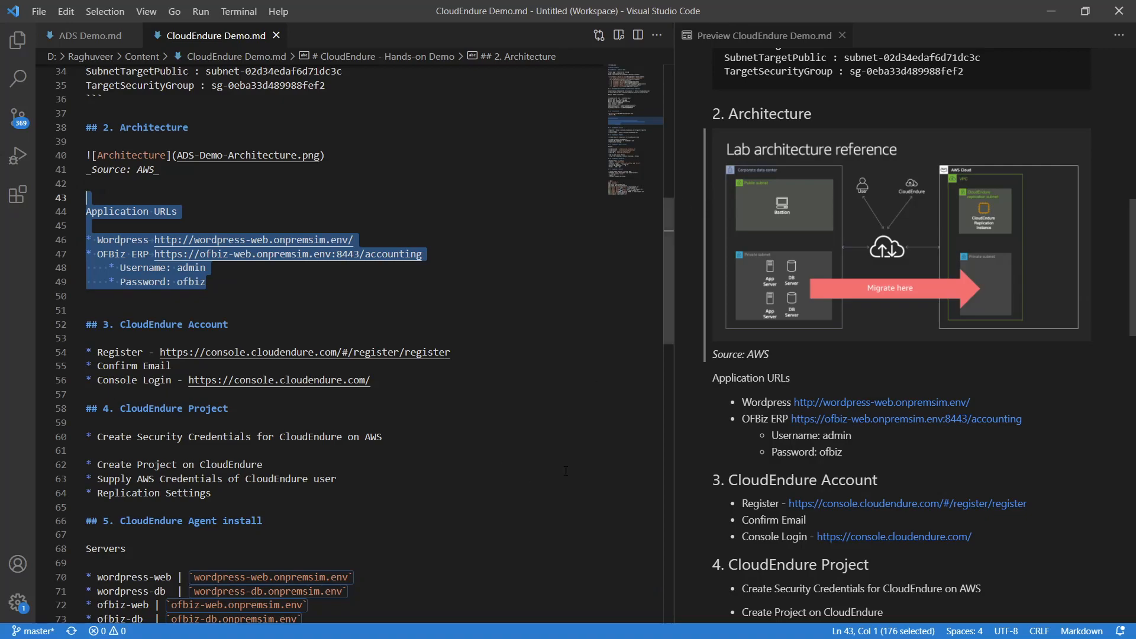
scroll(566, 470, "down", 10)
scroll(565, 470, "up", 20)
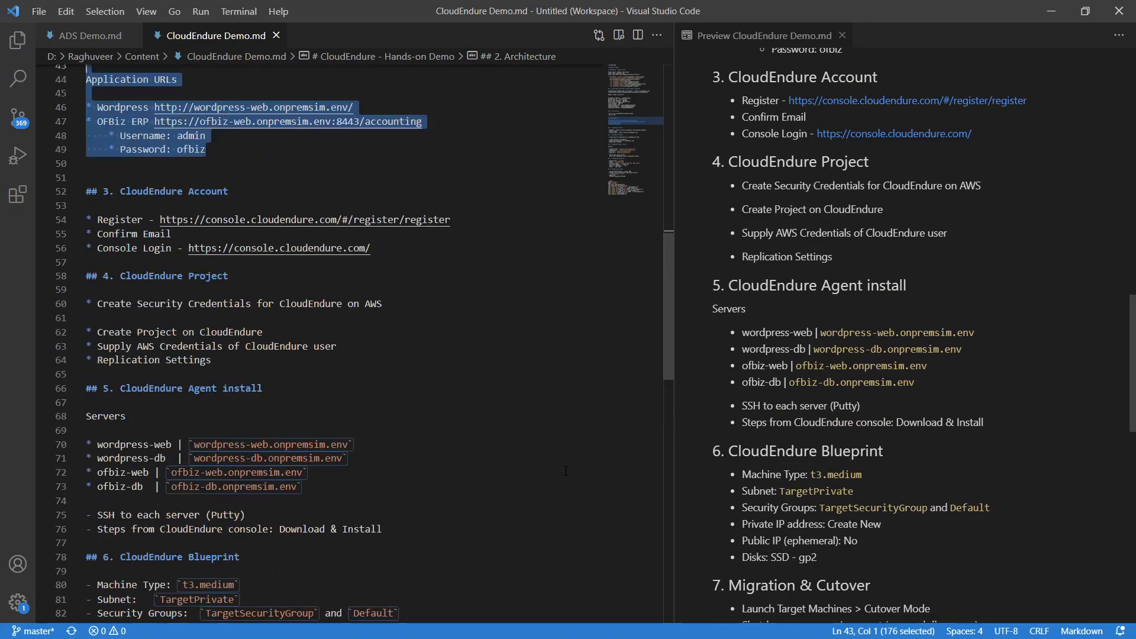
scroll(840, 475, "down", 5)
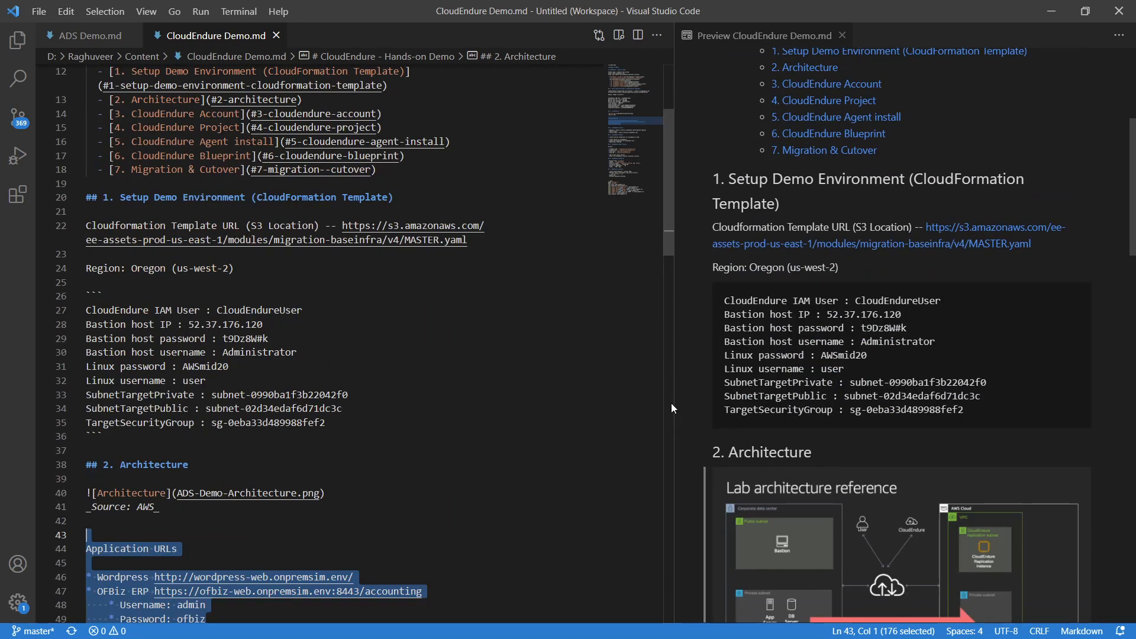
scroll(601, 398, "up", 2)
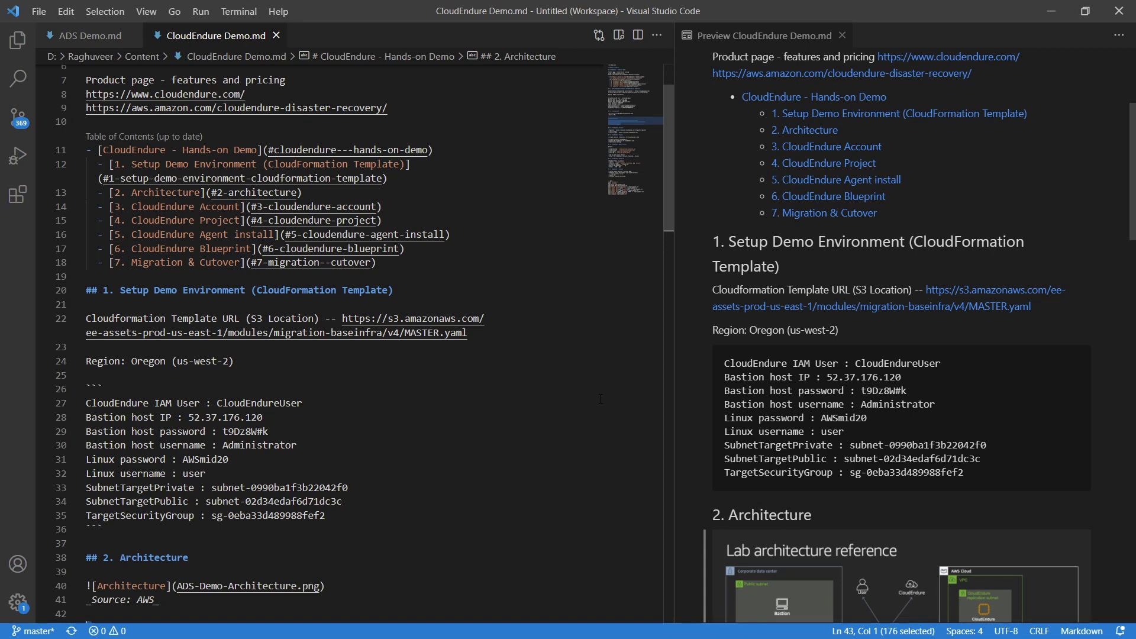
scroll(601, 398, "up", 2)
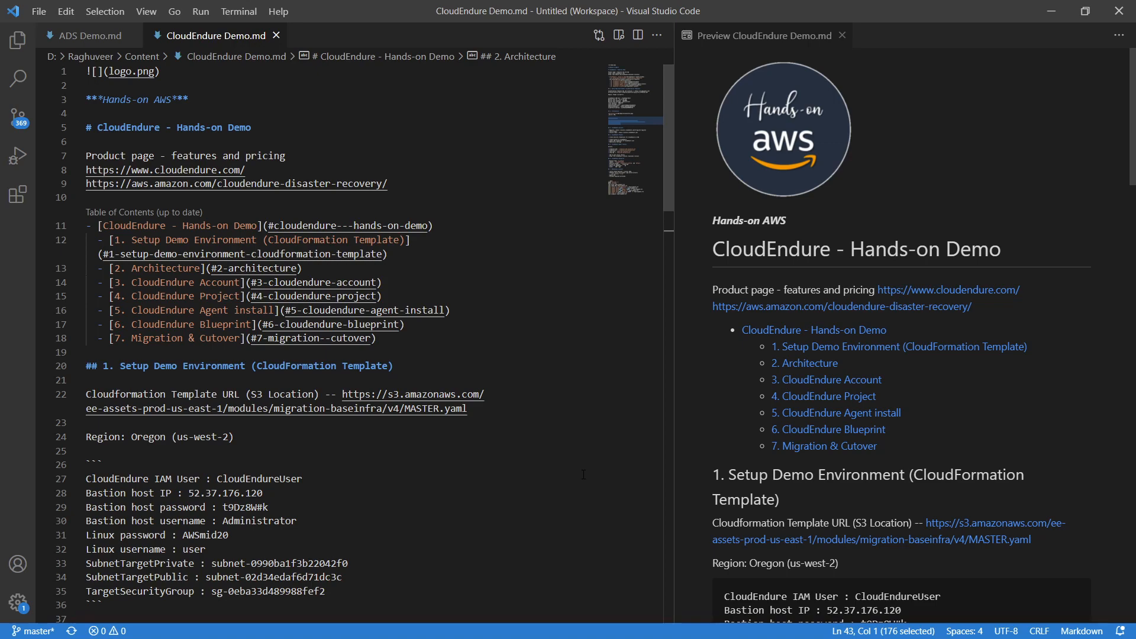
scroll(861, 462, "down", 20)
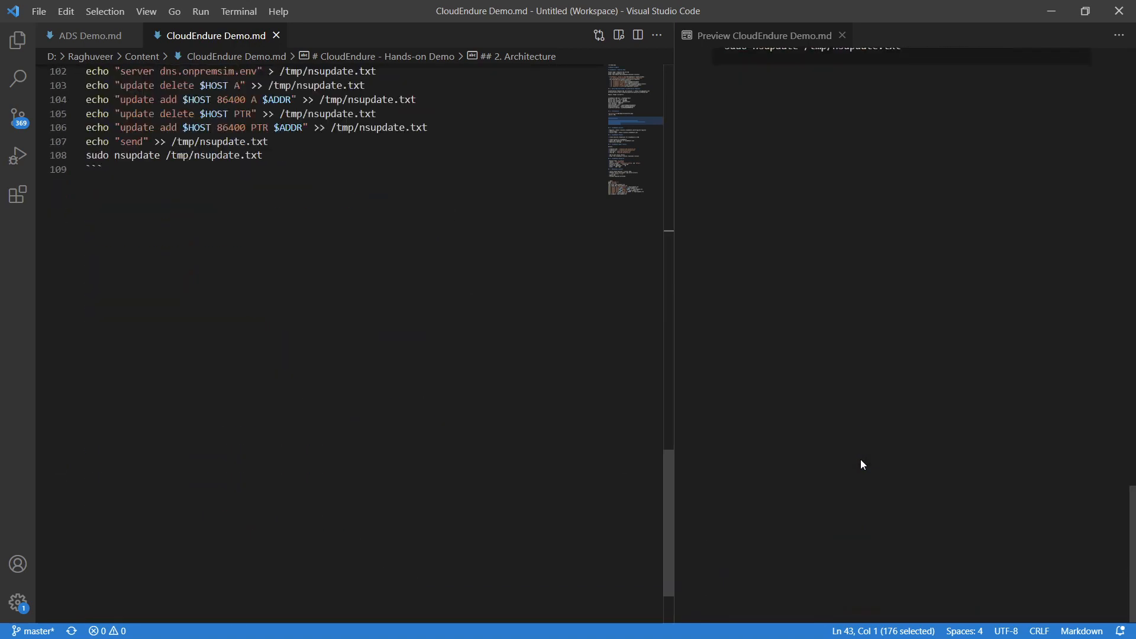
scroll(861, 465, "up", 8)
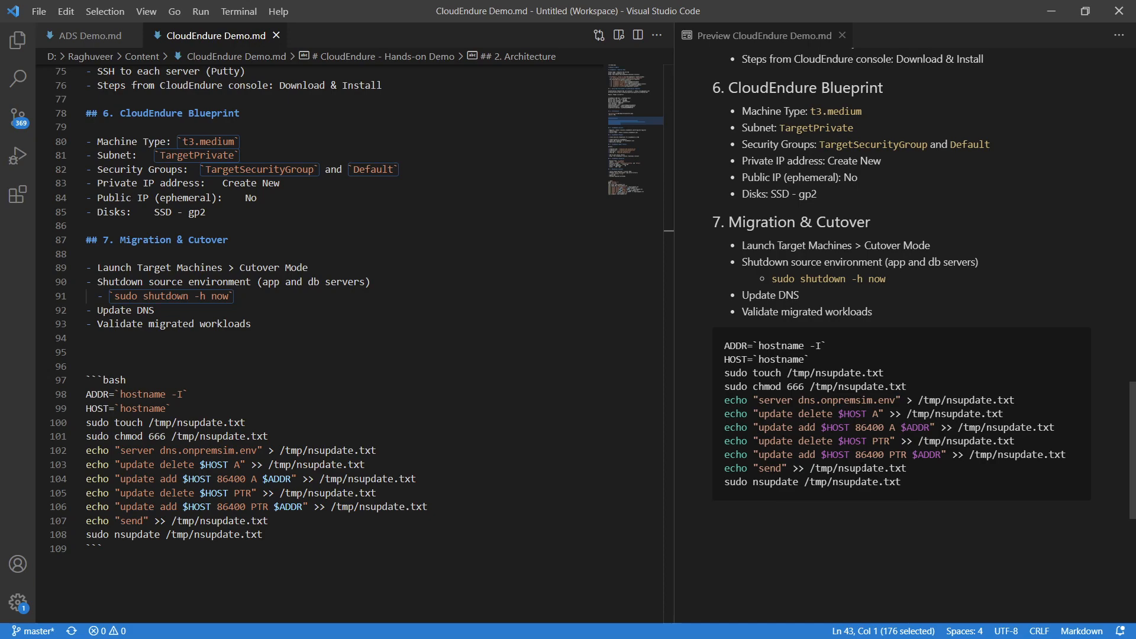
scroll(690, 462, "up", 15)
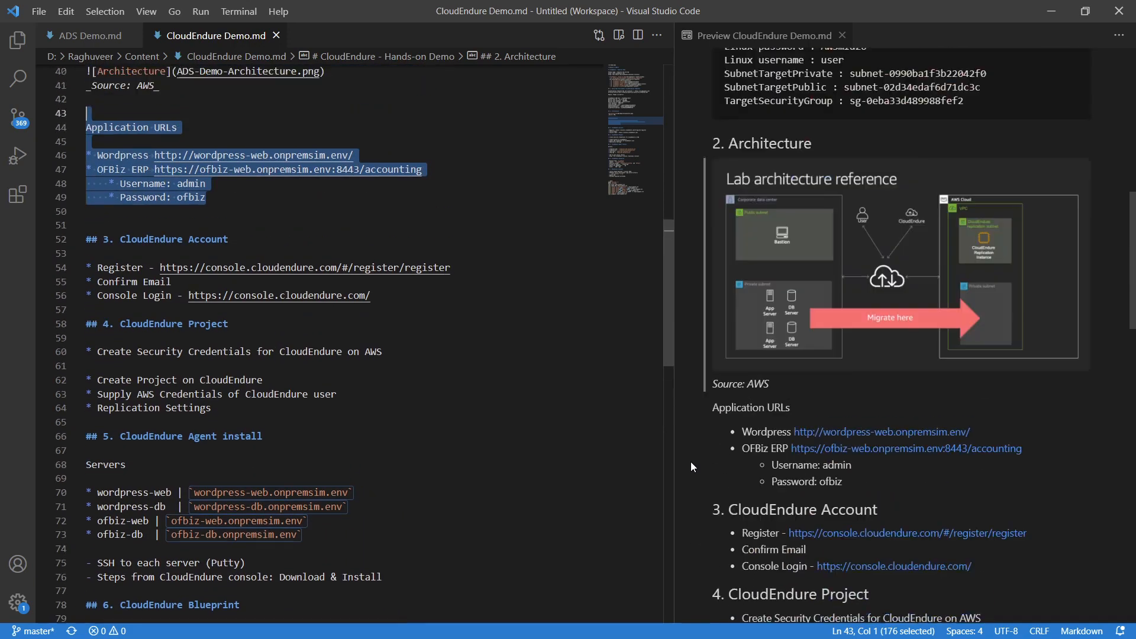